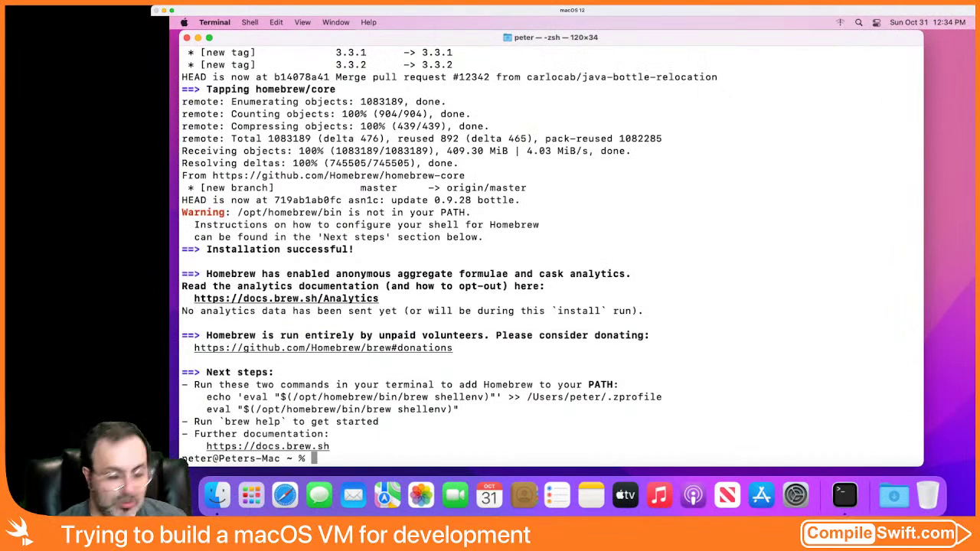
Step: Try to install git, npm and vim with Homebrew by running brew install git npm vim
type("brew install git")
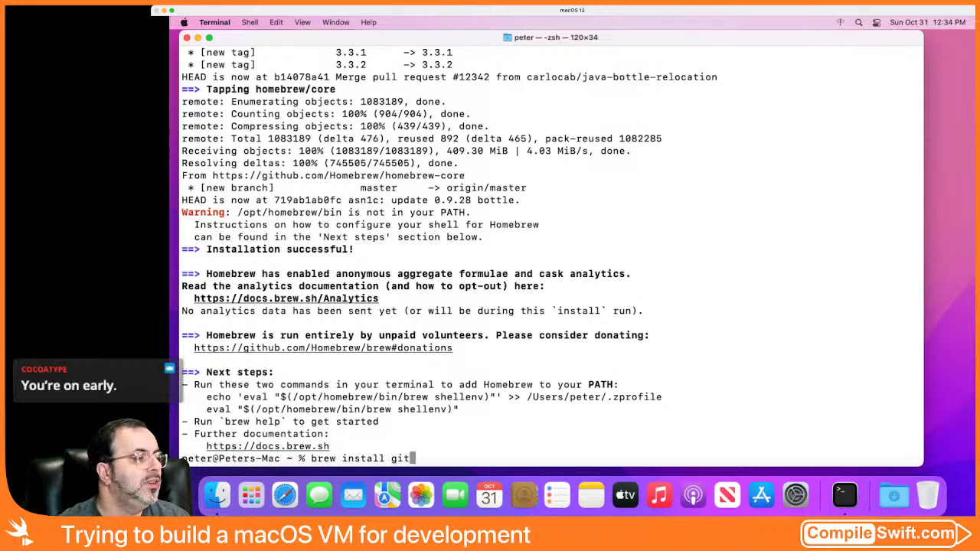
type(" npm")
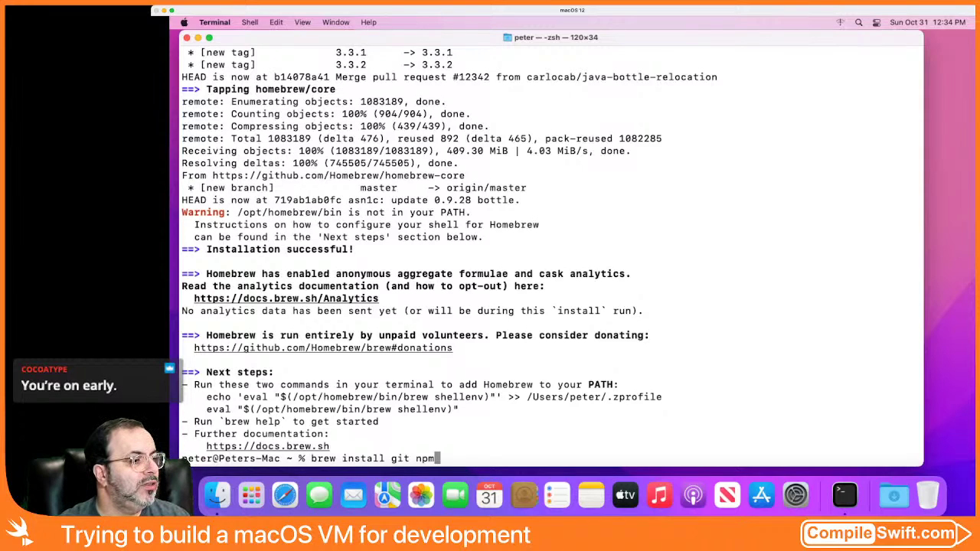
type("vim")
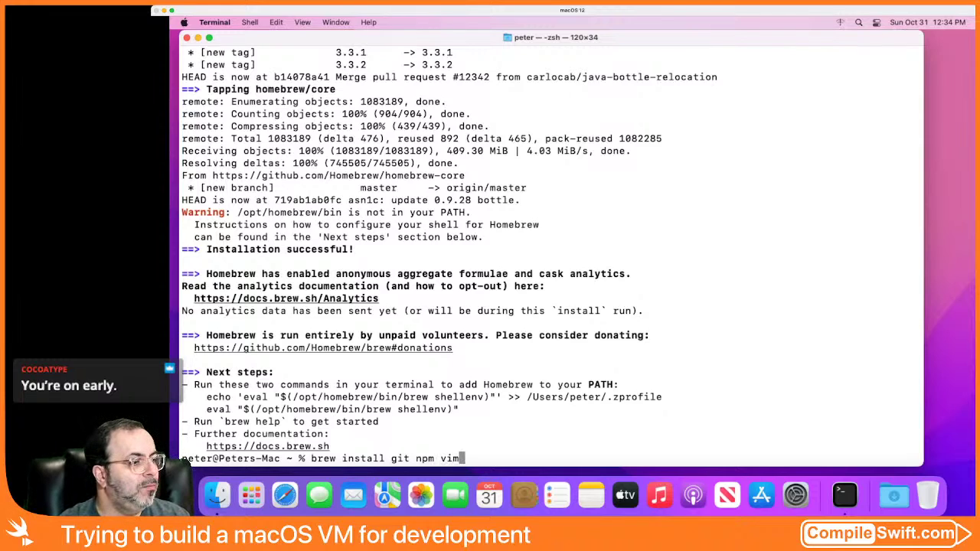
key("Return")
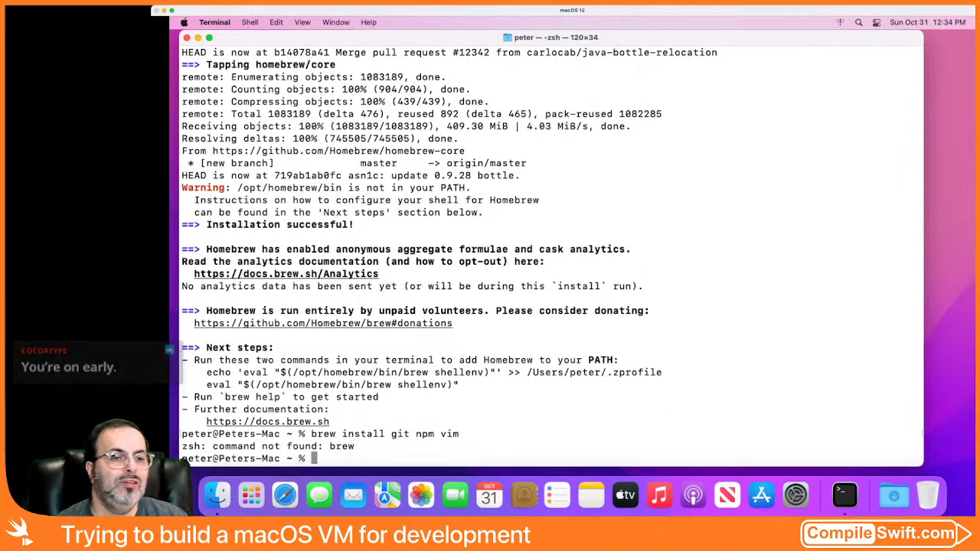
Step: Check whether the shell recognizes the brew command, both in the current session and in a restarted, enlarged Terminal window
type("brew")
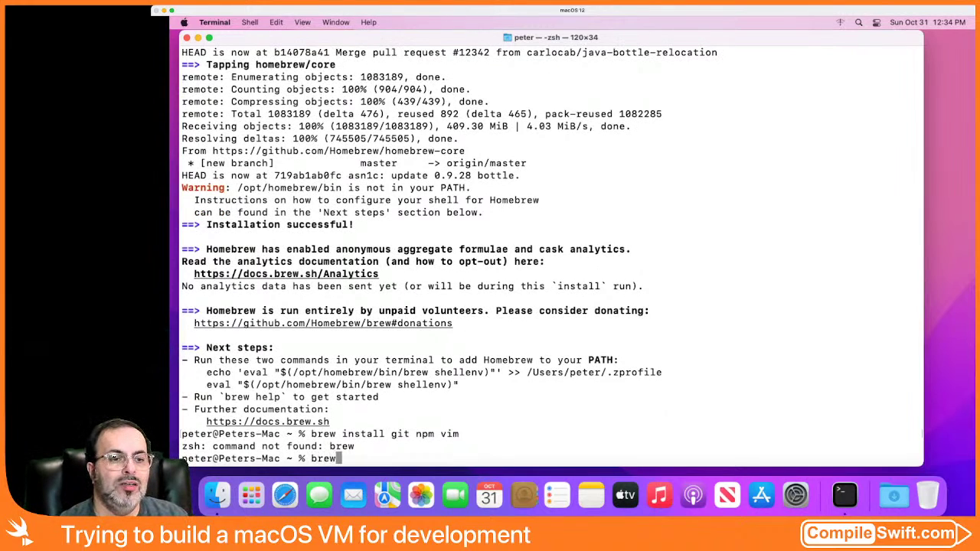
key("Return")
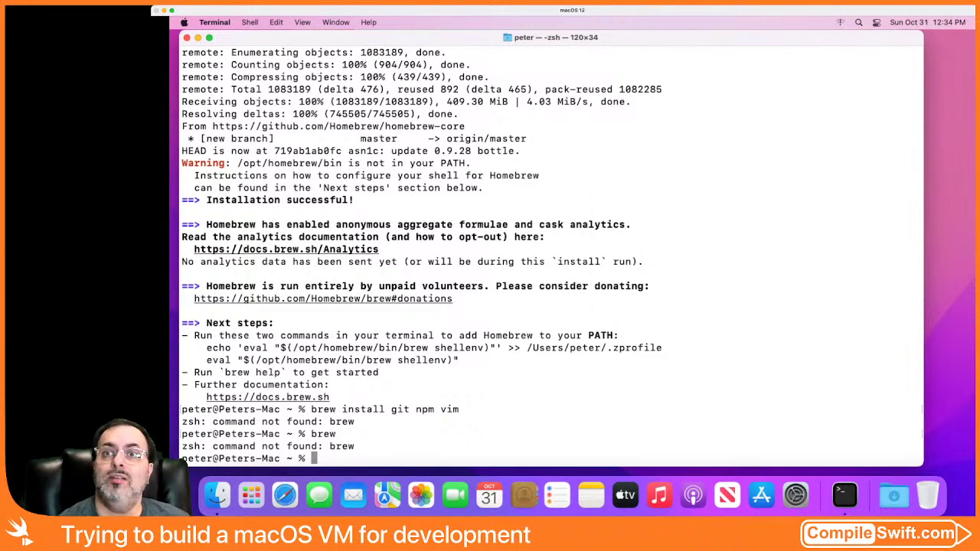
key("super+q")
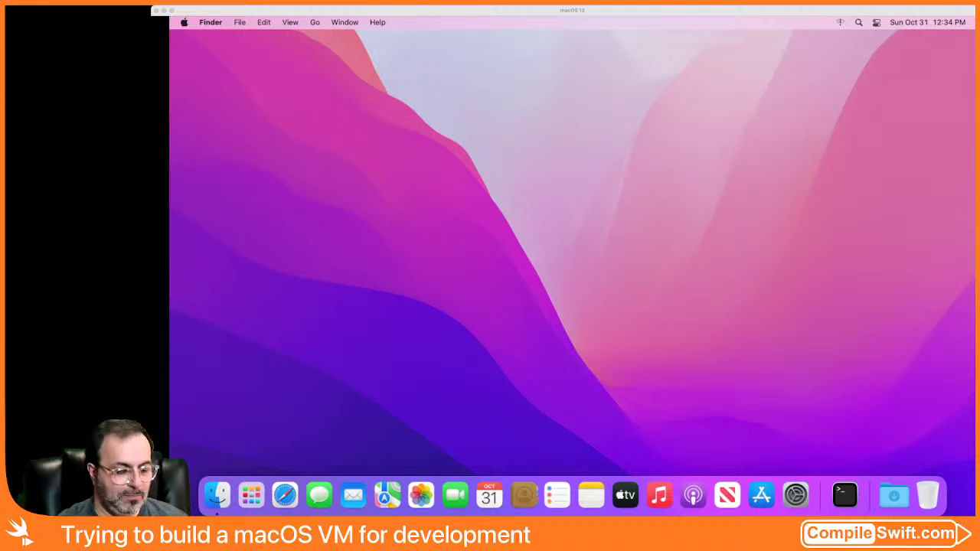
left_click(844, 496)
type("brew")
key("Return")
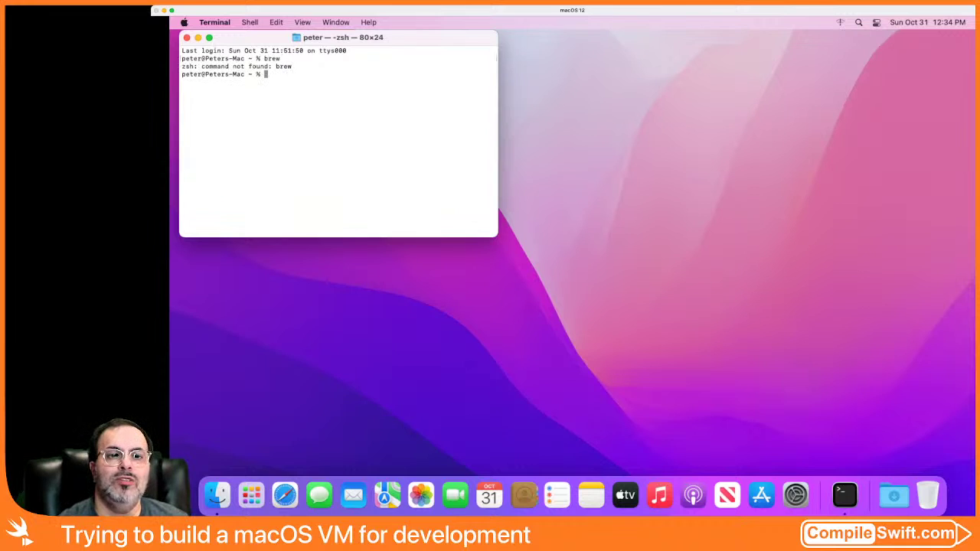
mouse_move(928, 57)
left_mouse_down()
mouse_move(947, 59)
mouse_move(936, 58)
left_mouse_up()
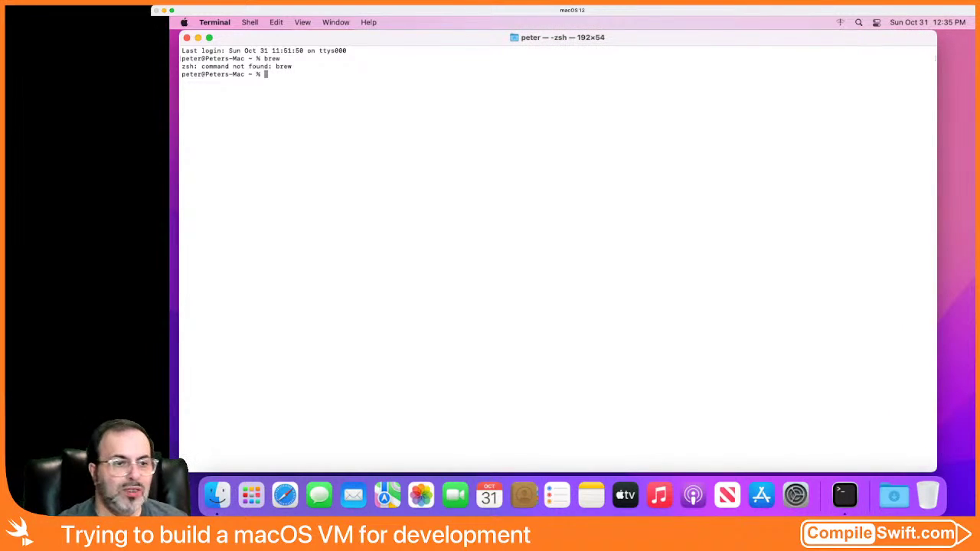
Step: Switch to Safari, copy the Homebrew install command from brew.sh, and quit the browser
left_click(285, 497)
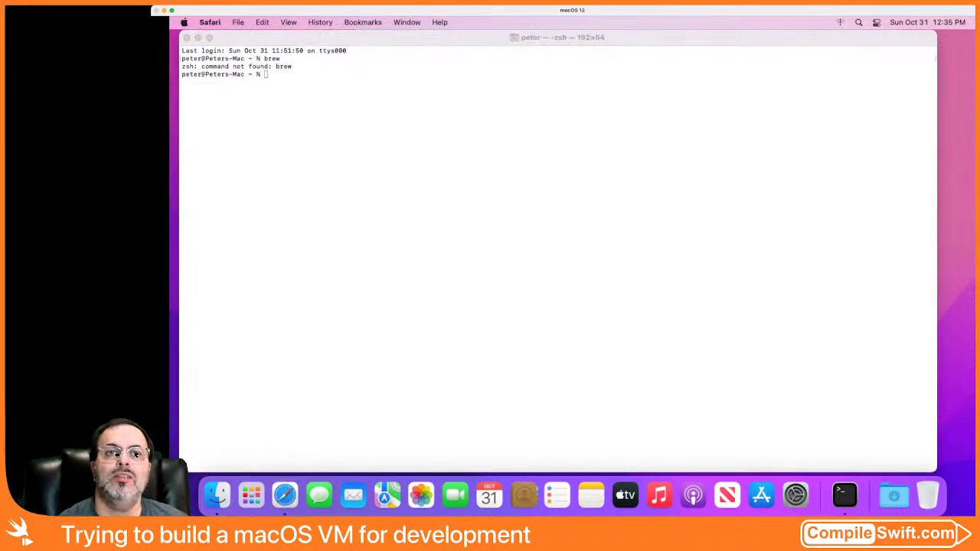
type("brew.")
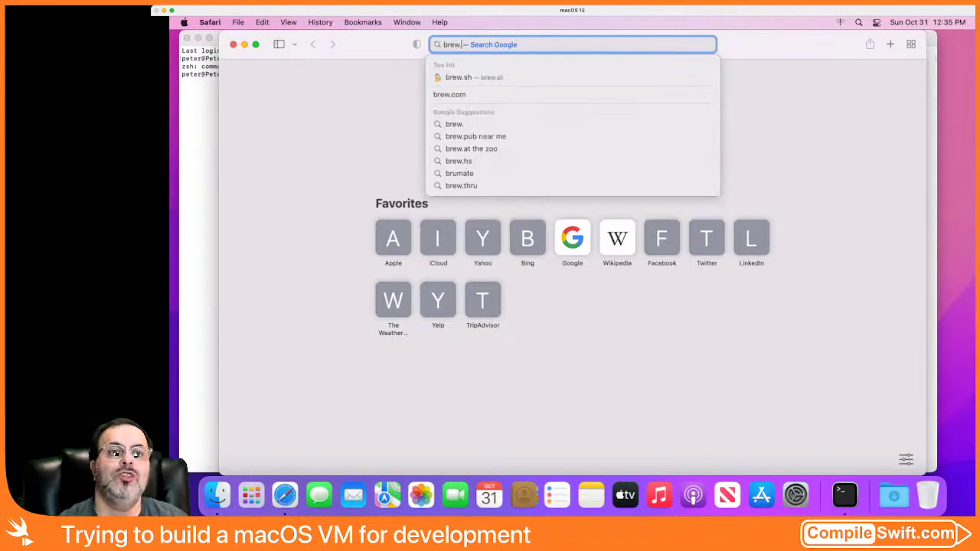
key("BackSpace")
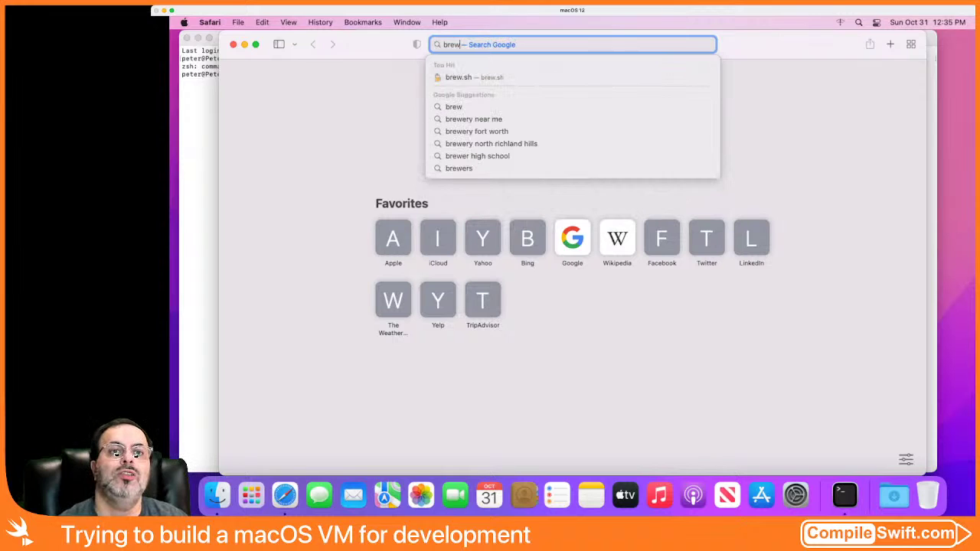
key("Down")
key("Return")
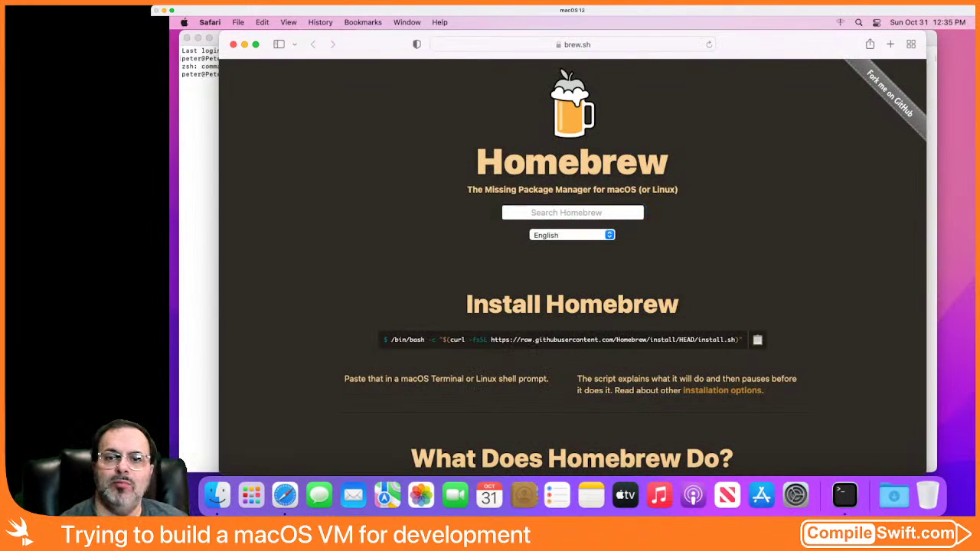
left_click(758, 339)
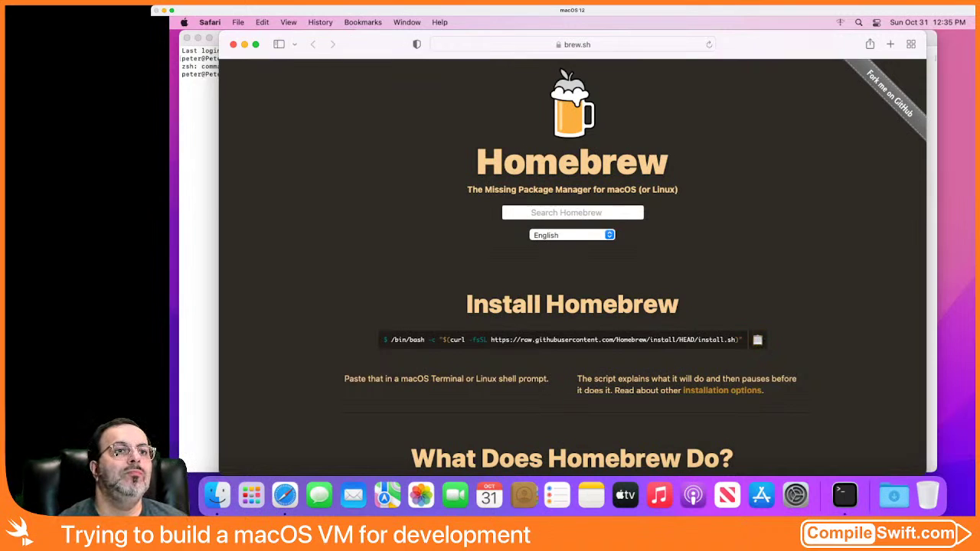
left_click(209, 22)
left_click(222, 192)
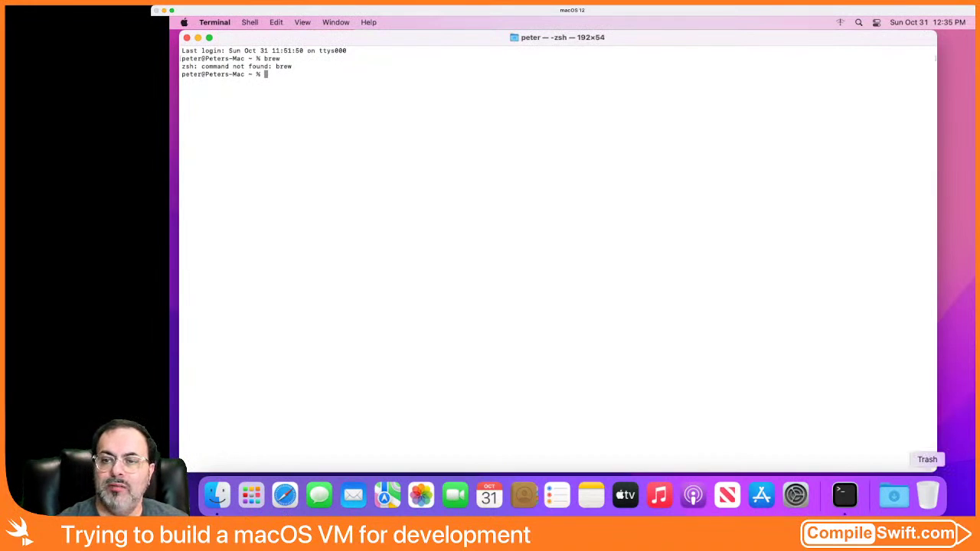
Step: Shrink the Terminal window to 103×34 and enlarge its text for readability
left_click_drag(934, 468, 589, 315)
key("super+plus")
key("super+plus")
key("super+plus")
key("super+plus")
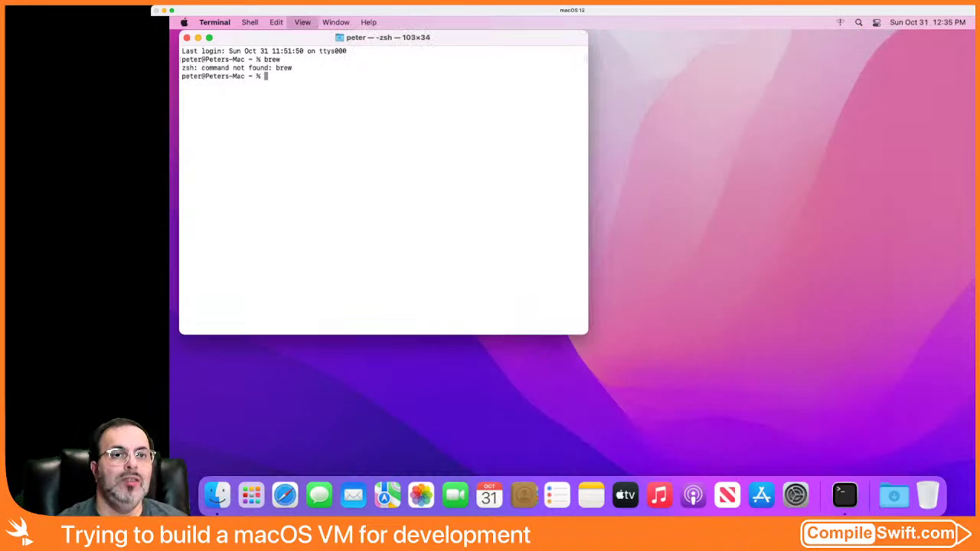
key("super+plus")
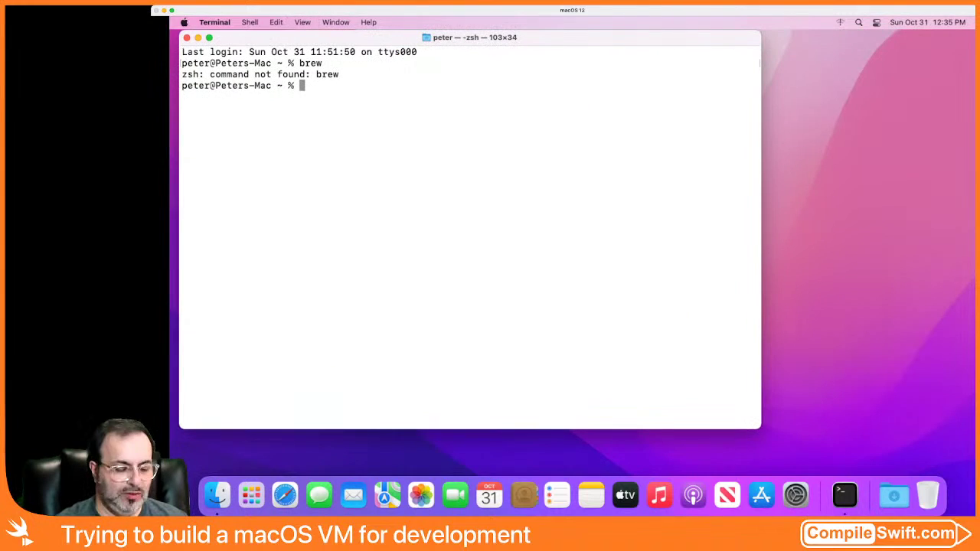
Step: Run the copied Homebrew install script, enter the account password for sudo access, and continue the installation
key("super+v")
key("Return")
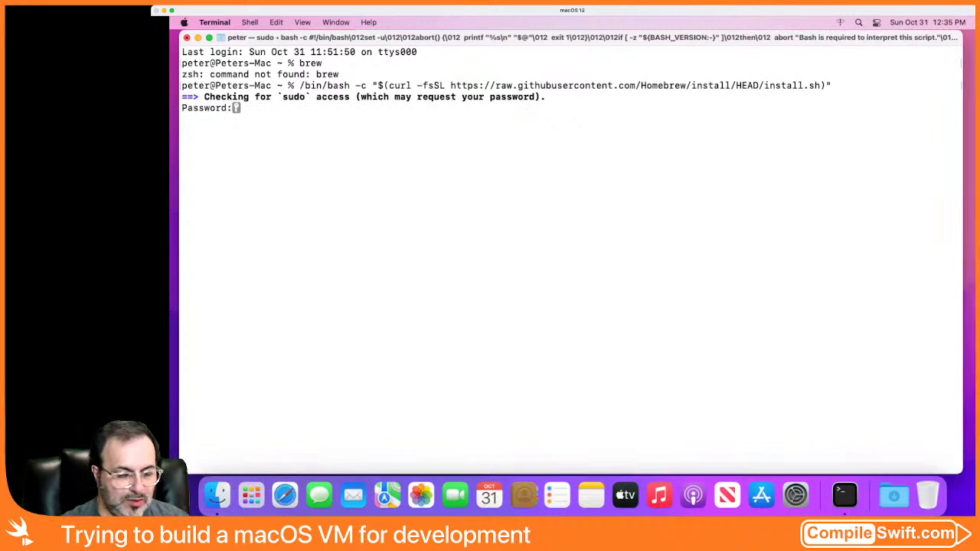
key("Return")
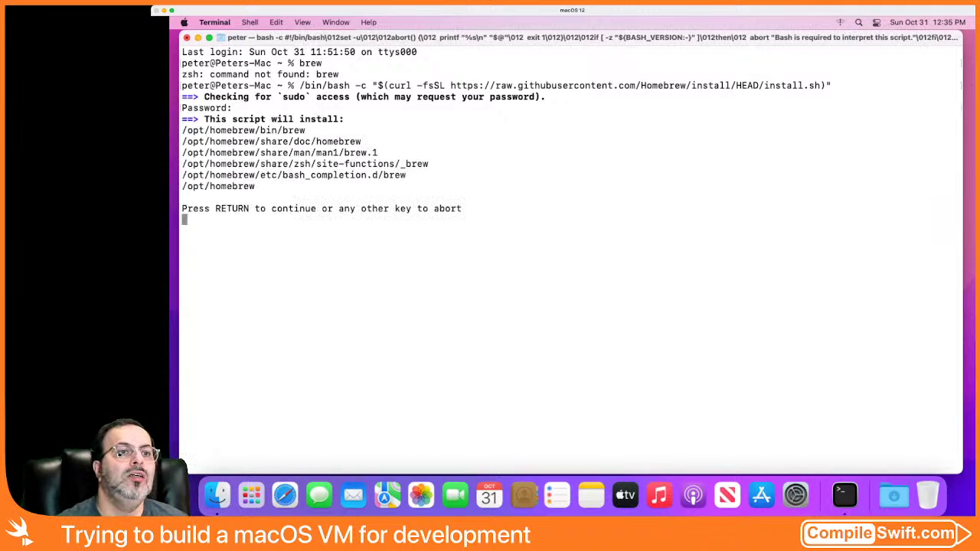
key("Return")
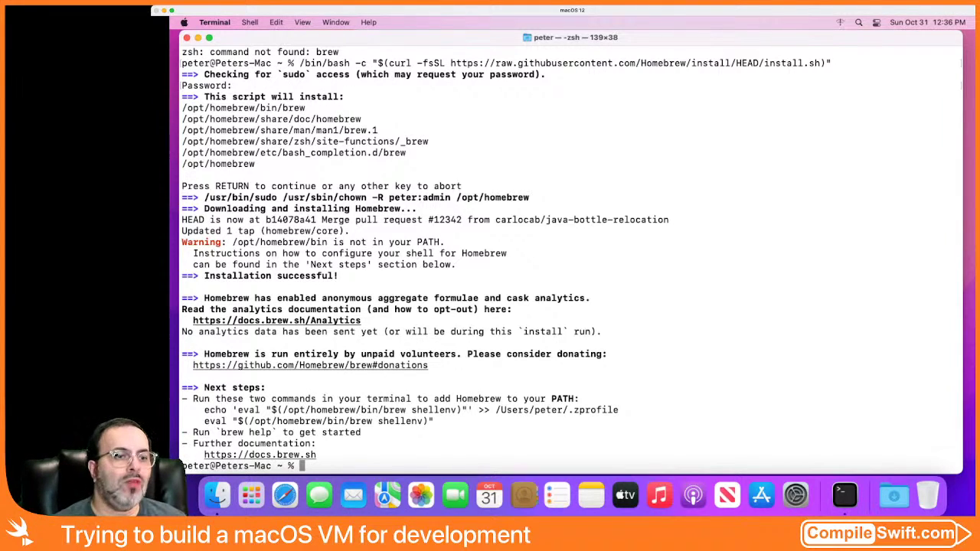
Step: Add Homebrew to the PATH by running the two suggested shellenv commands, for .zprofile and for the current session
left_click_drag(204, 410, 618, 410)
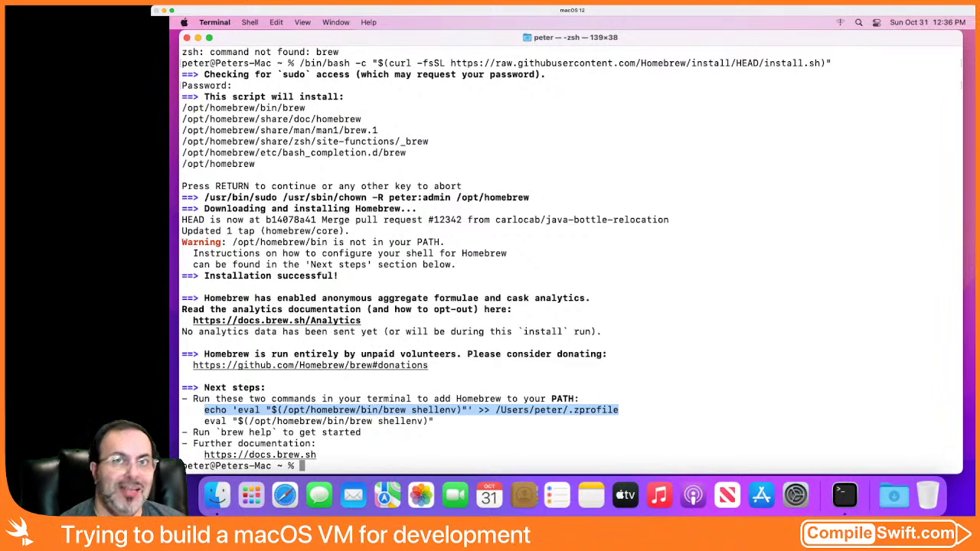
key("super+v")
key("Return")
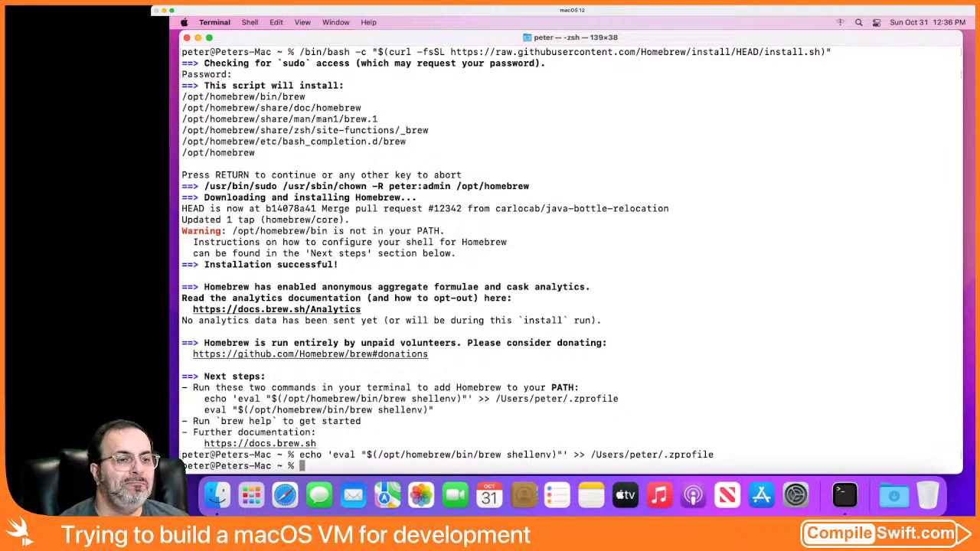
left_click_drag(204, 410, 434, 409)
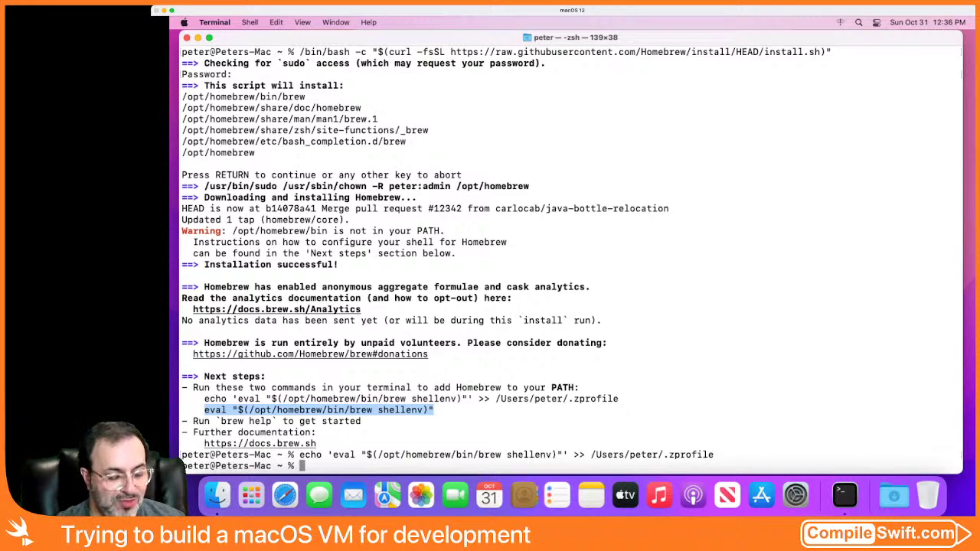
key("super+v")
key("Return")
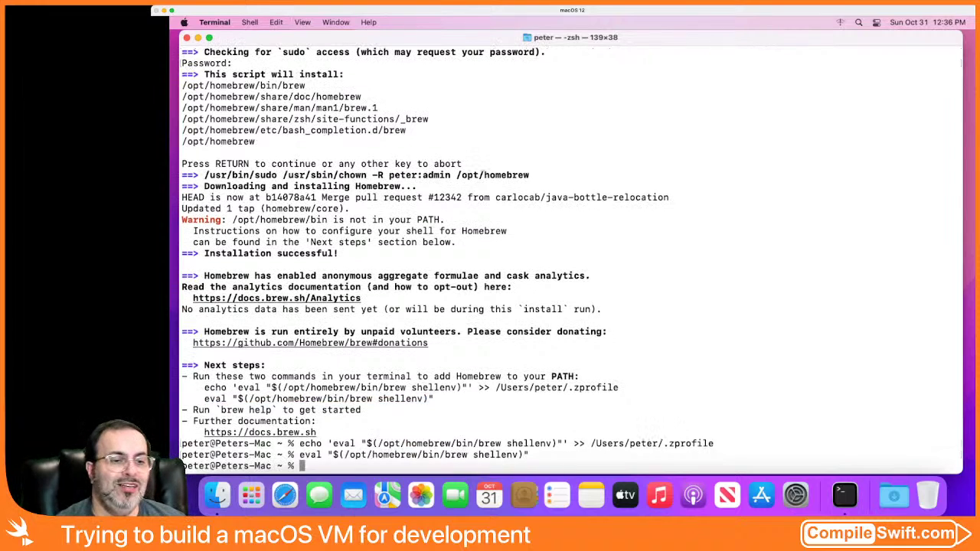
Step: Run brew without arguments to test the command, and clear the terminal screen
type("brew")
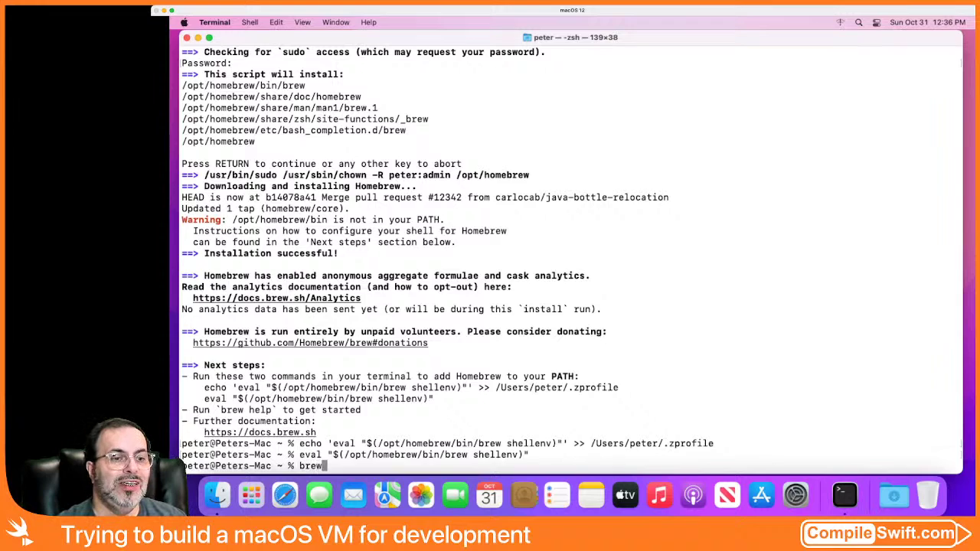
key("Return")
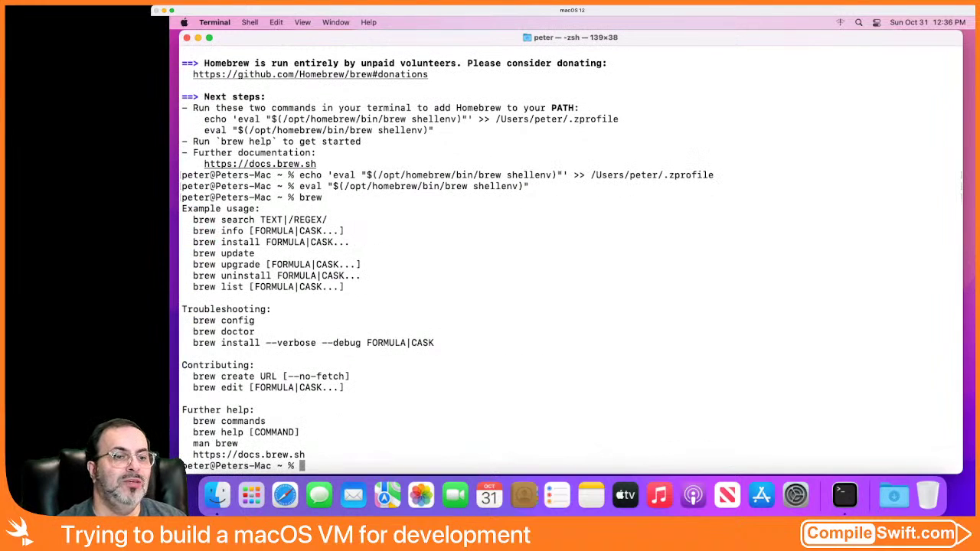
key("Up")
key("Down")
type("clear")
key("Return")
Step: Rerun the earlier brew install git npm vim command from the shell history
key("Up")
key("Up")
key("Up")
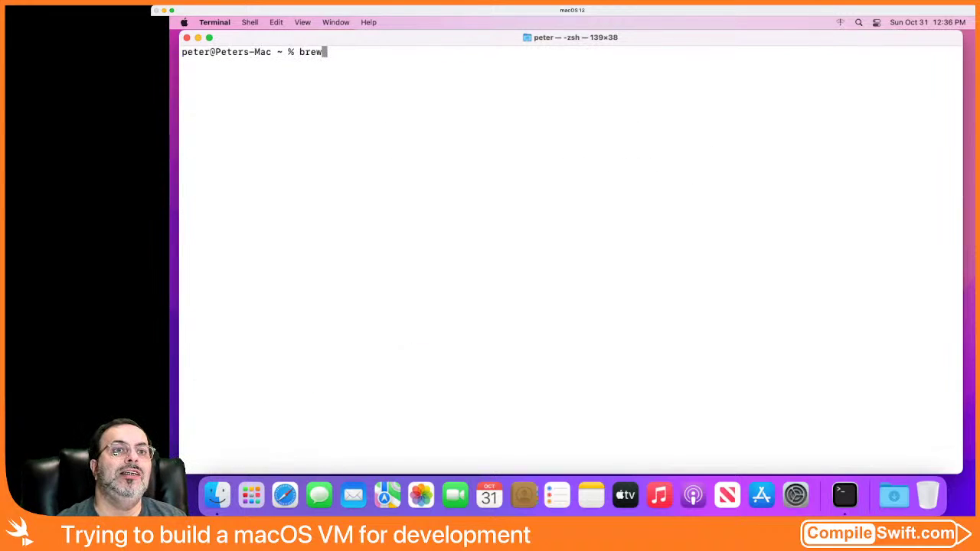
key("Up")
key("Up")
key("Up")
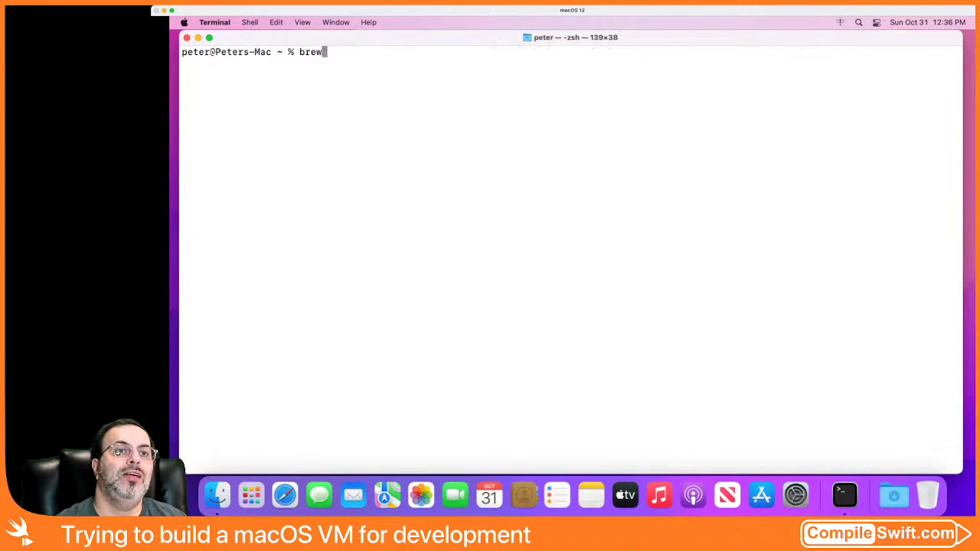
key("Up")
key("Return")
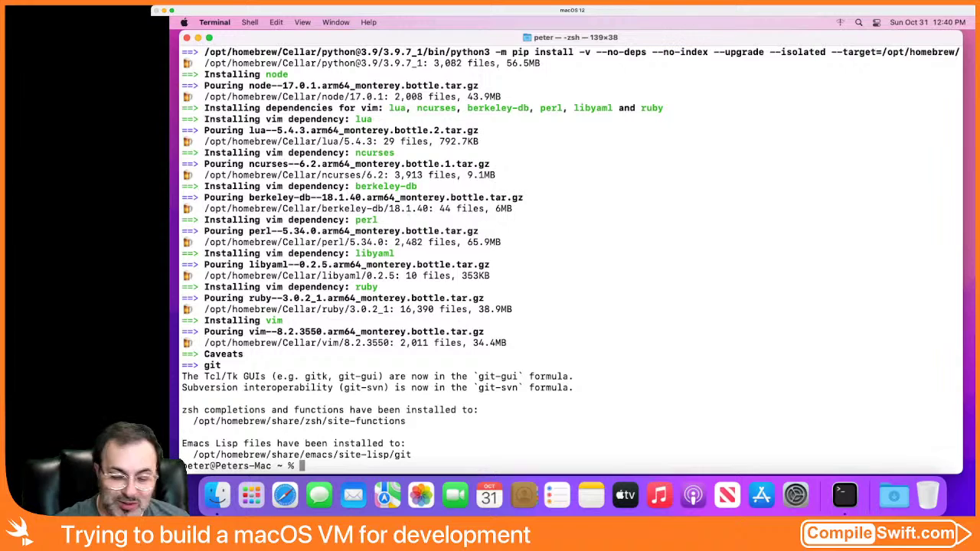
Step: Add the Homebrew cask repository by running brew tap homebrew/cask
key("Up")
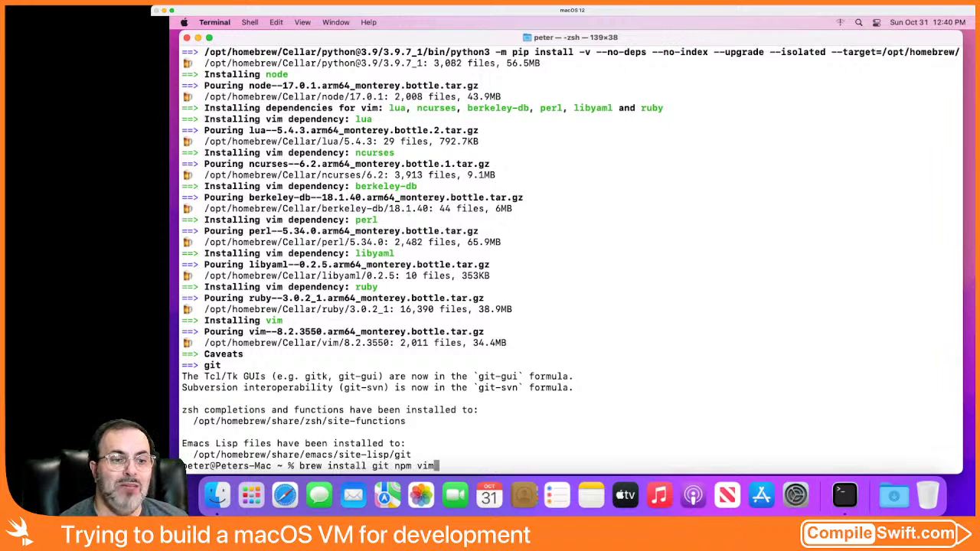
key("ctrl+u")
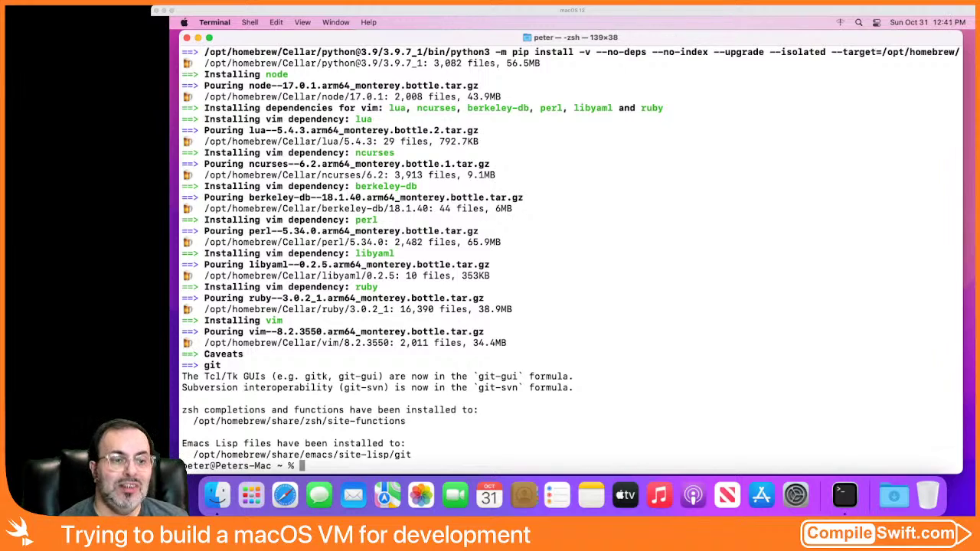
type("brew ")
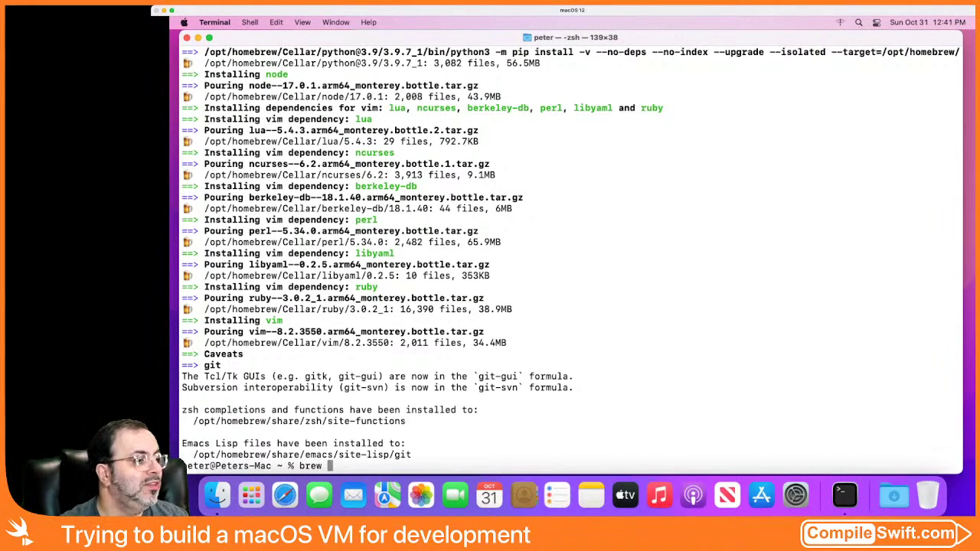
type("tap homebr")
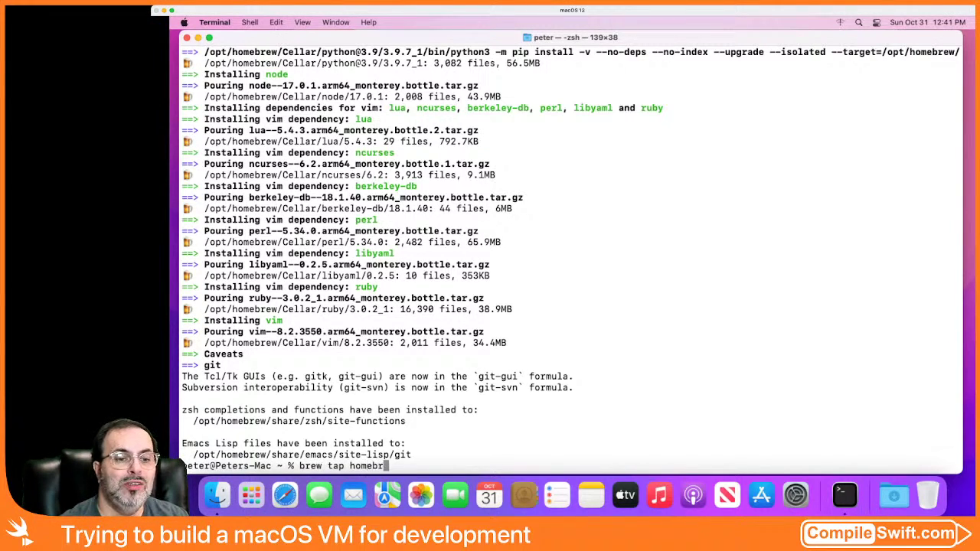
type("ew/cask")
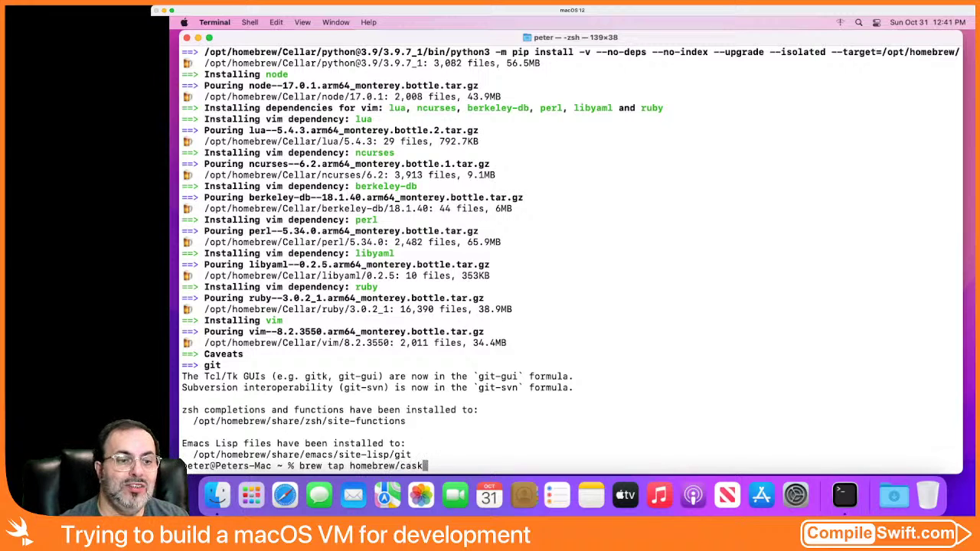
key("Return")
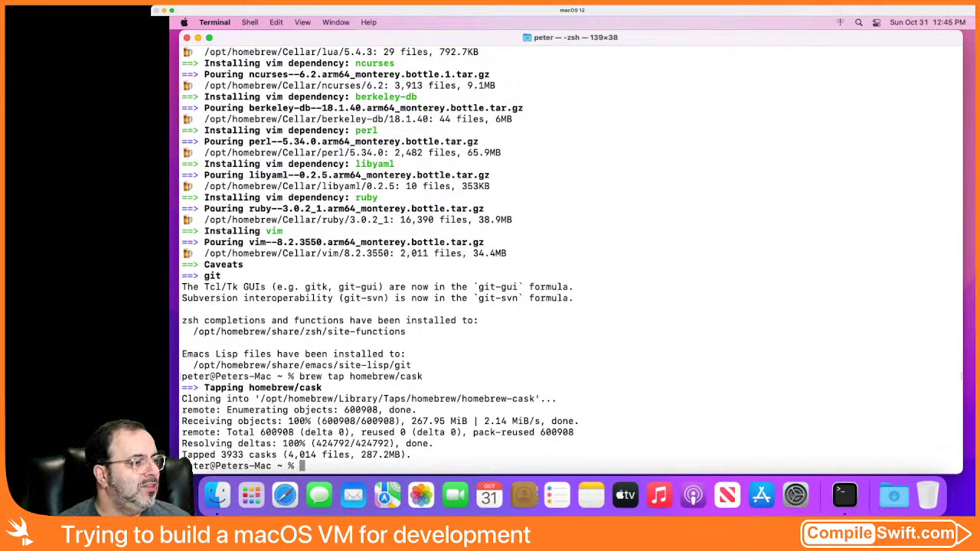
Step: Try to install google-chrome, iterm2, visual-studio-code, quicklook-json and qlmarkdown with a single brew cask install command
type("brew")
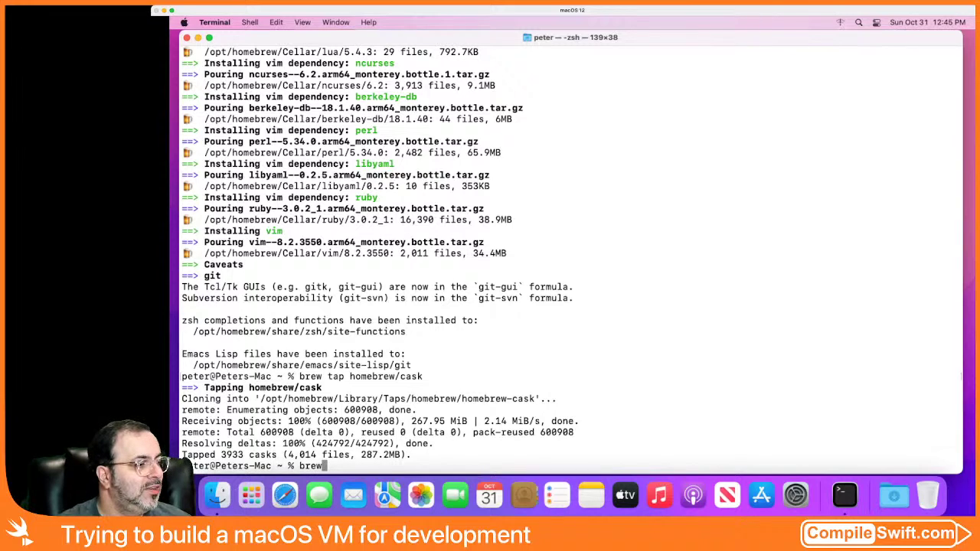
type("ca")
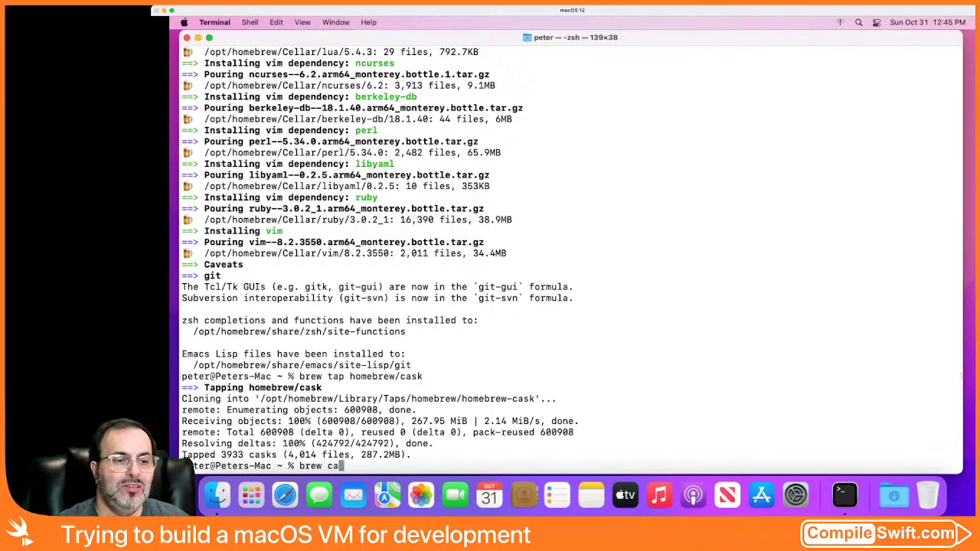
type("sk install google-chrome")
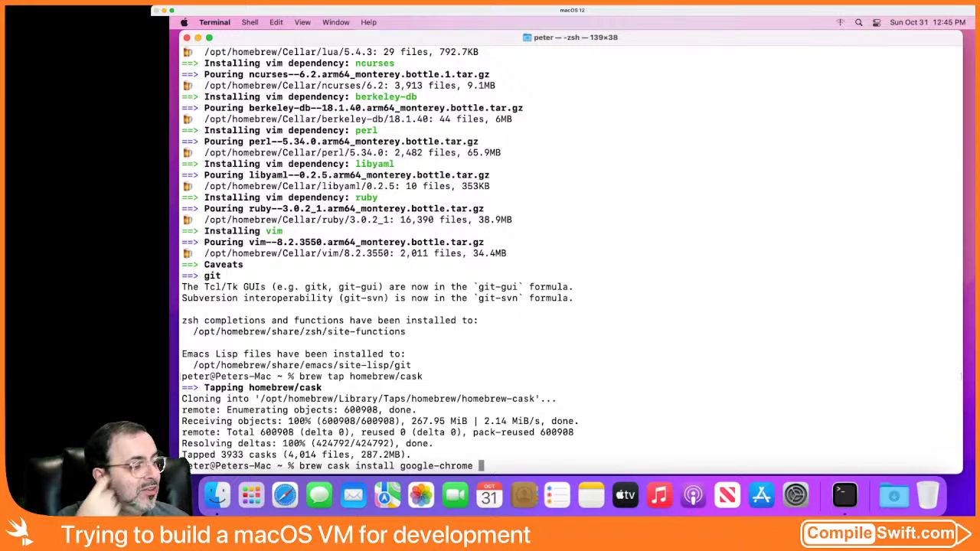
type("iterm2")
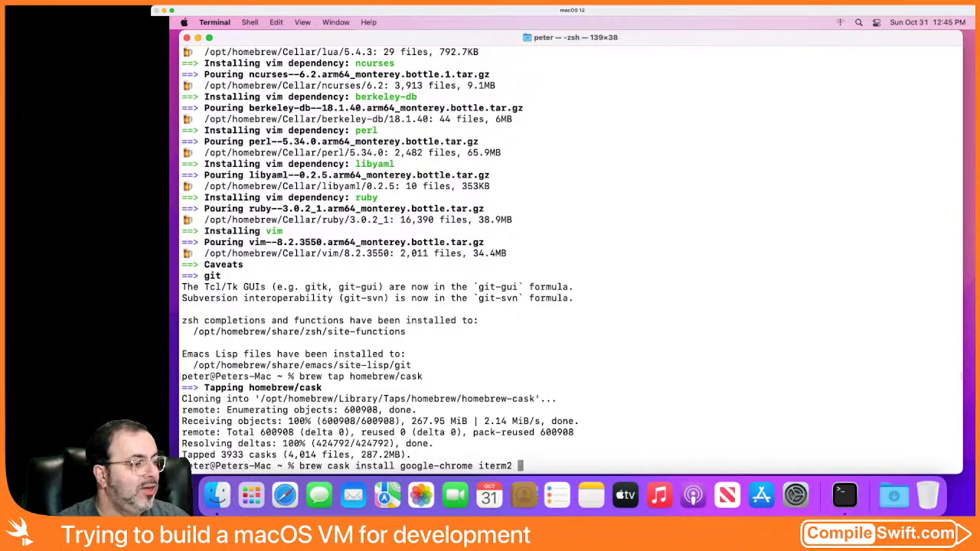
type("visual")
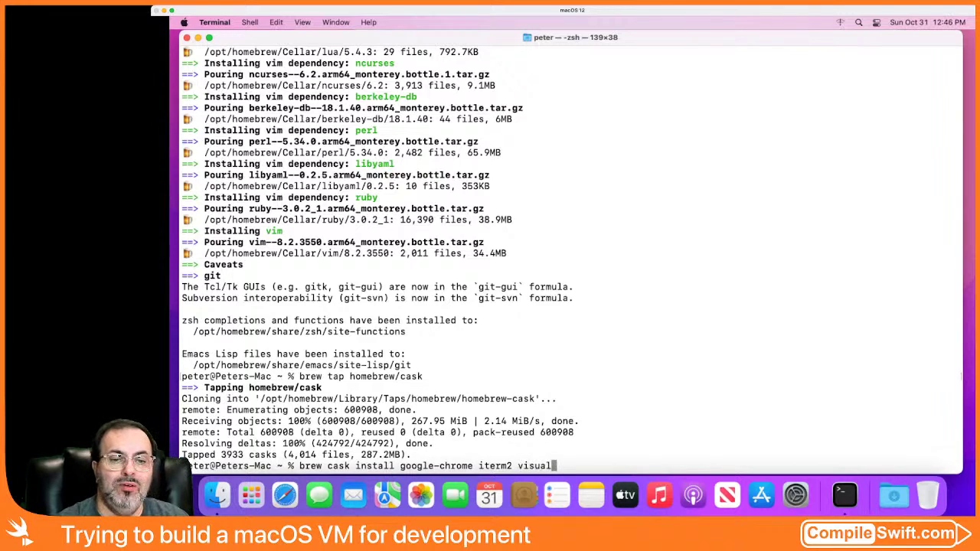
type("-studio0-")
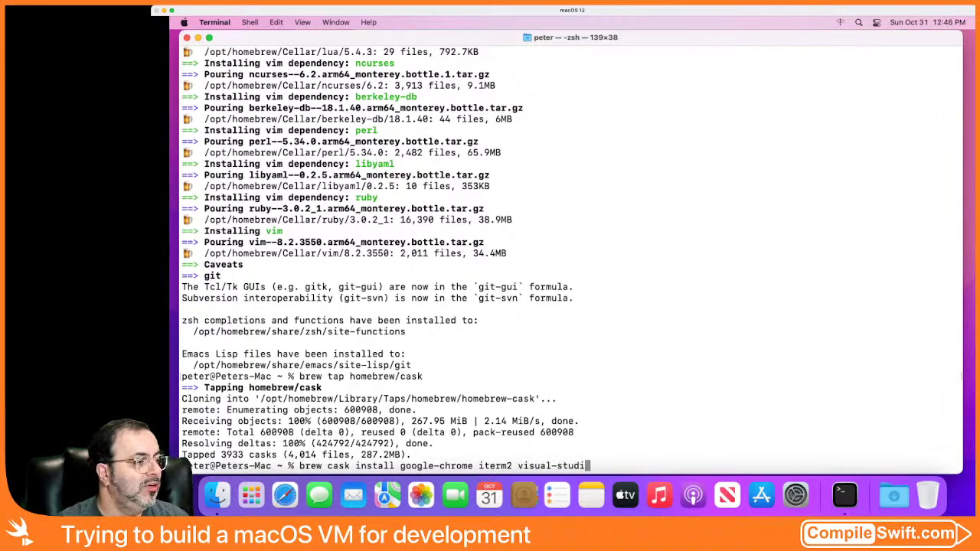
key("BackSpace")
key("BackSpace")
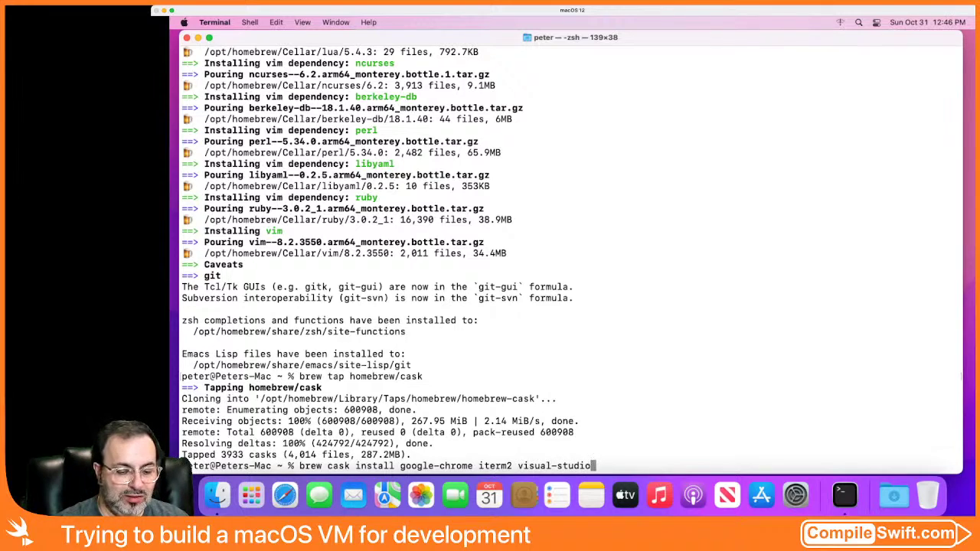
type("-code")
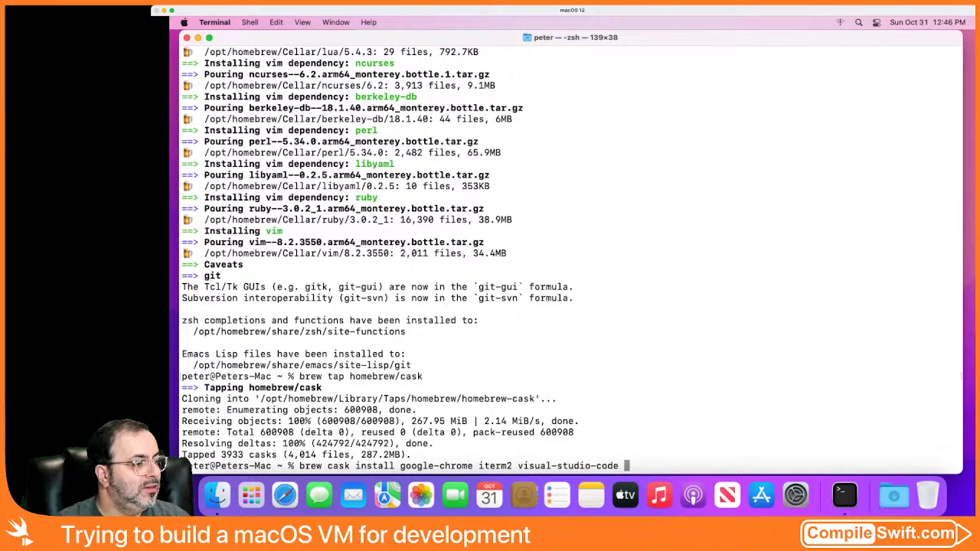
type(" quic")
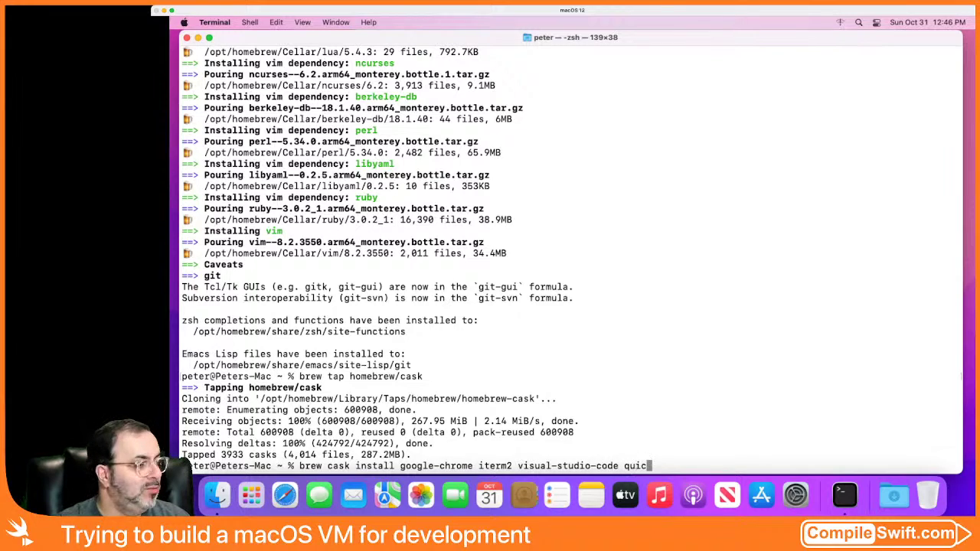
type("klook-json")
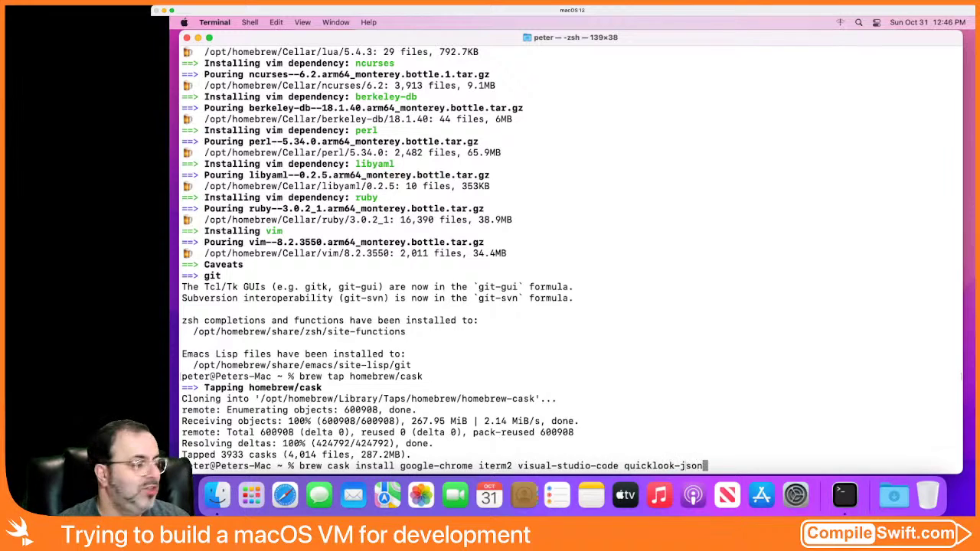
type(" q")
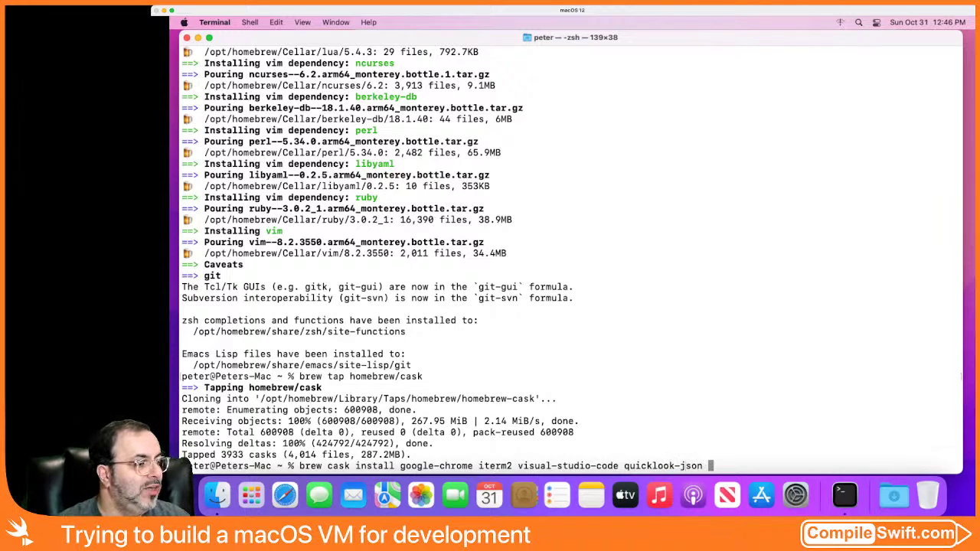
type("lmarkdown")
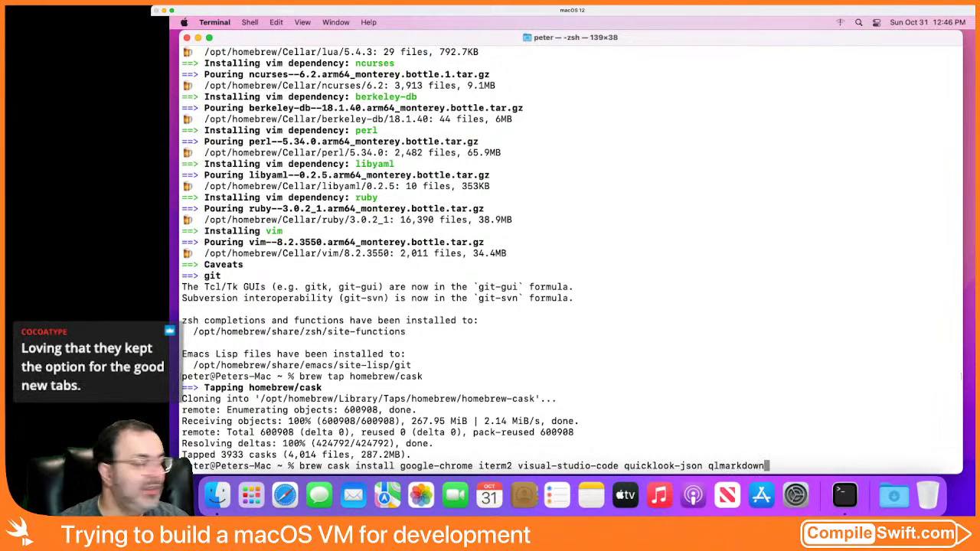
key("Return")
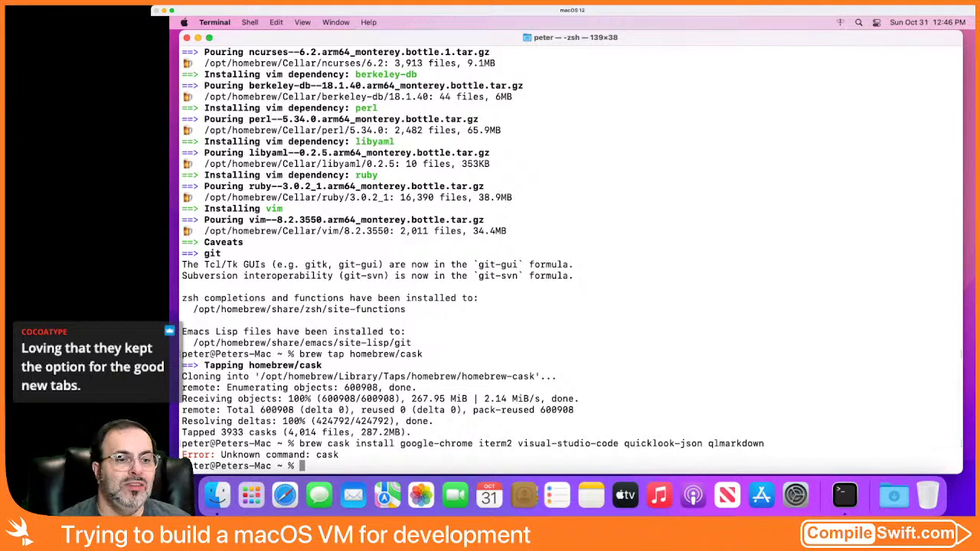
Step: Recall the failed command, remove the word cask so that it starts with brew install, and run it with the same five packages
key("Up")
key("Left")
key("Left")
key("Left")
key("Left")
key("Left")
key("Left")
key("Left")
key("Left")
key("Left")
key("Left")
key("Left")
key("Left")
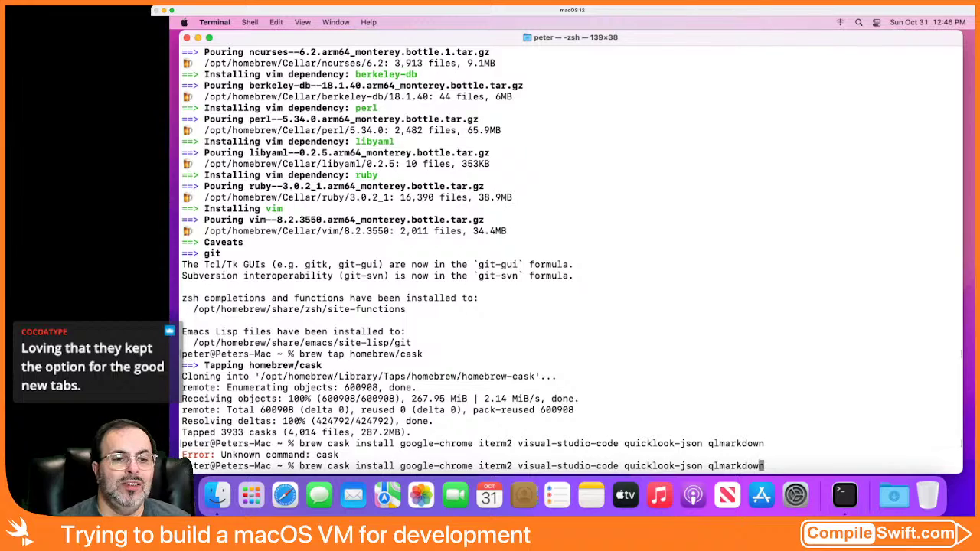
key("Left")
key("Left")
key("Left")
key("Left")
key("Left")
key("Left")
key("Left")
key("Left")
key("Left")
key("Left")
key("Left")
key("Left")
key("Left")
key("Left")
key("Left")
key("Left")
key("Left")
key("Left")
key("Left")
key("Left")
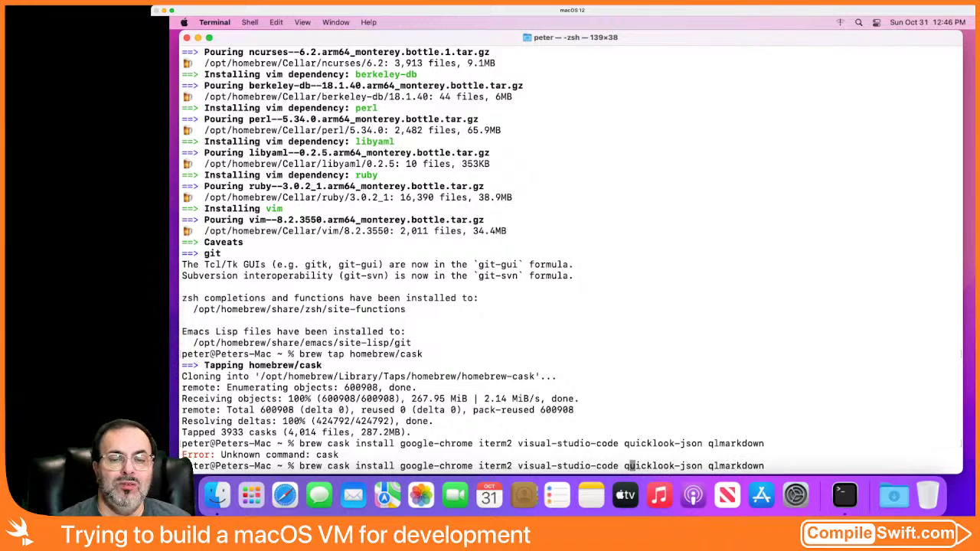
key("Left")
key("Left")
key("Left")
key("Left")
key("Left")
key("Left")
key("Left")
key("Left")
key("Left")
key("Left")
key("Left")
key("Left")
key("Left")
key("Left")
key("Left")
key("Left")
key("Left")
key("Left")
key("Left")
key("Left")
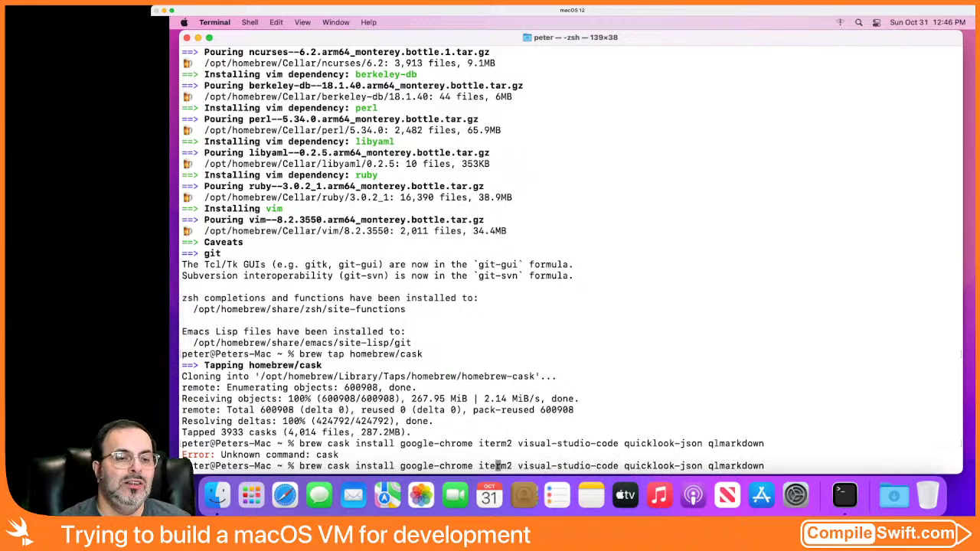
key("Left")
key("Left")
key("Left")
key("Left")
key("Left")
key("Left")
key("Left")
key("Left")
key("Left")
key("Left")
key("Left")
key("Left")
key("Left")
key("Left")
key("Left")
key("Left")
key("Left")
key("Left")
key("Left")
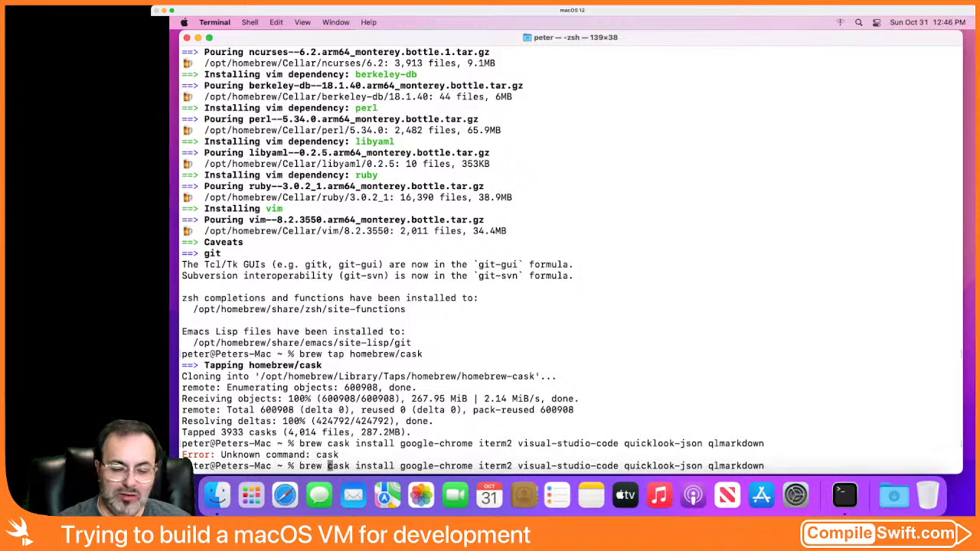
key("Delete")
key("Delete")
key("Delete")
key("Delete")
key("Delete")
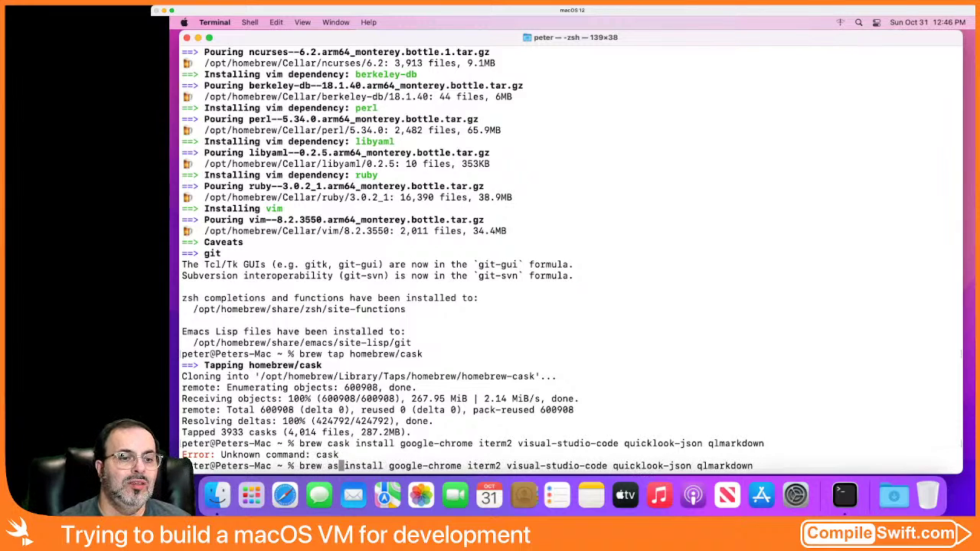
key("BackSpace")
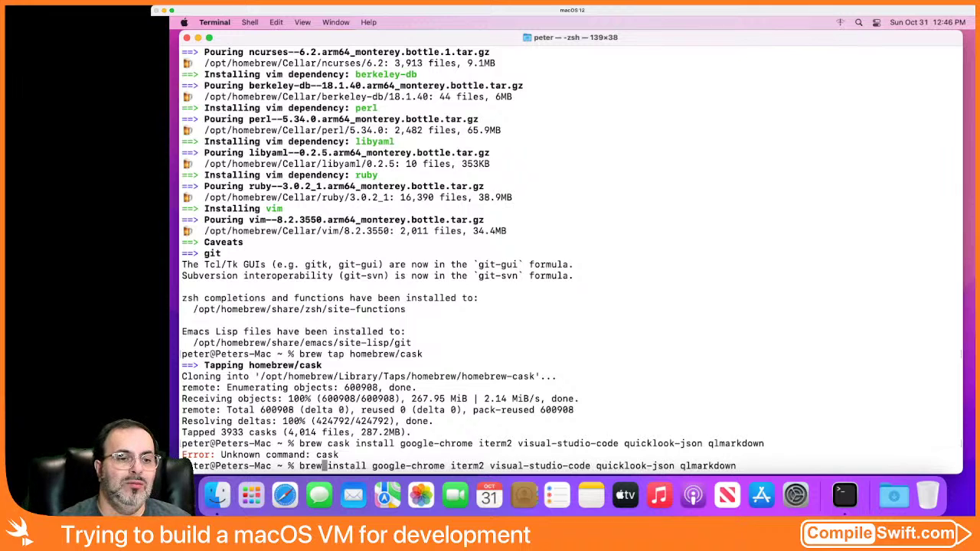
key("Return")
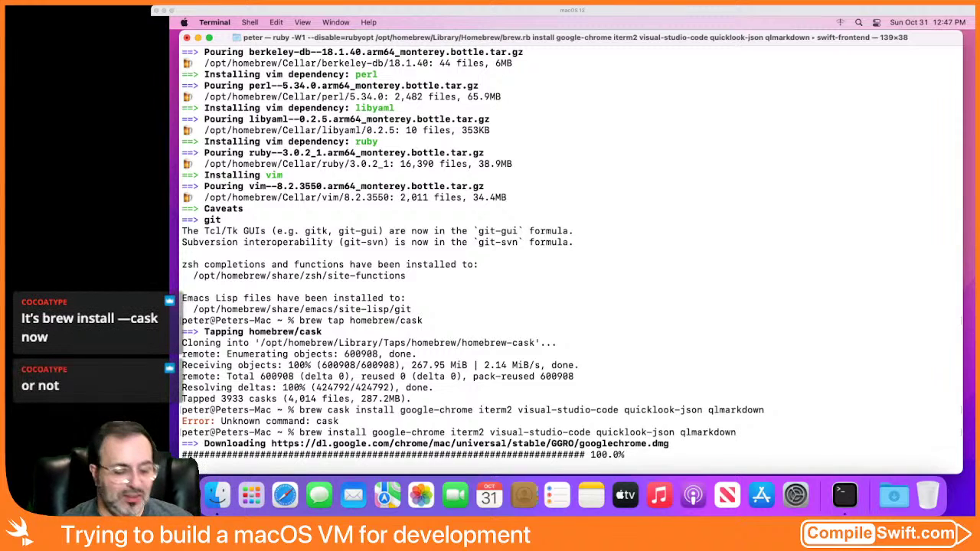
Step: Interrupt the running installation and try to rerun its command with --cask inserted between brew and install, keeping the same five packages
key("ctrl+c")
key("Up")
key("Left")
key("Left")
key("Left")
key("Left")
key("Left")
key("Left")
key("Left")
key("Left")
key("Left")
key("Left")
key("Left")
key("Left")
key("Left")
key("Left")
key("Left")
key("Left")
key("Left")
key("Left")
key("Left")
key("Left")
key("Left")
key("Left")
key("Left")
key("Left")
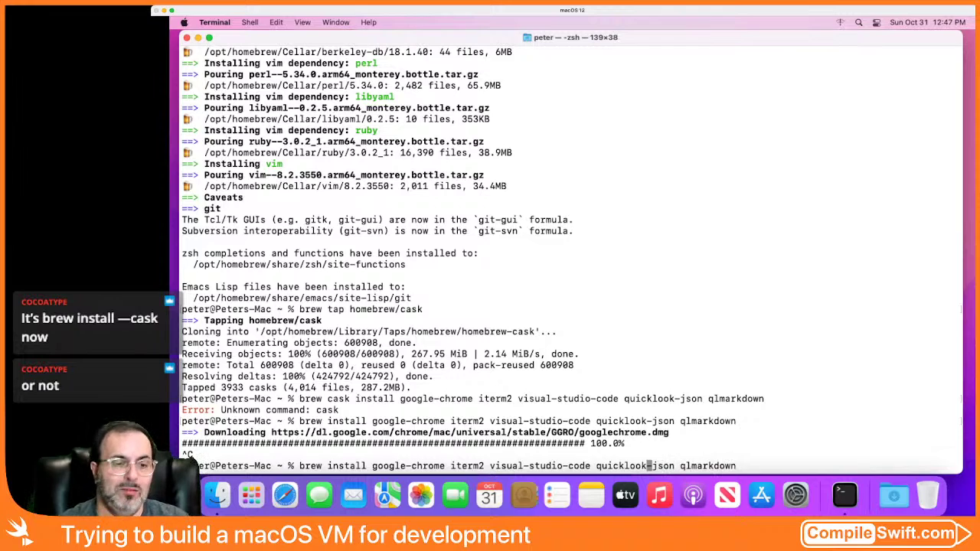
key("Left")
key("Left")
key("Left")
key("Left")
key("Left")
key("Left")
key("Left")
key("Left")
key("Left")
key("Left")
key("Left")
key("Left")
key("Left")
key("Left")
key("Left")
key("Left")
key("Left")
key("Left")
key("Left")
key("Left")
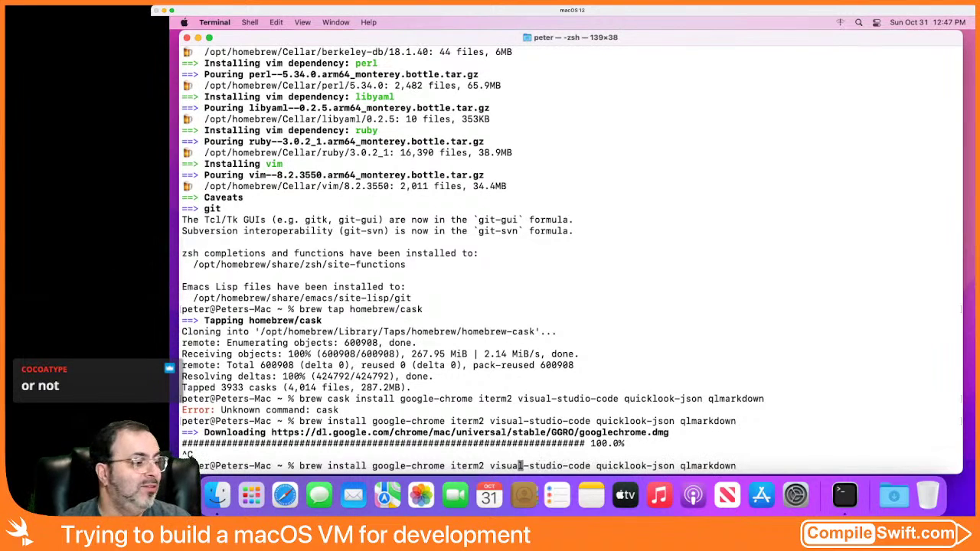
key("Left")
key("Left")
key("Left")
key("Left")
key("Left")
key("Left")
key("Left")
key("Left")
key("Left")
key("Left")
key("Left")
key("Left")
key("Left")
key("Left")
key("Left")
key("Left")
key("Left")
key("Left")
key("Left")
key("Left")
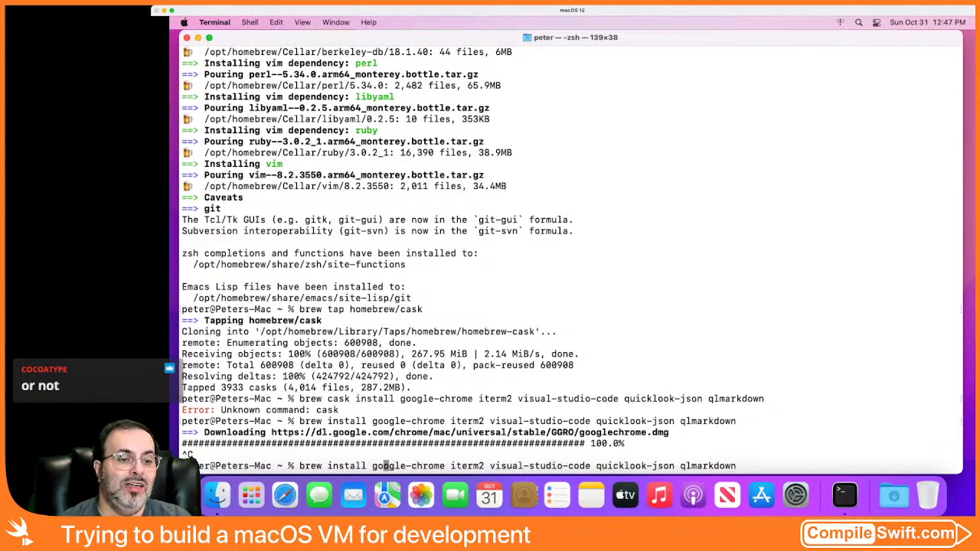
key("Left")
type("--")
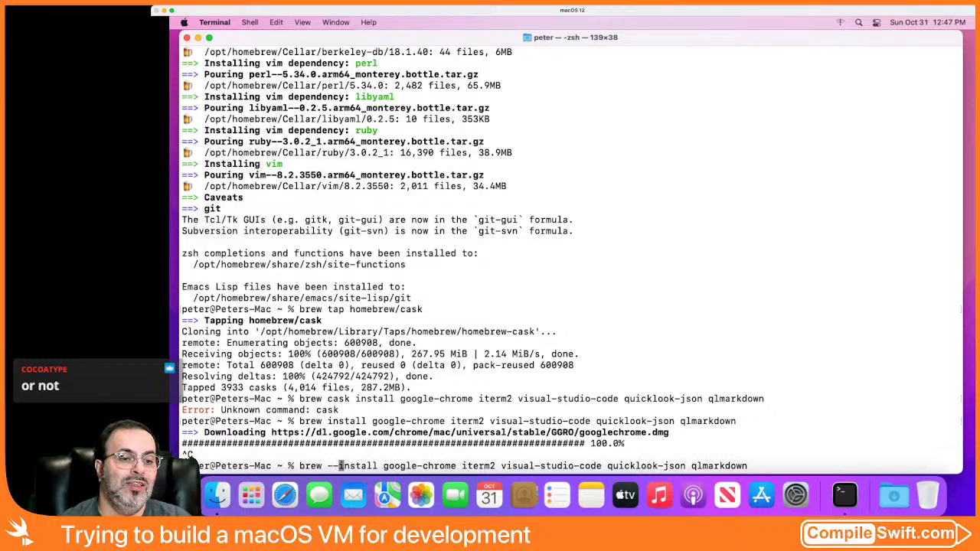
key("BackSpace")
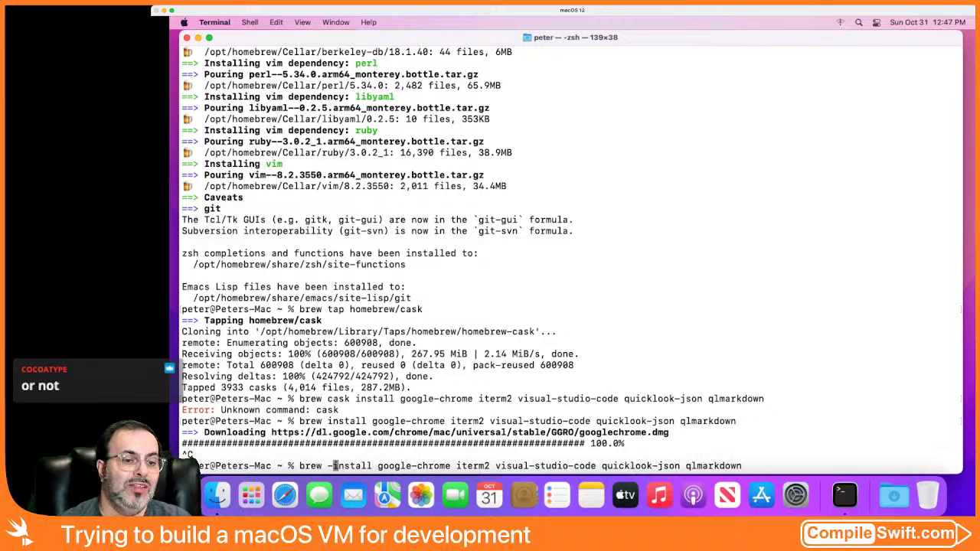
type("-cask")
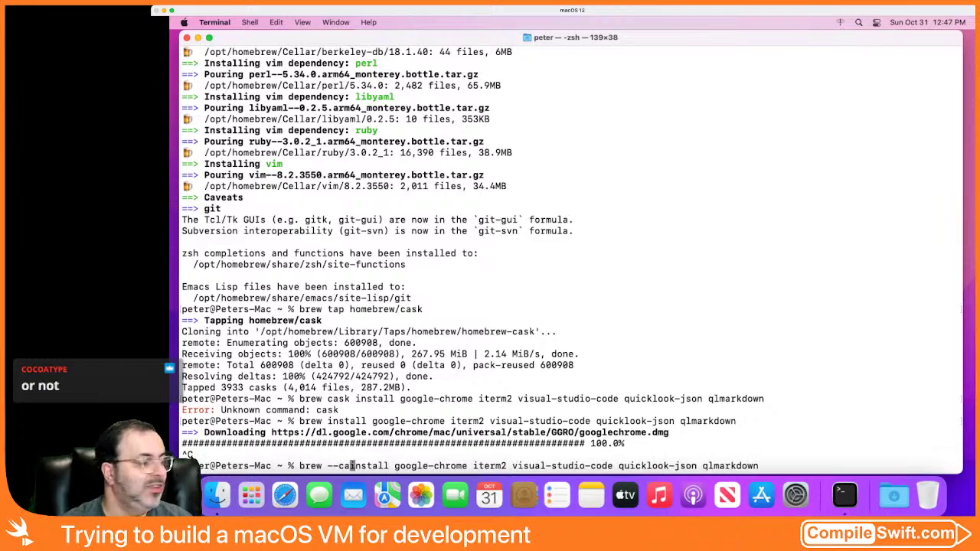
key("Return")
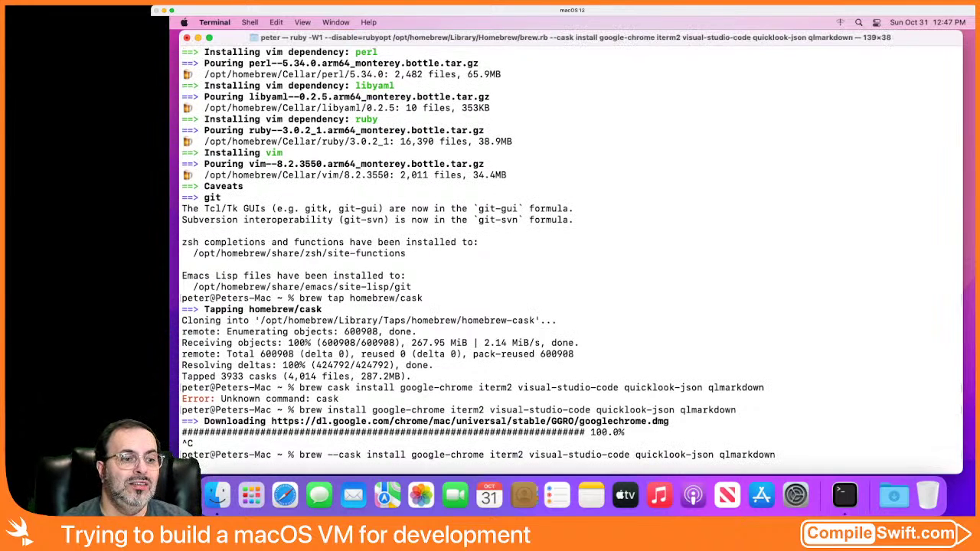
Step: Recall the brew --cask install command, remove the --cask option, and run it as brew install with the same five packages
key("Up")
key("Left")
key("Left")
key("Left")
key("Left")
key("Left")
key("Left")
key("Left")
key("Left")
key("Left")
key("Left")
key("Left")
key("Left")
key("Left")
key("Left")
key("Left")
key("Left")
key("Left")
key("Left")
key("Left")
key("Left")
key("Left")
key("Left")
key("Left")
key("Left")
key("Left")
key("Left")
key("Left")
key("Left")
key("Left")
key("Left")
key("Left")
key("Left")
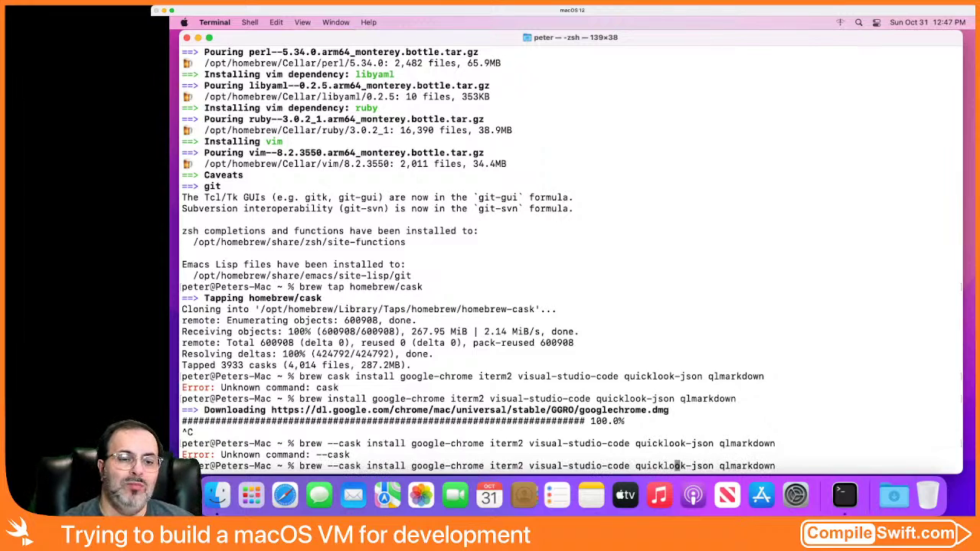
key("Left")
key("Left")
key("Left")
key("Left")
key("Left")
key("Left")
key("Left")
key("Left")
key("Left")
key("Left")
key("Left")
key("Left")
key("Left")
key("Left")
key("Left")
key("Left")
key("Left")
key("Left")
key("Left")
key("Left")
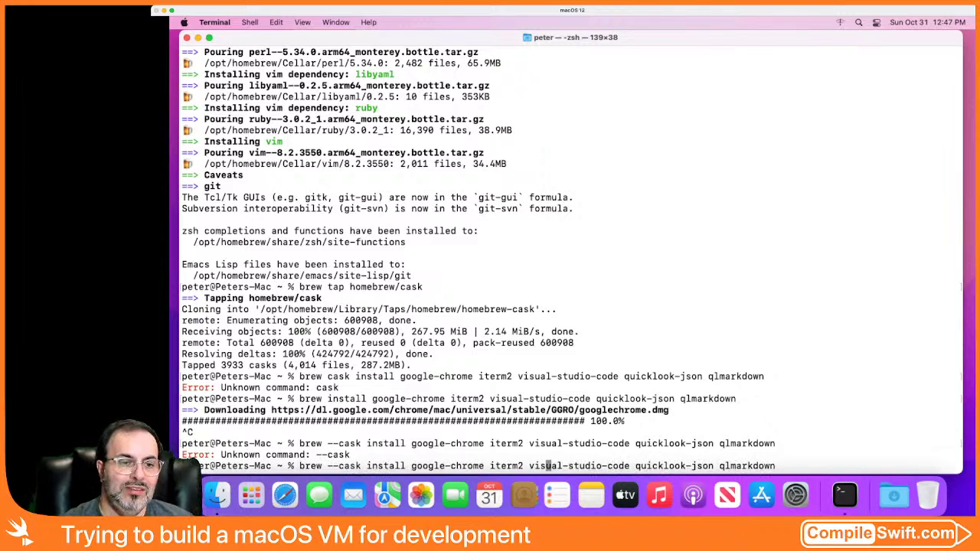
key("Left")
key("Left")
key("Left")
key("Left")
key("Left")
key("Left")
key("Left")
key("Left")
key("Left")
key("Left")
key("Left")
key("Left")
key("Left")
key("Left")
key("Left")
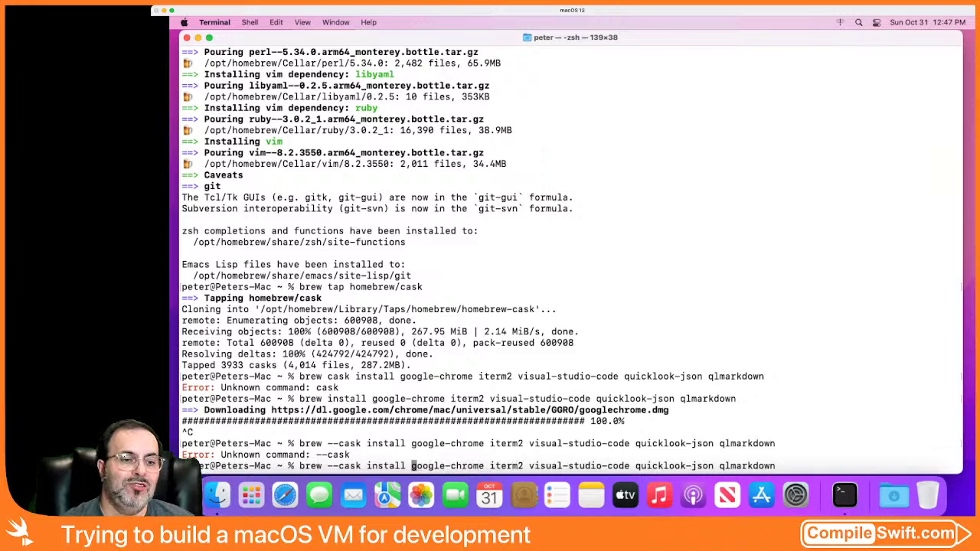
key("BackSpace")
key("BackSpace")
key("BackSpace")
key("BackSpace")
key("BackSpace")
key("BackSpace")
key("BackSpace")
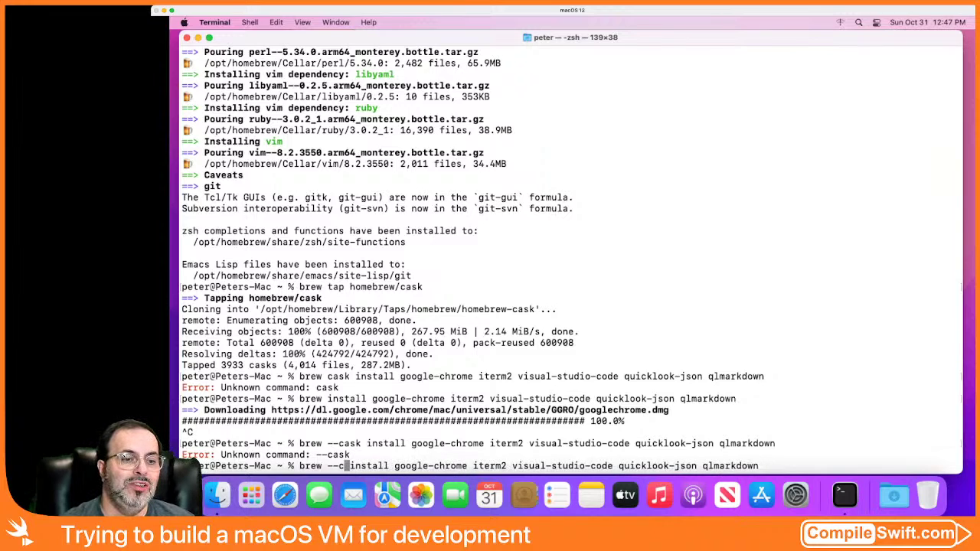
key("Return")
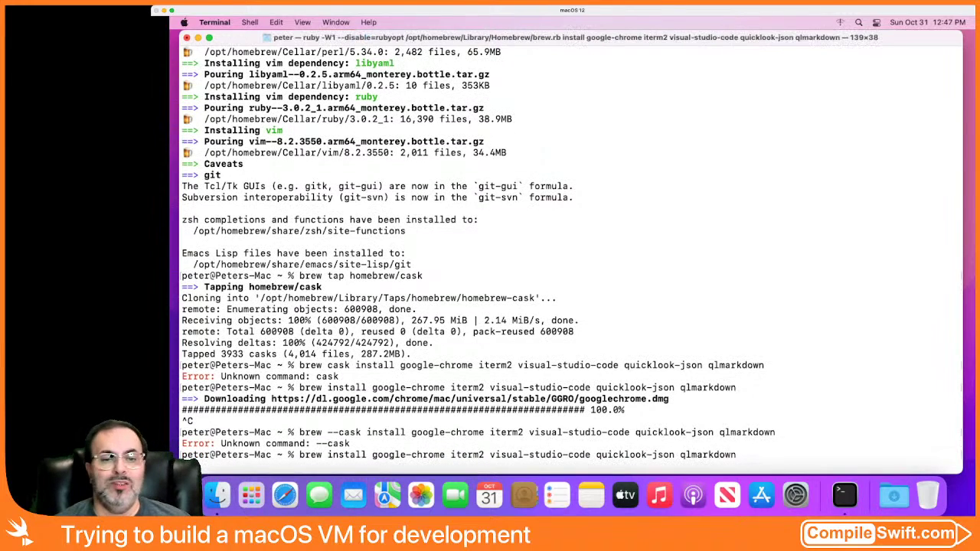
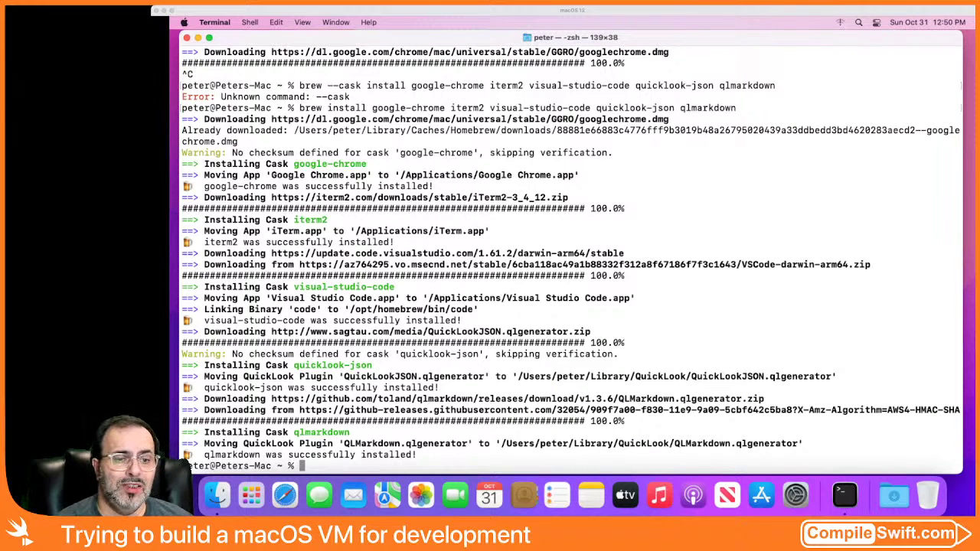
Step: Add the Homebrew fonts repository by running brew tap homebrew/cask-fonts
type("bre")
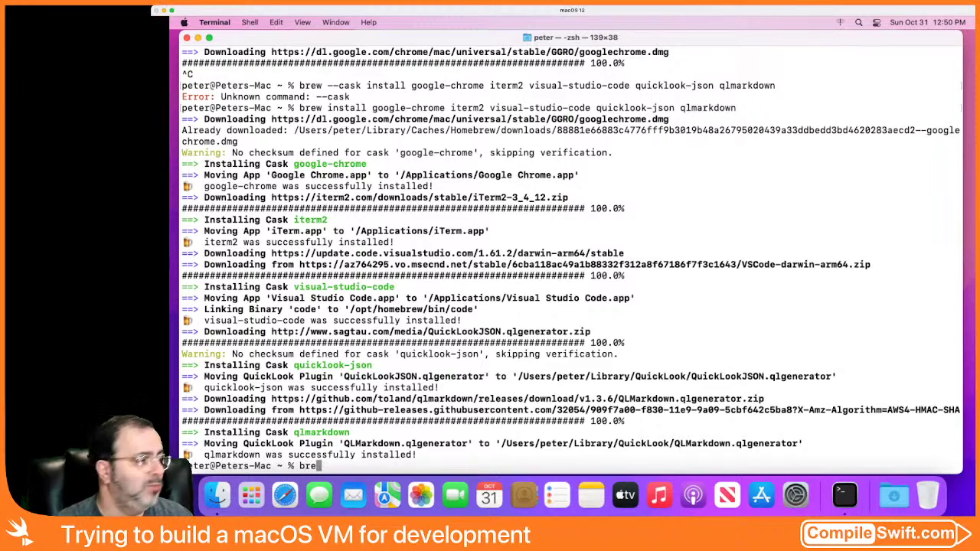
type("w tap")
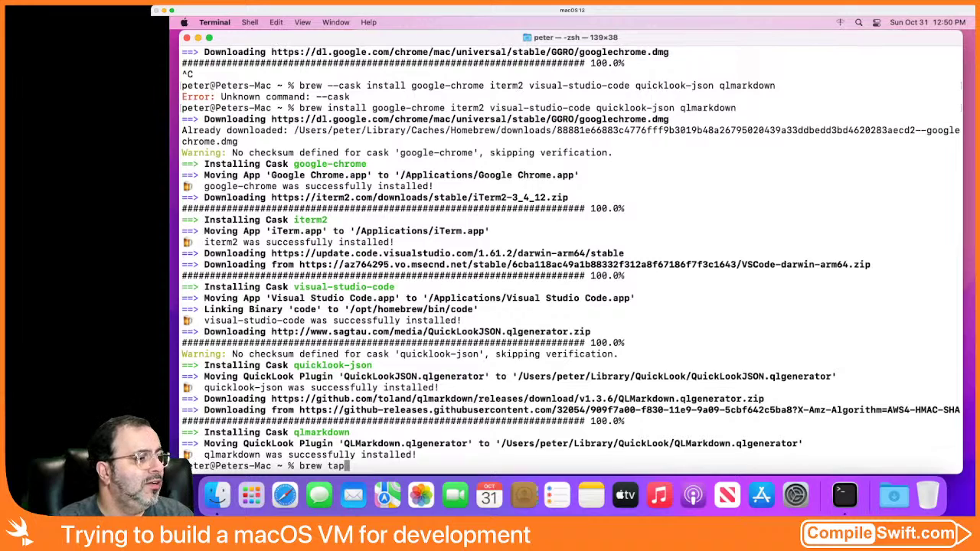
type(" home")
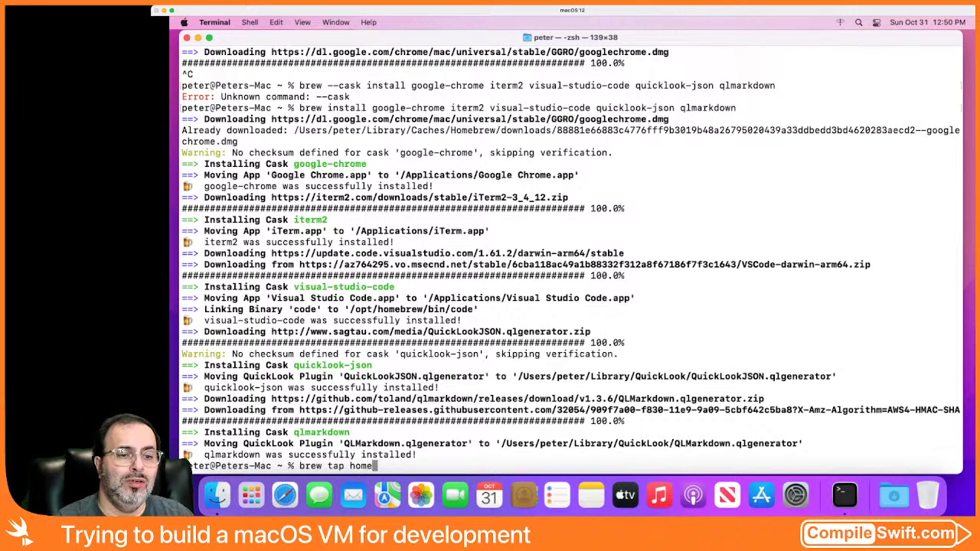
type("brew/cask-fonts")
key("Return")
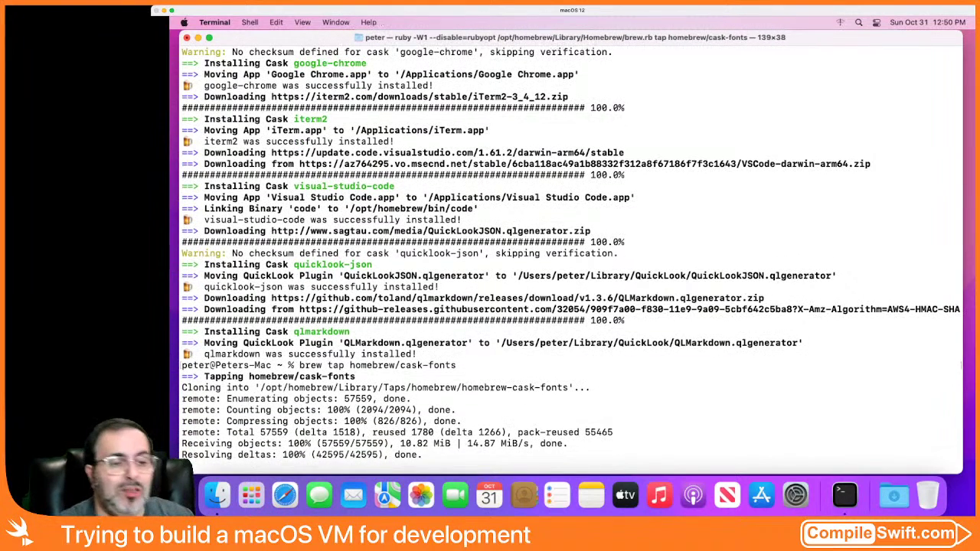
Step: Run brew install for the two fonts font-jetbrains-mono and font-source-code-pro in a single command
type("brew")
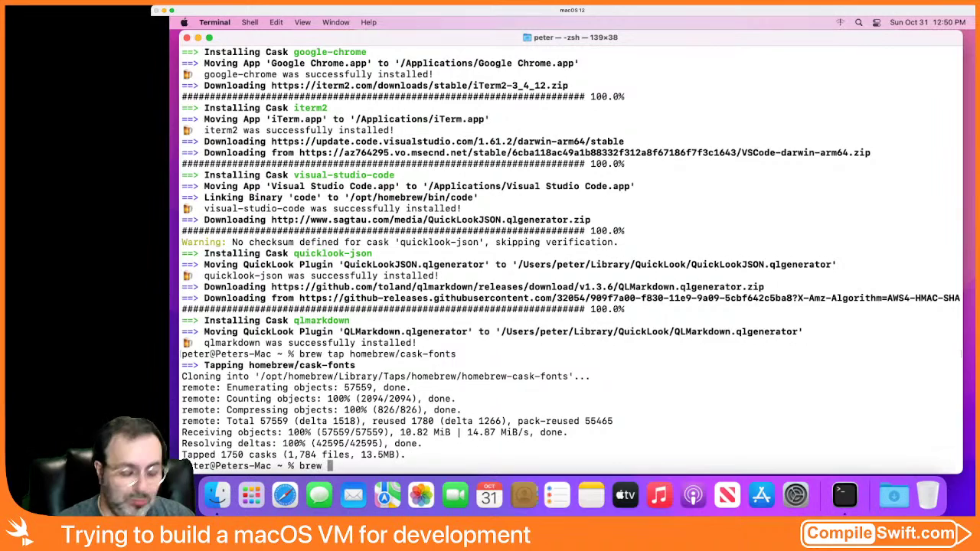
type(" install ")
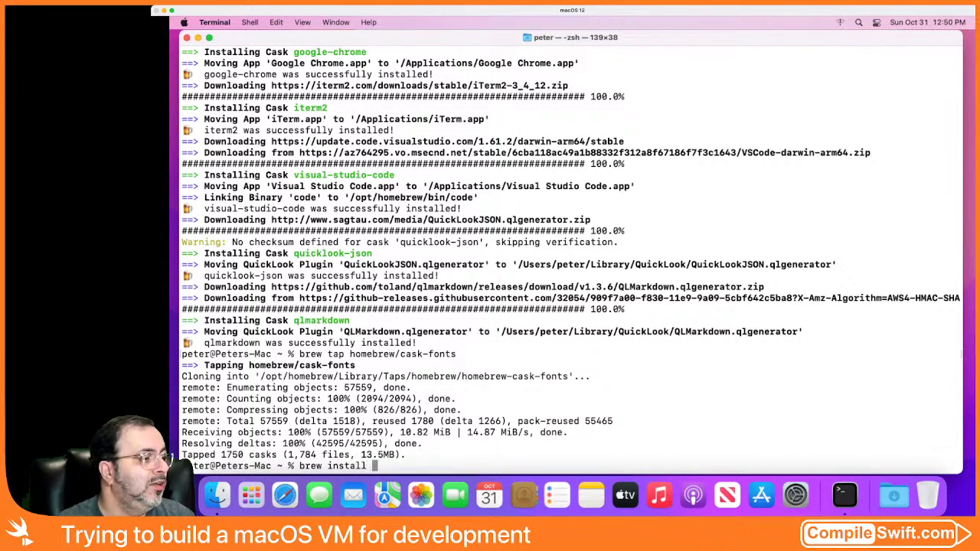
type("font-jetbrains-mono font")
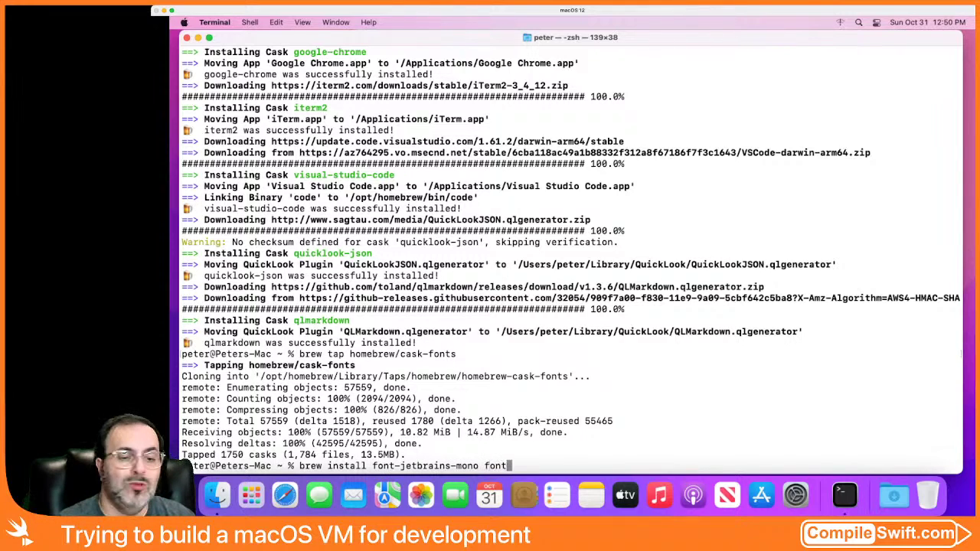
type("-source-code-pro")
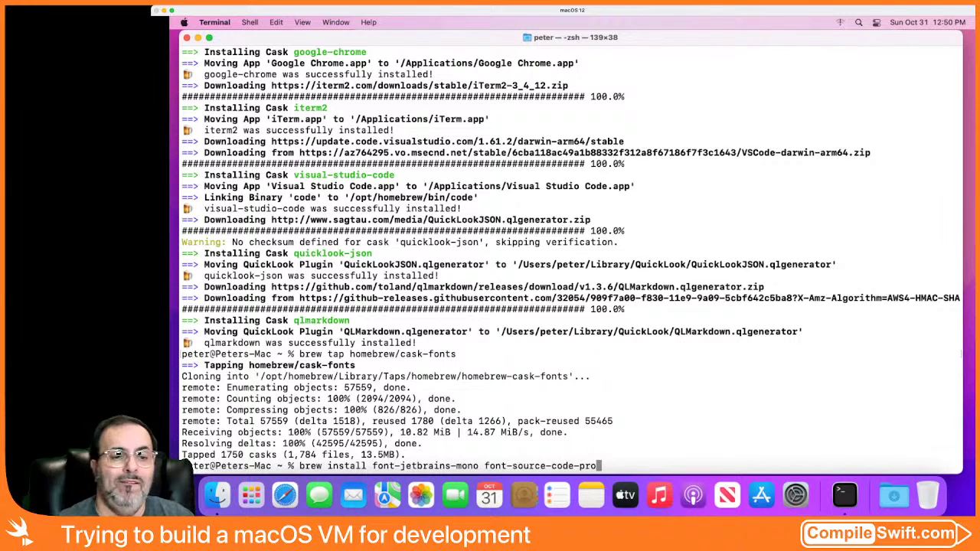
key("Return")
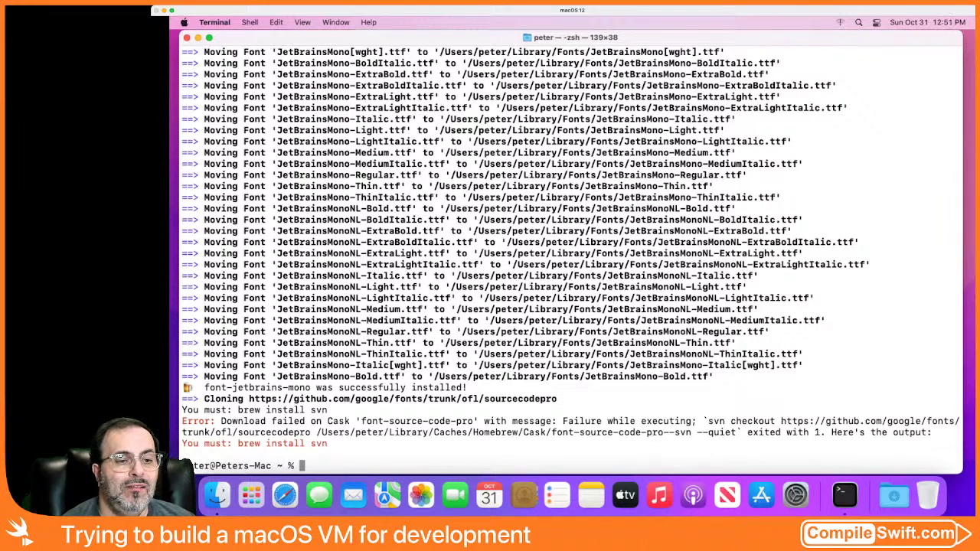
Step: Install Subversion by running brew install svn
type("b")
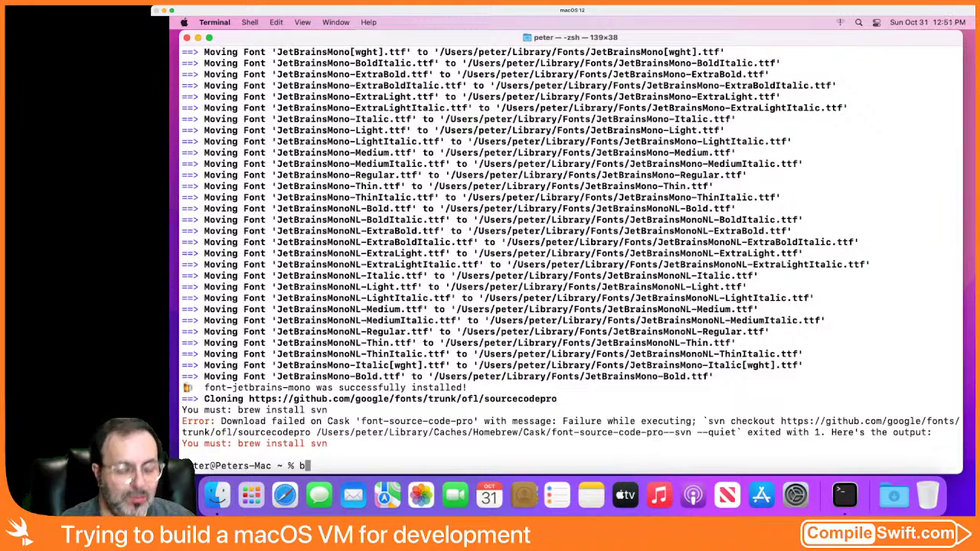
type("rew install svn")
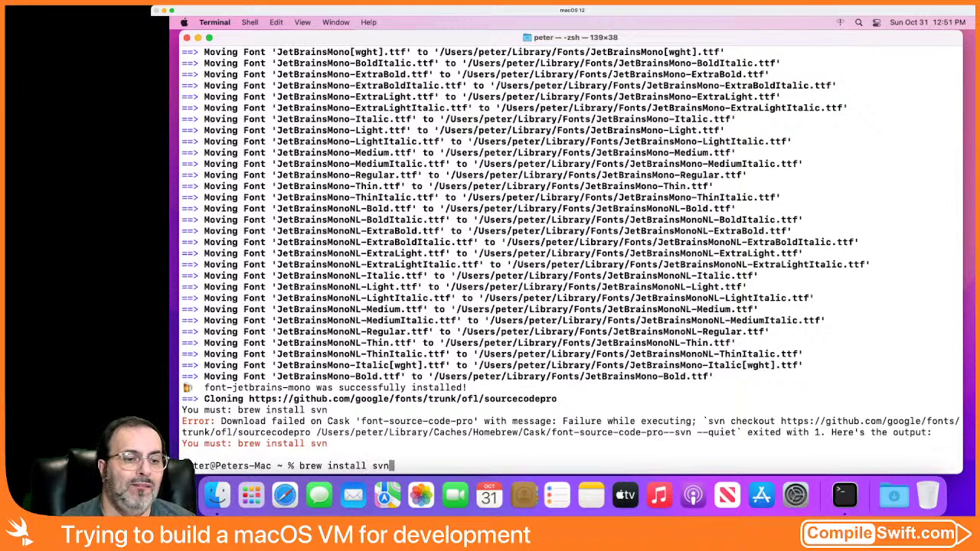
key("Return")
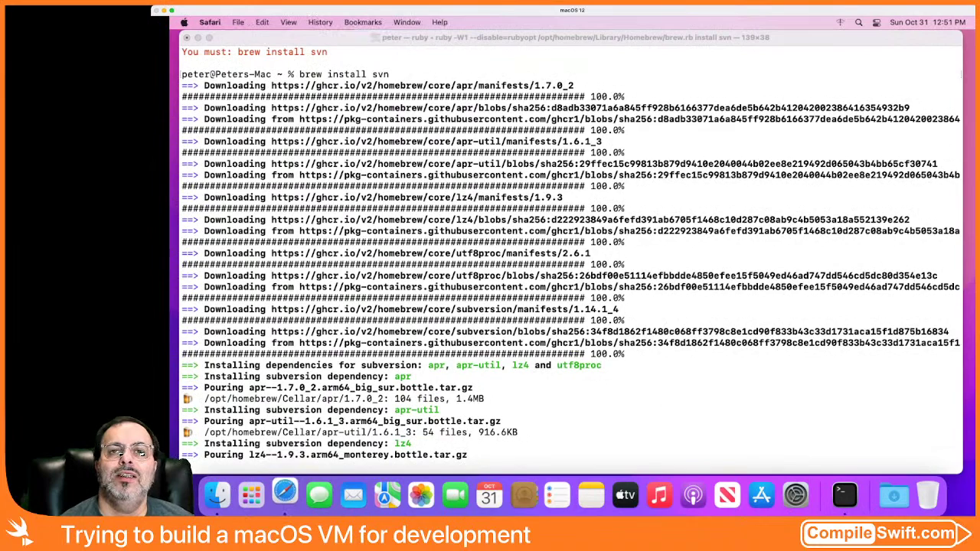
Step: Open codingfont.com in Safari to view the coding font previews, and quit Safari
type("codingfont.co")
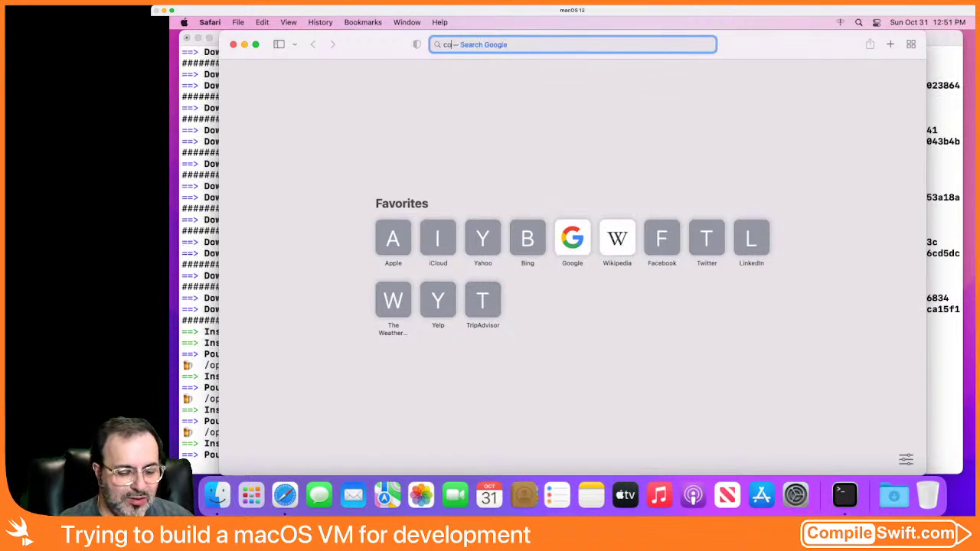
type("m")
key("Return")
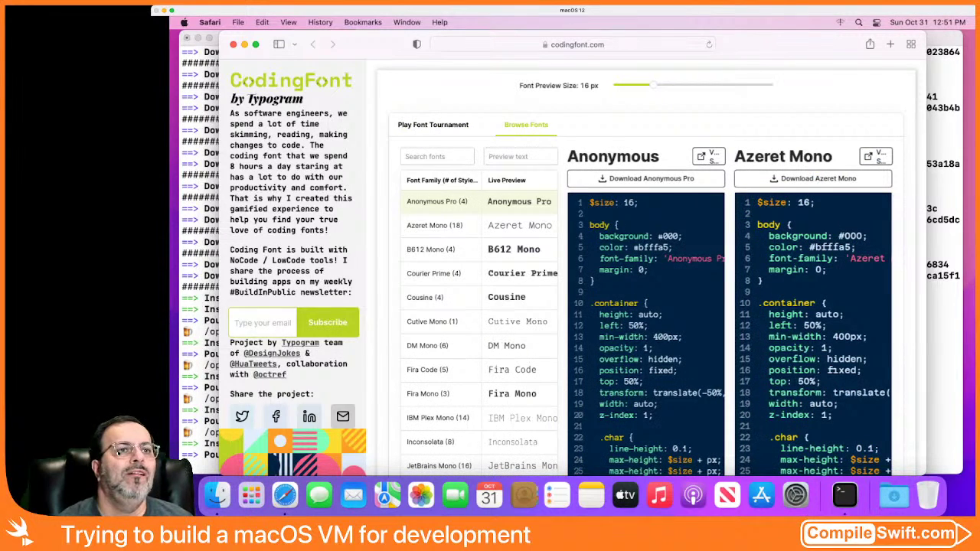
left_click(210, 22)
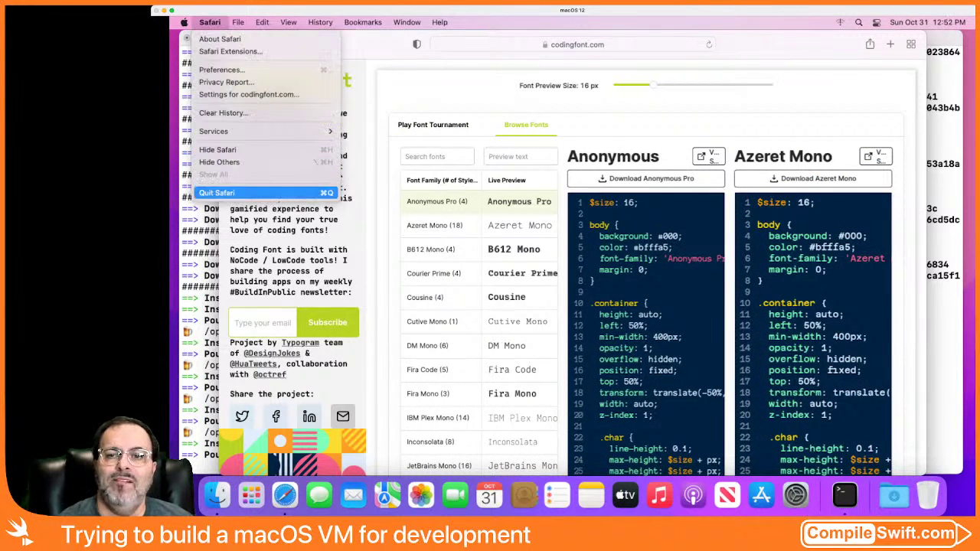
left_click(222, 191)
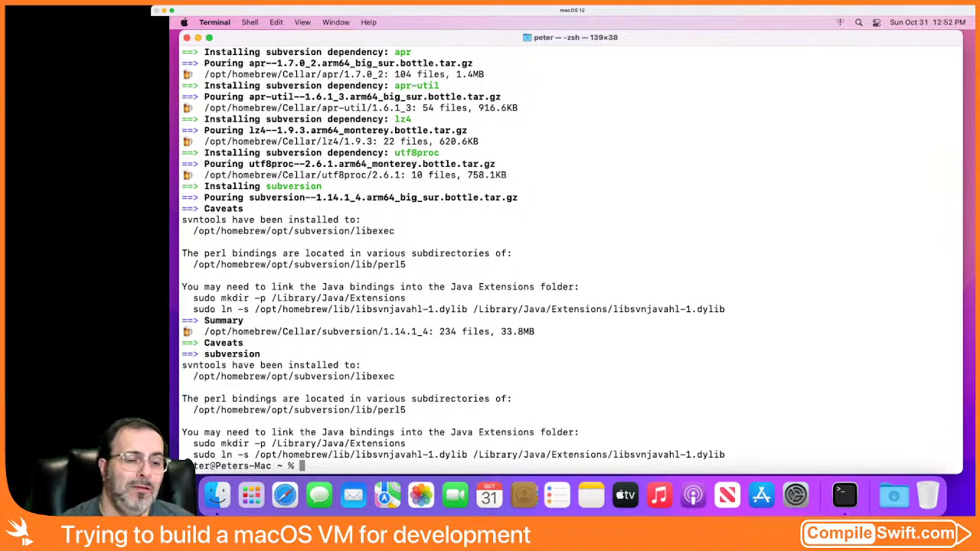
Step: Rerun brew install in Terminal for font-jetbrains-mono and font-source-code-pro
type("brew install font-jetbrains-mono font-source-code-pro")
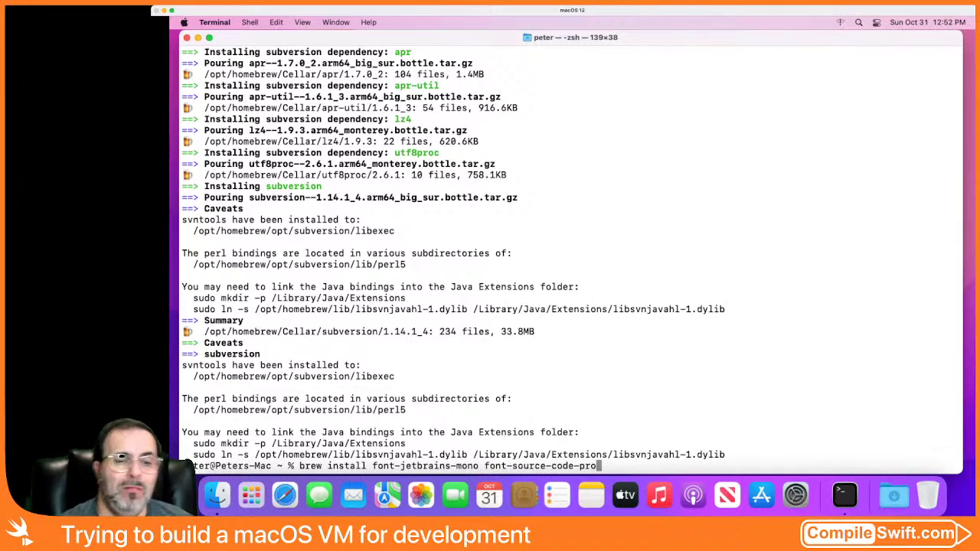
key("Return")
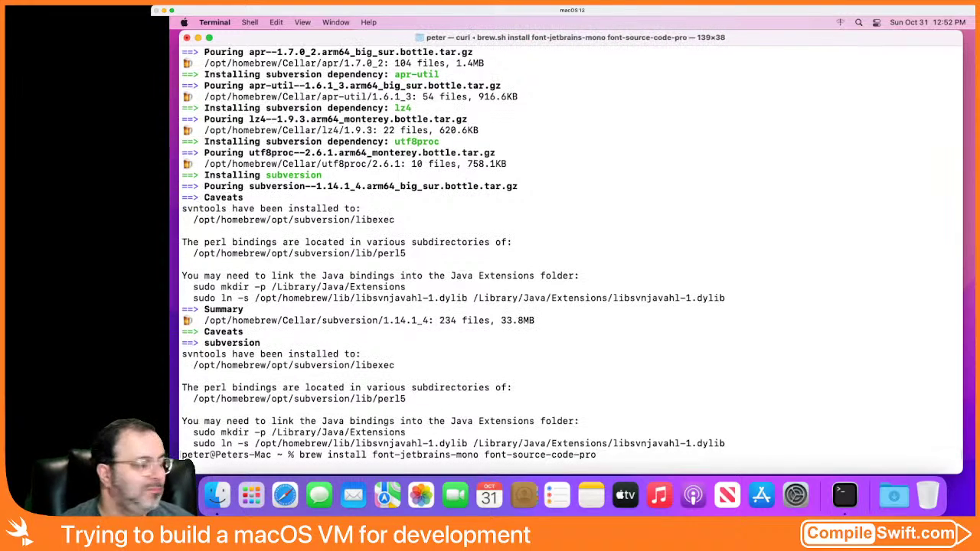
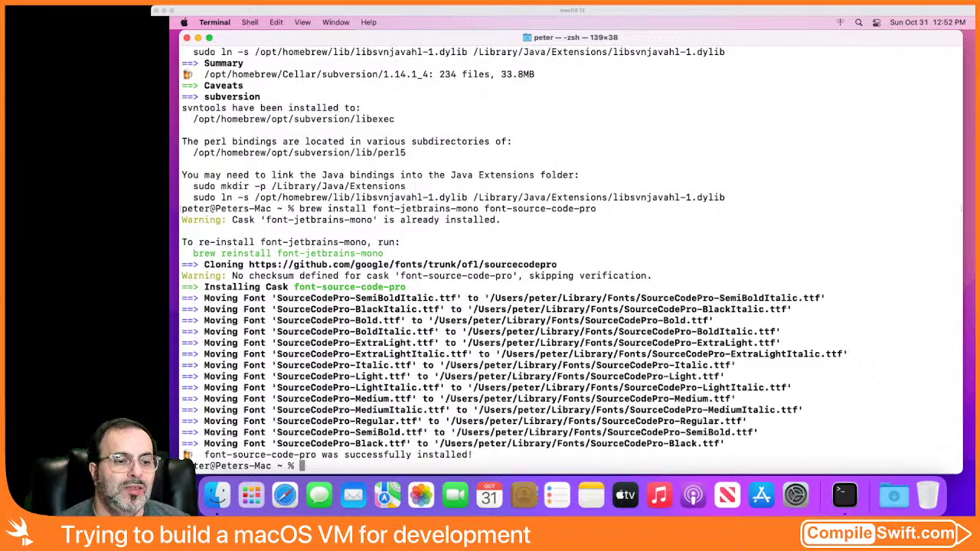
Step: Search Google in Safari for "ruby for mac" and open the Download Ruby page on ruby-lang.org
left_click(285, 496)
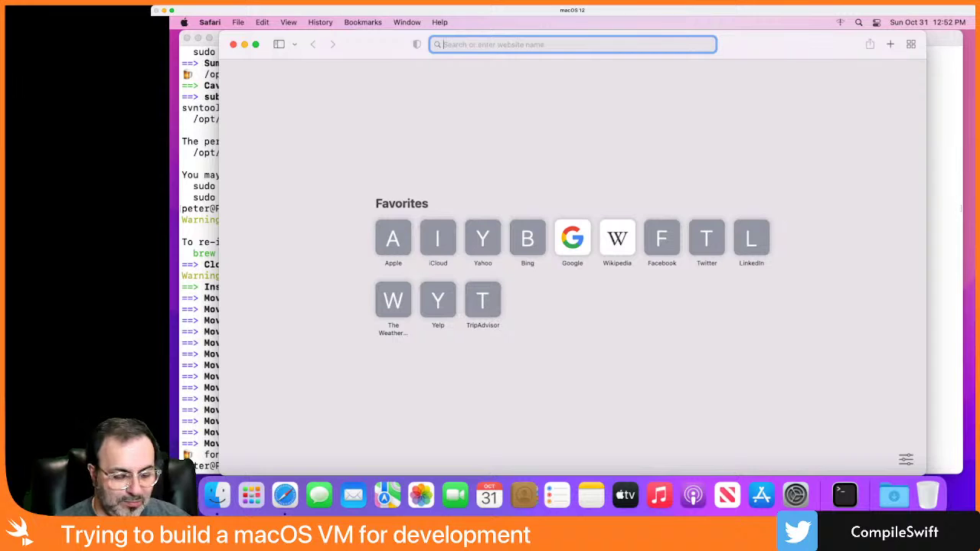
type("ruby for ma")
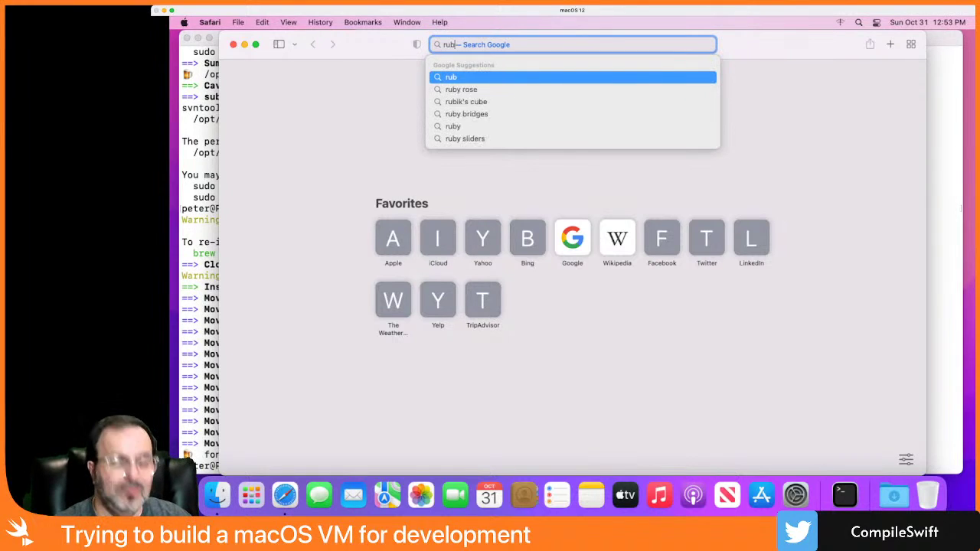
type("c")
key("Return")
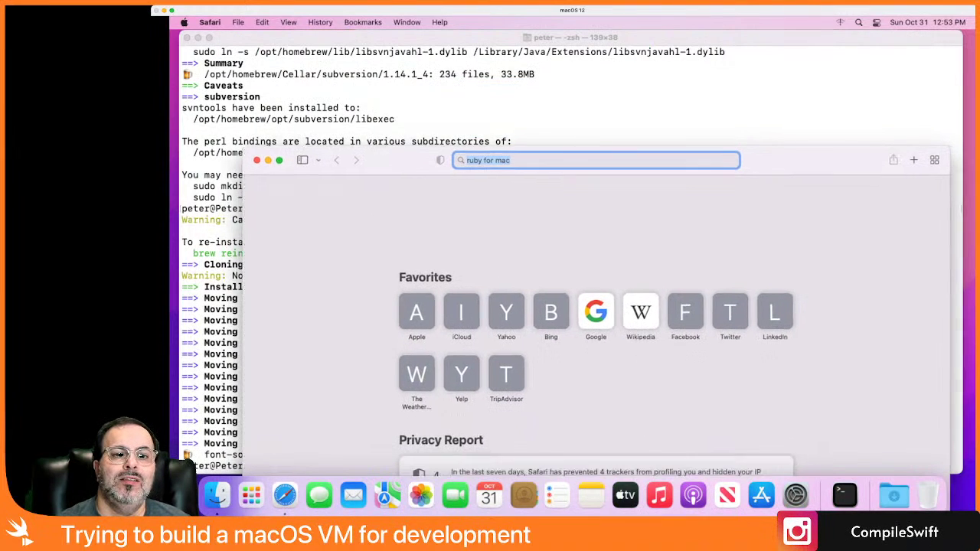
key("Return")
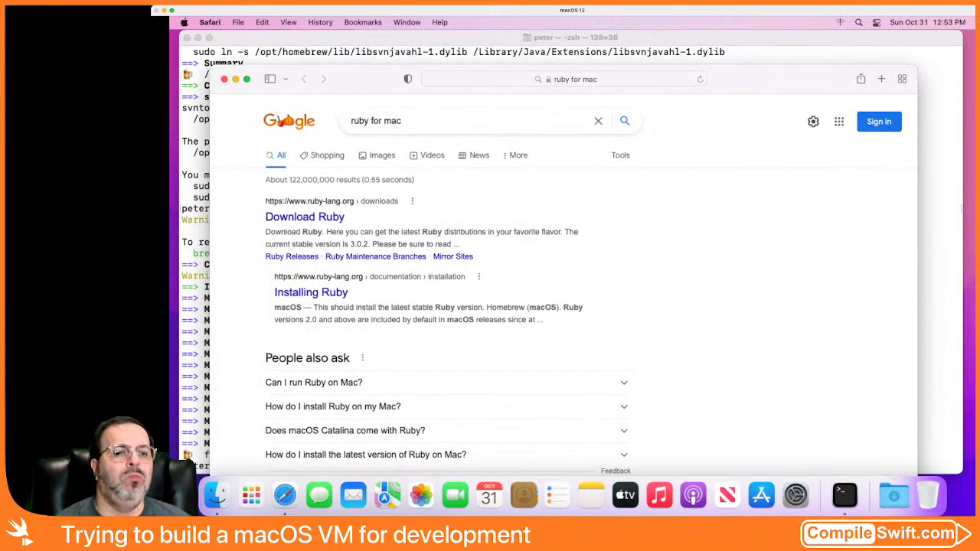
left_click(298, 182)
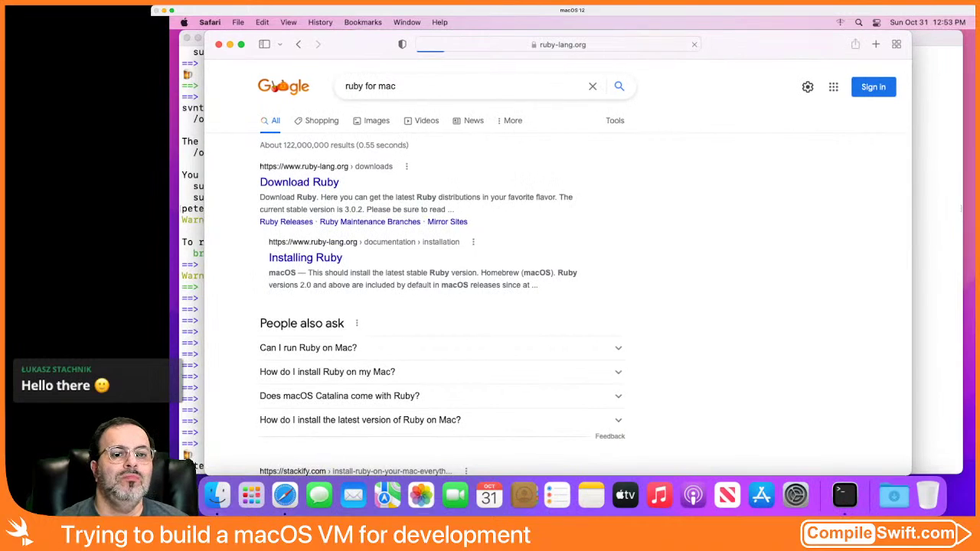
Step: Review the ways of installing Ruby on the Download Ruby page and open the rbenv project on GitHub
scroll(559, 268, "down", 5)
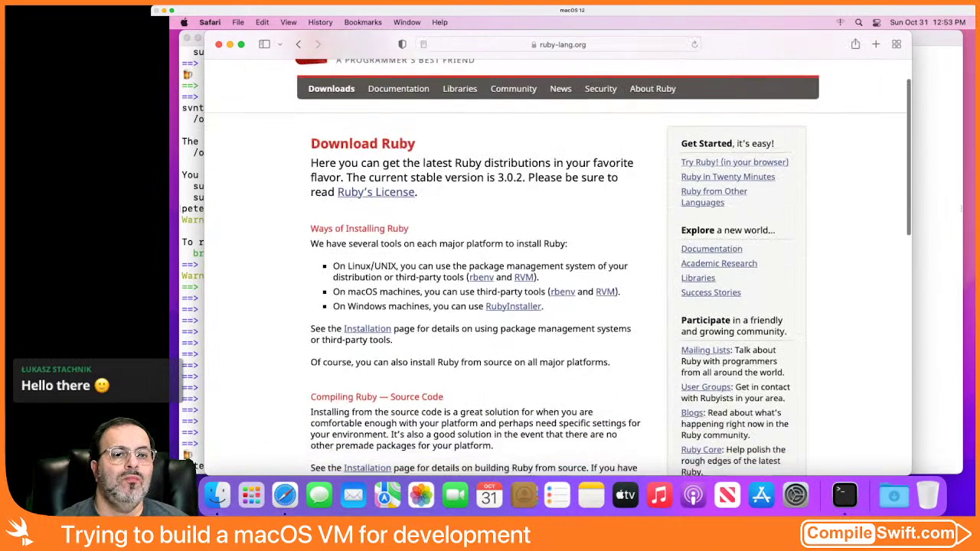
scroll(559, 268, "up", 3)
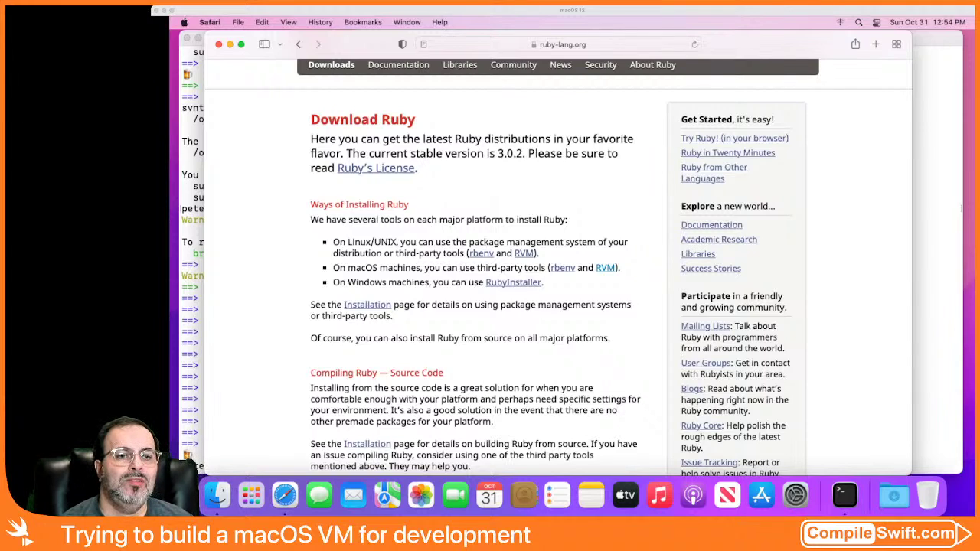
scroll(350, 288, "down", 3)
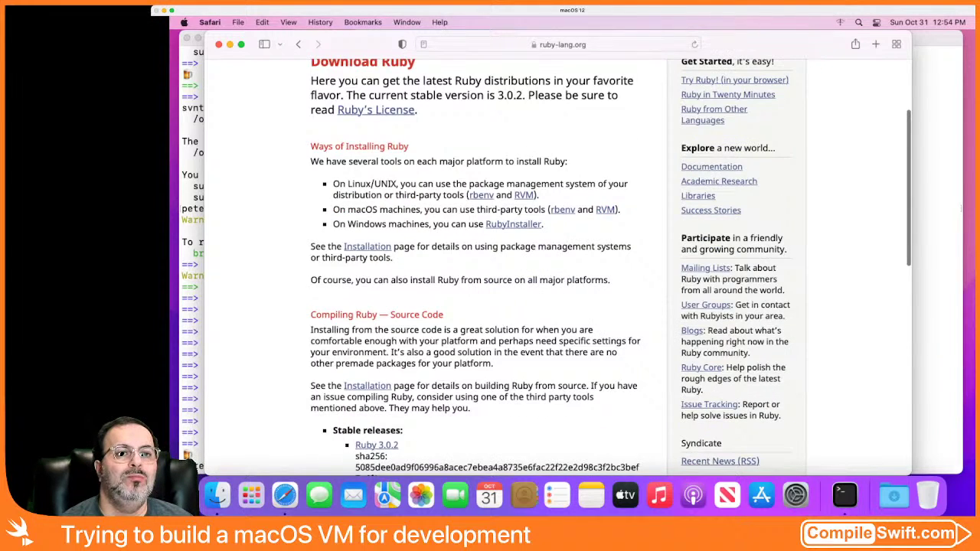
scroll(350, 288, "down", 14)
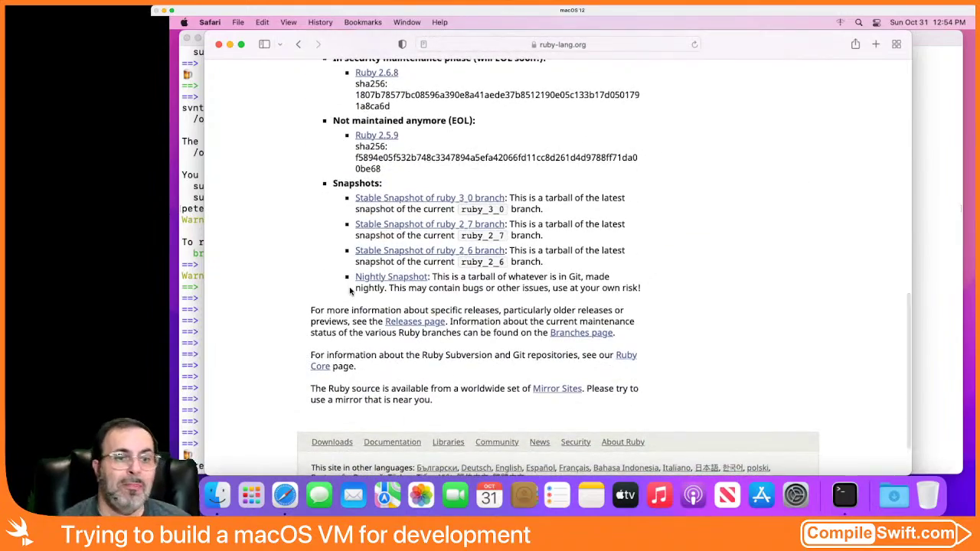
scroll(350, 288, "down", 3)
scroll(350, 288, "up", 20)
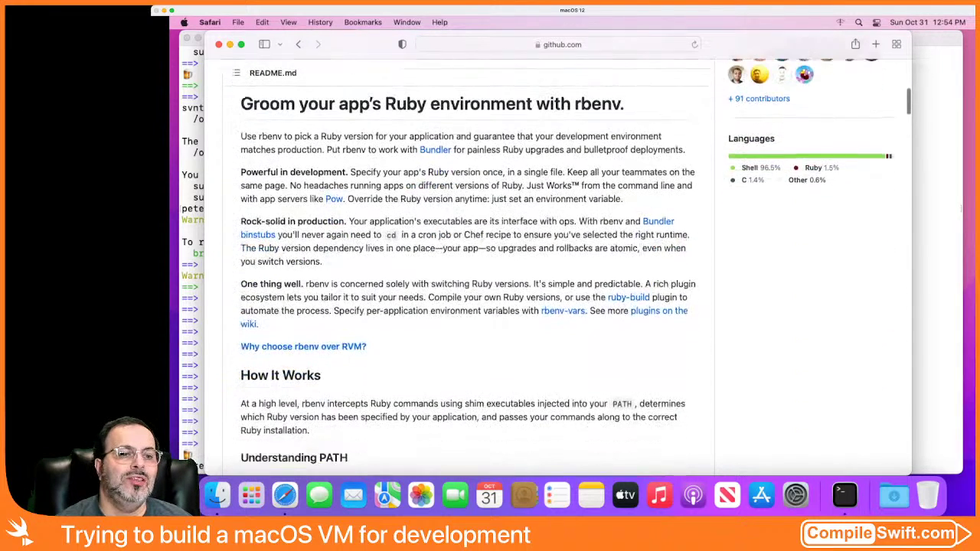
Step: Read the rbenv README sections on how it works, choosing the Ruby version and locating the Ruby installation
scroll(567, 268, "down", 7)
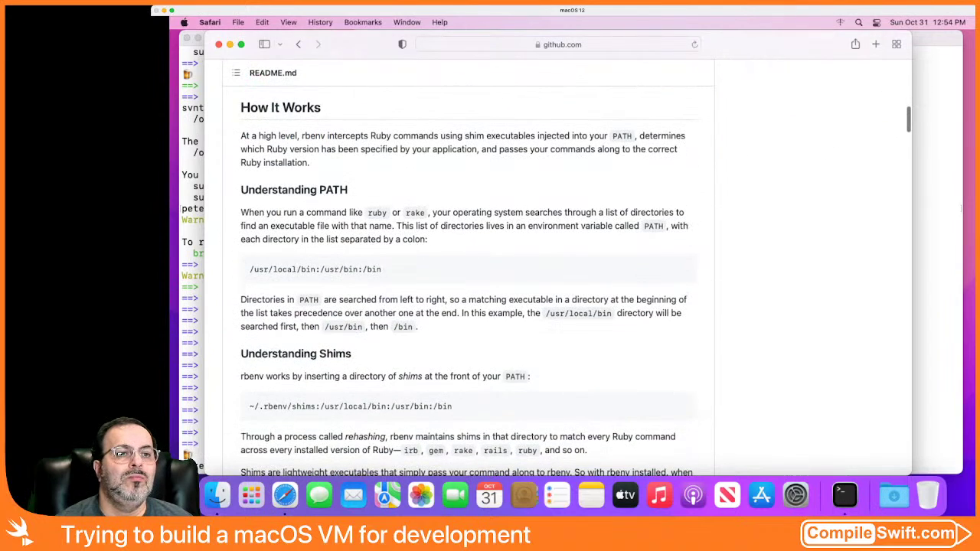
type("asdf")
scroll(567, 268, "down", 6)
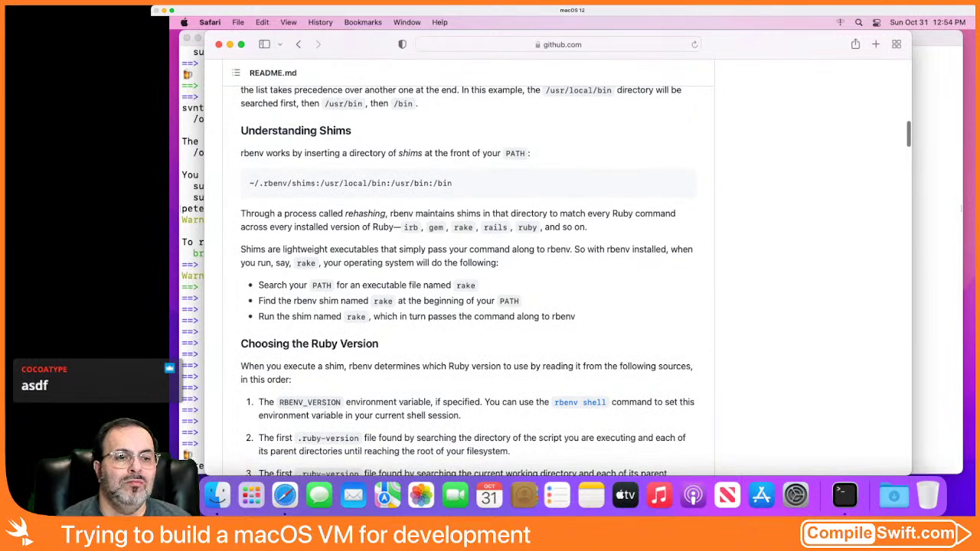
scroll(503, 369, "down", 7)
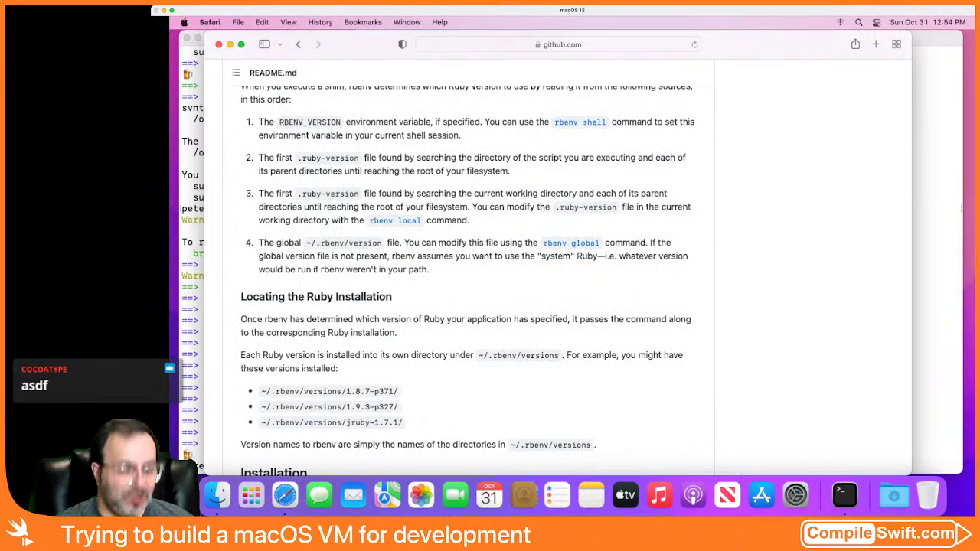
Step: Switch to Terminal and check the installed Ruby version with ruby -v
key("super+Tab")
type("ruby -v")
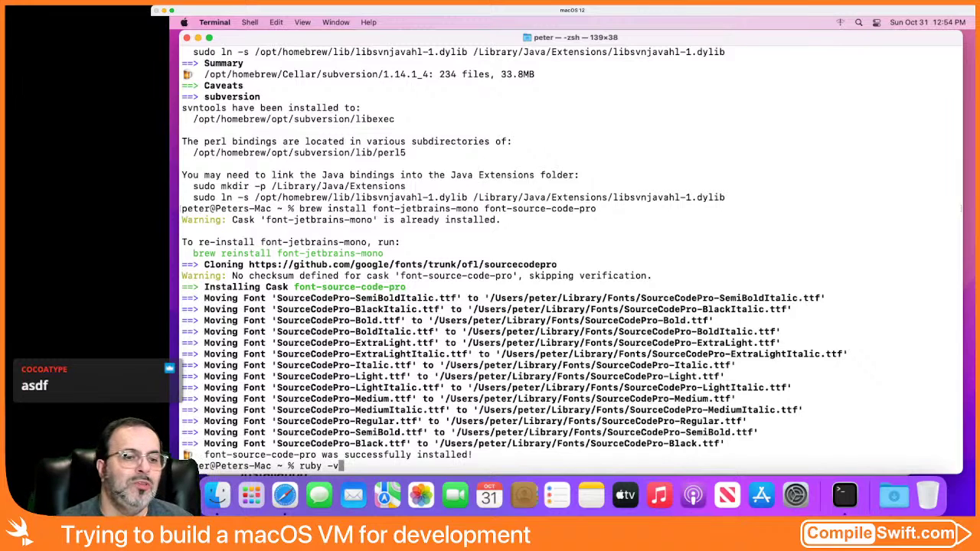
key("Return")
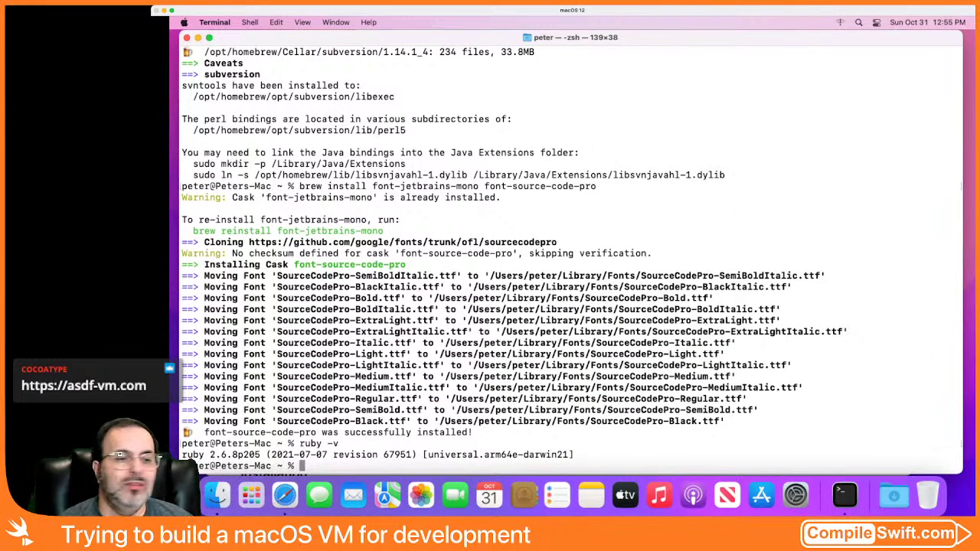
Step: Copy the brew install rbenv command from the README's macOS installation section in Safari and run it in Terminal
left_click(284, 496)
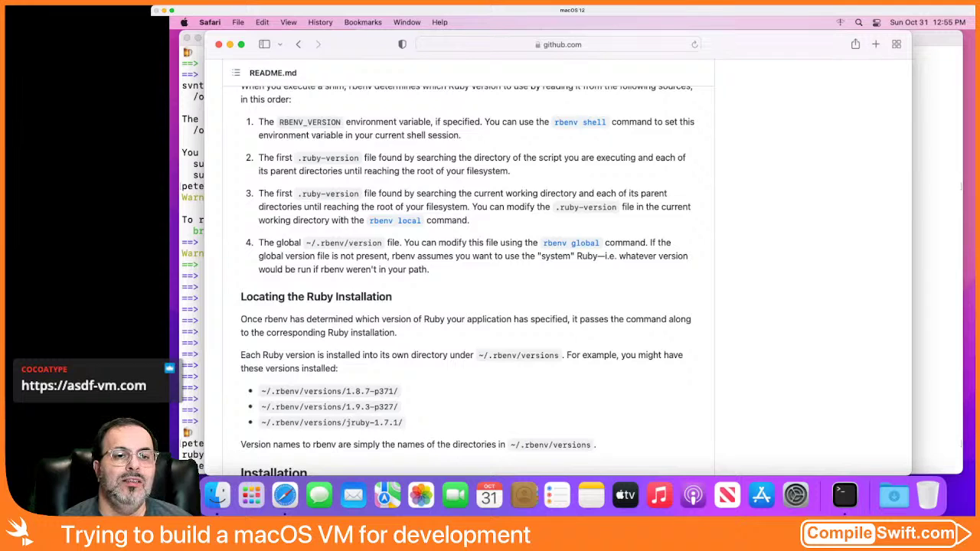
scroll(469, 281, "down", 5)
scroll(468, 282, "down", 5)
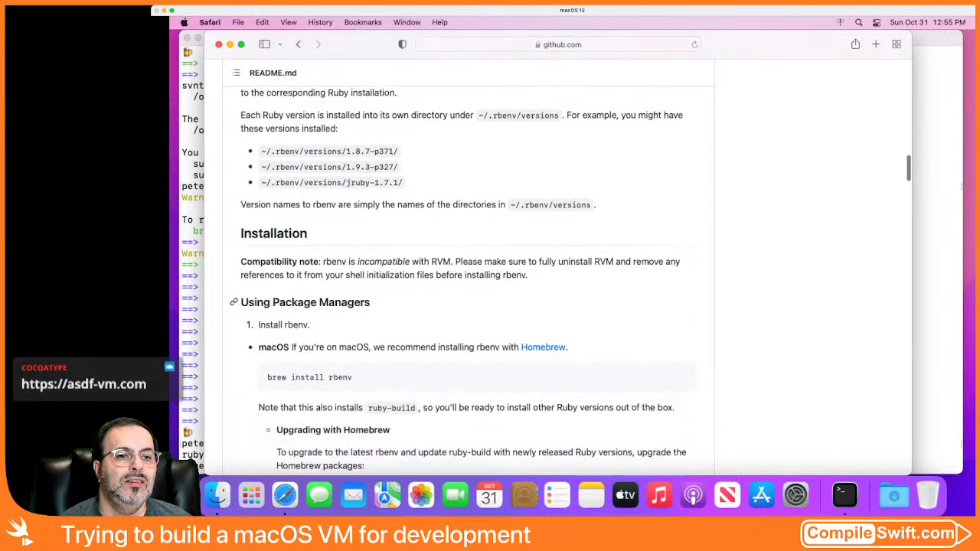
left_click_drag(354, 273, 264, 273)
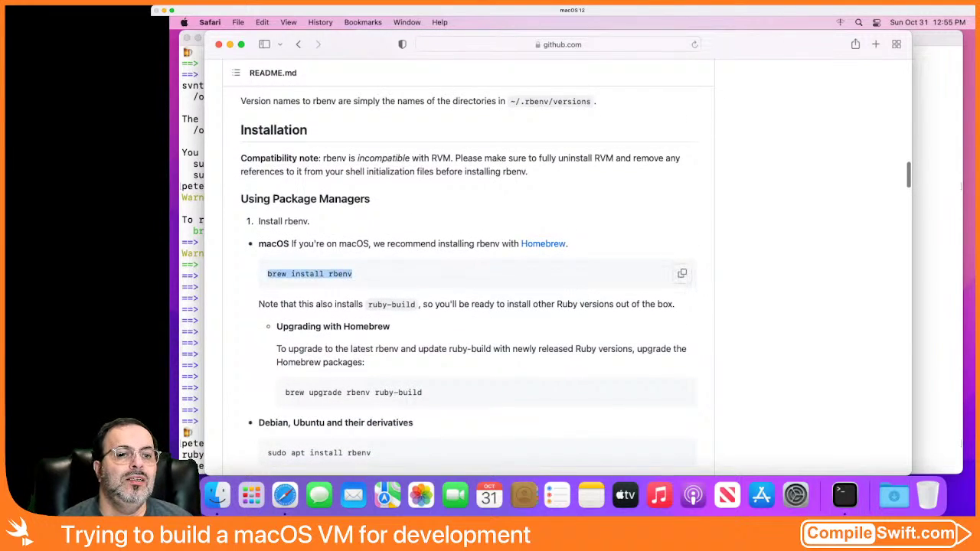
key("super+c")
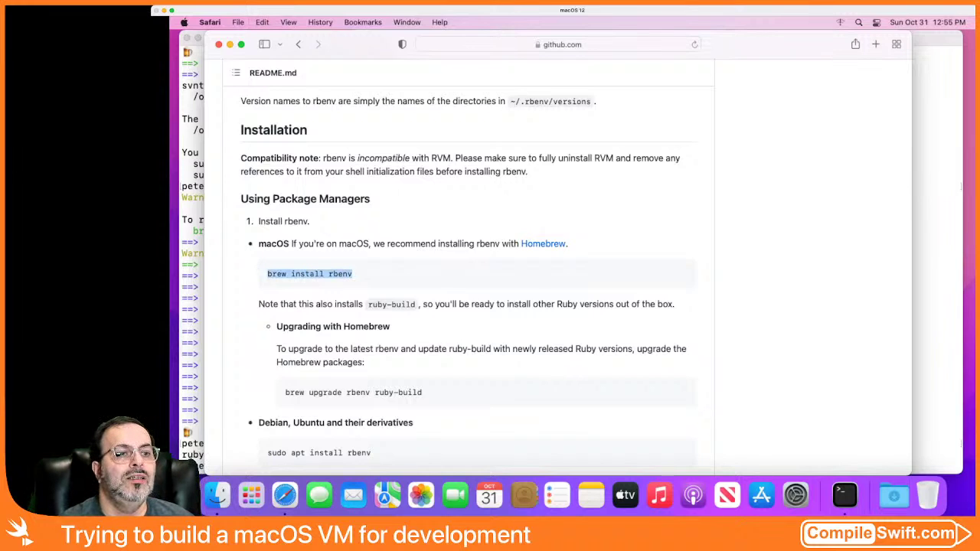
key("super+Tab")
key("super+v")
key("Return")
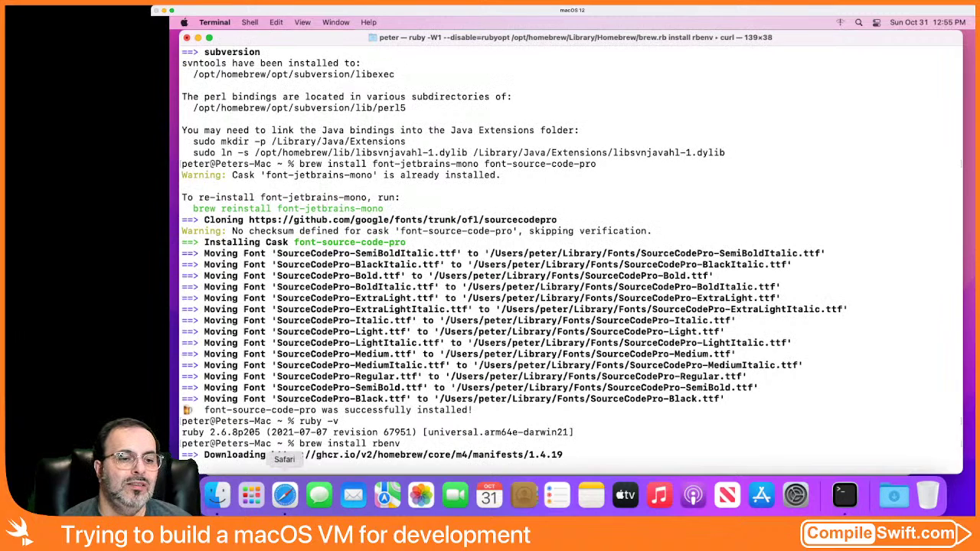
Step: Read the README's rbenv init and rbenv-doctor setup steps in Safari, and check the rbenv installation's progress in Terminal
key("super+Tab")
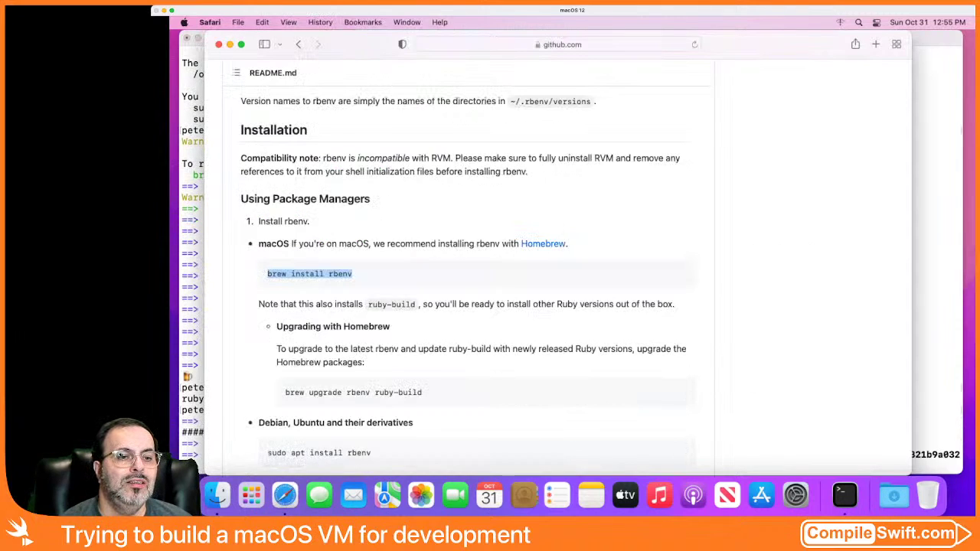
scroll(574, 352, "down", 5)
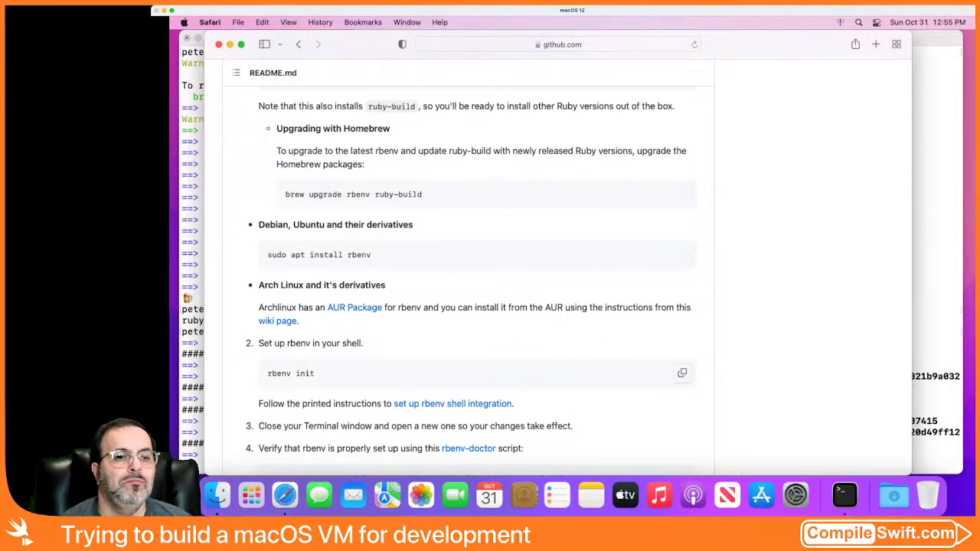
scroll(470, 287, "down", 4)
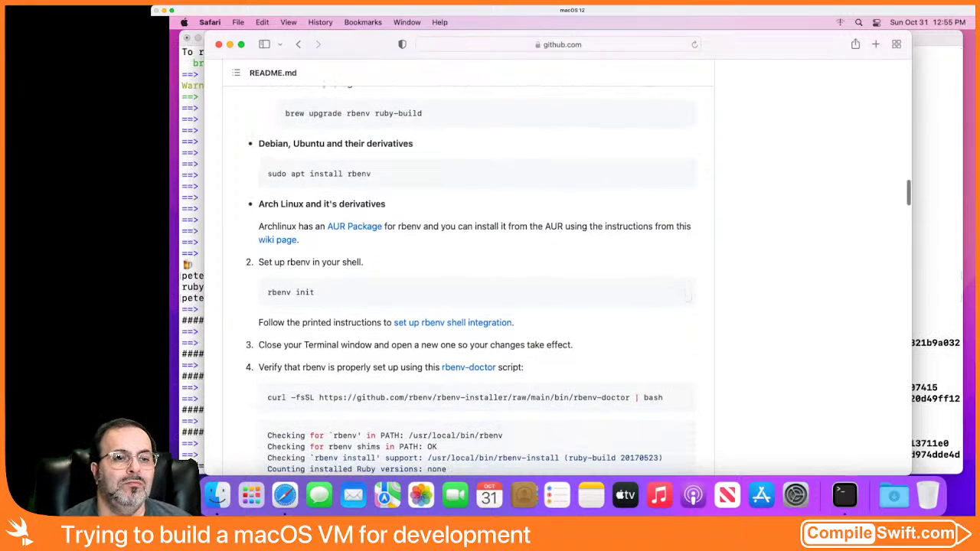
scroll(470, 288, "down", 3)
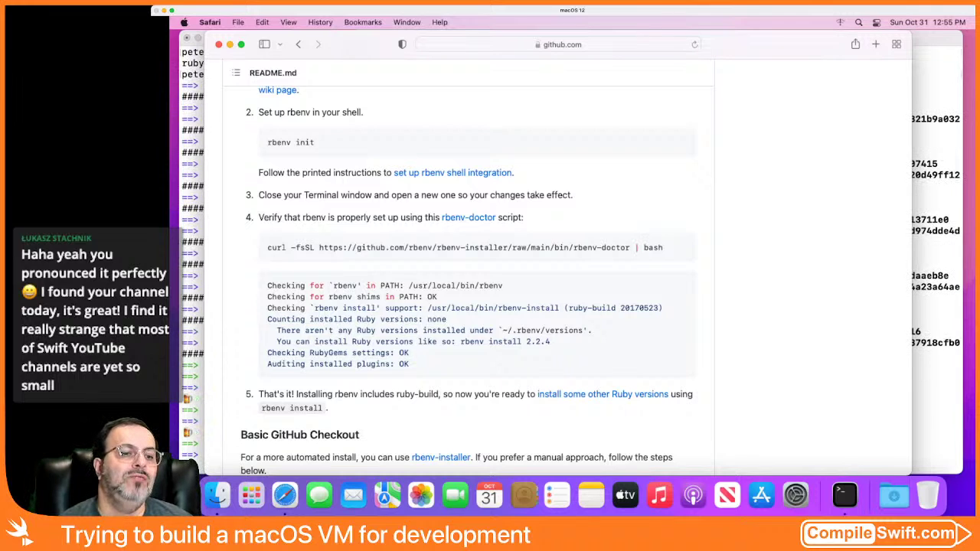
key("super+Tab")
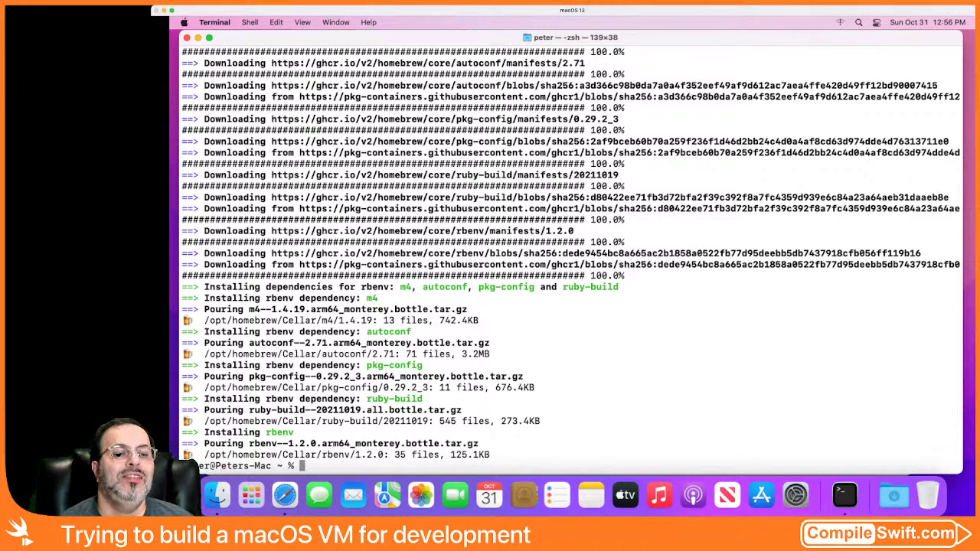
left_click(284, 495)
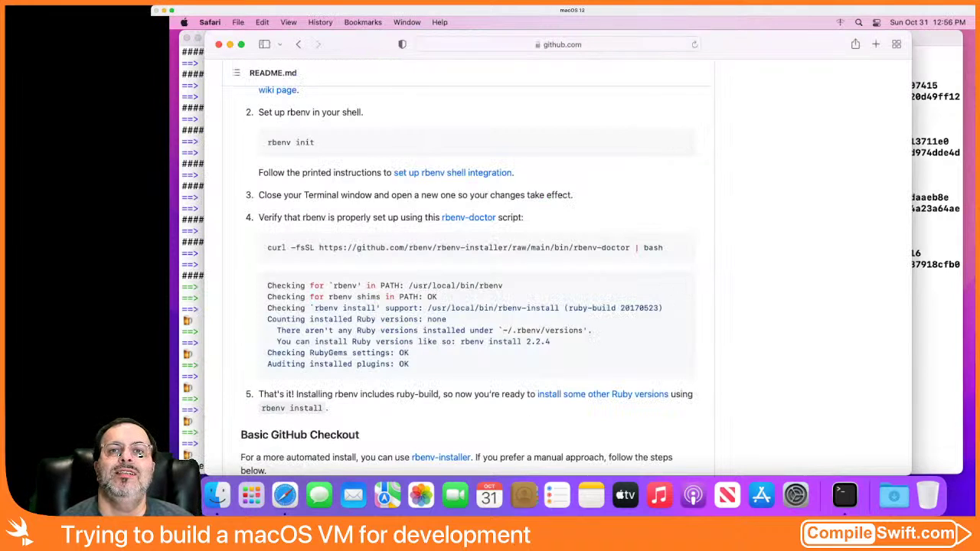
left_click_drag(353, 44, 380, 149)
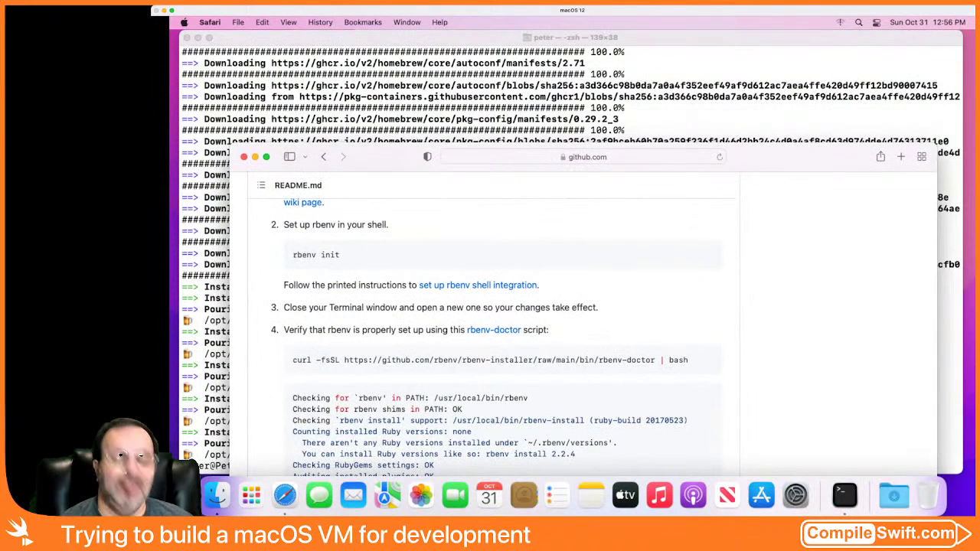
key("super+t")
type("h")
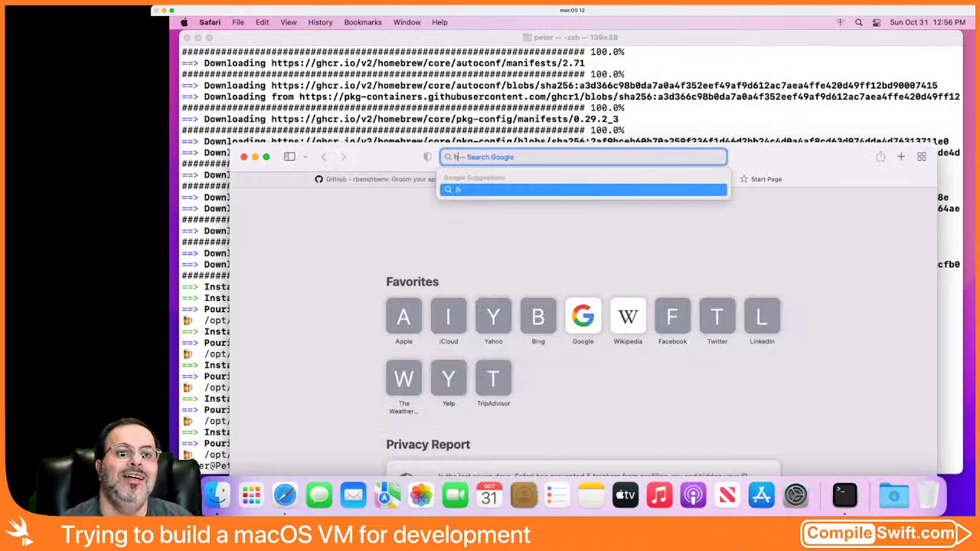
type("ttps://as")
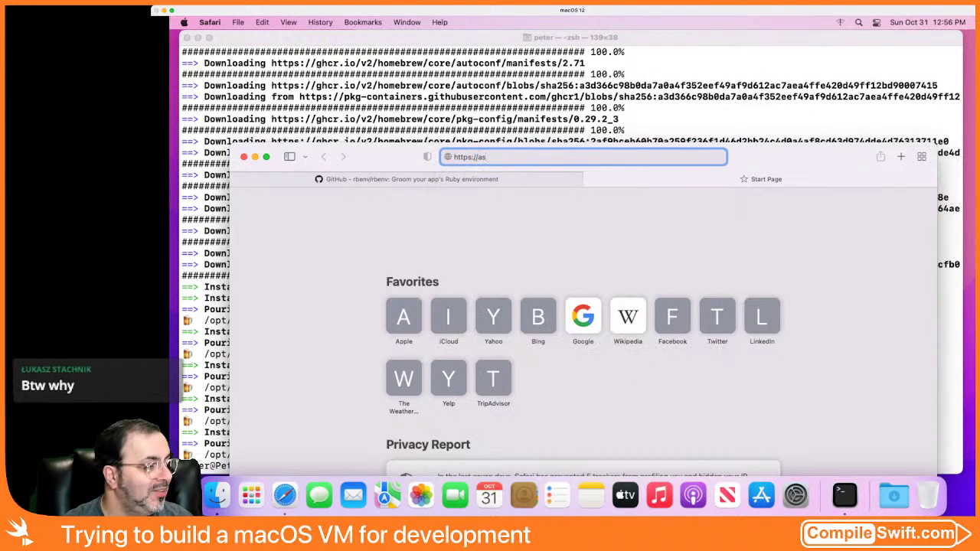
type("df")
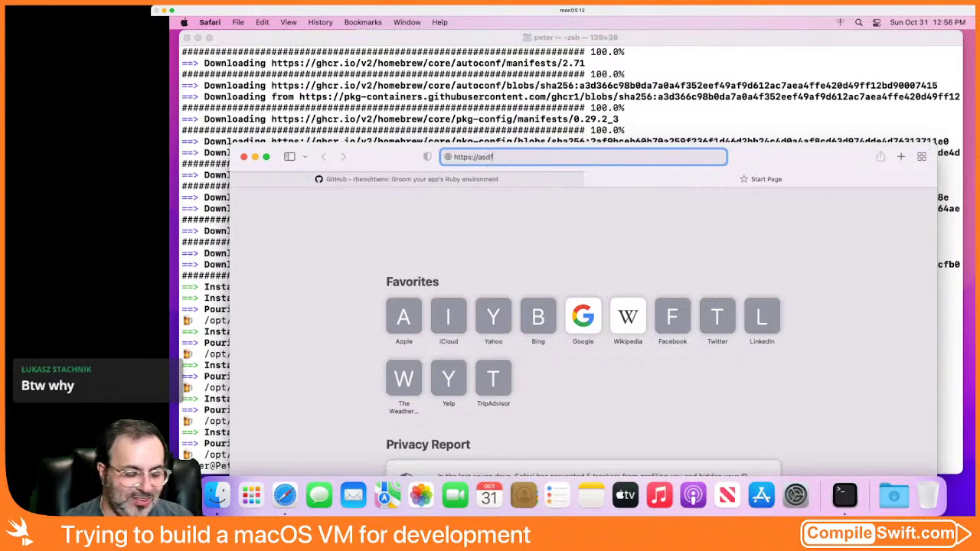
type("-vm.com")
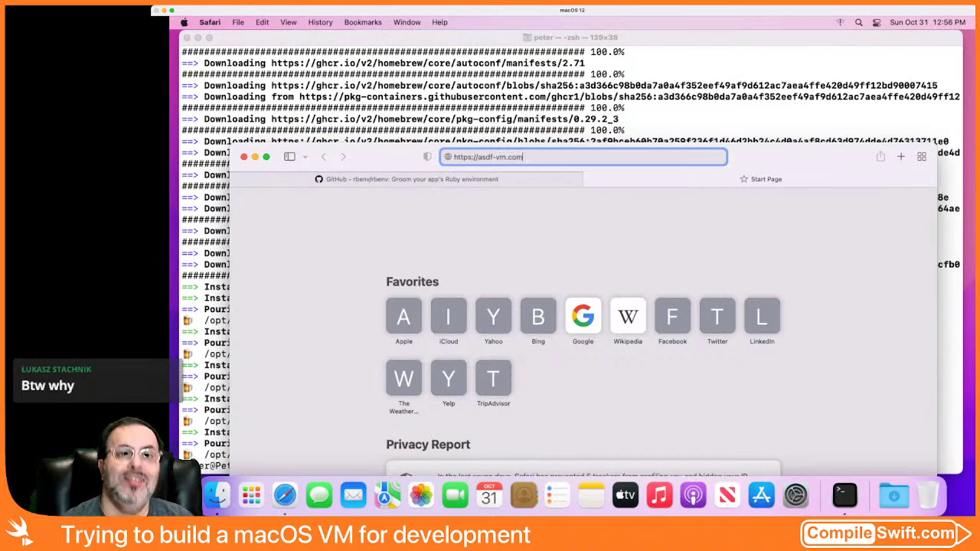
key("Return")
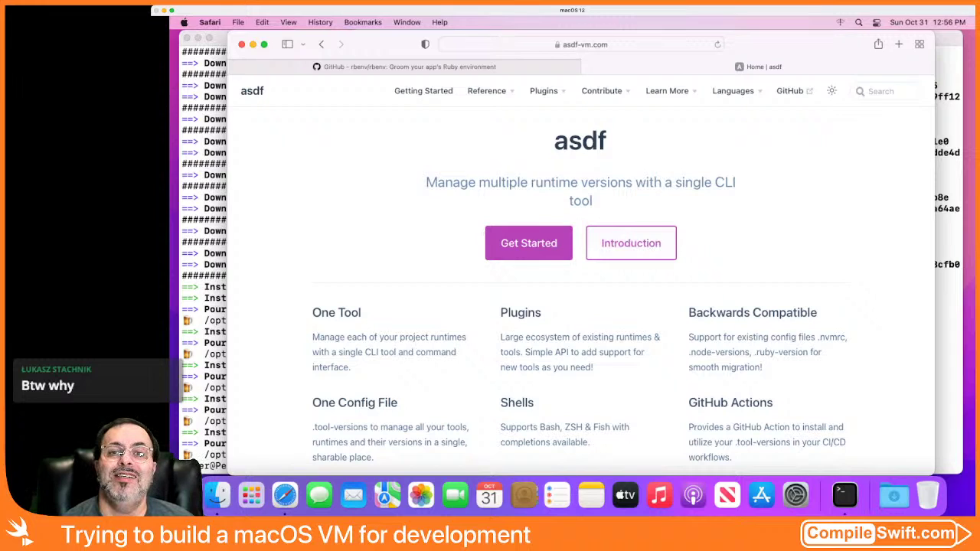
Step: Open the asdf Introduction page and read its overview, How It Works and the nvm / n / rbenv comparison
scroll(580, 291, "down", 1)
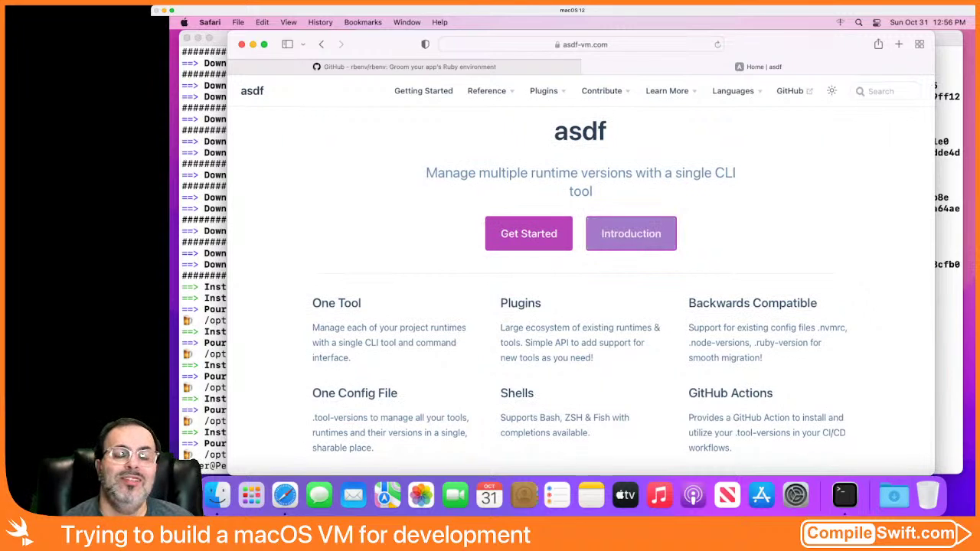
left_click(631, 234)
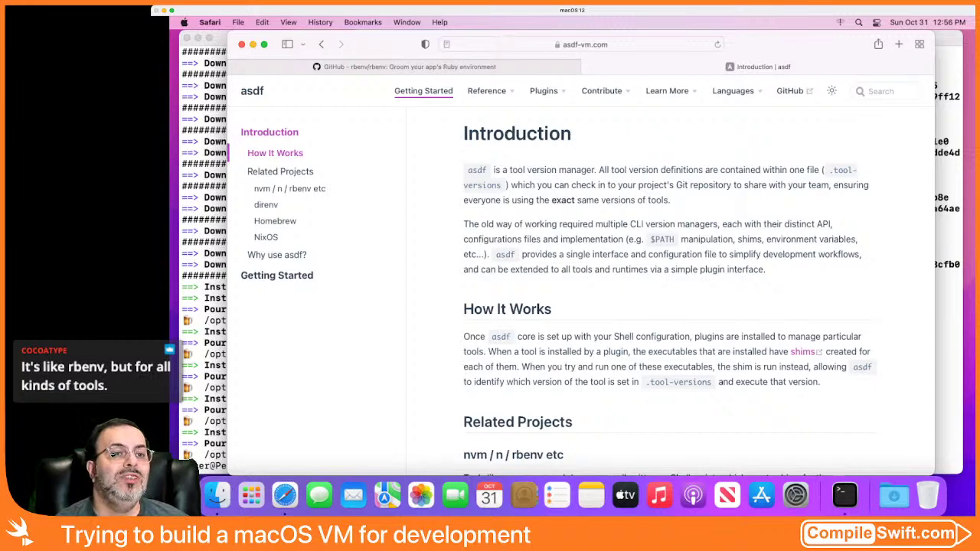
scroll(666, 291, "down", 1)
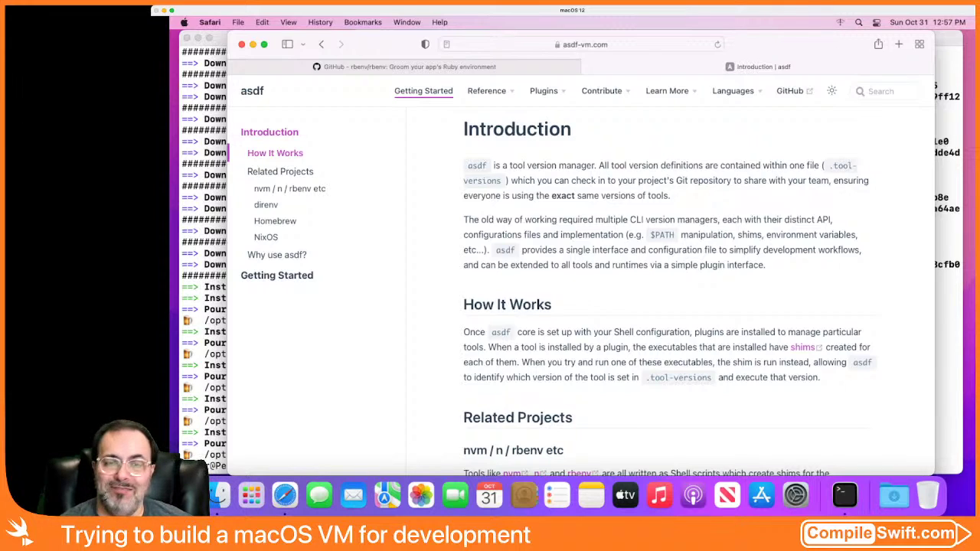
scroll(666, 291, "down", 2)
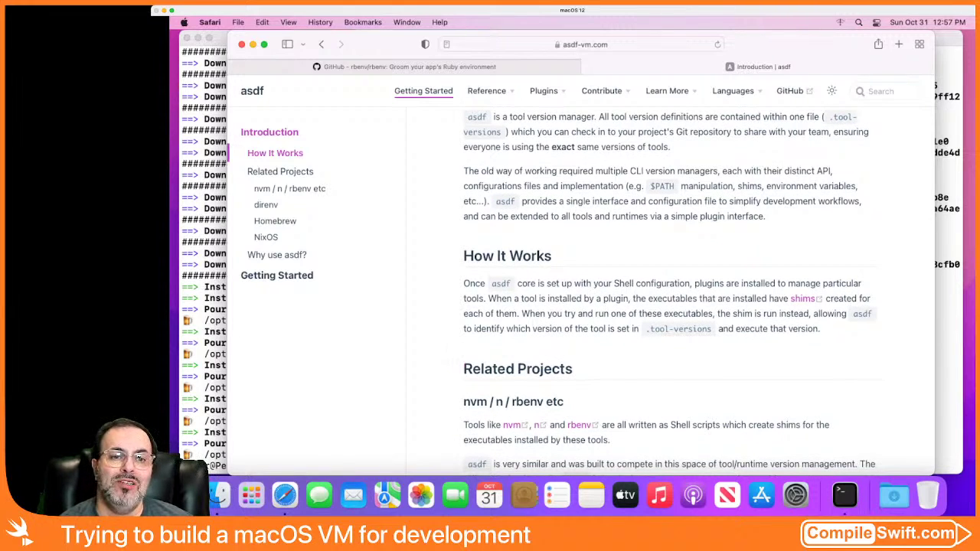
scroll(666, 291, "down", 4)
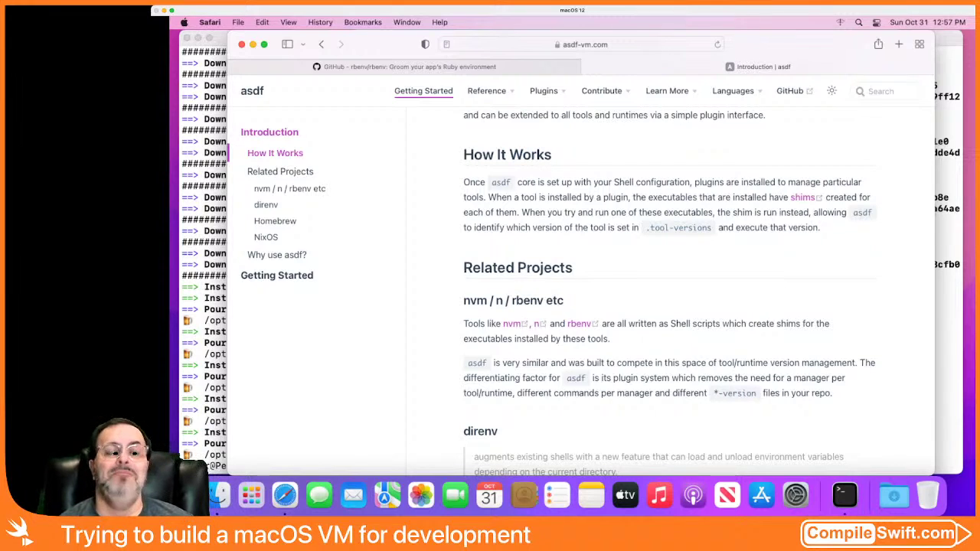
scroll(697, 291, "down", 3)
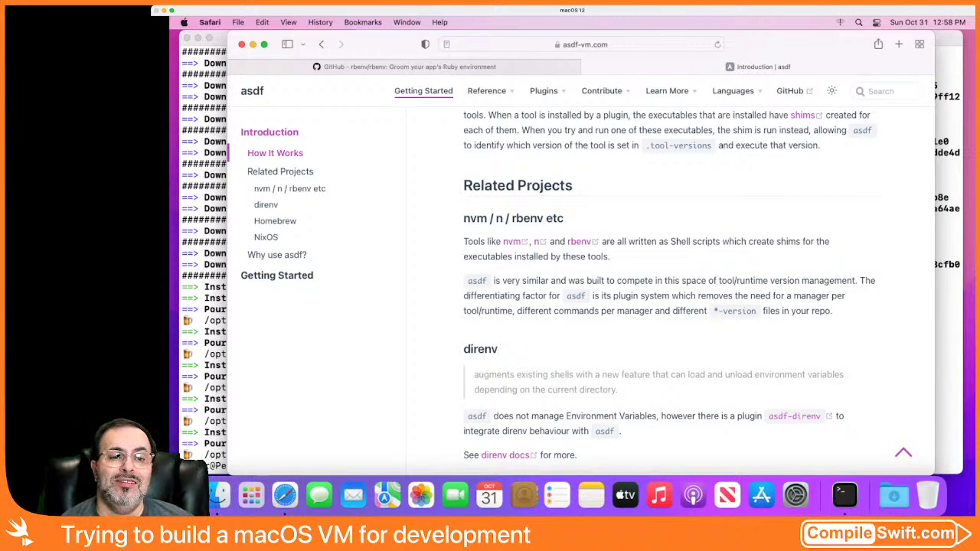
scroll(699, 293, "up", 8)
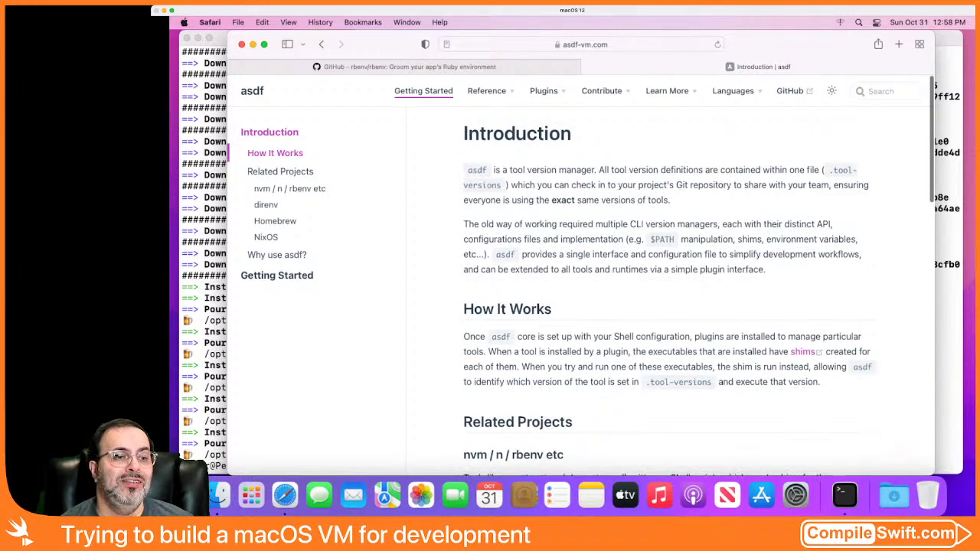
Step: Switch to Terminal and uninstall rbenv by changing the previous install command to brew remove rbenv and running it
key("super+Tab")
key("Up")
key("Left")
key("Left")
key("Left")
key("Left")
key("Left")
key("Left")
key("BackSpace")
key("BackSpace")
key("BackSpace")
key("BackSpace")
key("BackSpace")
key("BackSpace")
key("BackSpace")
type("remove")
key("Return")
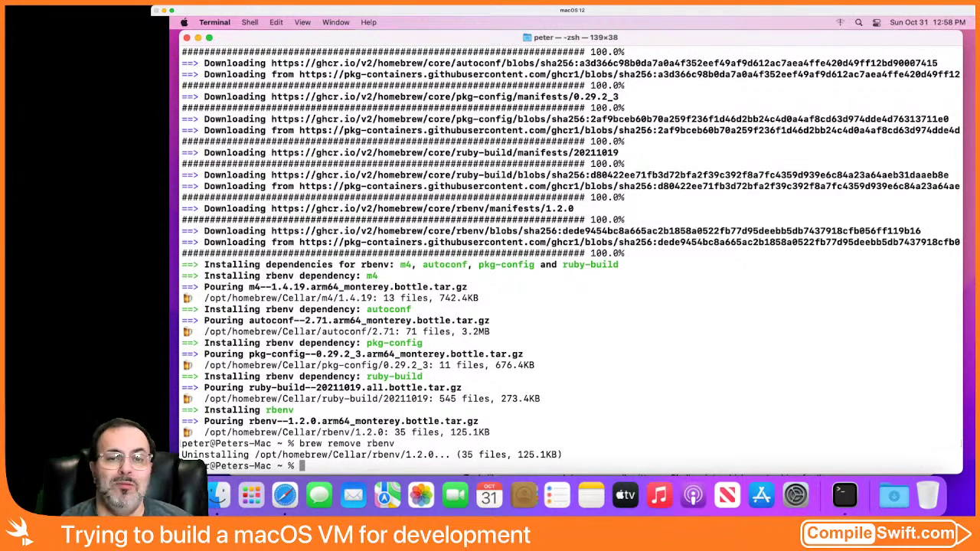
Step: Return to Safari and read the asdf Introduction's sections on related projects, including direnv, Homebrew and NixOS, and why to use asdf
left_click(285, 496)
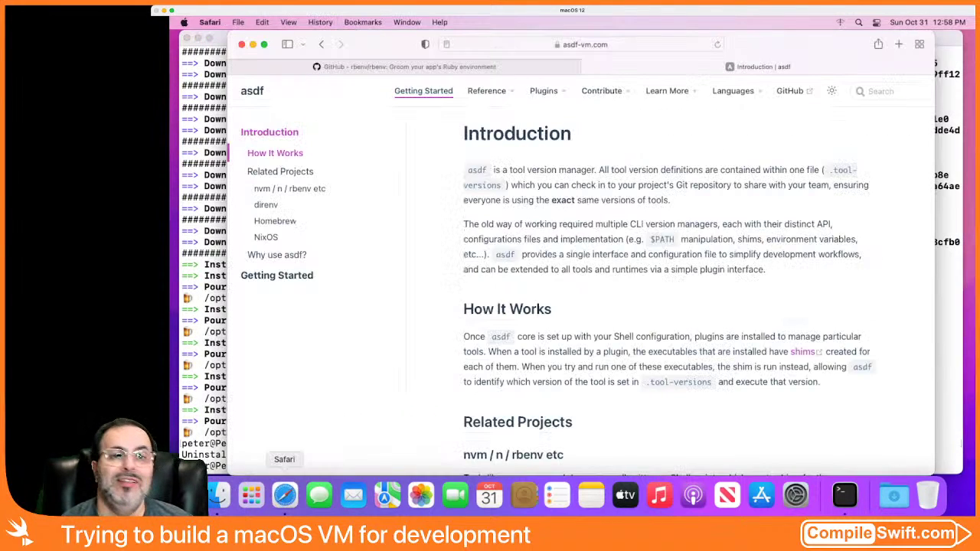
scroll(689, 276, "down", 1)
scroll(689, 276, "down", 3)
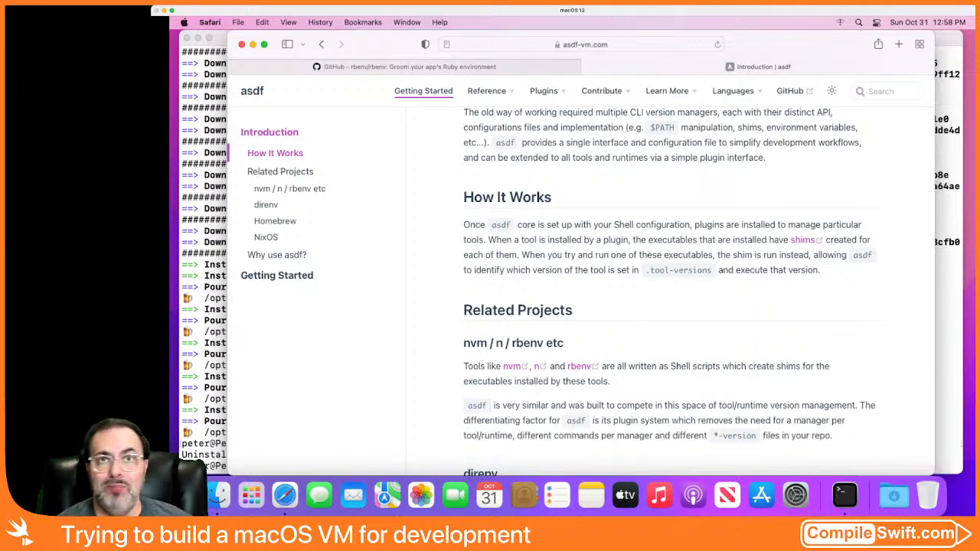
scroll(674, 291, "down", 3)
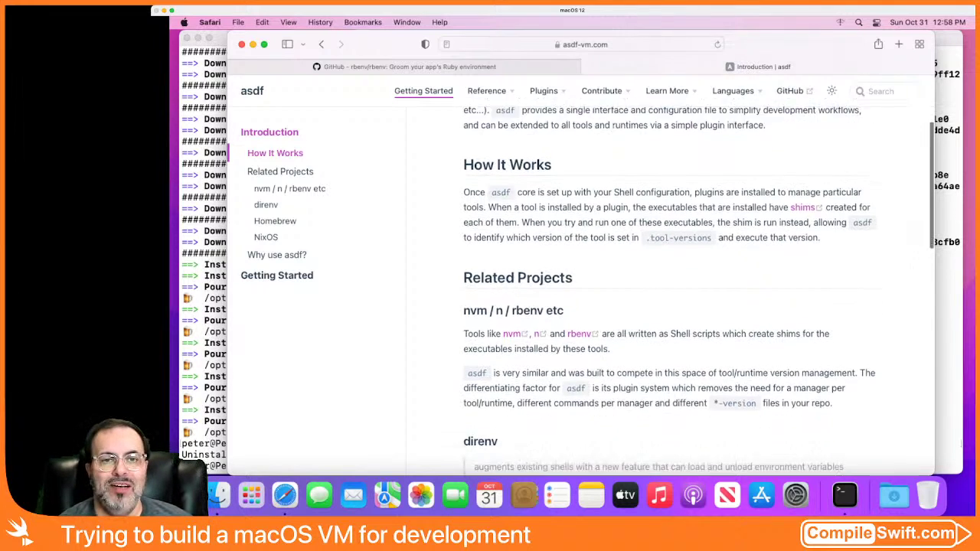
scroll(673, 291, "down", 2)
scroll(698, 291, "down", 1)
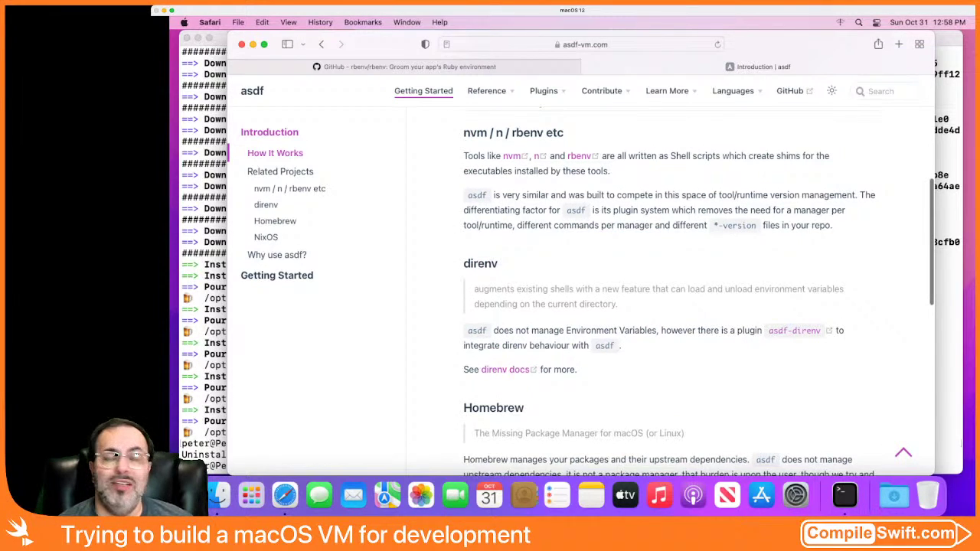
scroll(674, 291, "down", 3)
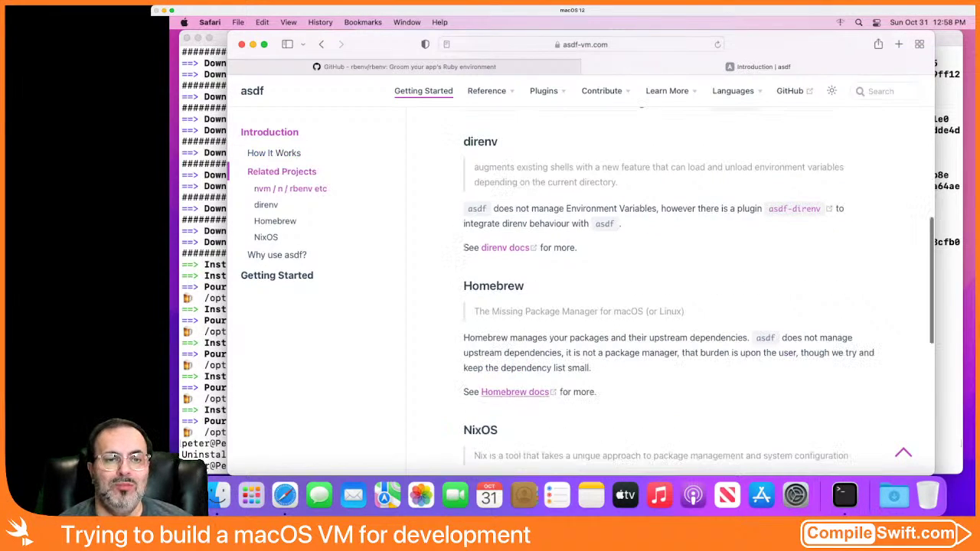
scroll(694, 292, "down", 2)
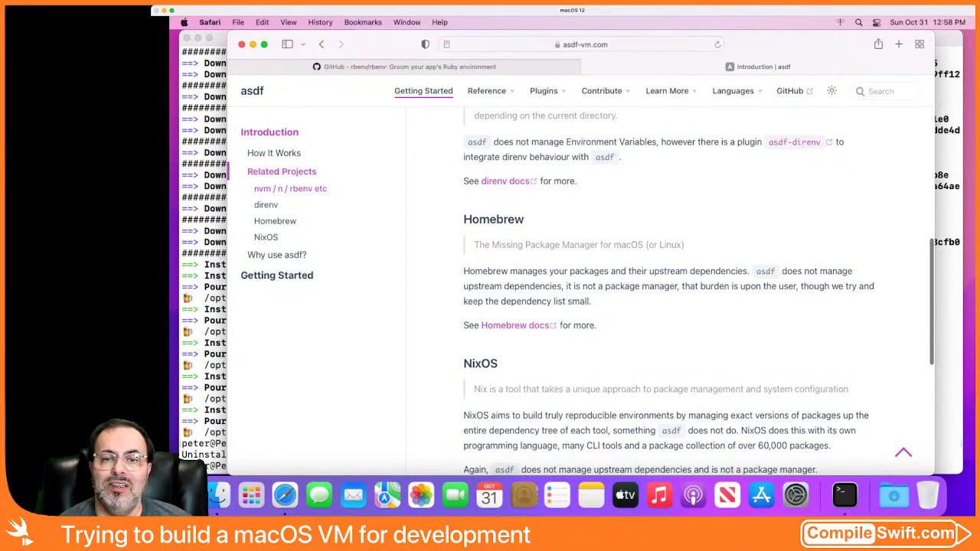
scroll(694, 292, "down", 1)
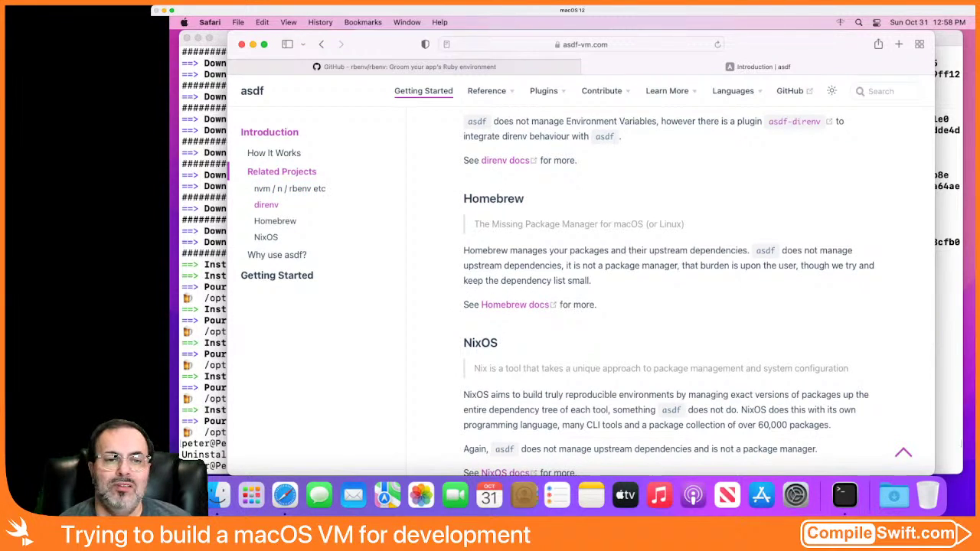
scroll(693, 292, "down", 5)
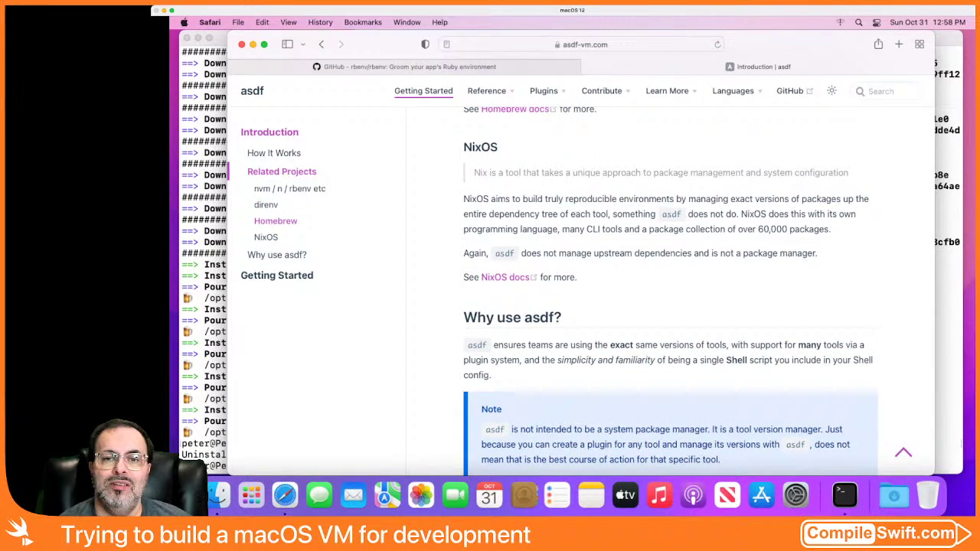
scroll(698, 291, "down", 2)
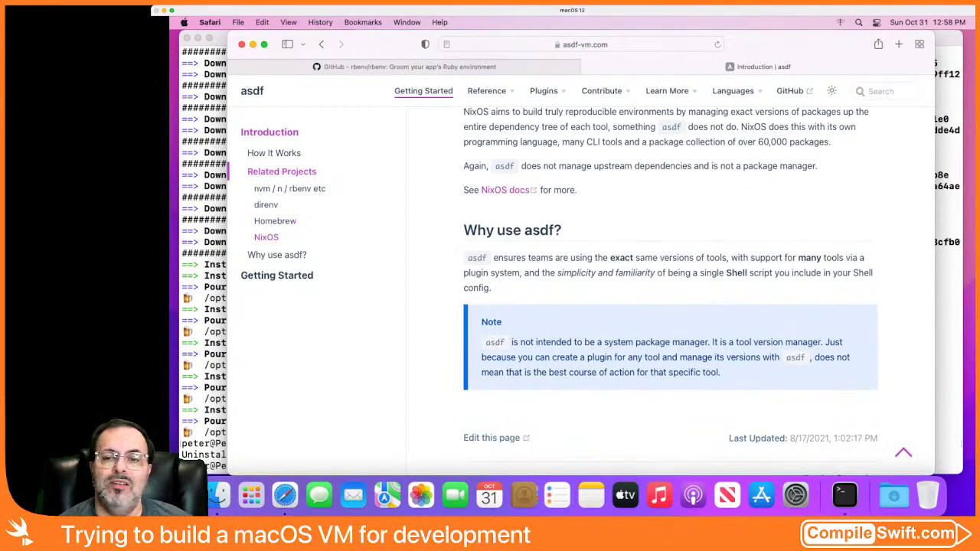
scroll(670, 291, "up", 10)
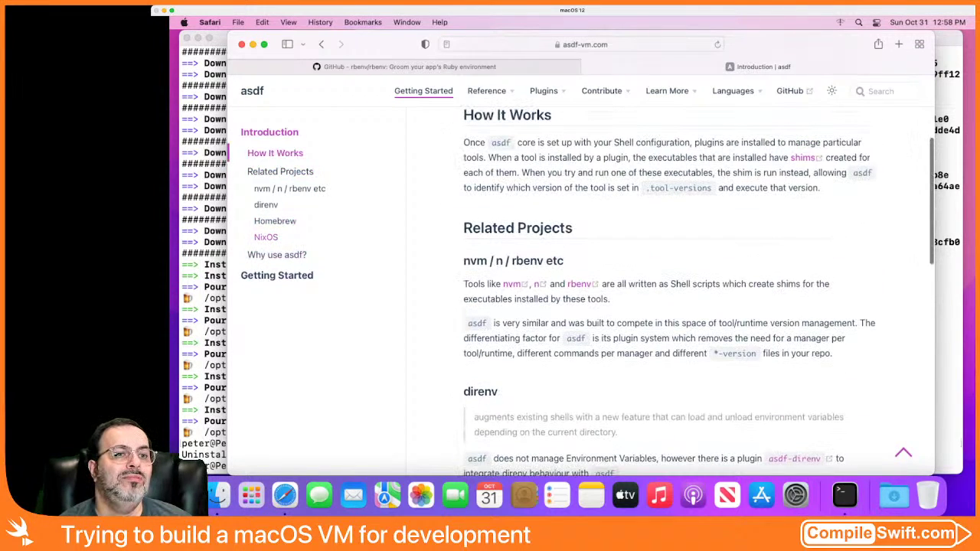
Step: Open asdf's Getting Started guide and read the macOS dependency instructions and the Download asdf commands
left_click(276, 275)
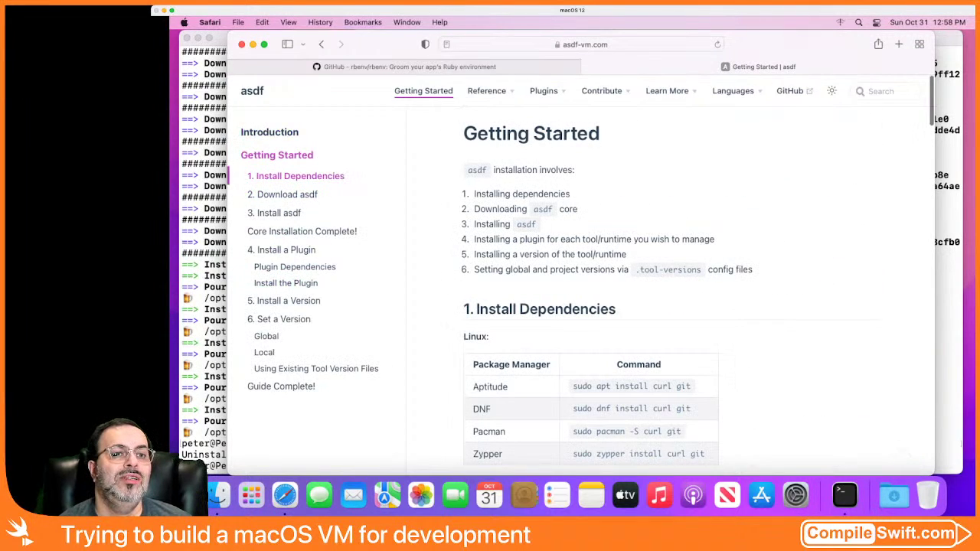
scroll(689, 291, "down", 2)
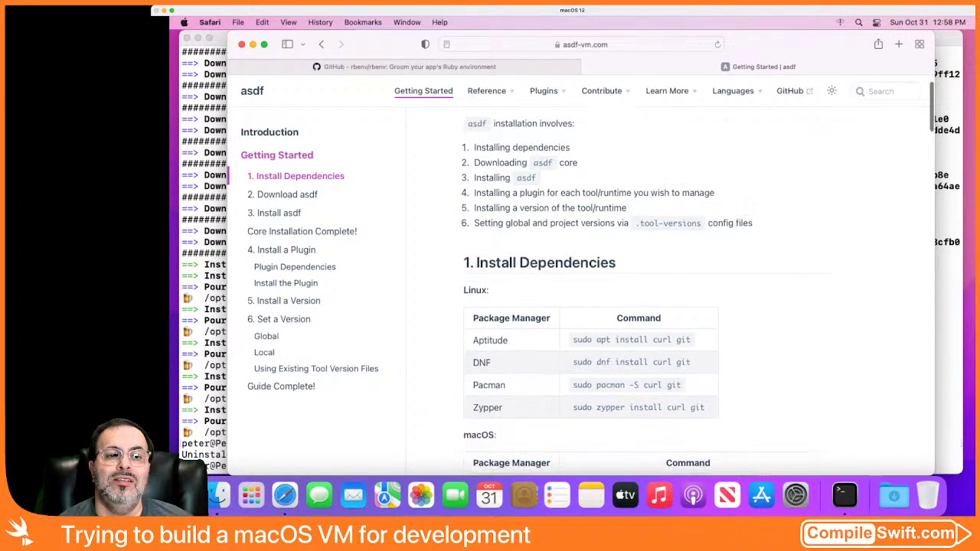
scroll(689, 291, "down", 3)
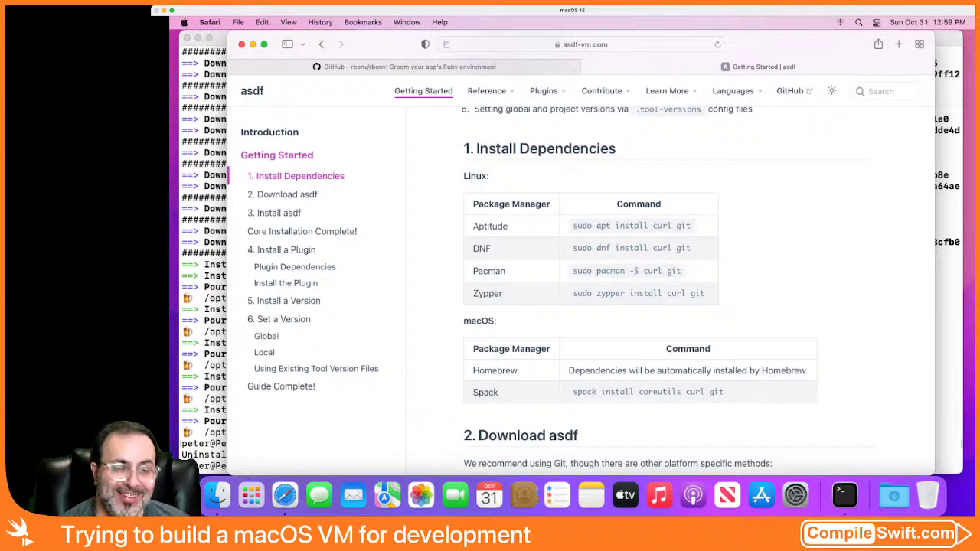
scroll(670, 291, "down", 2)
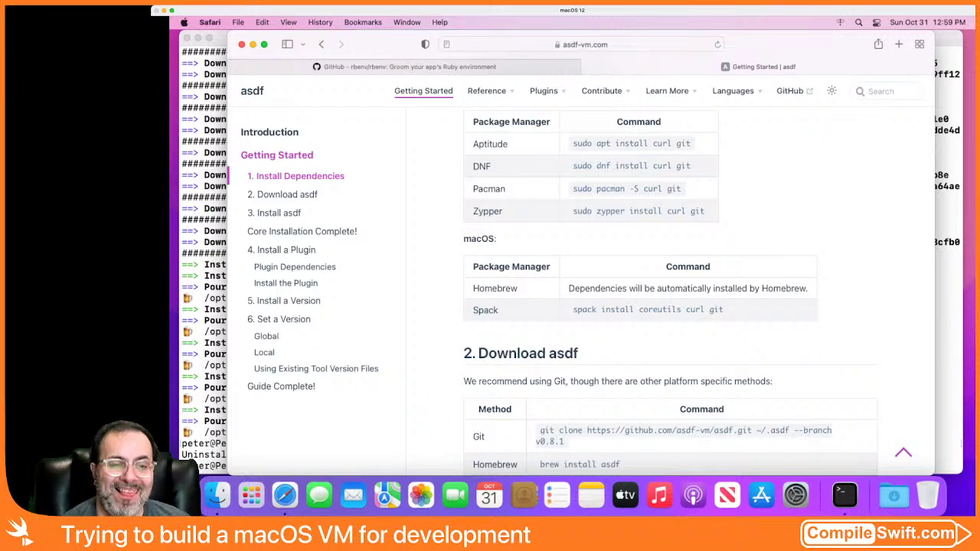
scroll(670, 291, "down", 2)
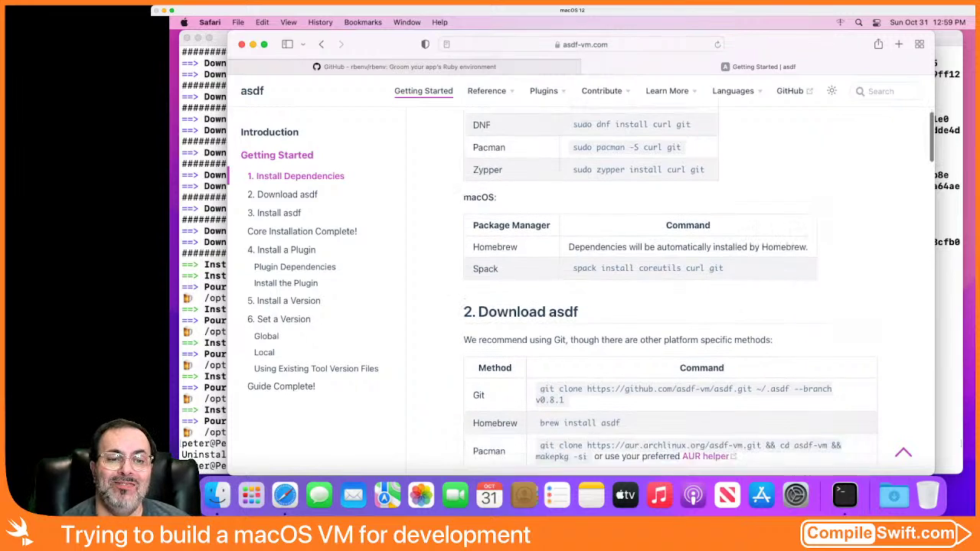
Step: Copy the Homebrew command brew install asdf from the guide's download table and run it in Terminal
left_click_drag(539, 391, 620, 390)
key("super+c")
key("super+Tab")
key("super+v")
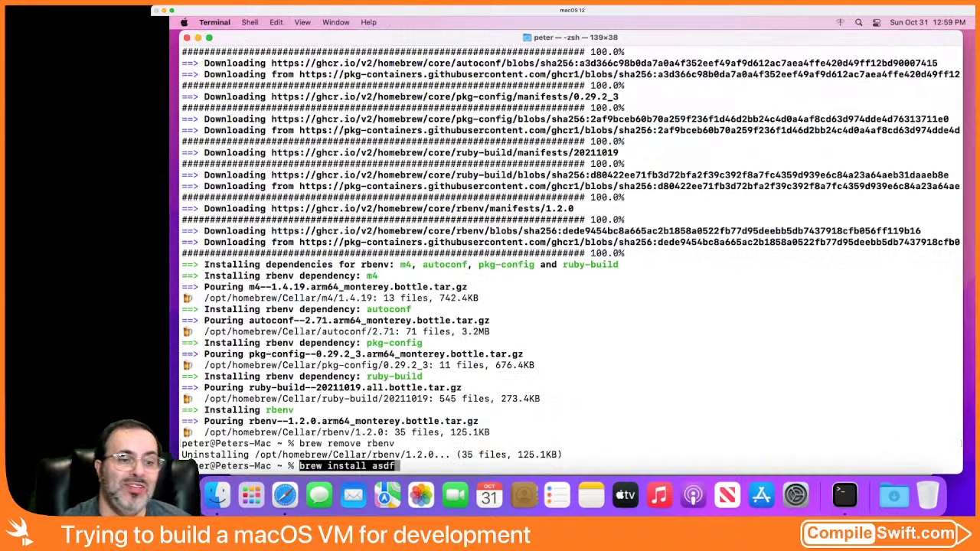
key("Return")
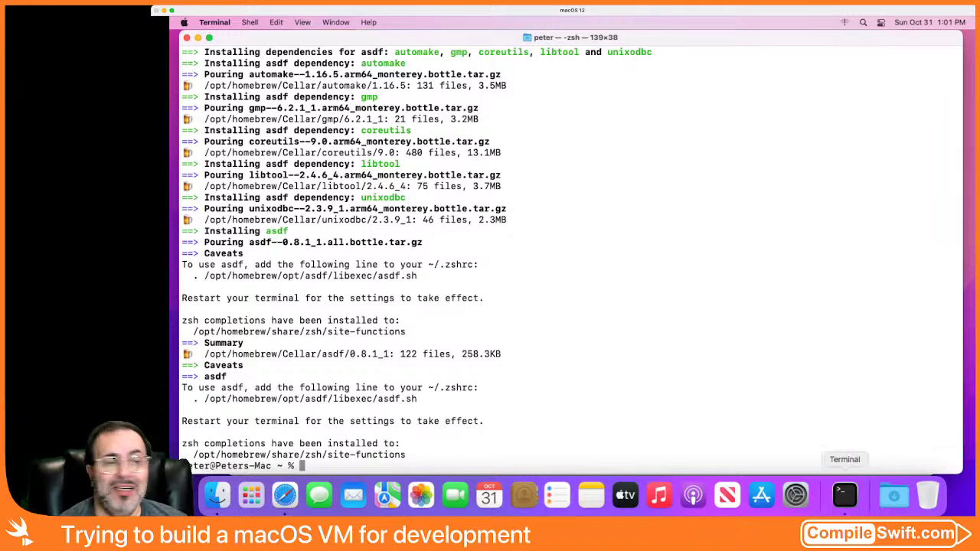
Step: Copy the line . /opt/homebrew/opt/asdf/libexec/asdf.sh from the asdf caveats in the Terminal output
left_click(844, 495)
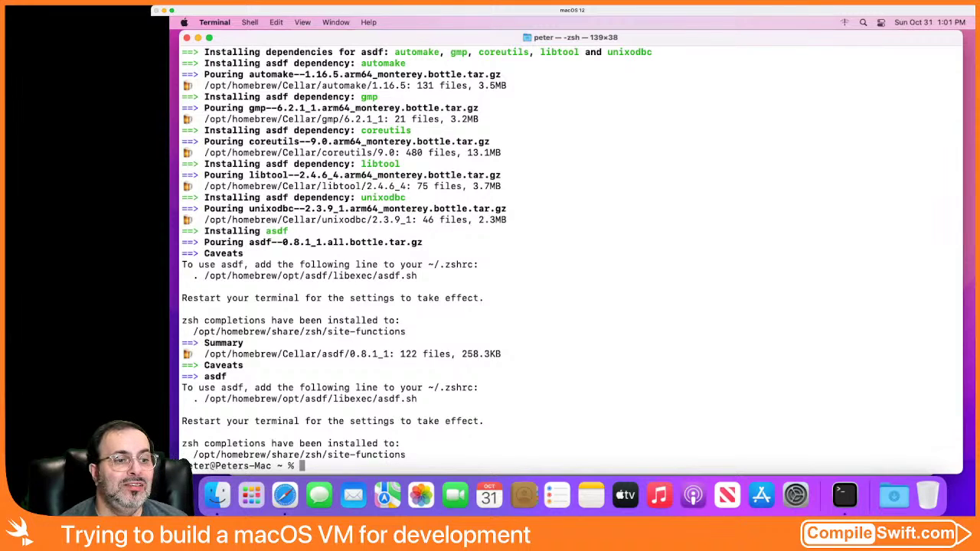
left_click_drag(193, 399, 417, 399)
key("super+c")
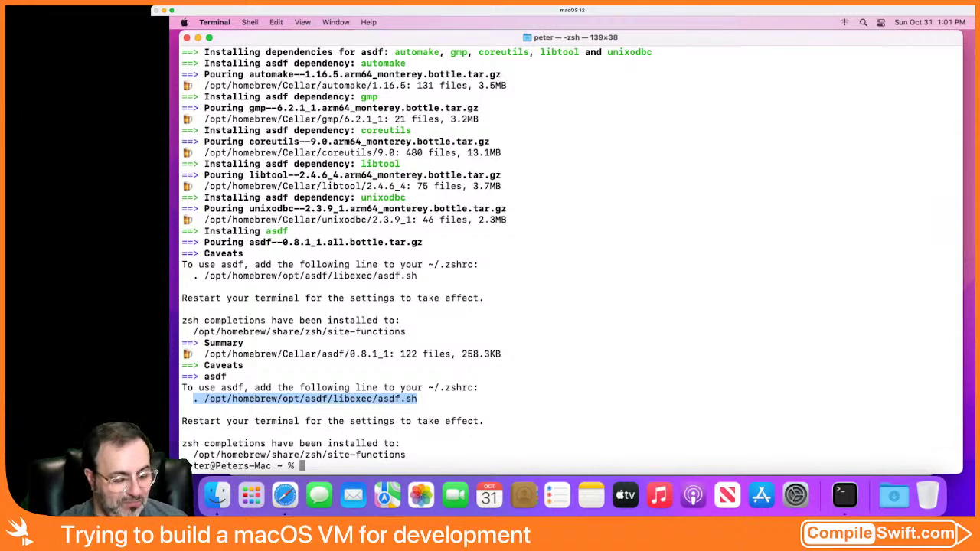
type("v")
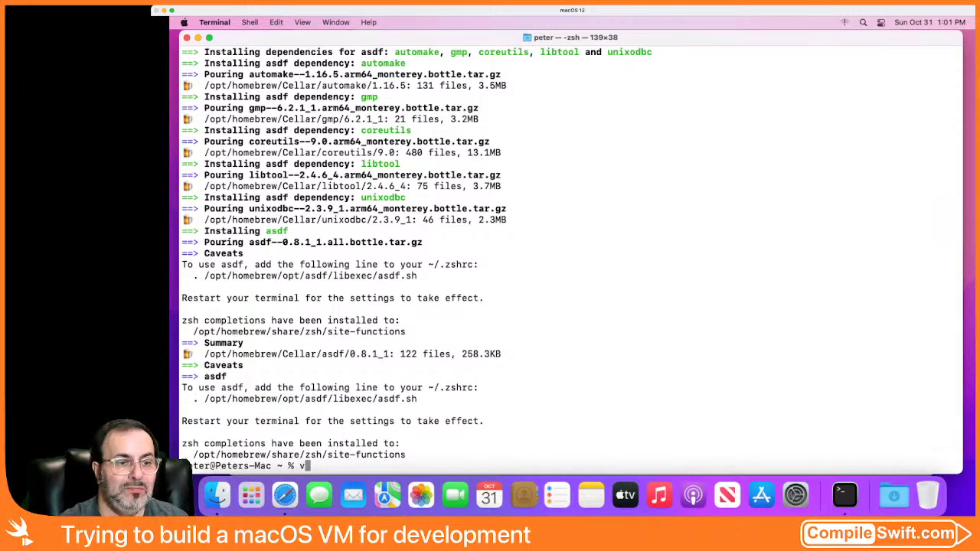
type("im ~/.zsh")
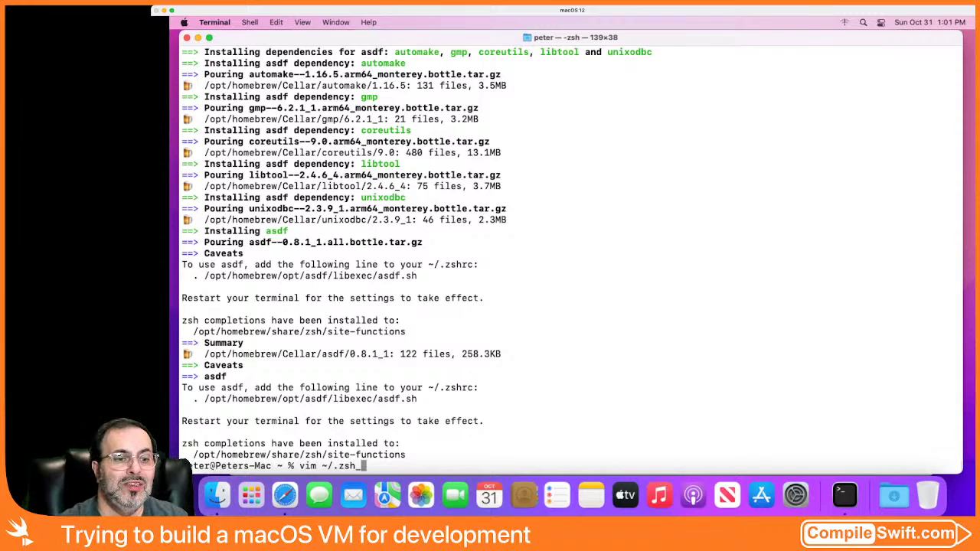
key("Tab")
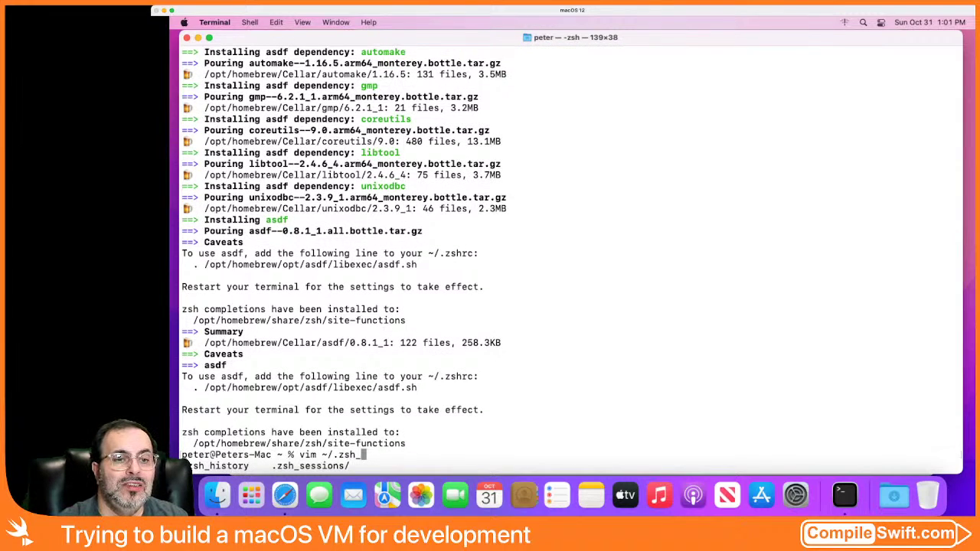
key("BackSpace")
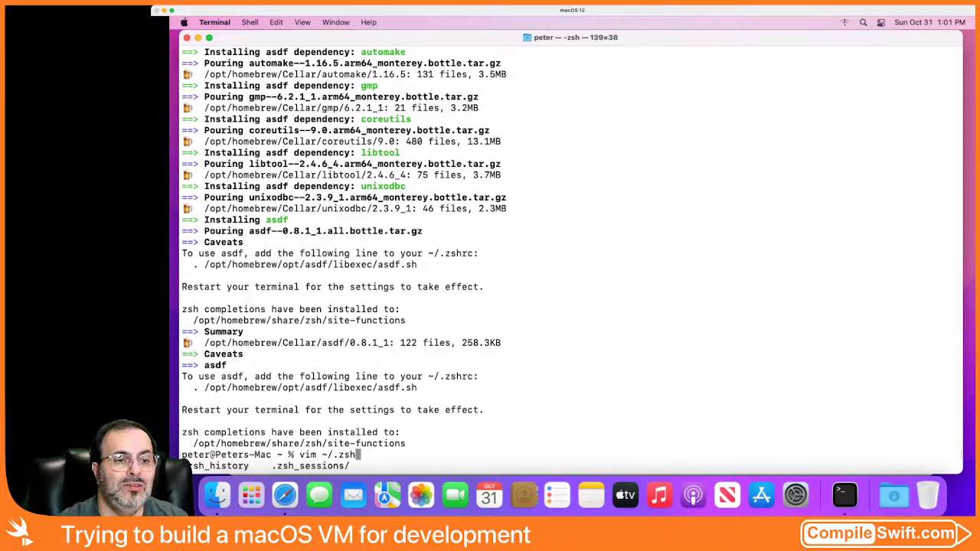
key("BackSpace")
key("BackSpace")
key("BackSpace")
key("BackSpace")
key("BackSpace")
key("BackSpace")
key("BackSpace")
key("BackSpace")
key("BackSpace")
key("BackSpace")
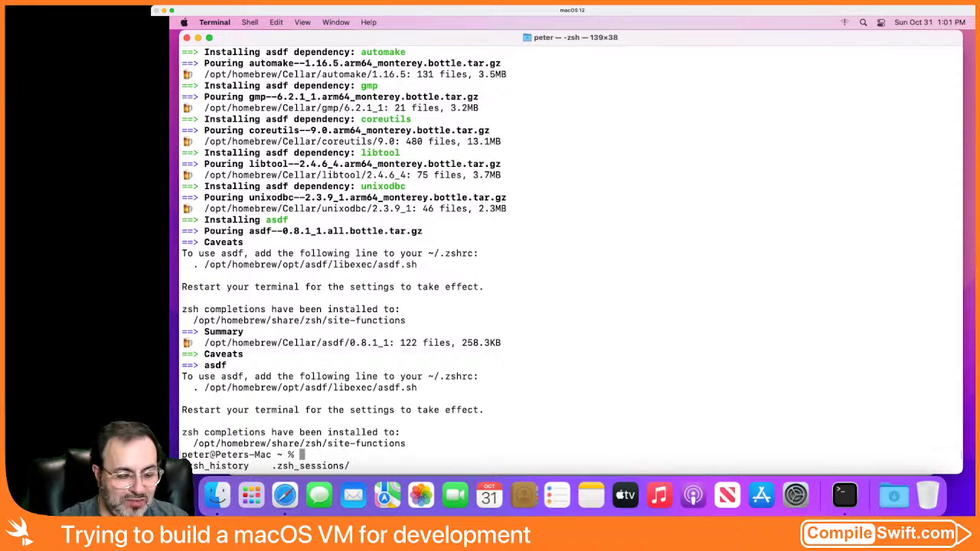
Step: Change to the home directory and list all its files, including hidden ones, with ls -al
type("cd ~")
key("Return")
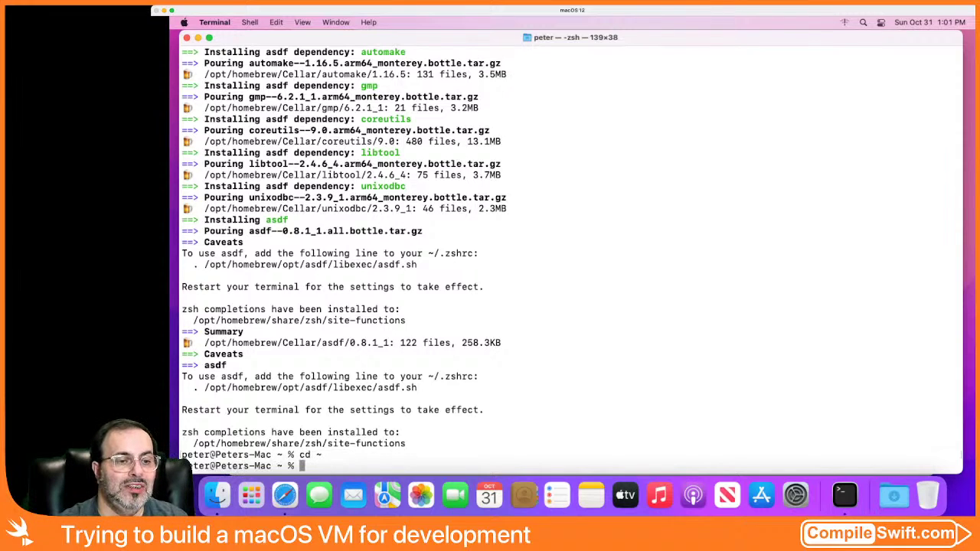
type("ls -al")
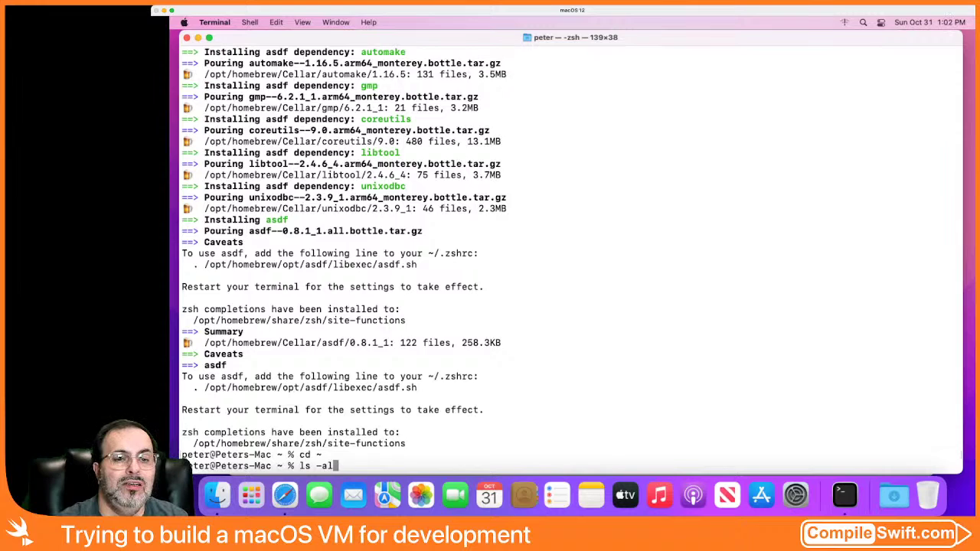
key("Return")
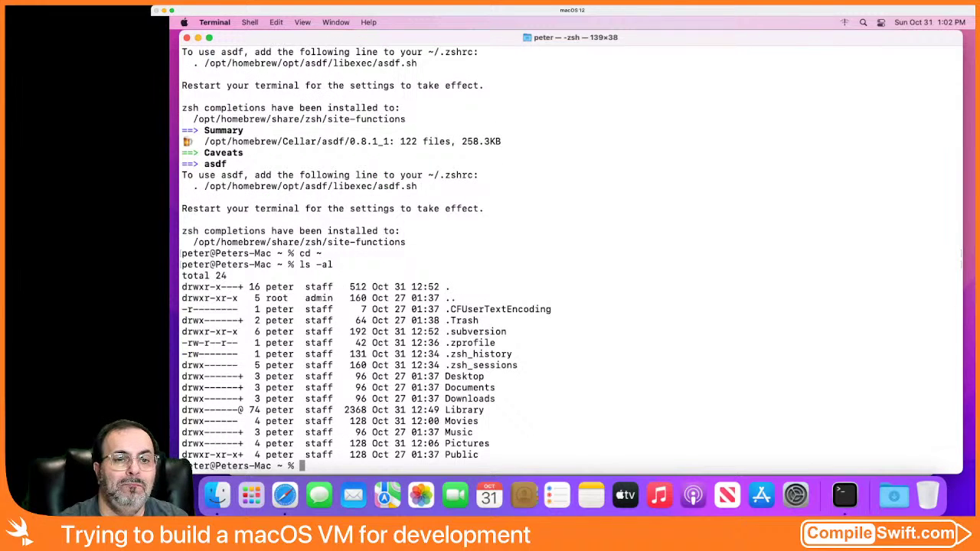
Step: Create an empty .zshrc file in the home directory with touch
type("touch ")
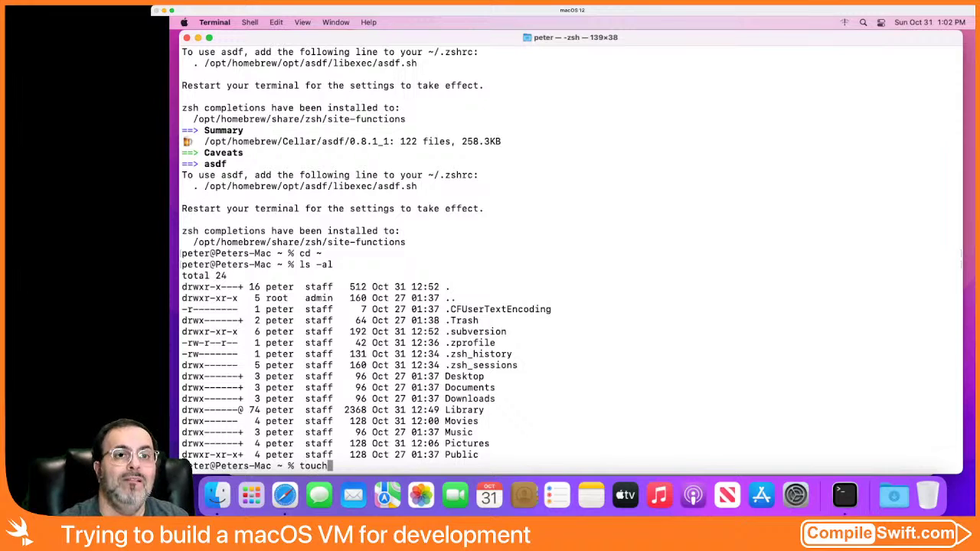
type(".z")
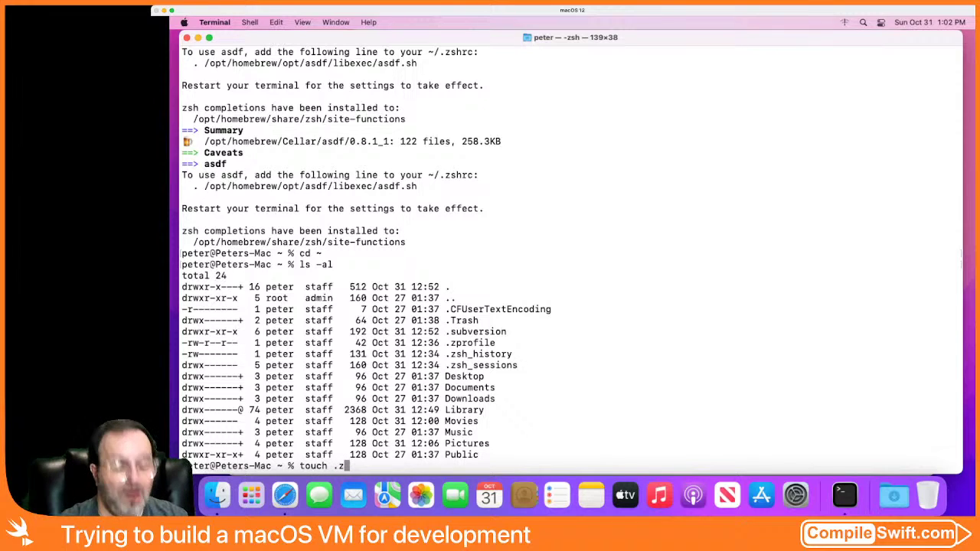
type("shrc")
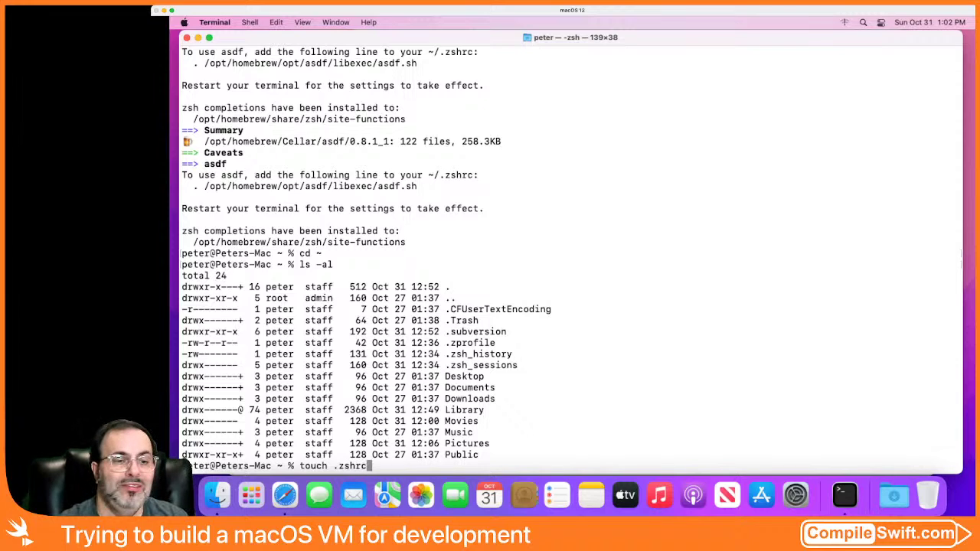
key("Return")
Step: Open .zshrc in vim, insert the copied asdf.sh line, and save and quit the file
type("vim ")
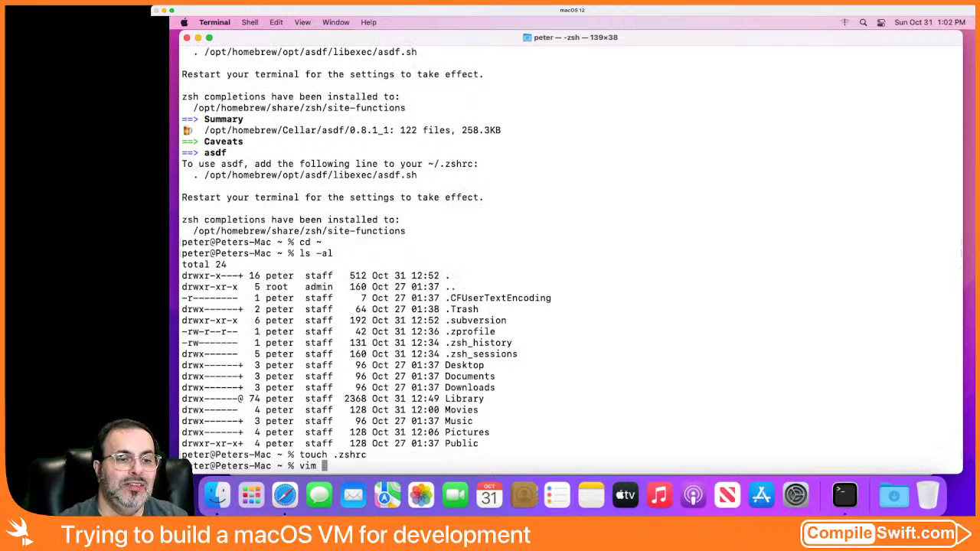
type(".zsg")
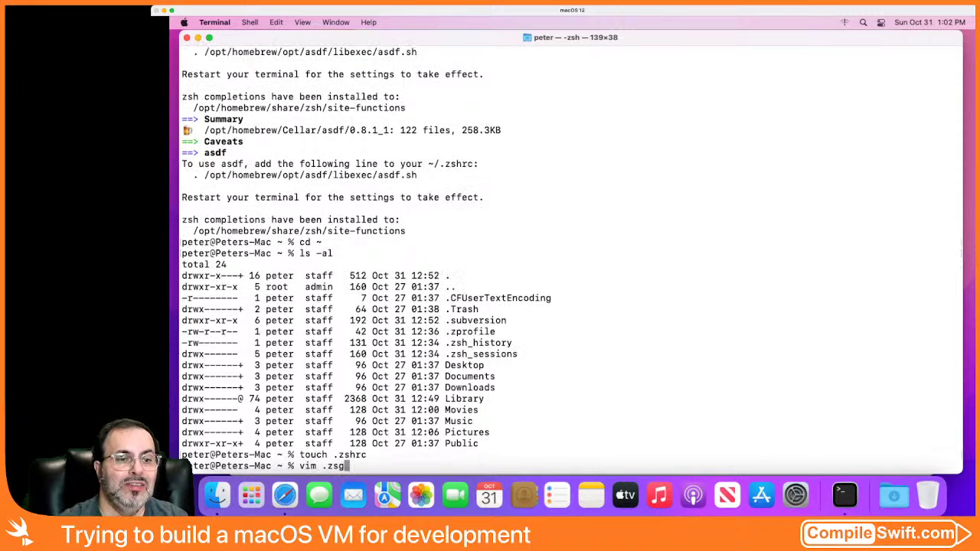
key("BackSpace")
type("h")
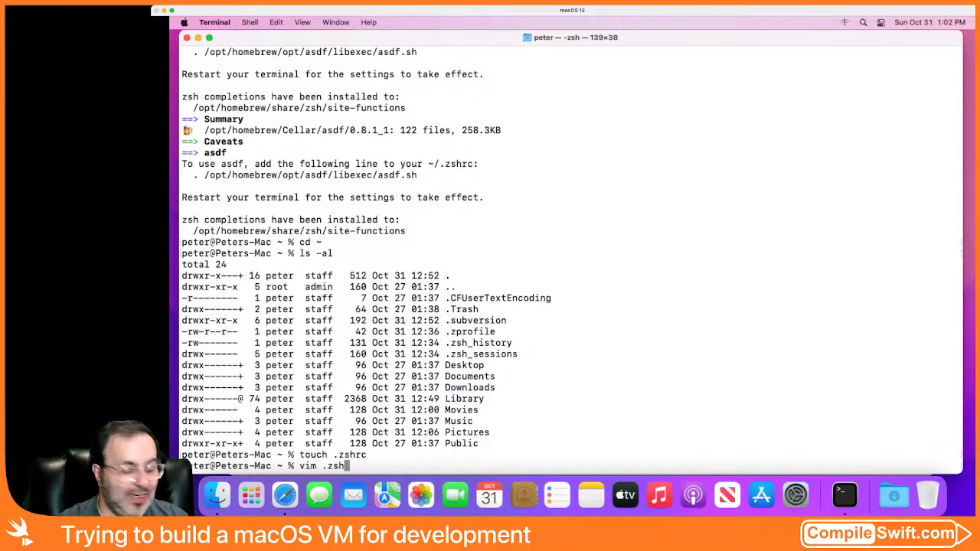
key("Tab")
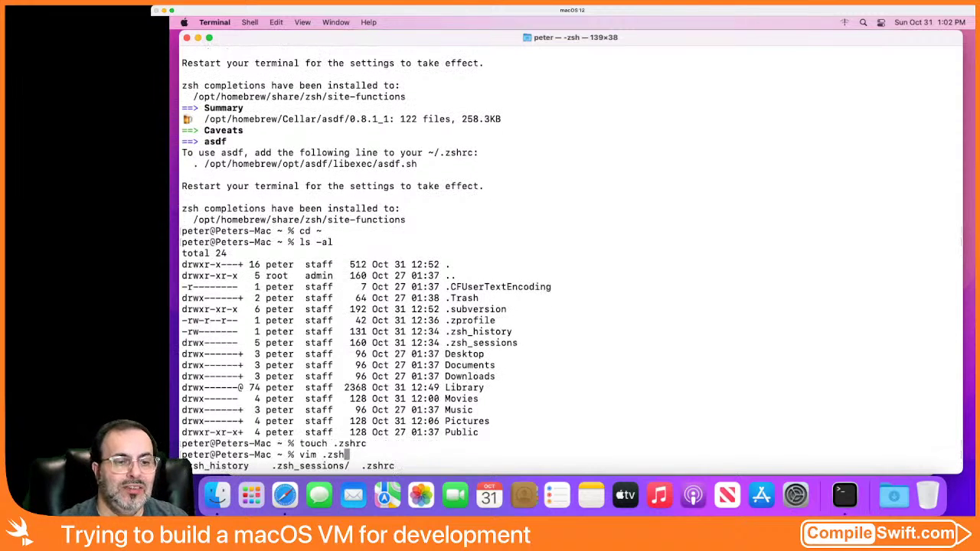
type("r")
key("Tab")
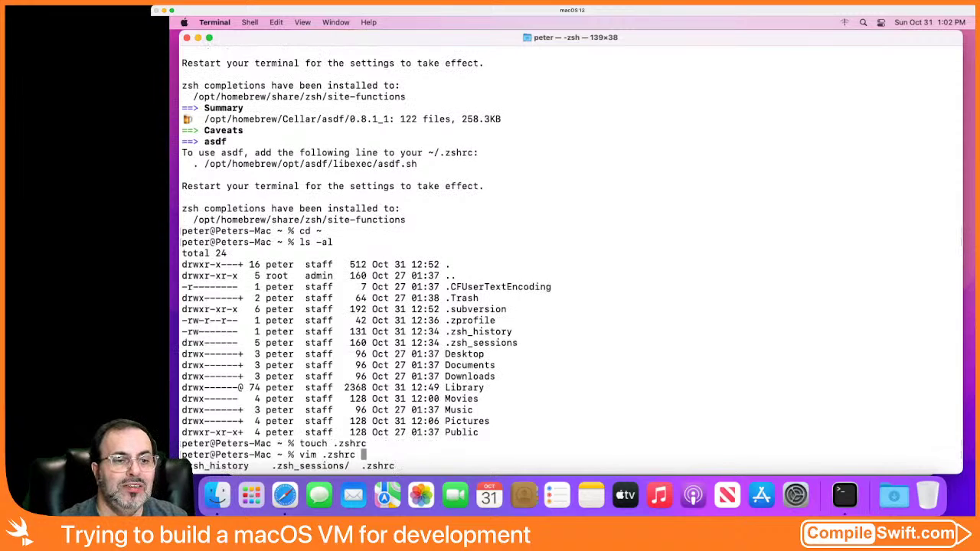
key("Return")
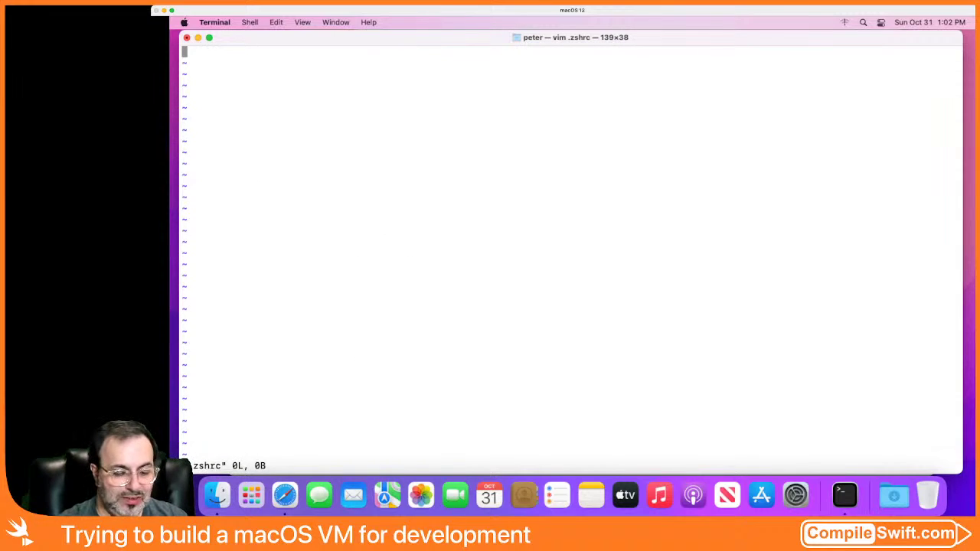
key("i")
key("super+v")
key("Escape")
type(":")
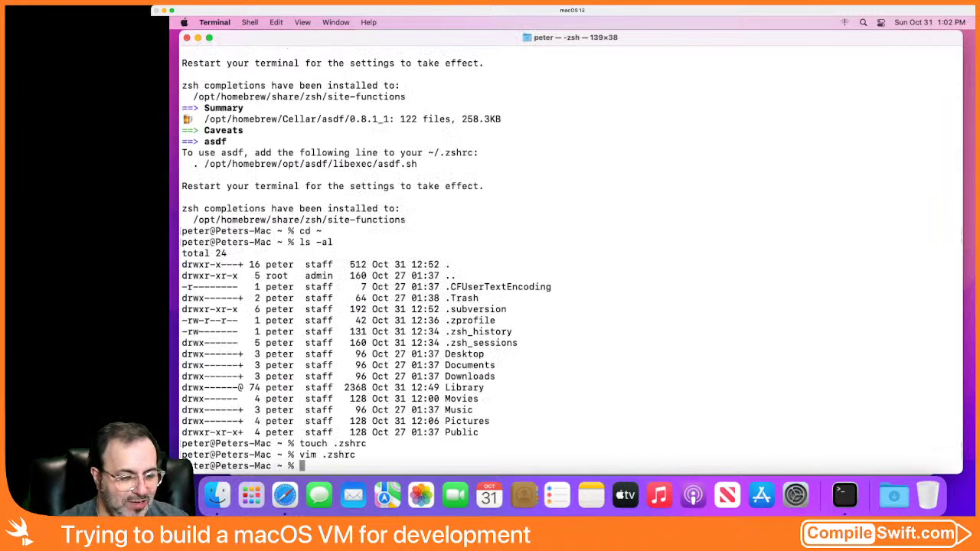
Step: Run asdf in a fresh Terminal session with enlarged text and window to check that the command is available
key("super+Tab")
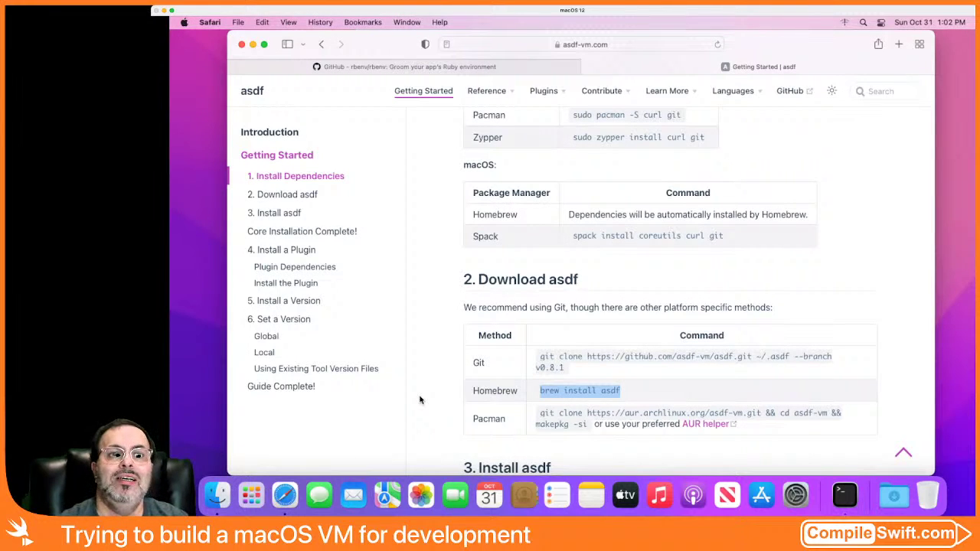
key("super+Tab")
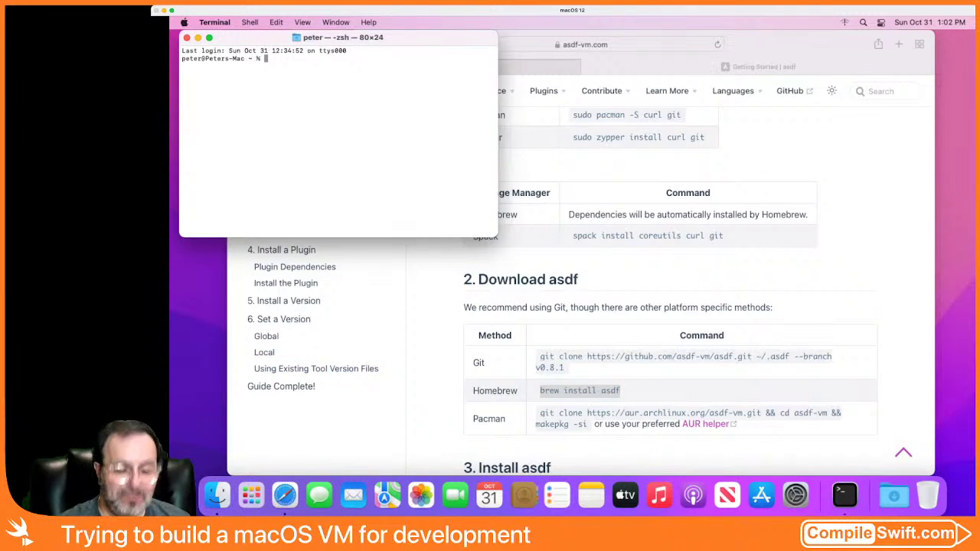
key("super+plus")
key("super+plus")
key("super+plus")
key("super+plus")
key("super+plus")
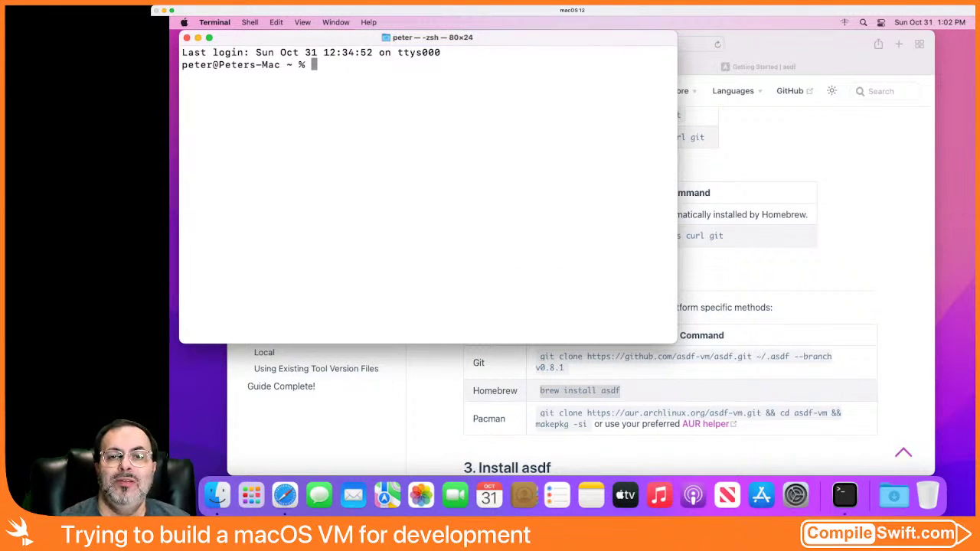
left_click_drag(677, 343, 972, 466)
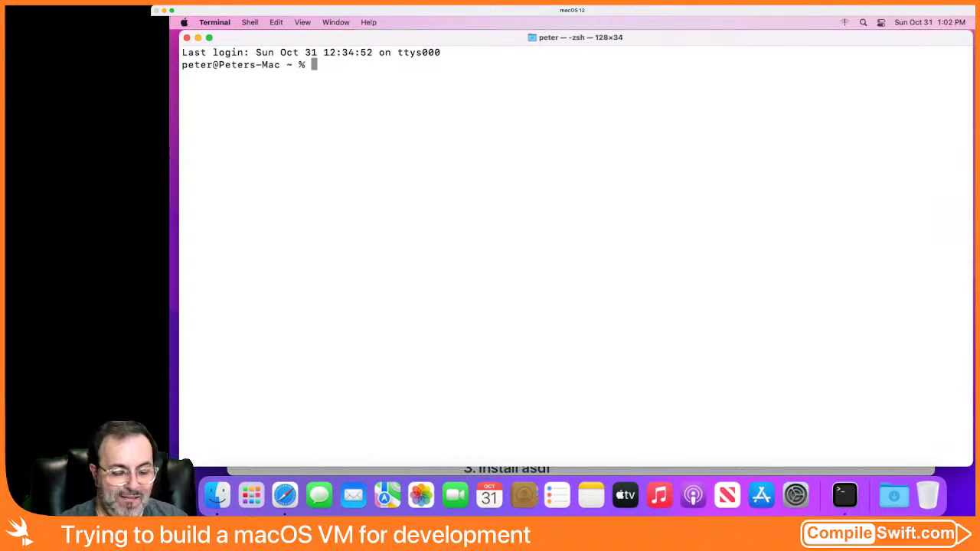
type("asdf")
key("Return")
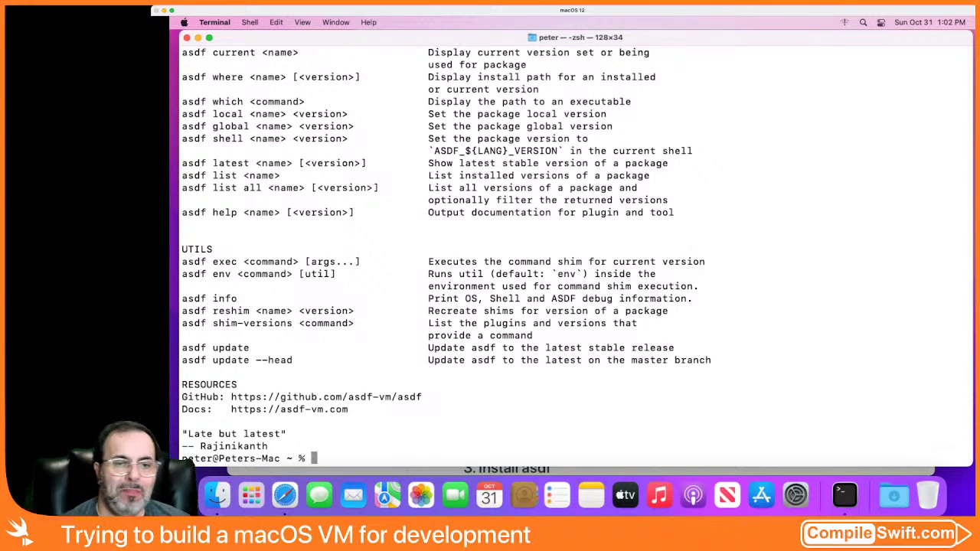
Step: Switch to Safari and read the Install asdf section, expanding the Bash & Git (macOS) instructions
left_click(519, 469)
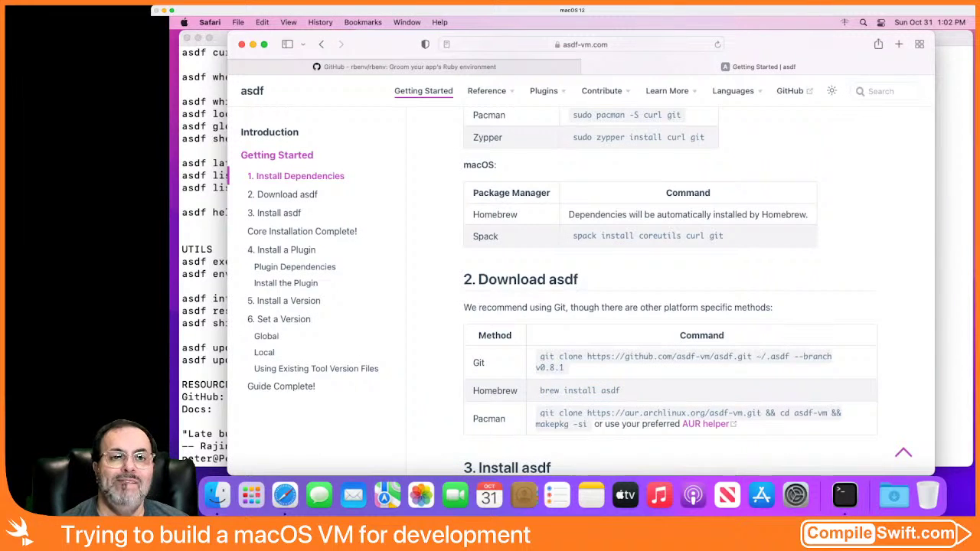
scroll(698, 291, "down", 3)
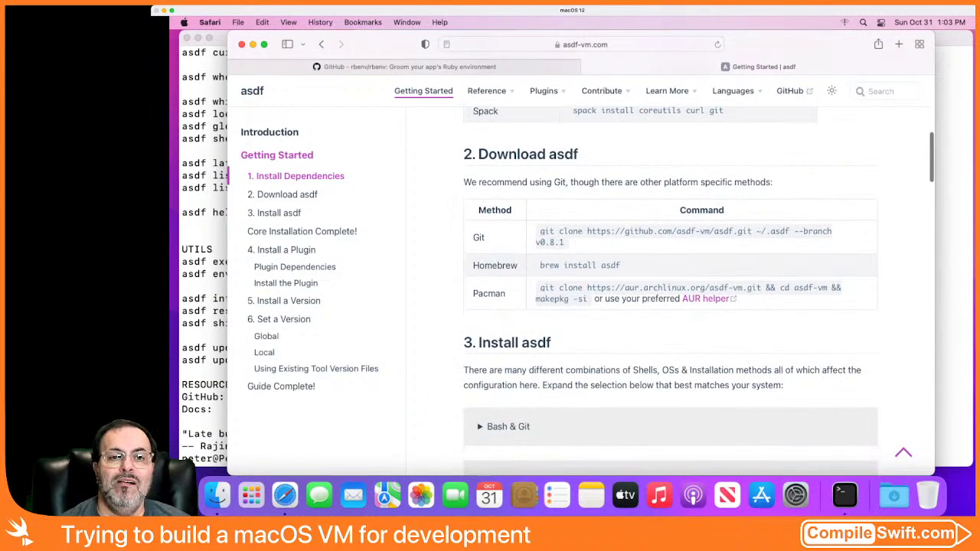
scroll(578, 390, "down", 6)
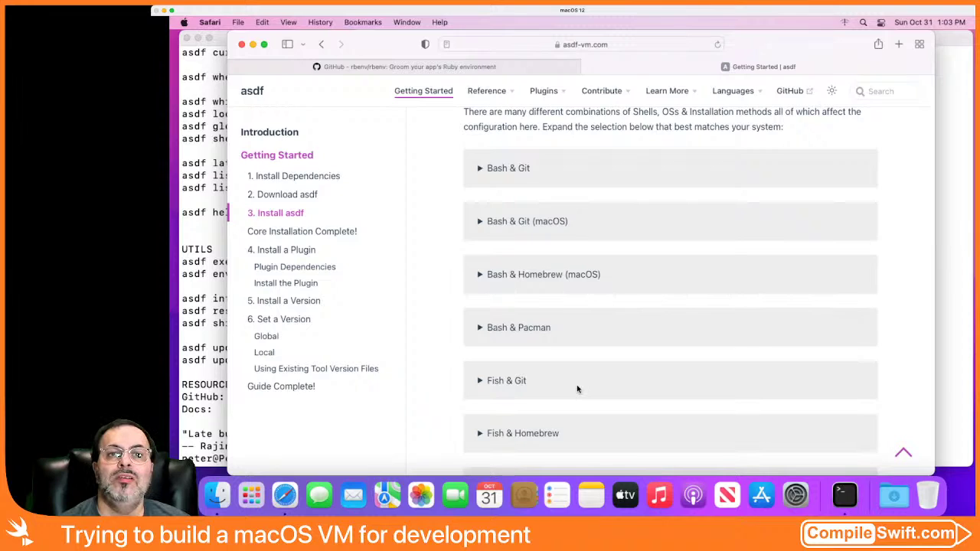
scroll(577, 389, "up", 2)
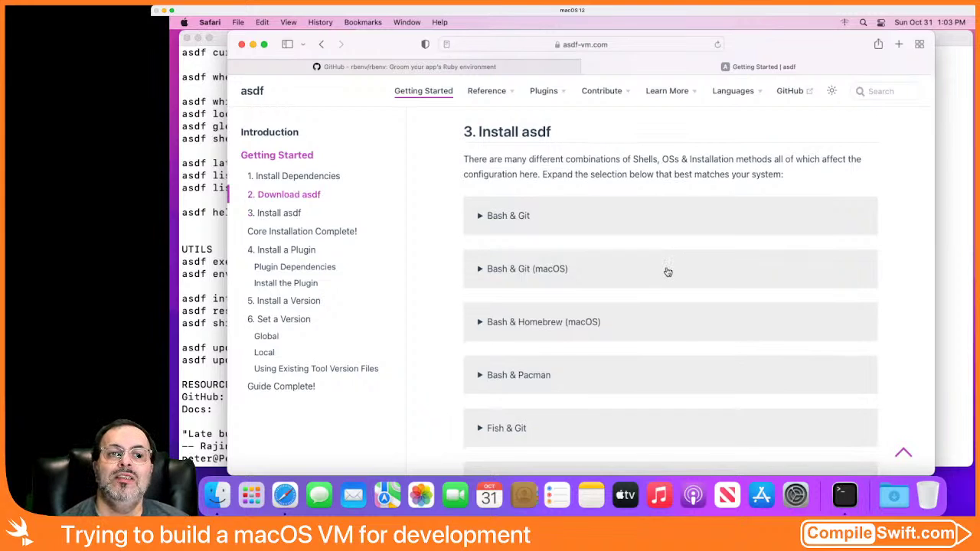
left_click(527, 269)
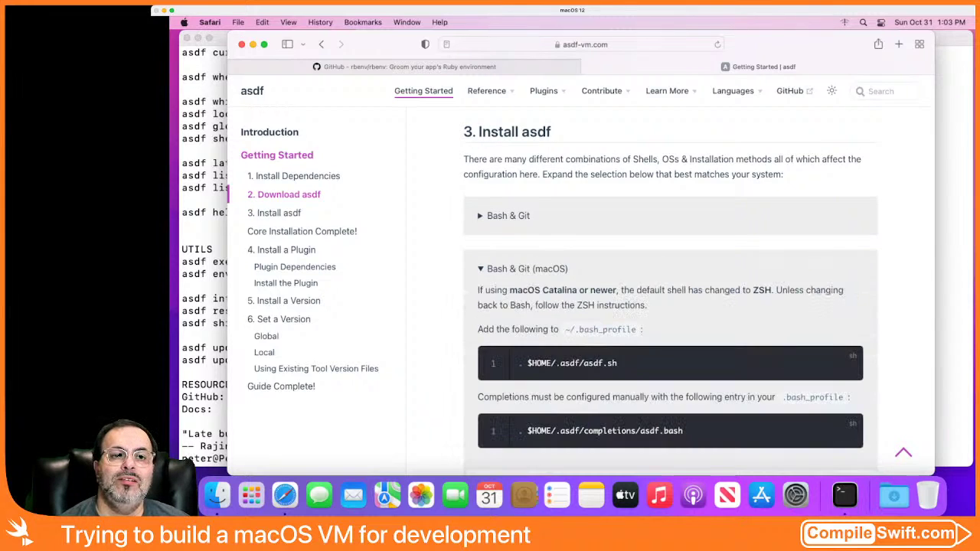
scroll(670, 291, "down", 1)
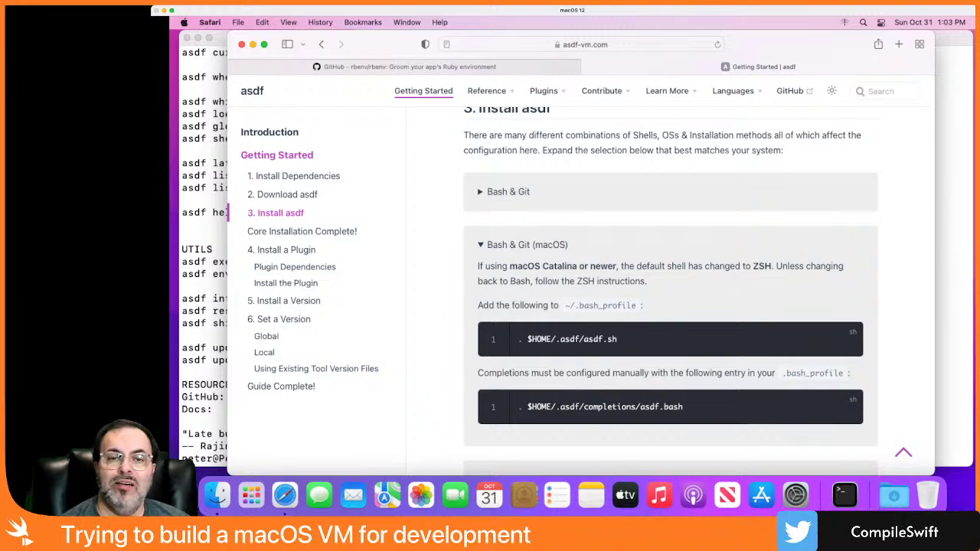
Step: Expand the ZSH & Homebrew instructions and read how to add asdf.sh to ~/.zshrc and configure completions
scroll(670, 291, "down", 5)
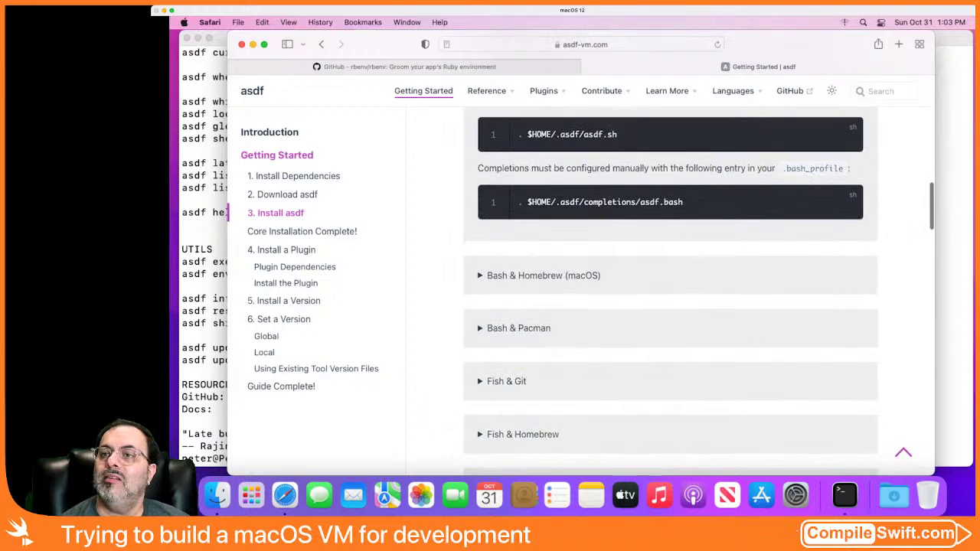
scroll(689, 290, "down", 4)
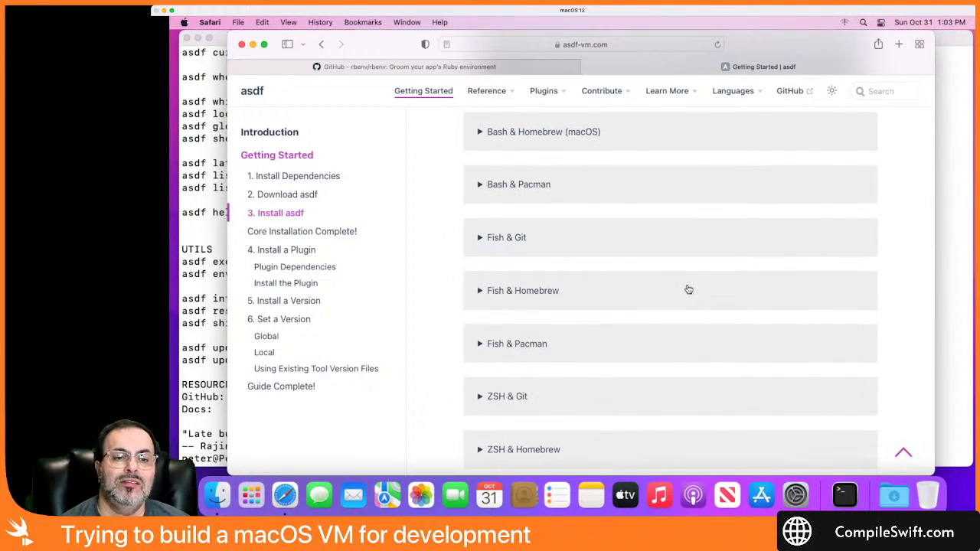
left_click(524, 449)
scroll(670, 291, "down", 3)
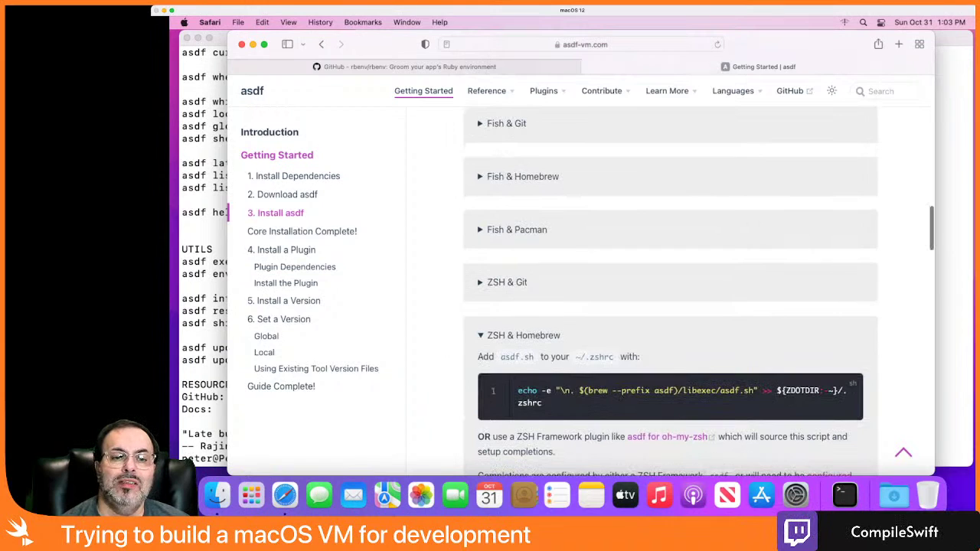
scroll(670, 291, "down", 3)
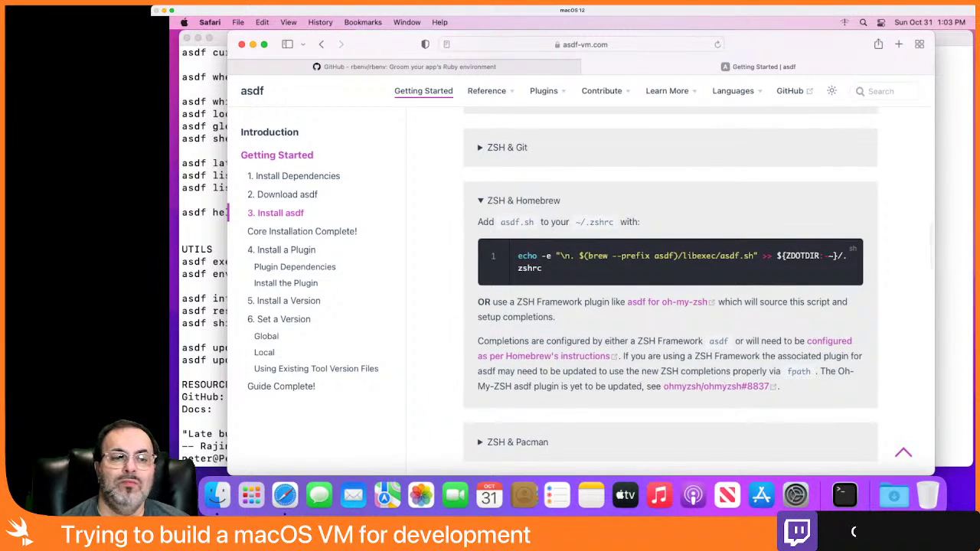
Step: Copy the macOS plugin dependency command from the asdf guide and run brew install gpg gawk in Terminal
scroll(670, 291, "down", 3)
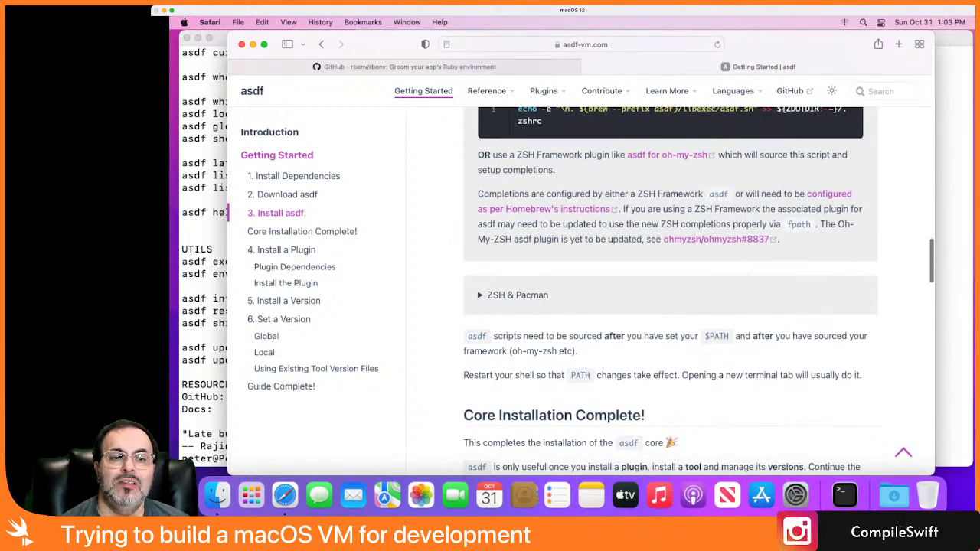
scroll(670, 291, "down", 3)
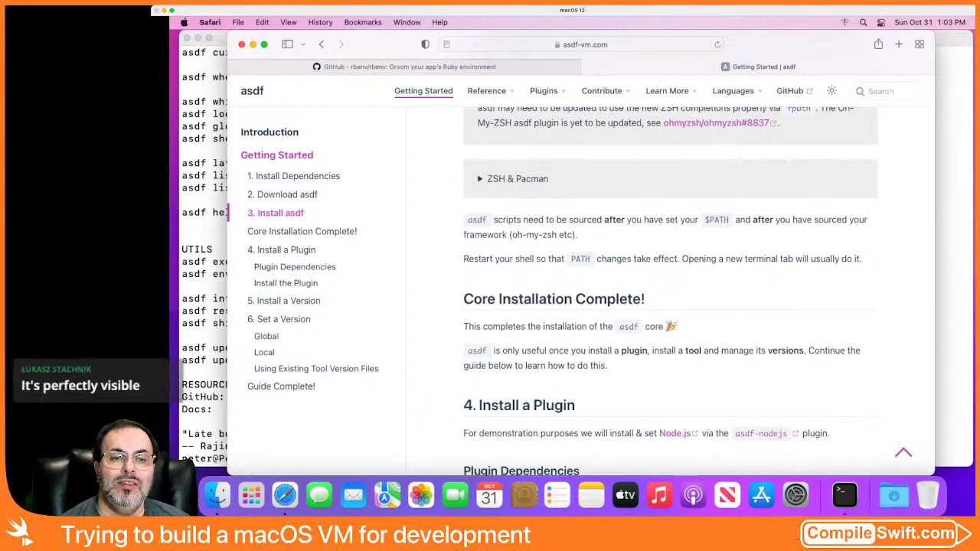
scroll(698, 292, "down", 3)
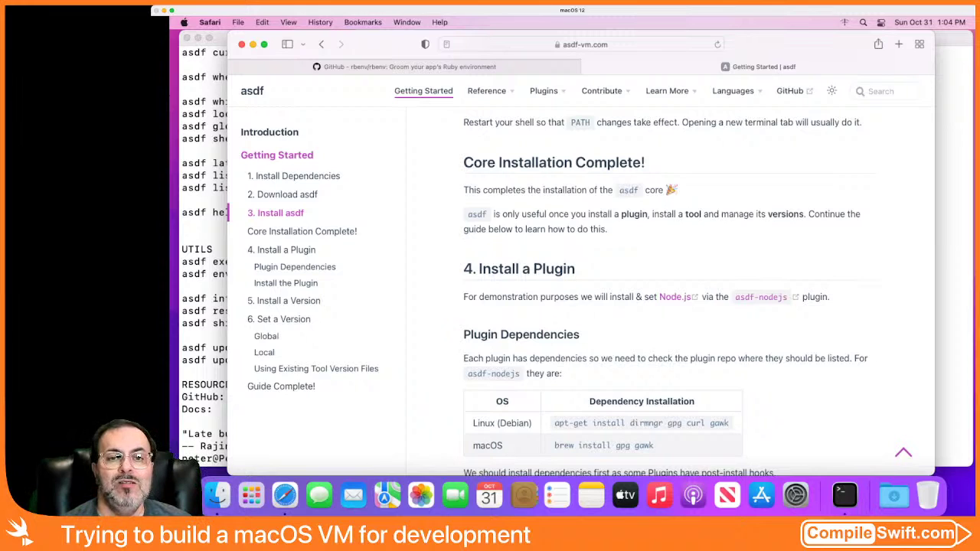
scroll(670, 297, "down", 5)
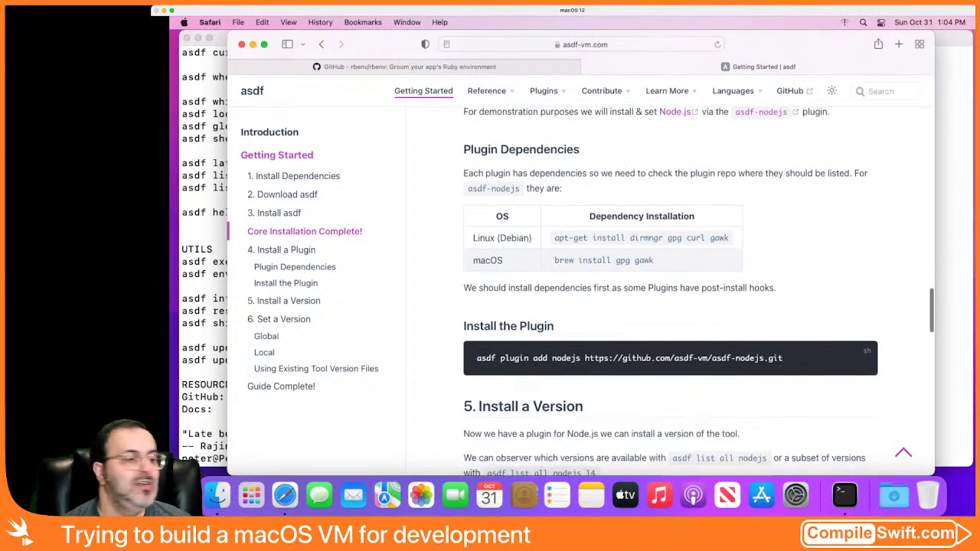
scroll(670, 297, "up", 1)
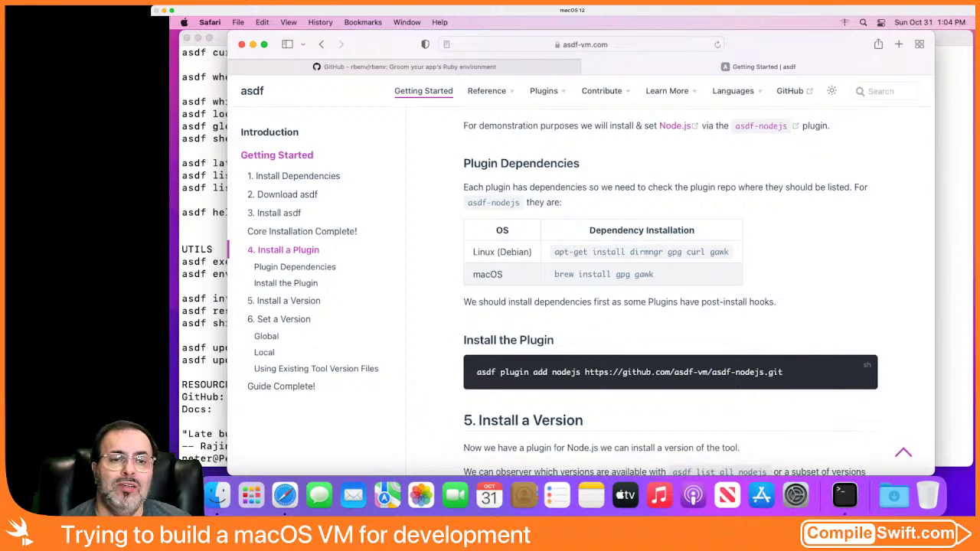
triple_click(629, 372)
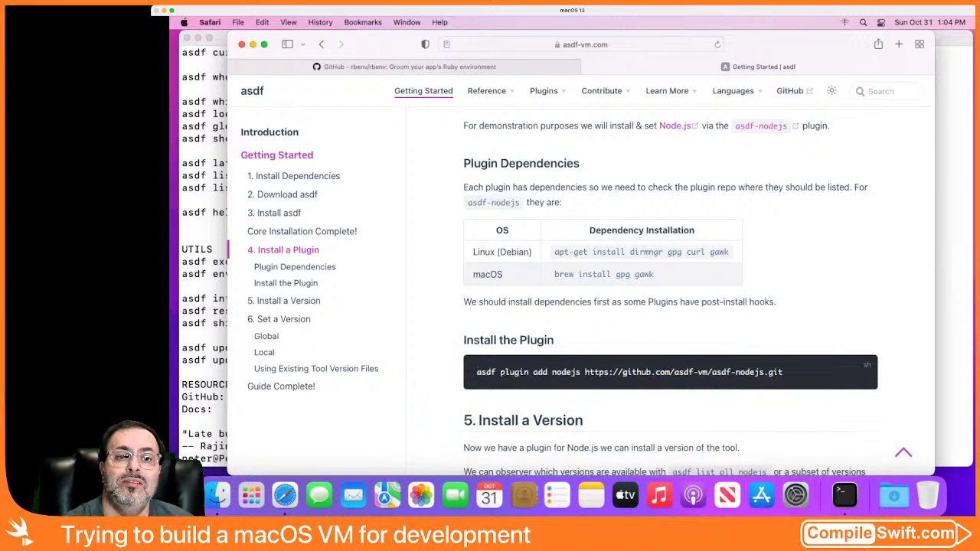
left_click_drag(554, 275, 654, 274)
key("super+c")
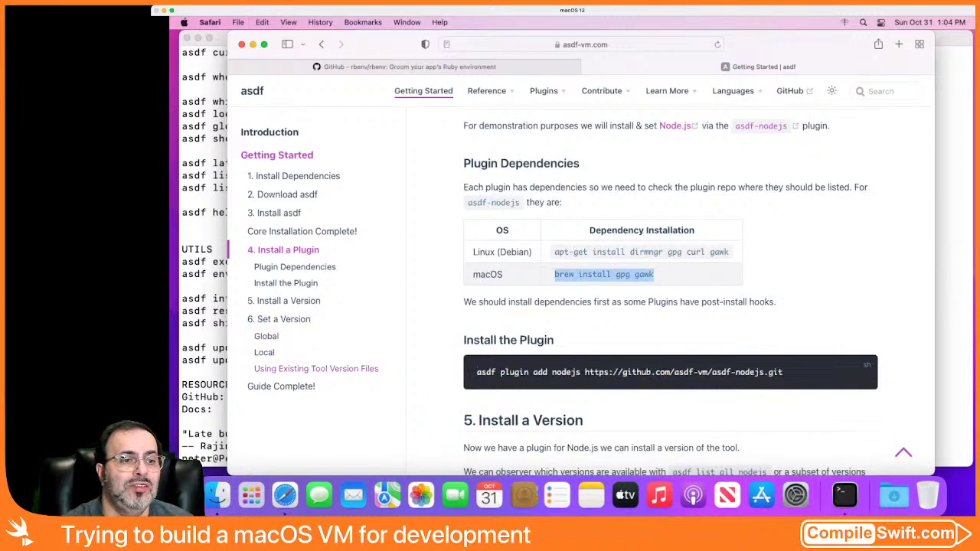
left_click(203, 375)
key("super+v")
key("Return")
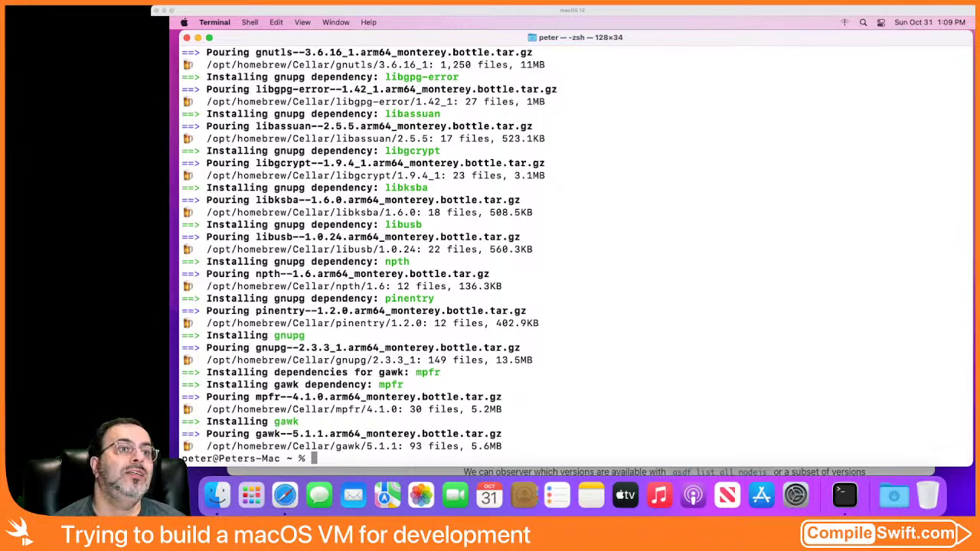
Step: Search the virtual machine's System Preferences for "side", clear the search and quit System Preferences
left_click(184, 23)
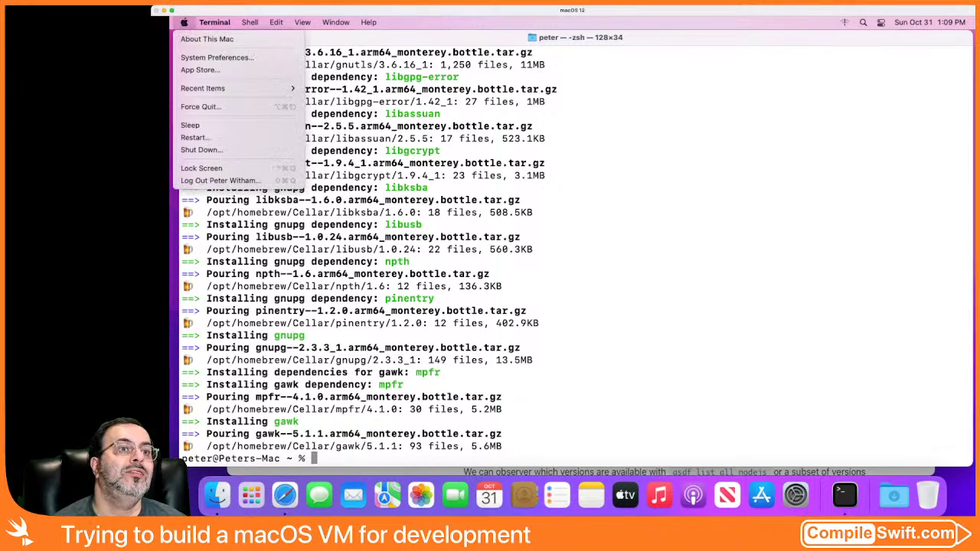
left_click(217, 57)
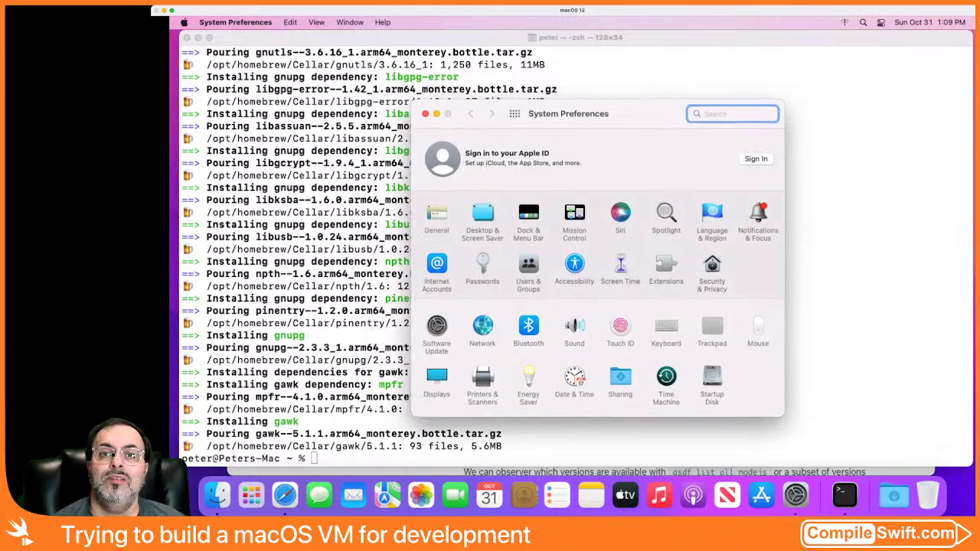
type("side")
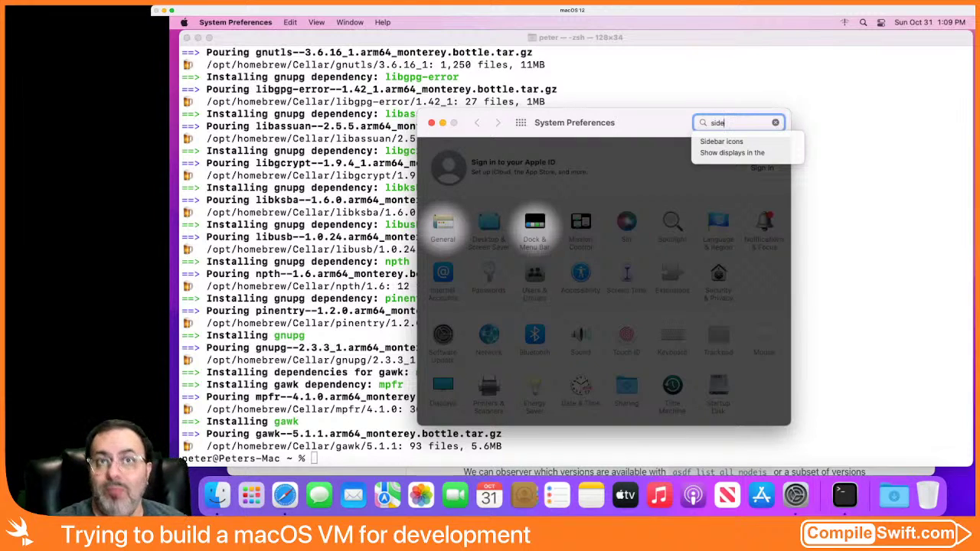
key("BackSpace")
key("BackSpace")
key("BackSpace")
key("BackSpace")
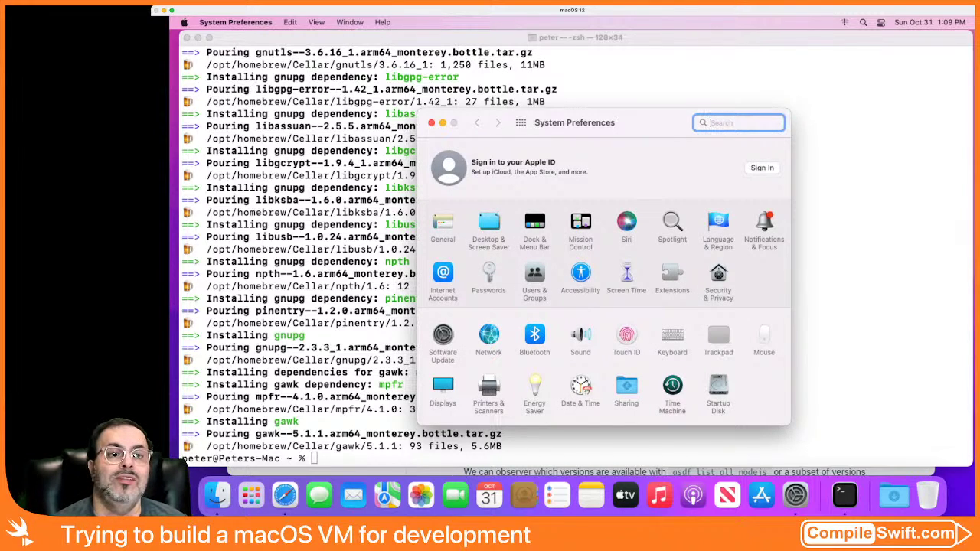
key("super+q")
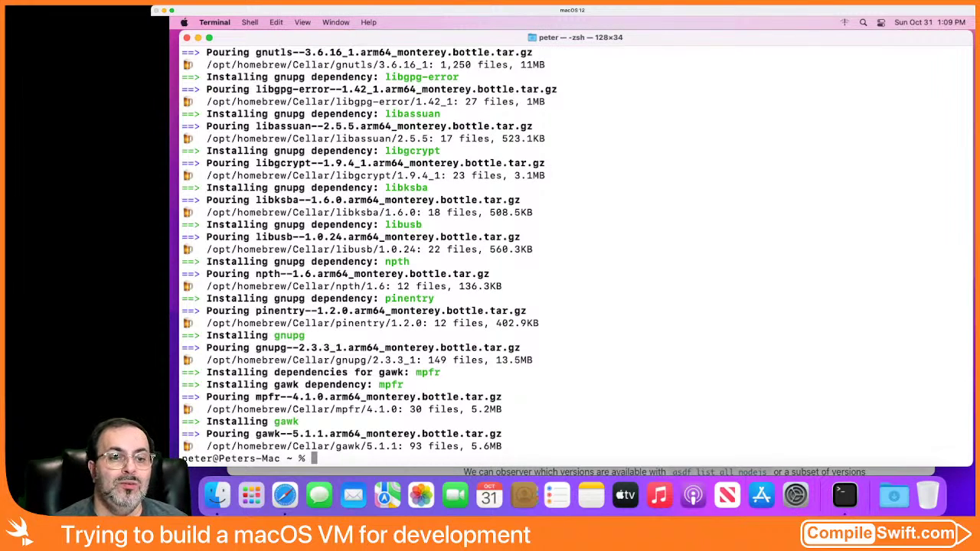
key("Up")
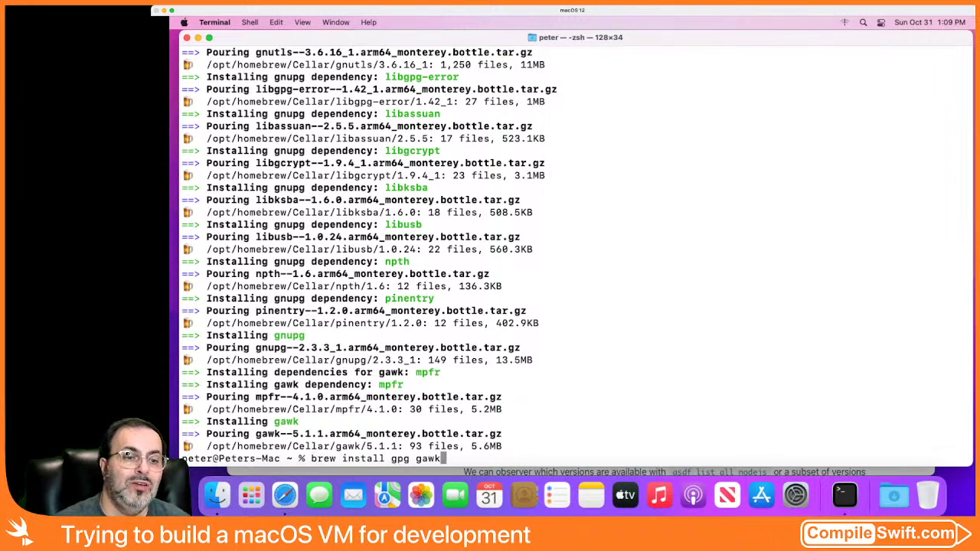
key("ctrl+u")
key("super+v")
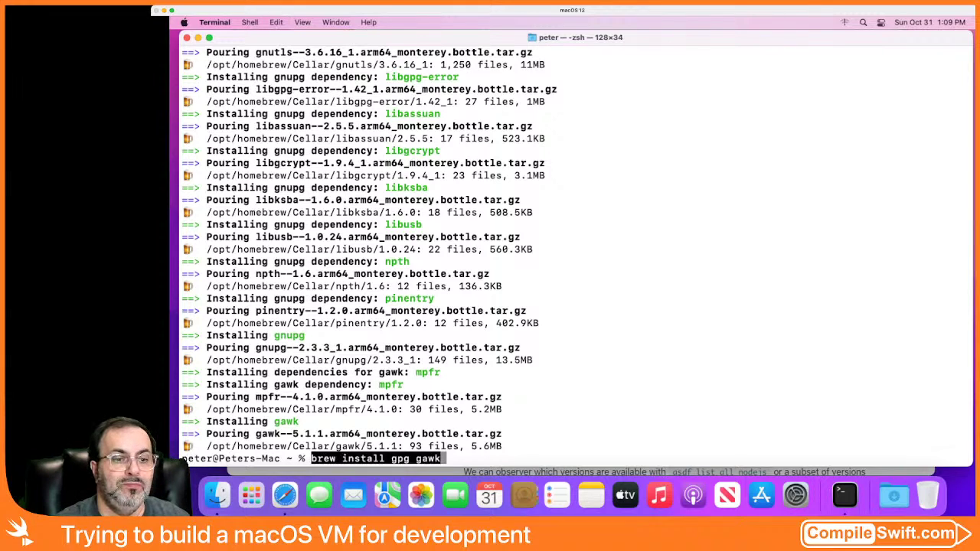
key("BackSpace")
key("BackSpace")
key("BackSpace")
key("BackSpace")
key("BackSpace")
key("BackSpace")
key("BackSpace")
key("BackSpace")
key("BackSpace")
key("BackSpace")
key("BackSpace")
key("BackSpace")
key("BackSpace")
key("BackSpace")
key("BackSpace")
key("BackSpace")
key("BackSpace")
key("BackSpace")
key("BackSpace")
key("BackSpace")
key("BackSpace")
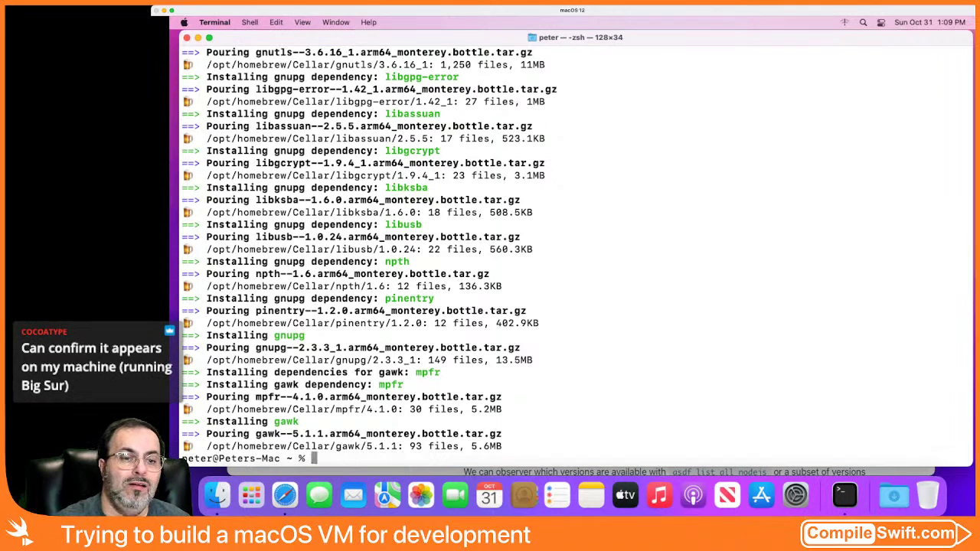
key("super+Tab")
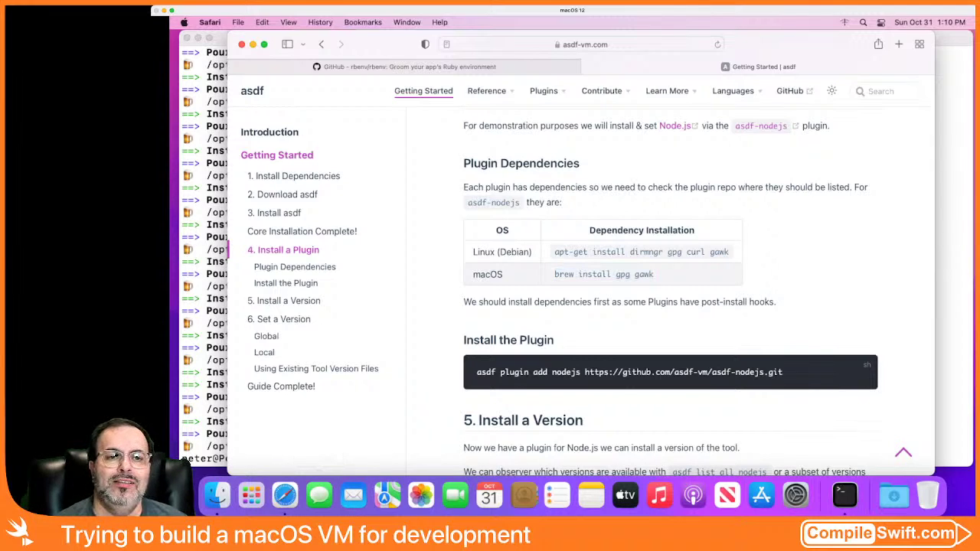
left_click_drag(476, 372, 784, 372)
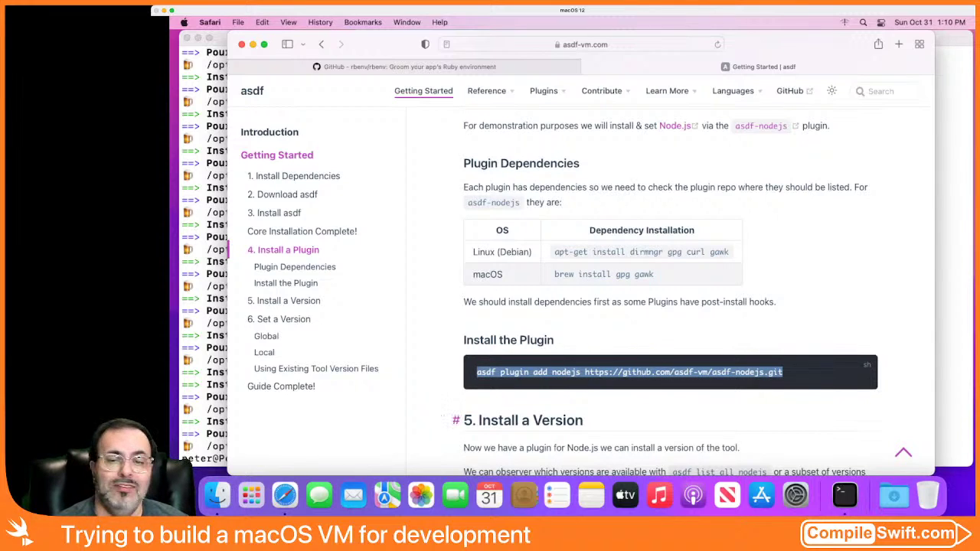
left_click(845, 494)
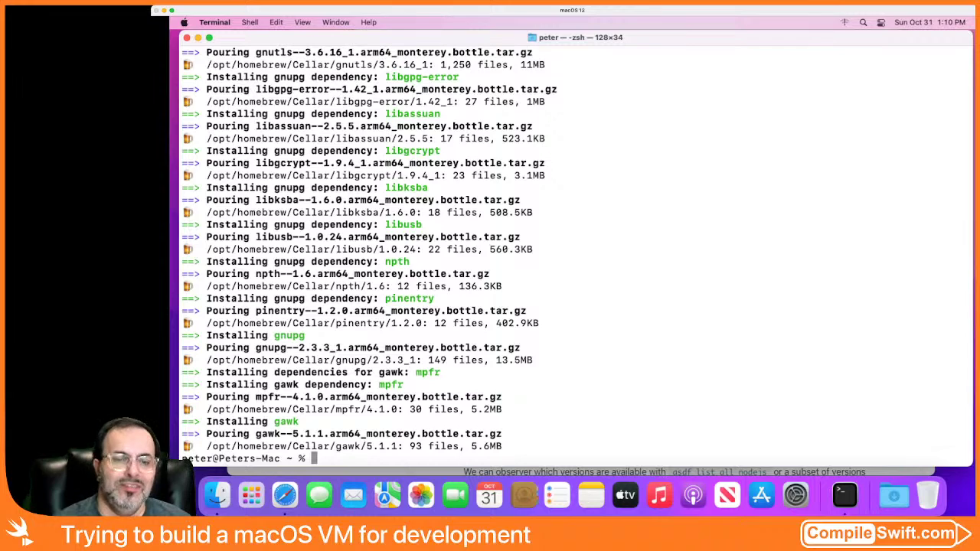
key("super+v")
key("Return")
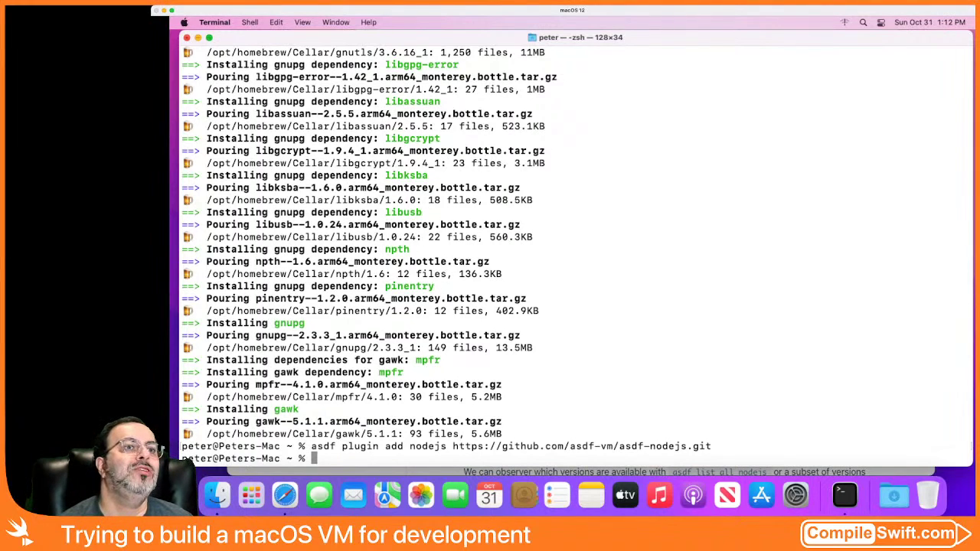
Step: Check the Displays settings in the virtual machine's System Preferences, and close the window
left_click(183, 22)
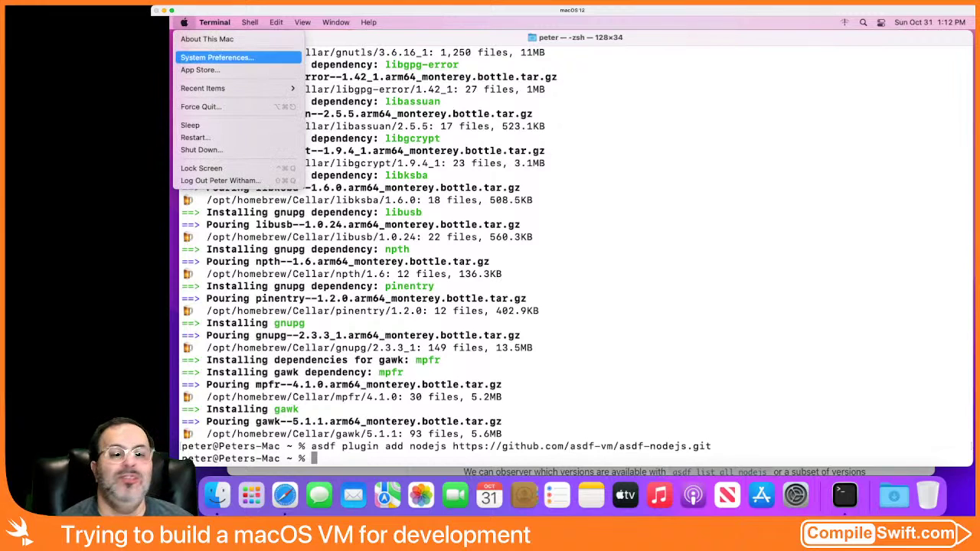
left_click(214, 56)
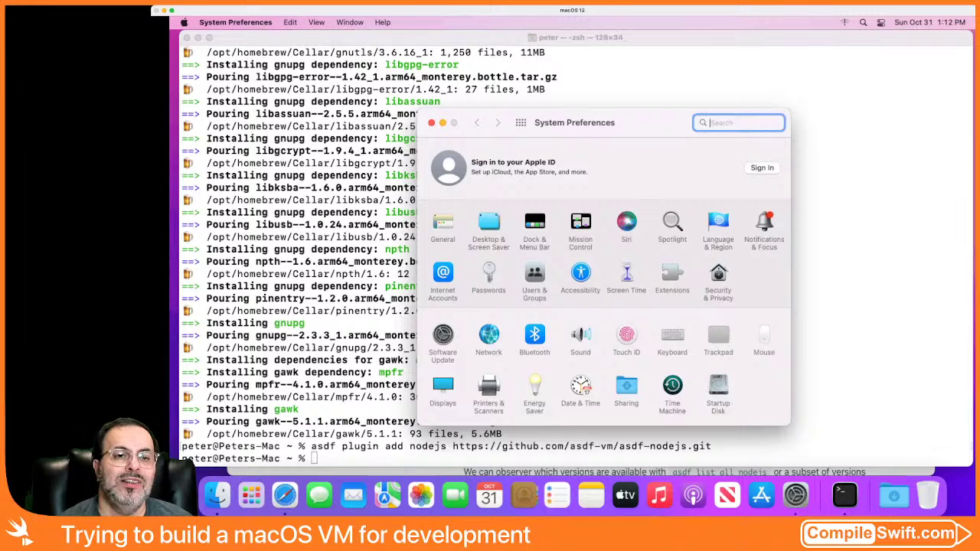
left_click(443, 386)
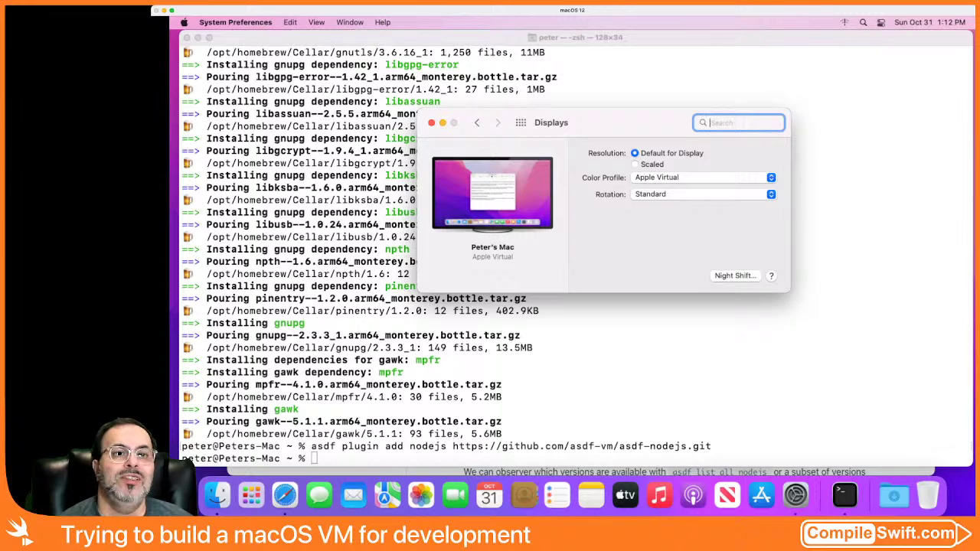
left_click(431, 122)
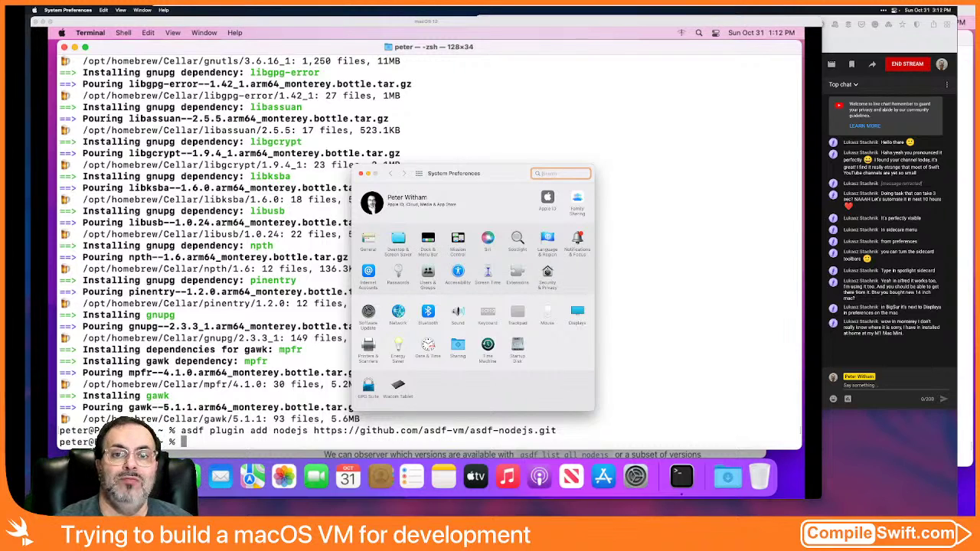
Step: Open Displays in the host Mac's System Preferences and arrange the iPad display to the left of the main display
left_click_drag(458, 186, 493, 167)
left_click(568, 303)
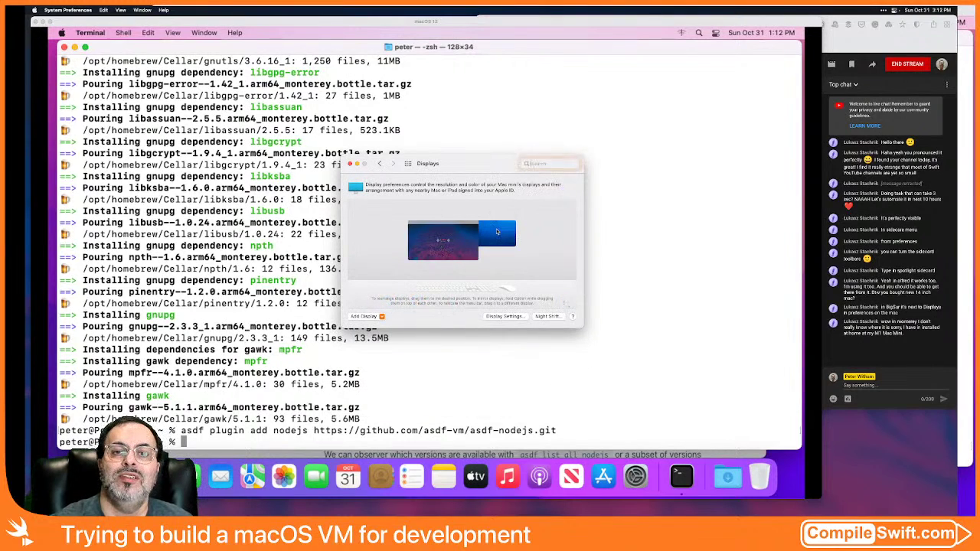
left_click_drag(513, 234, 404, 234)
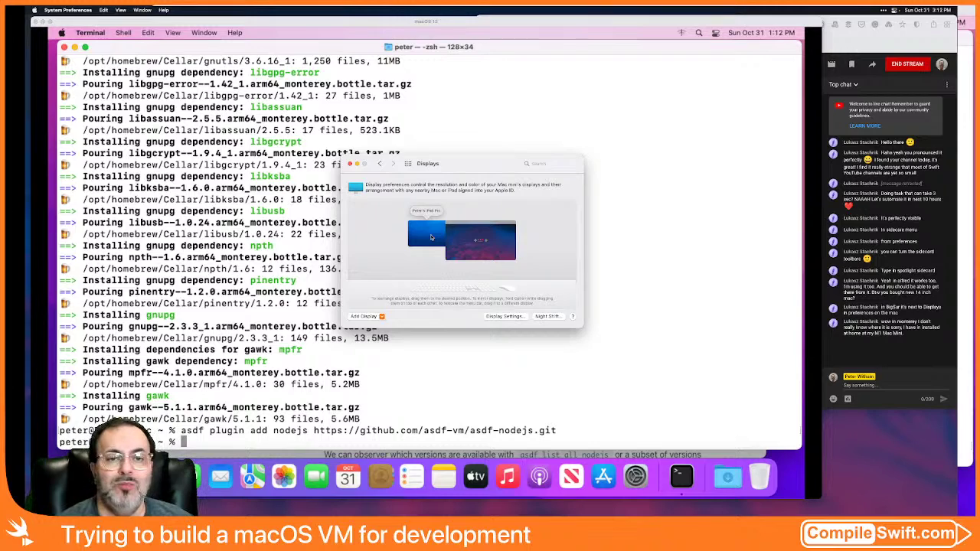
Step: Turn off Show Touch Bar in the iPad's display settings and confirm the change
left_click(503, 316)
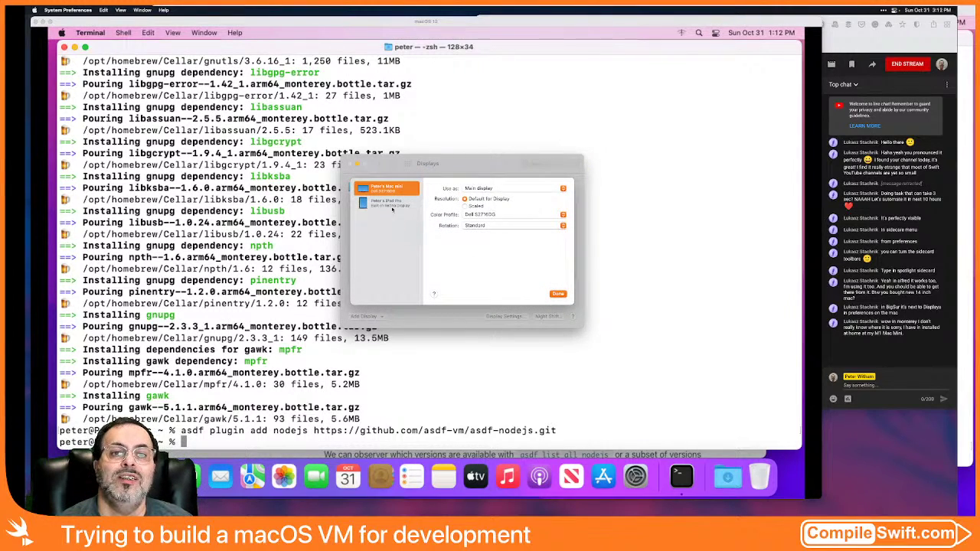
left_click(390, 209)
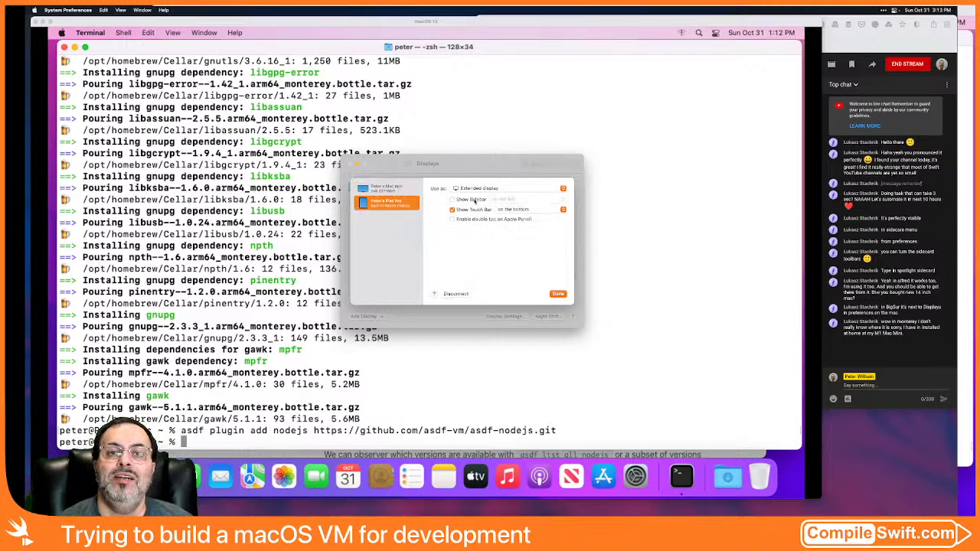
left_click(472, 210)
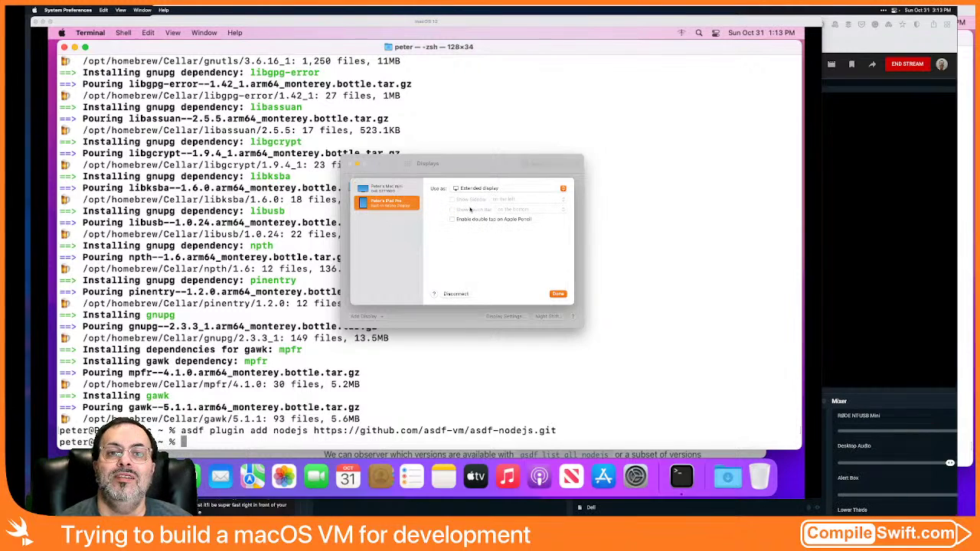
key("Return")
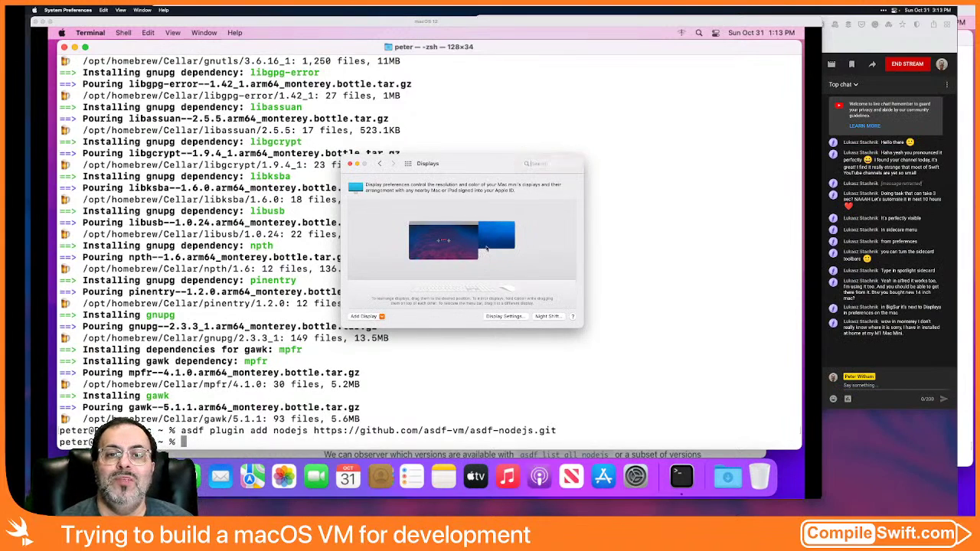
Step: Rearrange the iPad to the left of the main display and keep it as Extended display in its settings
left_click_drag(494, 239, 387, 242)
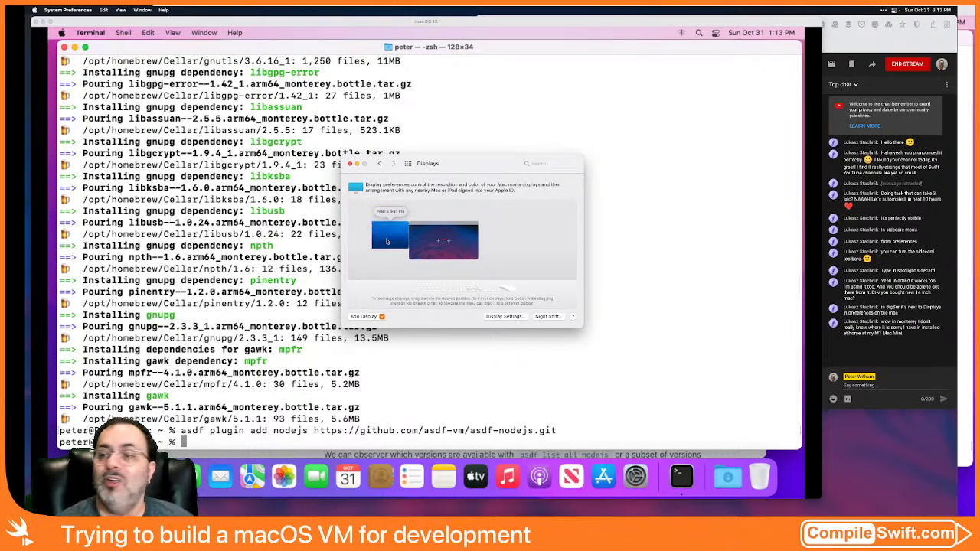
left_click(507, 318)
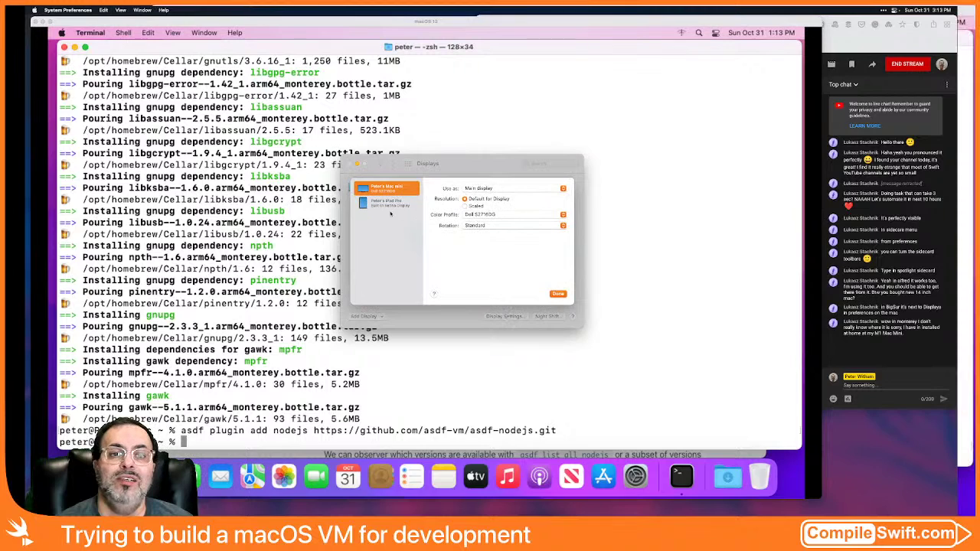
left_click(388, 204)
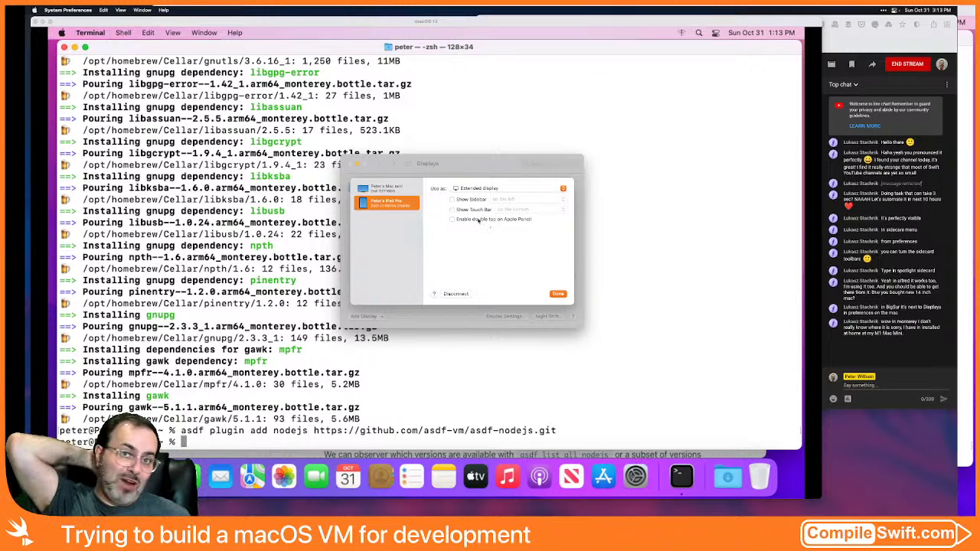
left_click(477, 190)
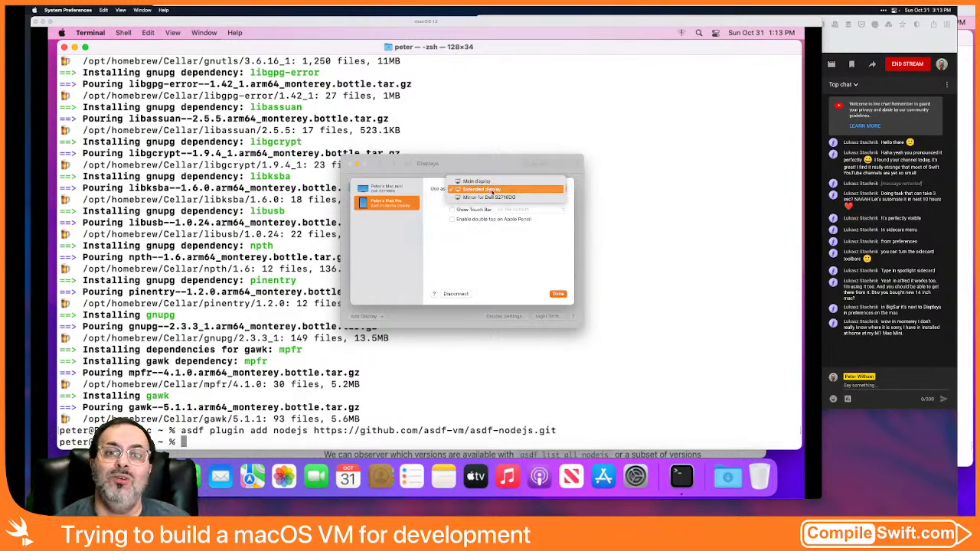
left_click(494, 190)
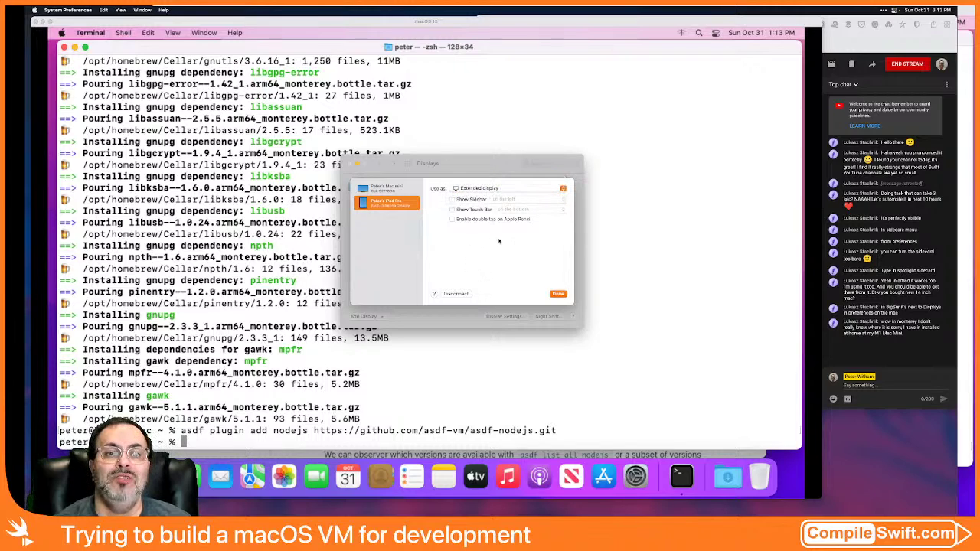
Step: Confirm the iPad display settings and close the host Mac's Displays preferences
left_click(558, 294)
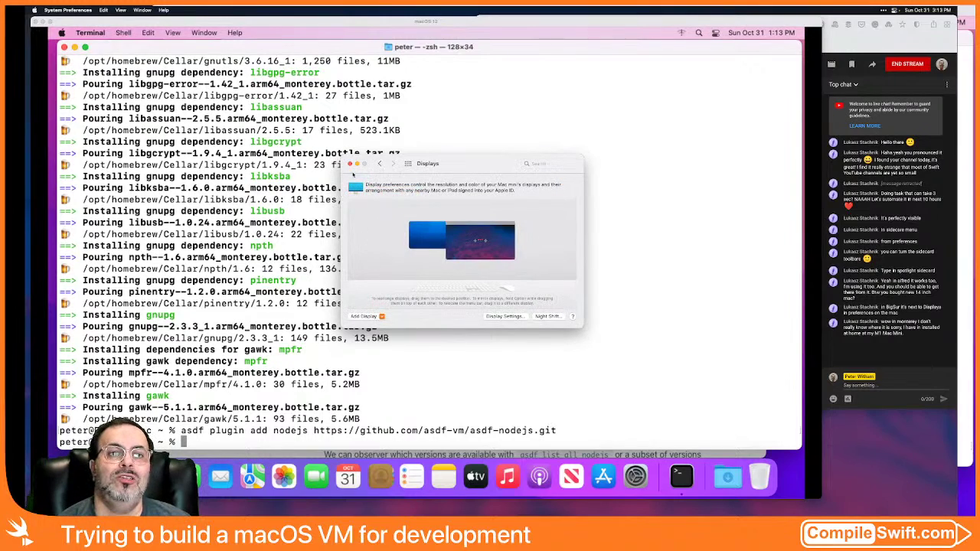
left_click(350, 165)
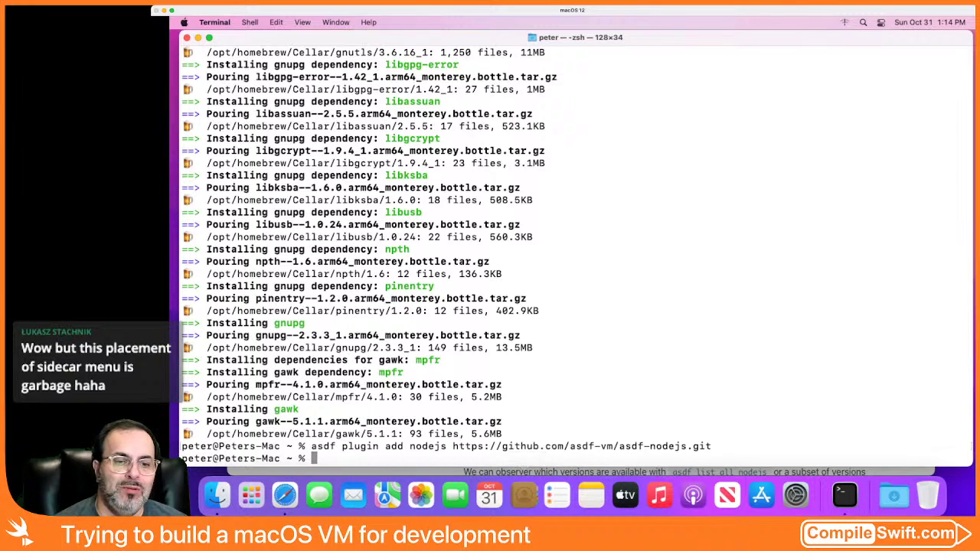
Step: Copy the command `asdf list all nodejs` from the asdf guide in Safari and run it in Terminal
left_click(528, 470)
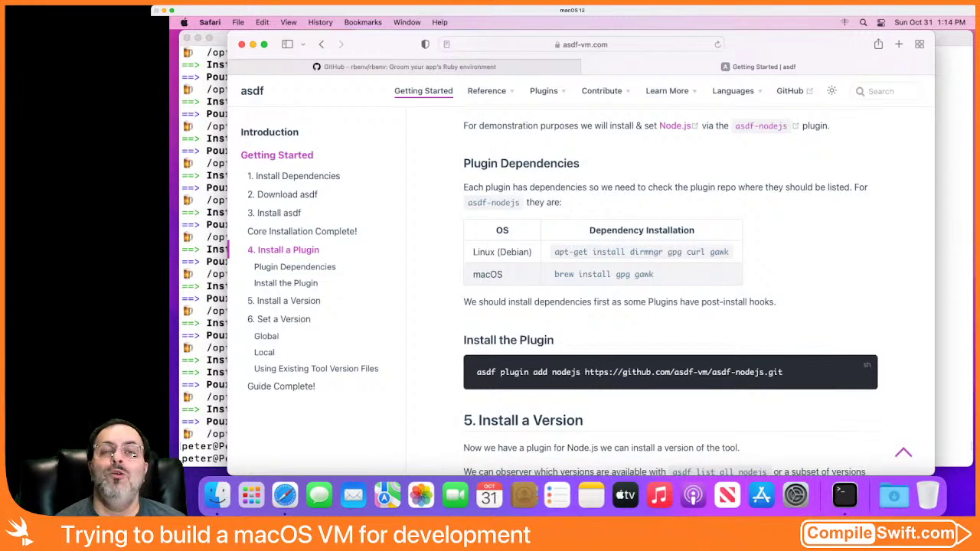
scroll(530, 332, "down", 5)
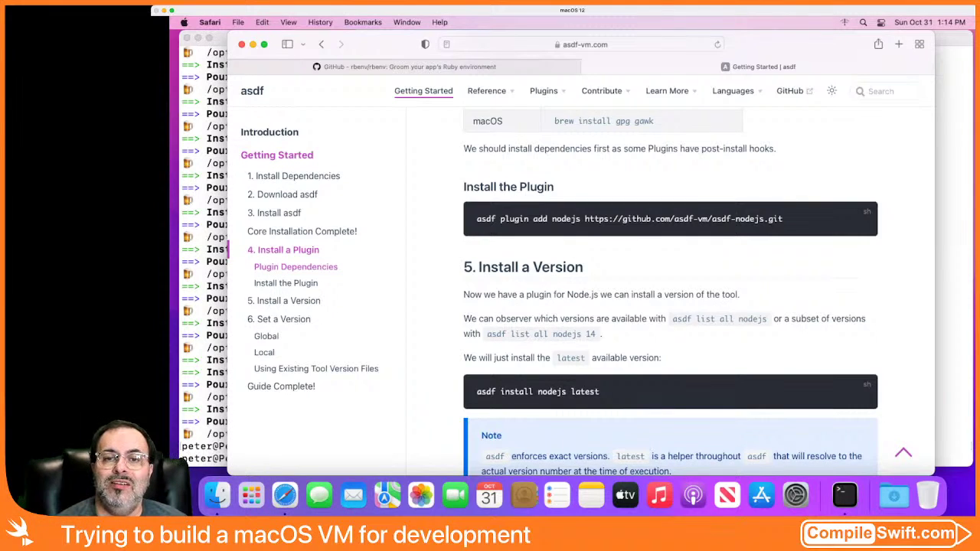
left_click_drag(673, 319, 767, 319)
key("super+c")
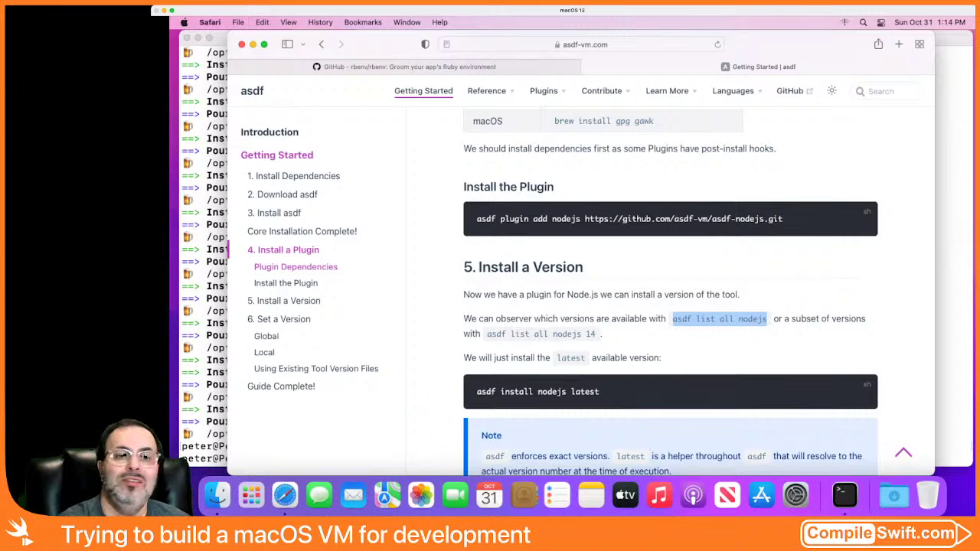
key("super+Tab")
key("super+v")
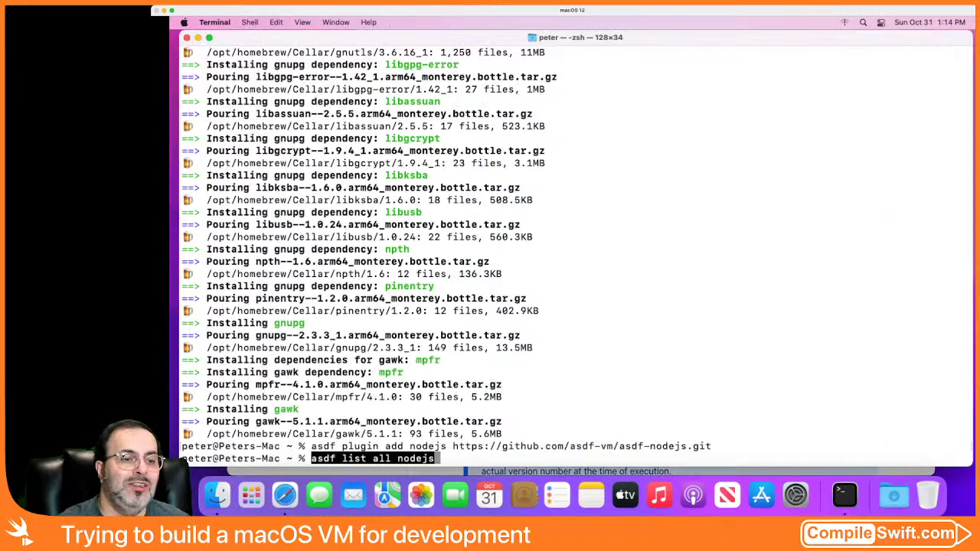
key("Return")
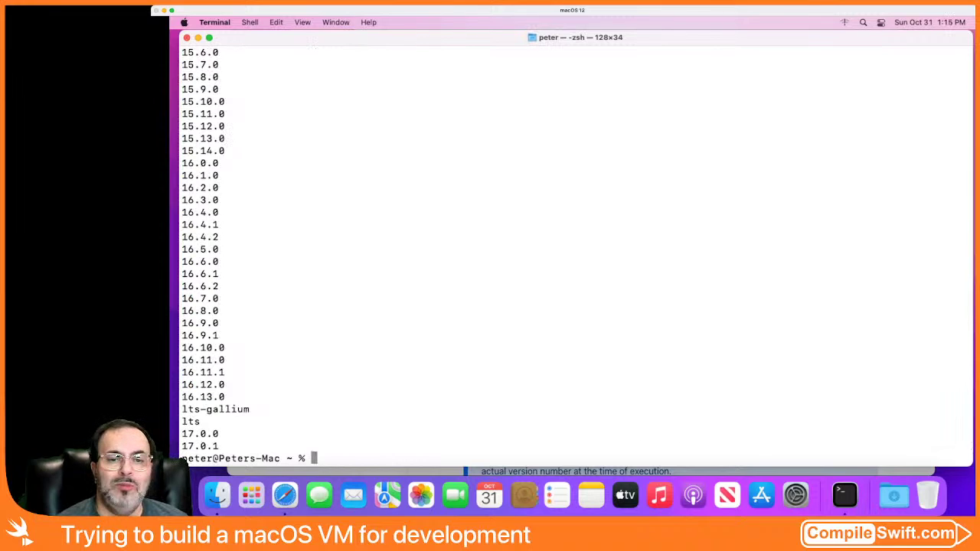
Step: Copy the command `asdf install nodejs latest` from the asdf guide in Safari and run it in Terminal
key("super+Tab")
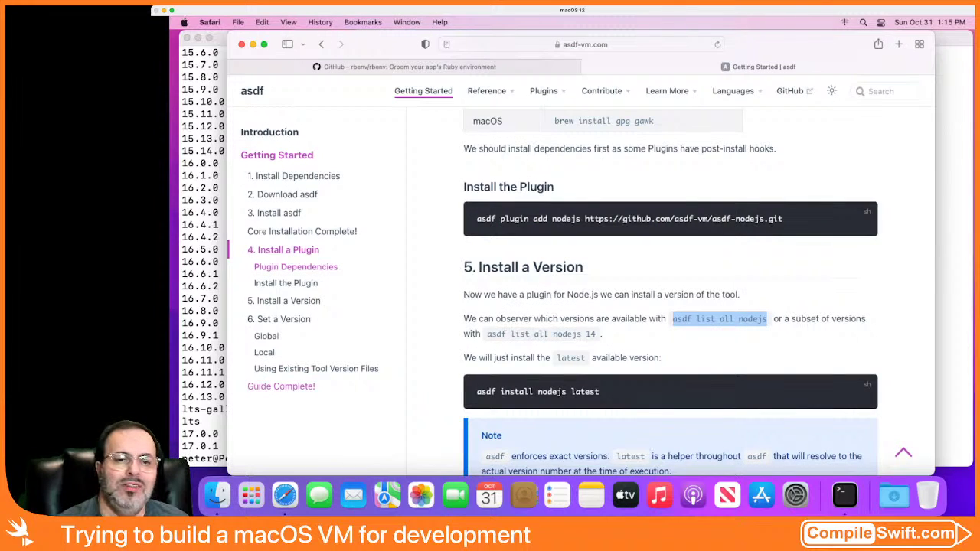
left_click_drag(477, 391, 601, 391)
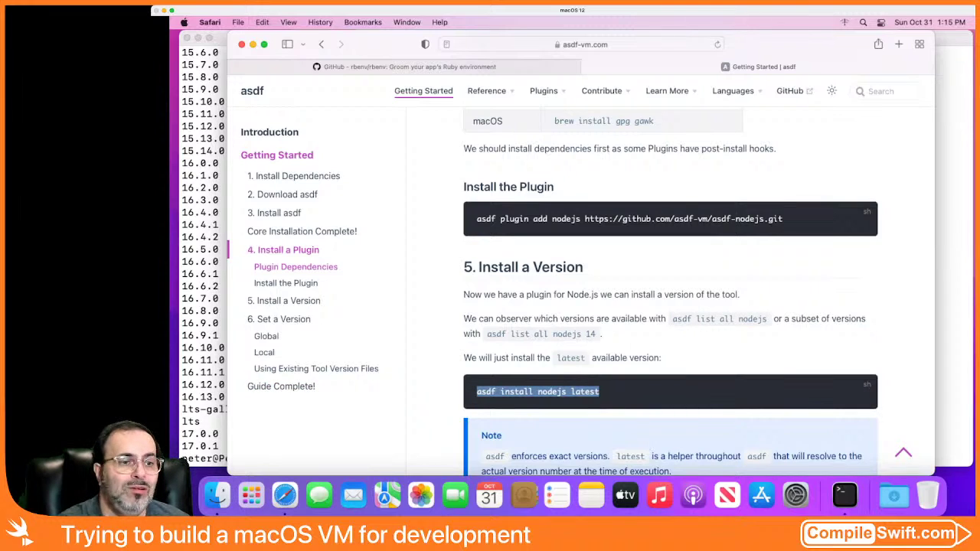
key("super+c")
key("super+Tab")
key("super+v")
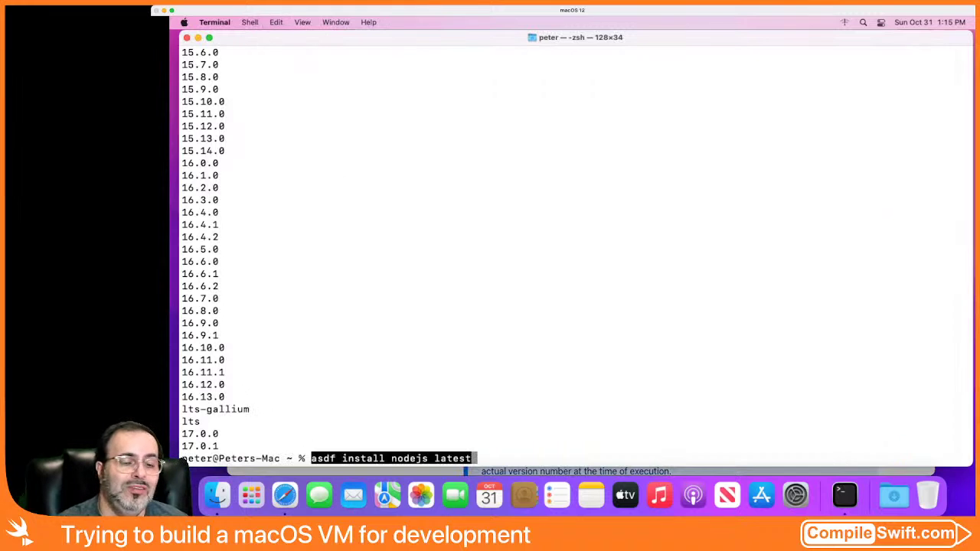
key("Return")
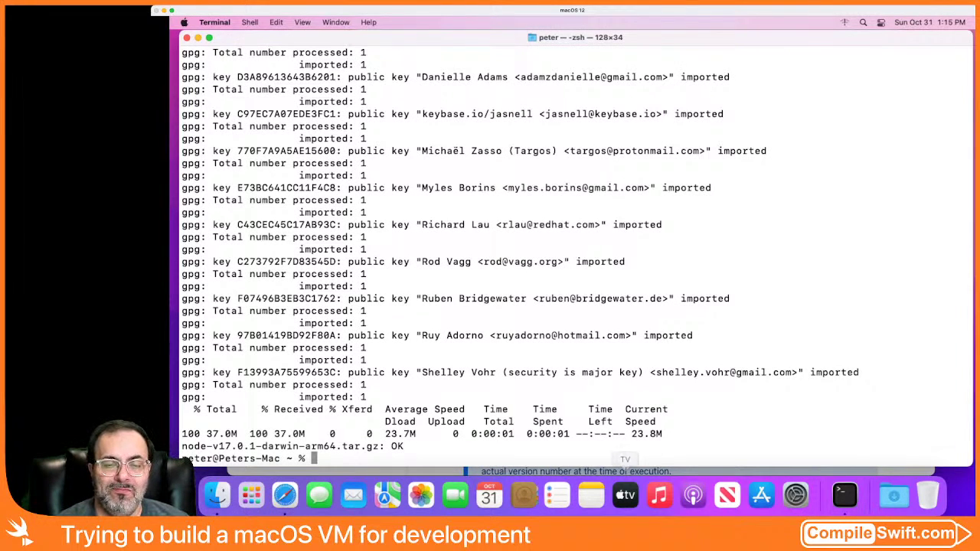
Step: Examine the asdf guide's Set a Version section in Safari, covering global and local versions and existing tool version files
key("super+Tab")
scroll(671, 291, "down", 3)
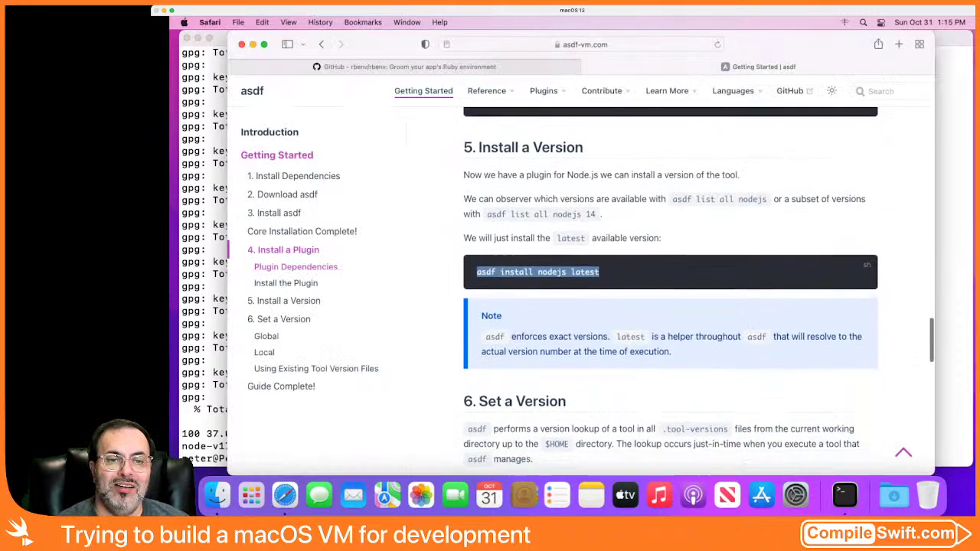
scroll(671, 291, "down", 3)
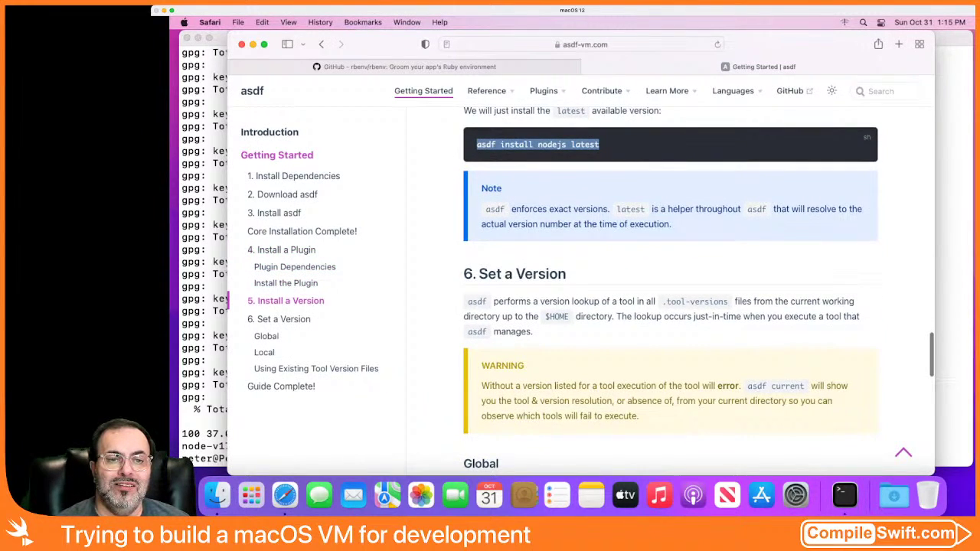
scroll(671, 291, "down", 1)
scroll(671, 291, "down", 6)
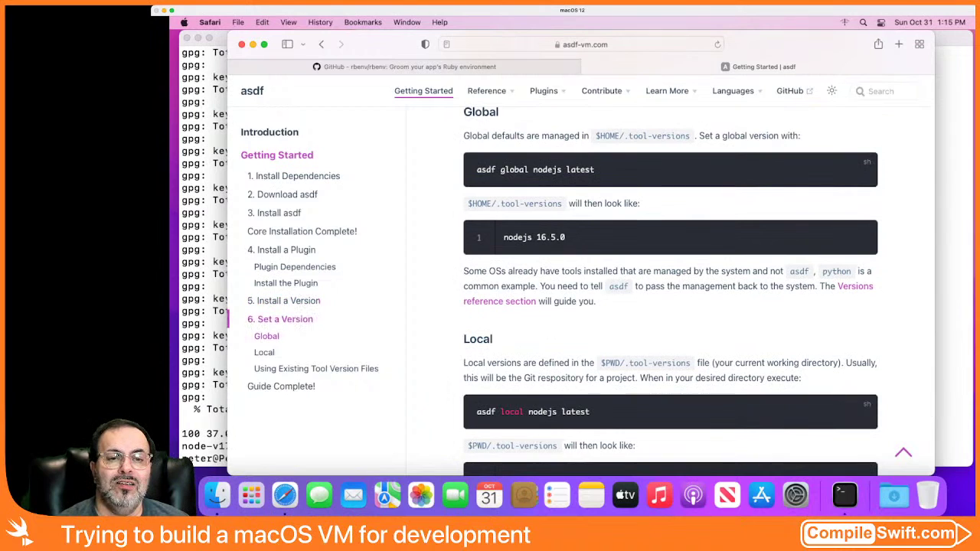
scroll(671, 291, "down", 1)
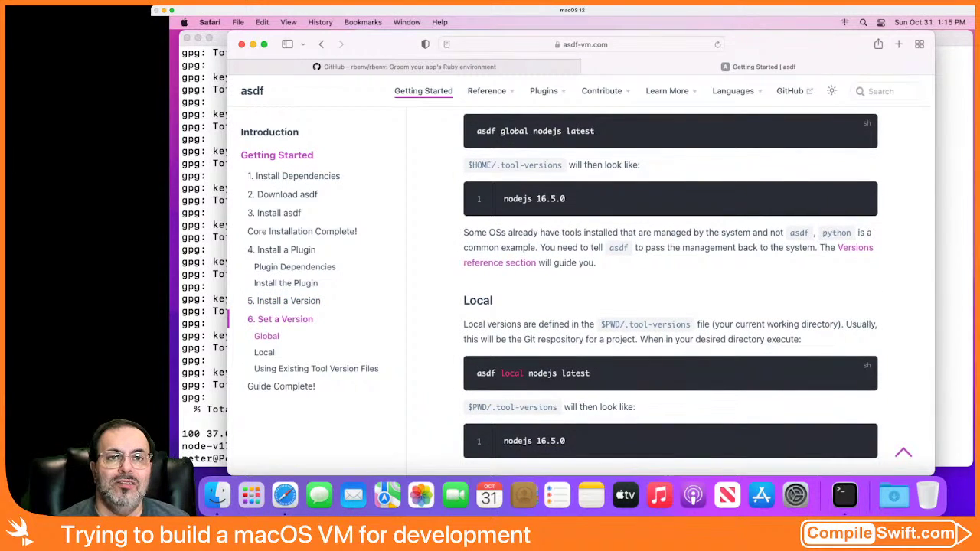
scroll(671, 291, "up", 1)
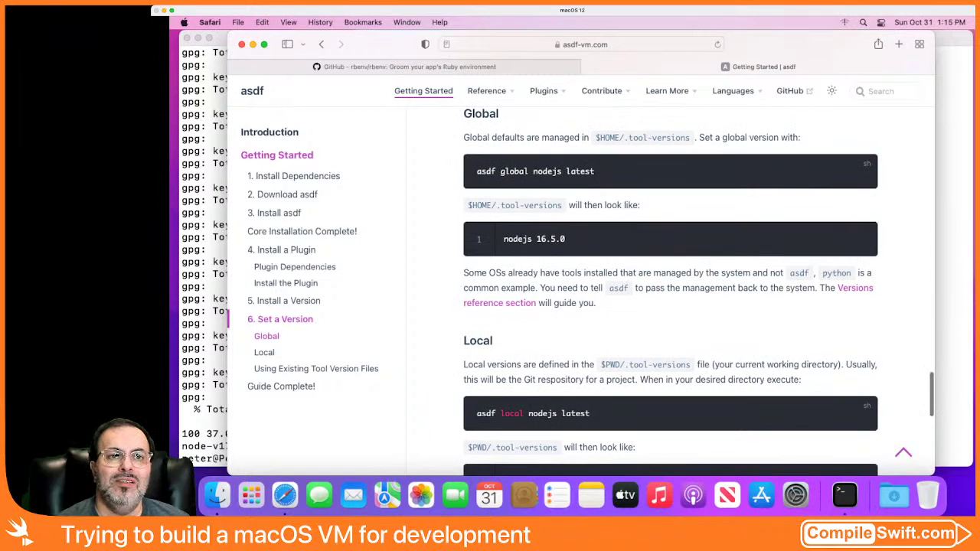
scroll(489, 332, "up", 1)
scroll(489, 331, "up", 2)
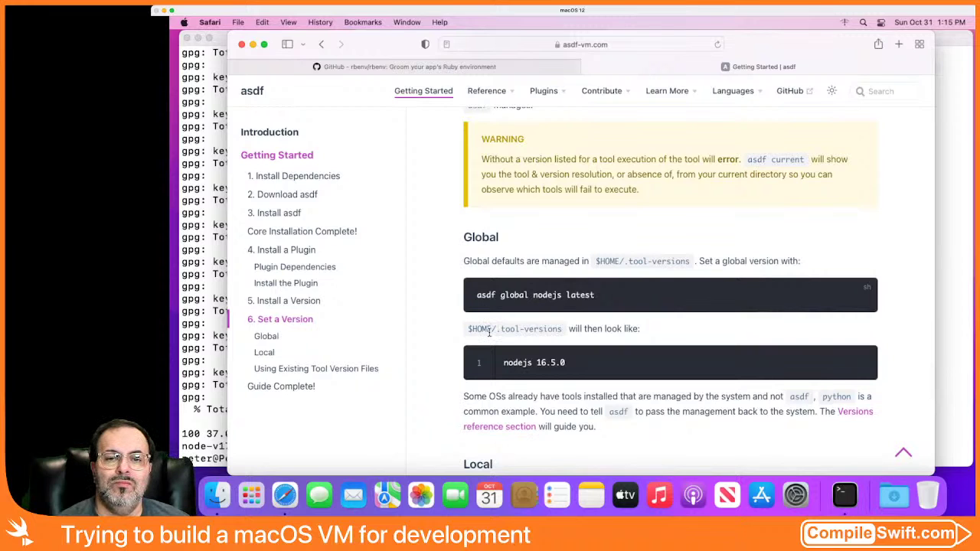
scroll(489, 332, "down", 2)
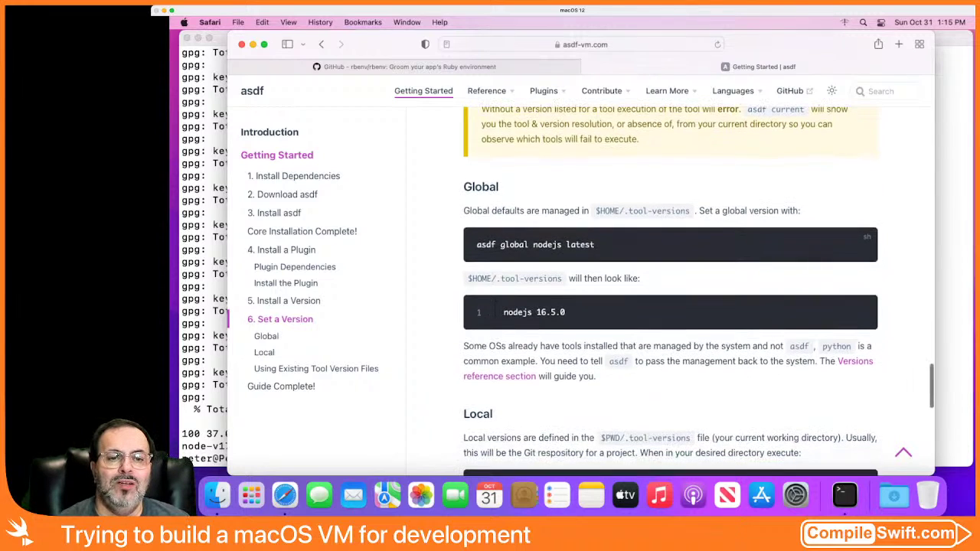
scroll(670, 291, "down", 10)
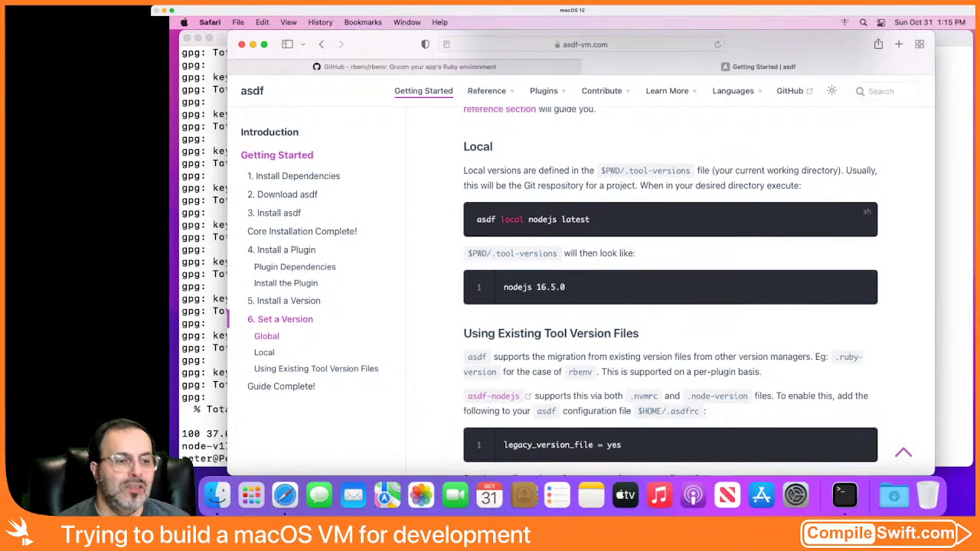
Step: Check the installed Node.js version by running `node -v` in Terminal
key("super+Tab")
type("node ")
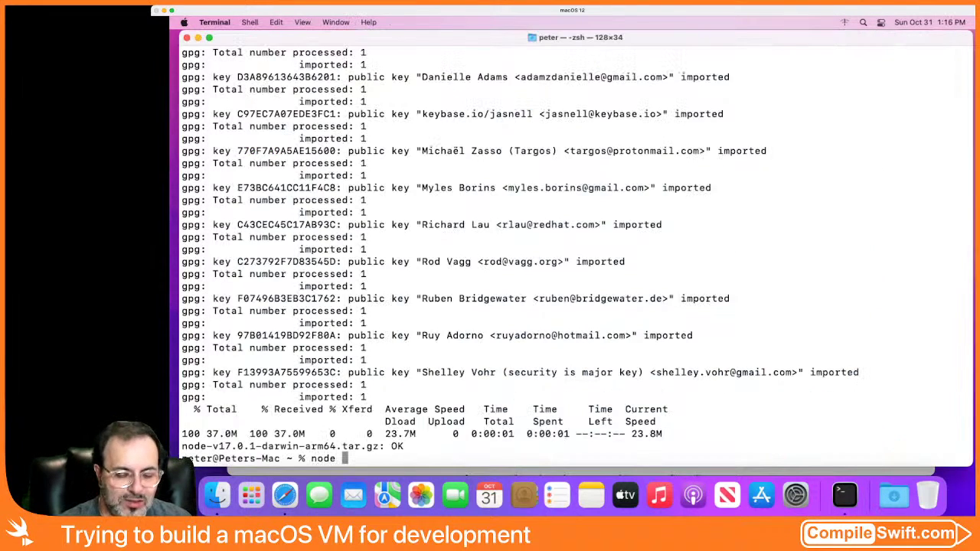
type("-v")
key("Return")
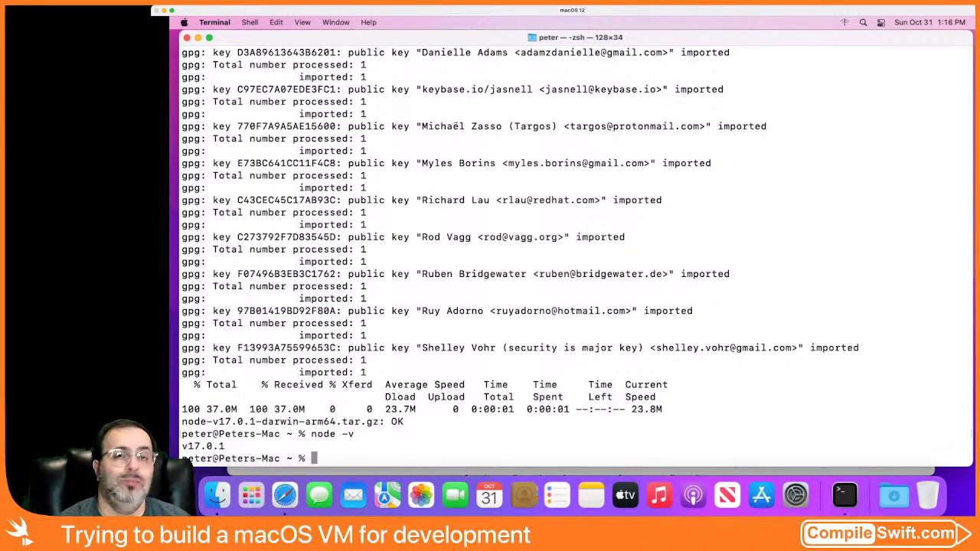
key("Up")
key("Up")
key("Up")
key("Up")
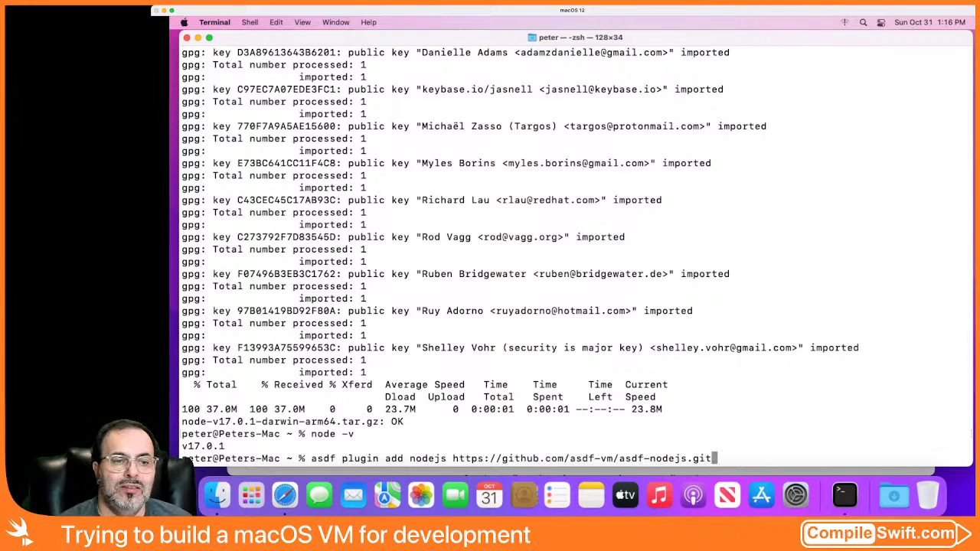
key("BackSpace")
key("BackSpace")
key("BackSpace")
key("BackSpace")
key("BackSpace")
key("BackSpace")
key("BackSpace")
key("BackSpace")
key("BackSpace")
key("BackSpace")
key("BackSpace")
key("BackSpace")
key("BackSpace")
key("BackSpace")
key("BackSpace")
key("BackSpace")
key("BackSpace")
key("BackSpace")
key("BackSpace")
key("BackSpace")
key("BackSpace")
key("BackSpace")
key("BackSpace")
key("BackSpace")
key("BackSpace")
key("BackSpace")
key("BackSpace")
key("BackSpace")
key("BackSpace")
key("BackSpace")
key("BackSpace")
key("BackSpace")
key("BackSpace")
key("BackSpace")
key("BackSpace")
key("BackSpace")
key("BackSpace")
key("BackSpace")
key("BackSpace")
key("BackSpace")
key("BackSpace")
key("BackSpace")
key("BackSpace")
key("BackSpace")
key("BackSpace")
key("BackSpace")
key("BackSpace")
key("BackSpace")
key("BackSpace")
key("BackSpace")
key("BackSpace")
key("BackSpace")
key("BackSpace")
key("BackSpace")
key("BackSpace")
key("BackSpace")
key("BackSpace")
key("BackSpace")
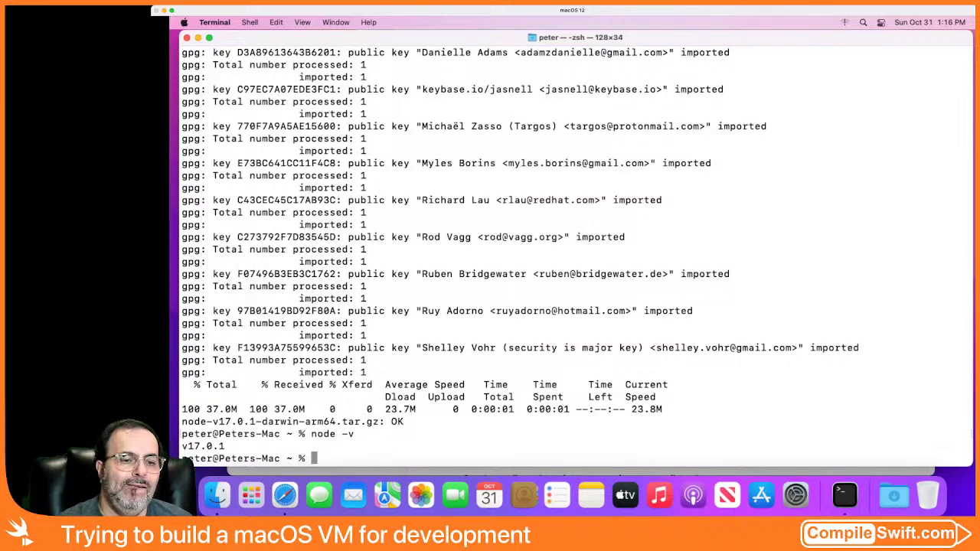
Step: Open the GitHub page of the first-party Ruby plugin from the asdf documentation in Safari
key("super+Tab")
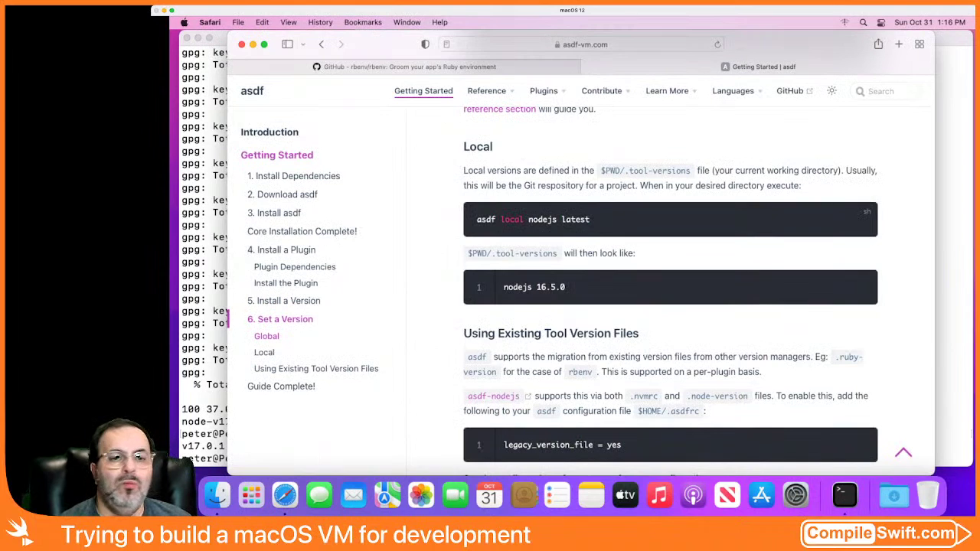
scroll(457, 334, "down", 3)
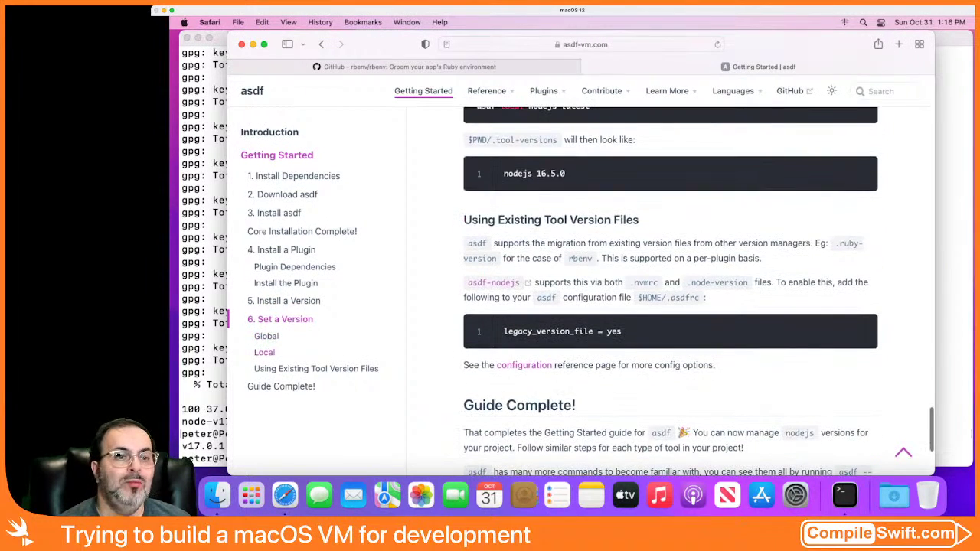
scroll(459, 176, "down", 1)
mouse_move(544, 90)
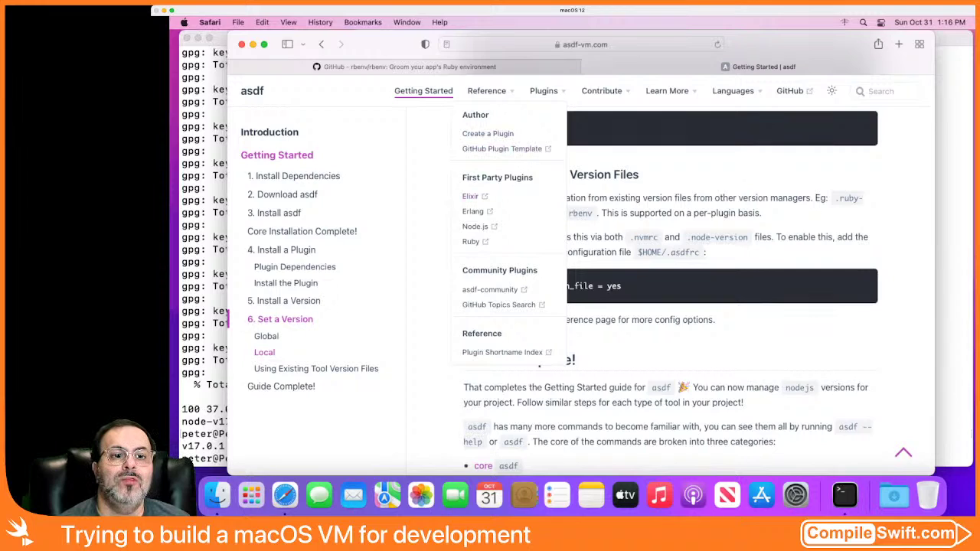
left_click(471, 241)
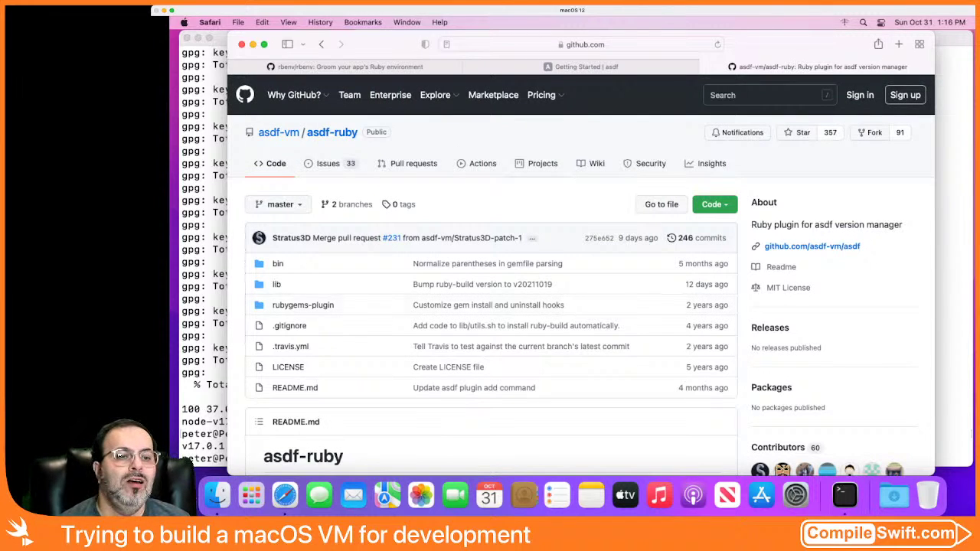
scroll(306, 330, "down", 5)
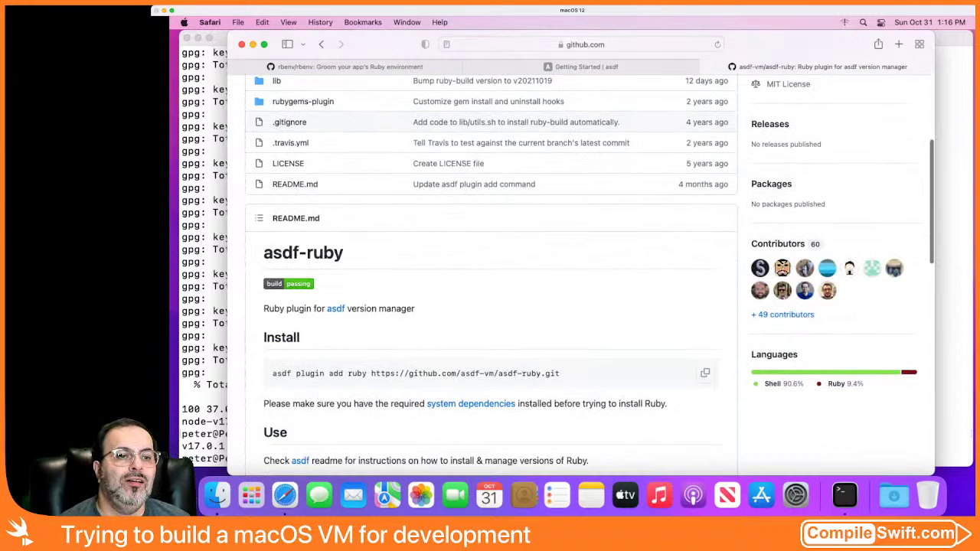
left_click_drag(273, 373, 559, 373)
key("super+c")
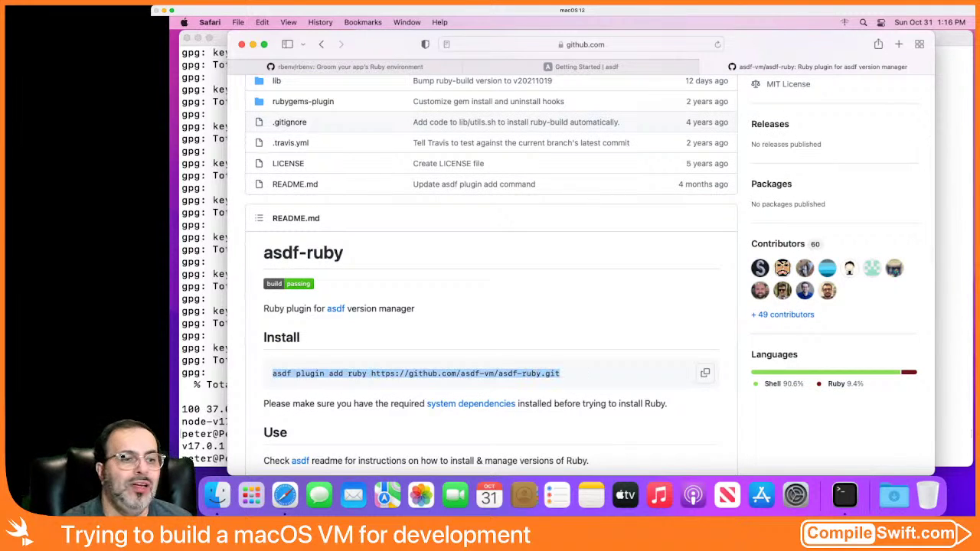
key("super+Tab")
key("super+v")
key("Return")
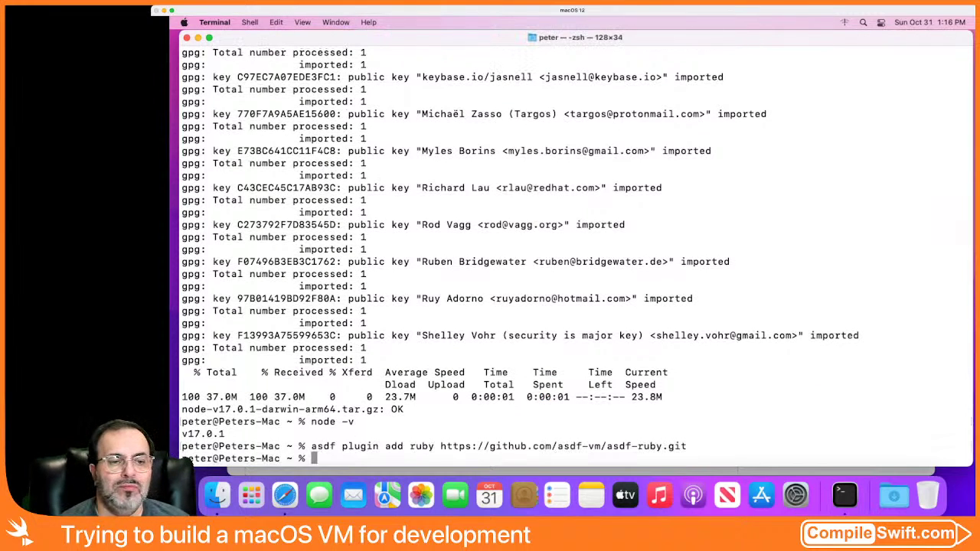
Step: Try to install Ruby by changing the earlier Node.js install command to `asdf install ruby lastest` and running it
key("Up")
key("Up")
key("Up")
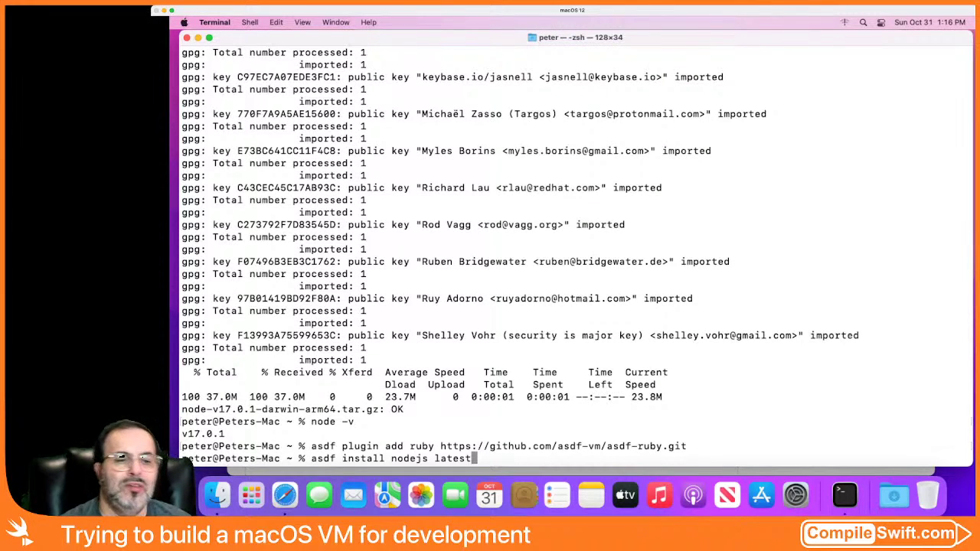
key("BackSpace")
key("BackSpace")
key("BackSpace")
key("BackSpace")
key("BackSpace")
key("BackSpace")
key("BackSpace")
key("BackSpace")
key("BackSpace")
key("BackSpace")
key("BackSpace")
key("BackSpace")
key("BackSpace")
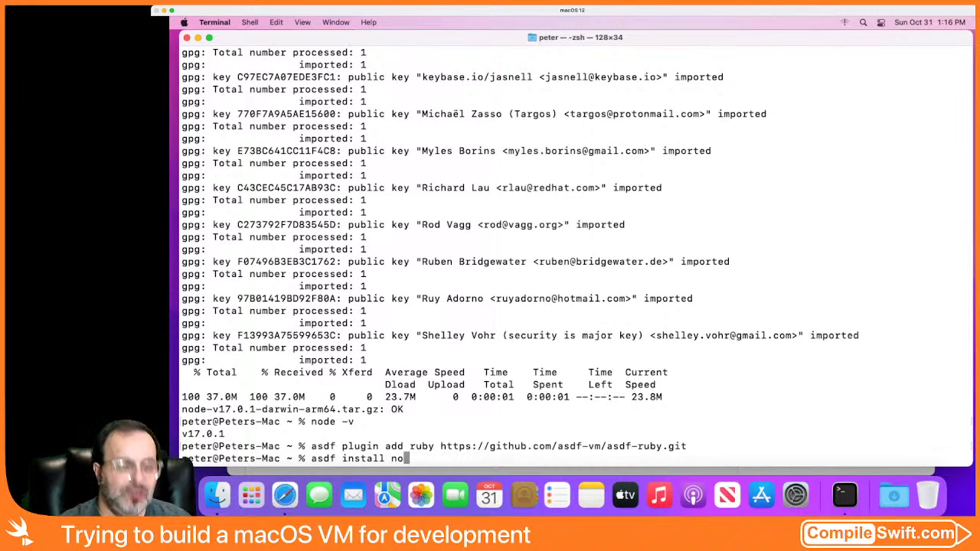
type("ruby lastest")
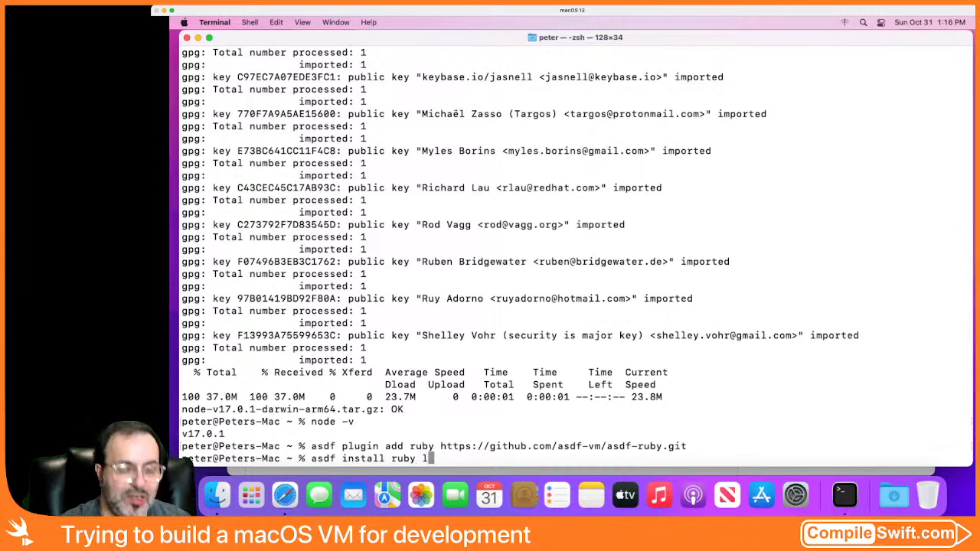
key("Return")
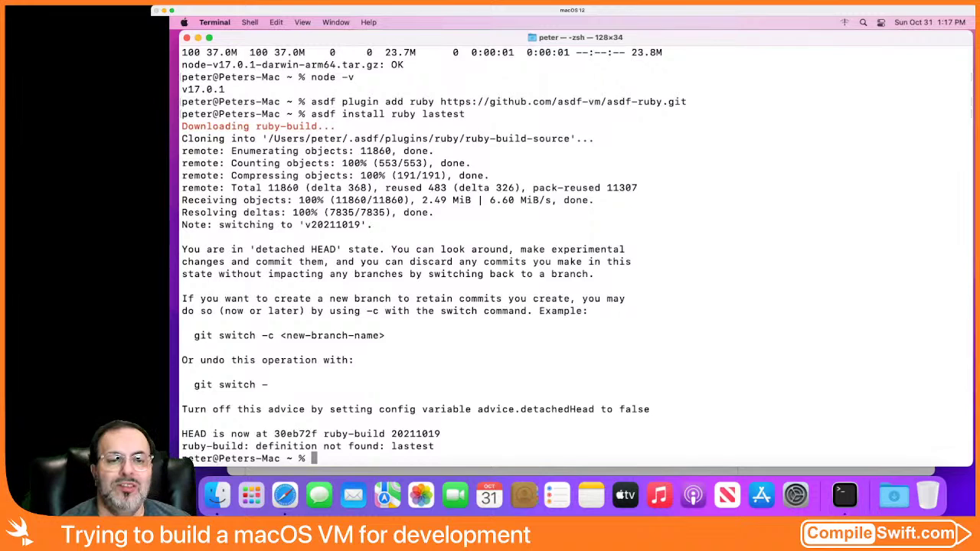
Step: Read the Install, Use and Default gems sections of the asdf-ruby README in Safari for guidance on installing Ruby versions
key("super+Tab")
scroll(490, 276, "down", 2)
scroll(490, 275, "down", 5)
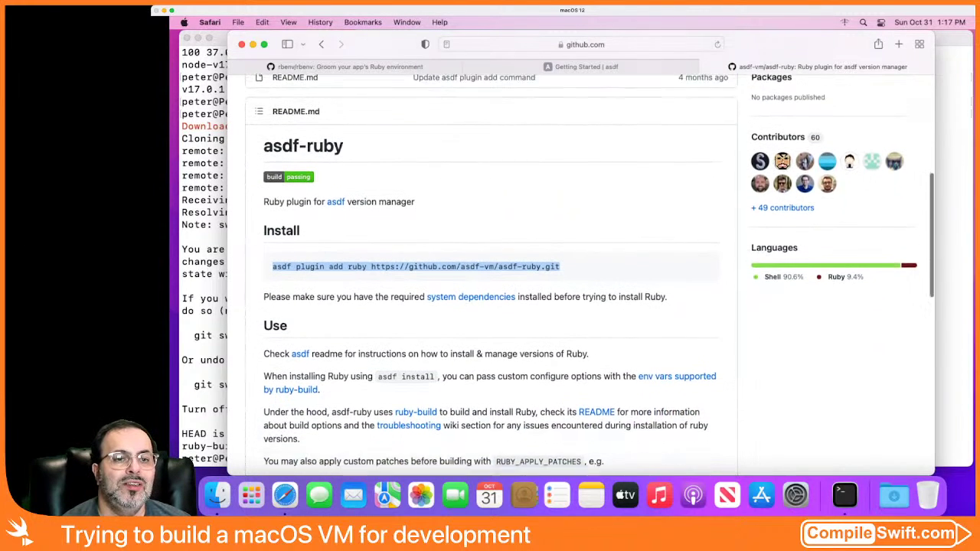
scroll(490, 276, "down", 1)
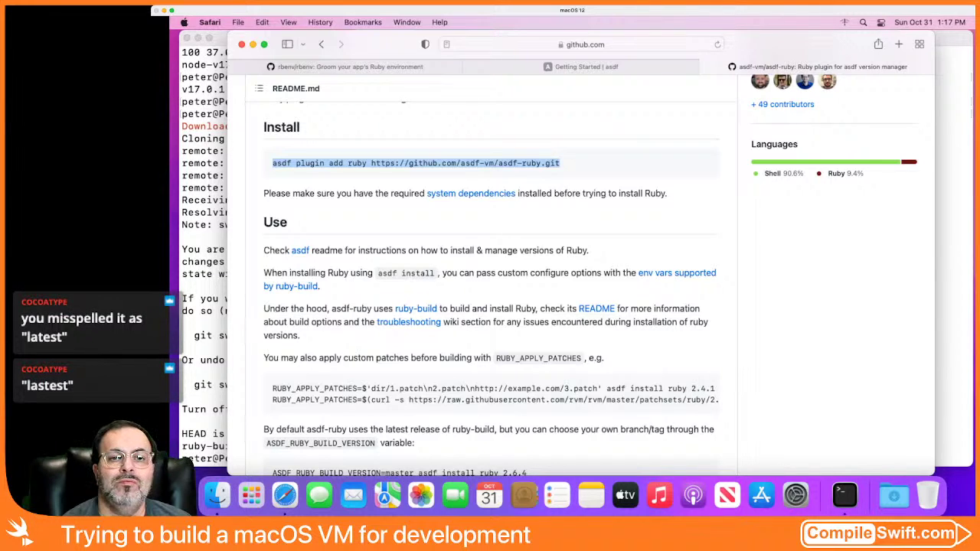
scroll(500, 300, "down", 5)
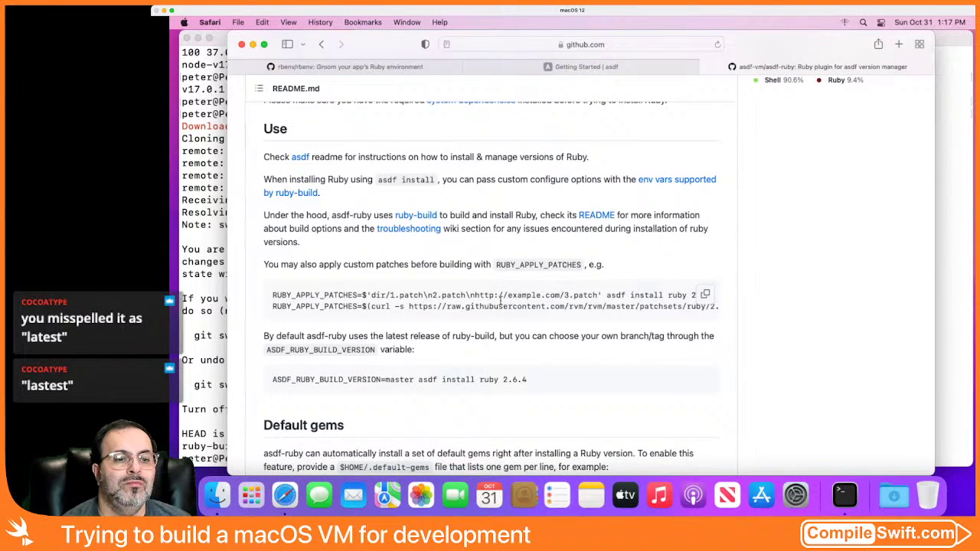
scroll(490, 379, "down", 1)
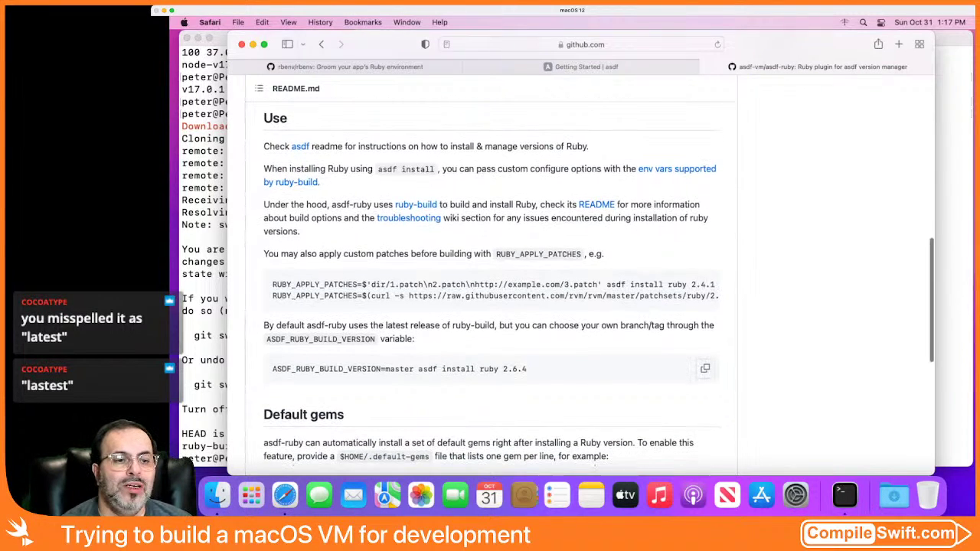
scroll(490, 368, "down", 8)
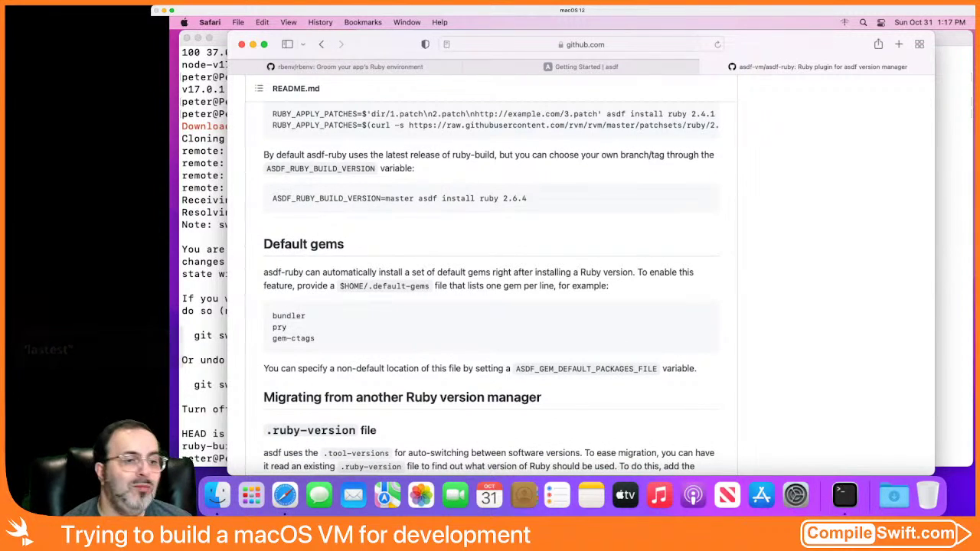
Step: Recall the failed Ruby install command in Terminal, correct its version argument, and run `asdf install ruby latest`
key("super+Tab")
key("Up")
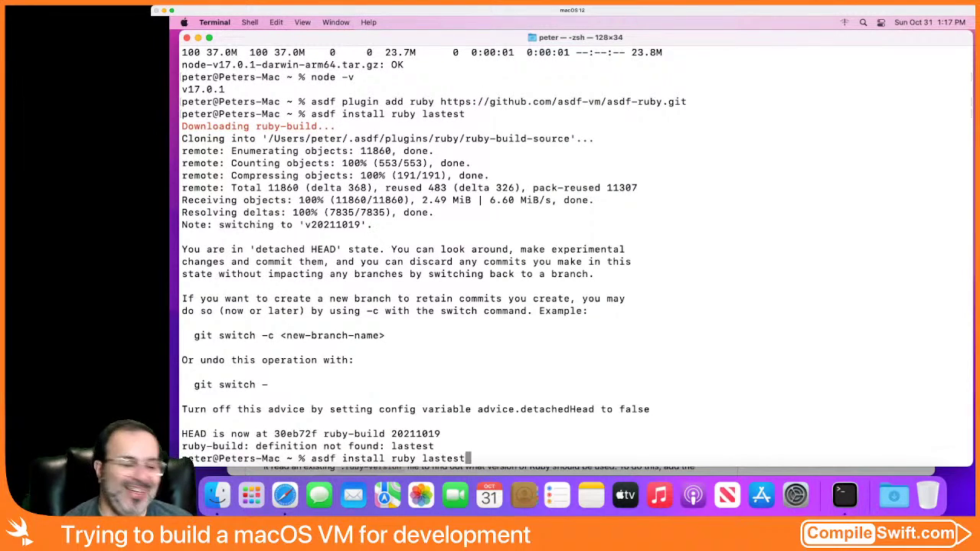
key("Left")
key("Left")
key("Left")
key("Left")
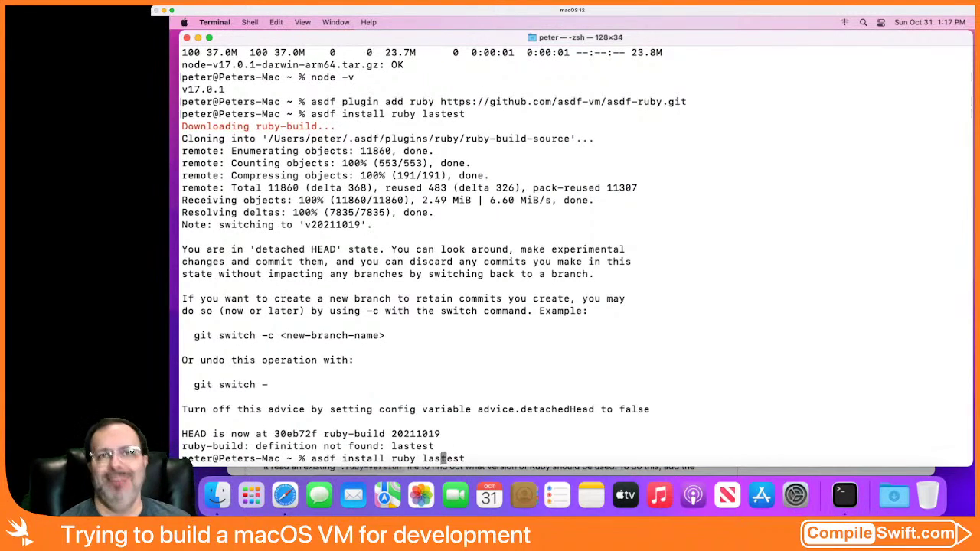
key("Left")
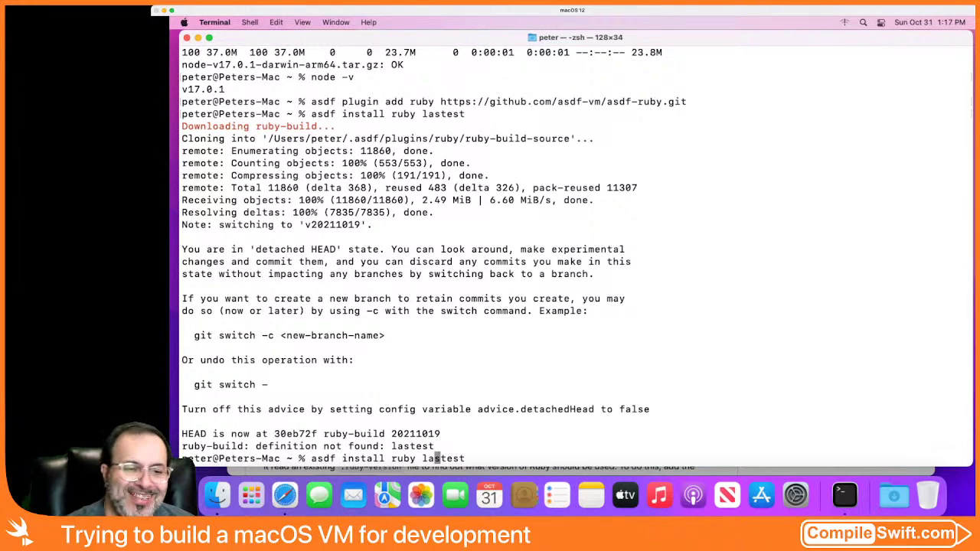
key("Right")
key("BackSpace")
key("Right")
key("Right")
key("Right")
key("Right")
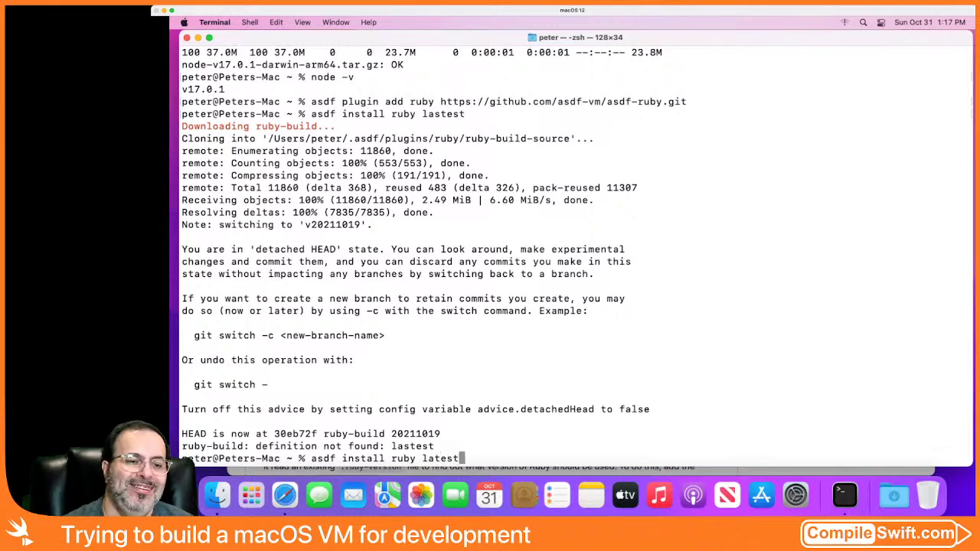
key("Return")
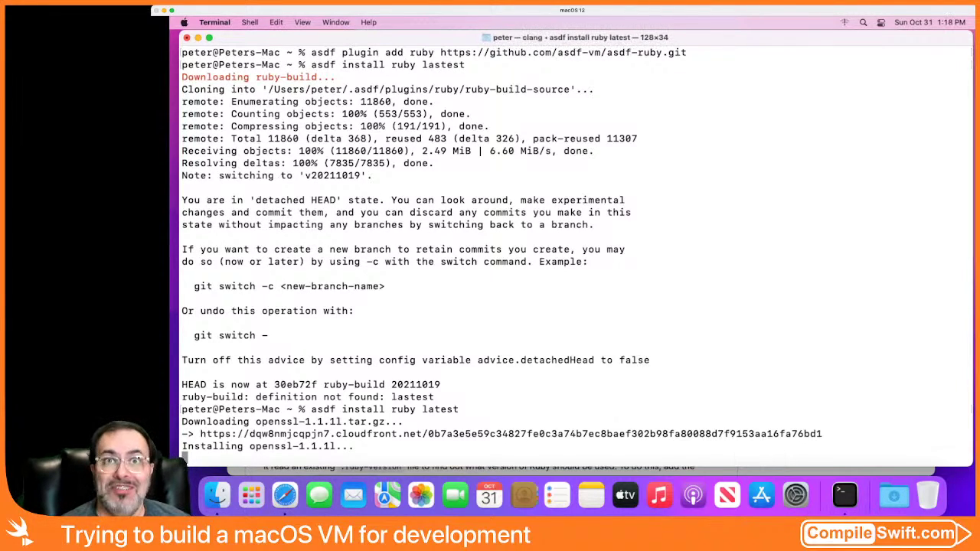
Step: Read the rest of the asdf-ruby README in Safari and close its GitHub page
key("super+Tab")
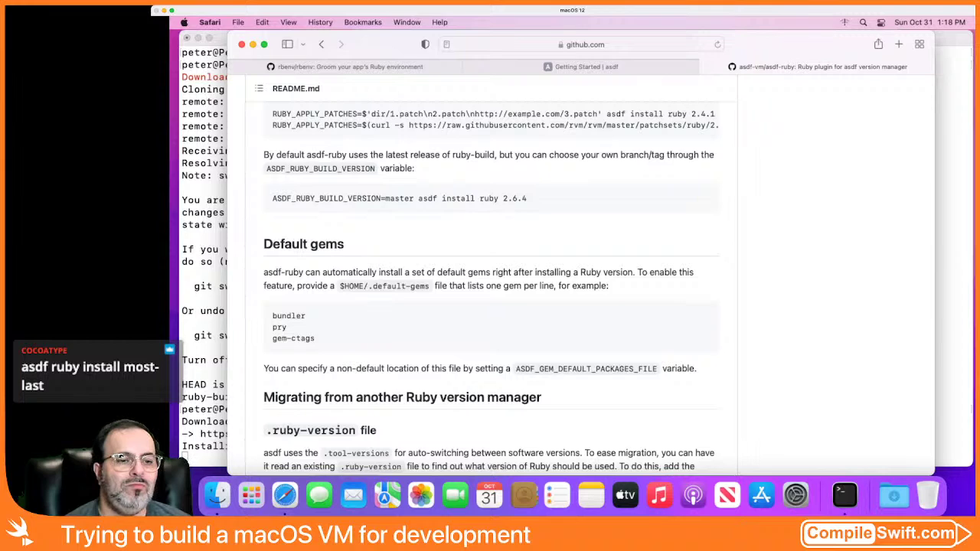
scroll(490, 276, "down", 5)
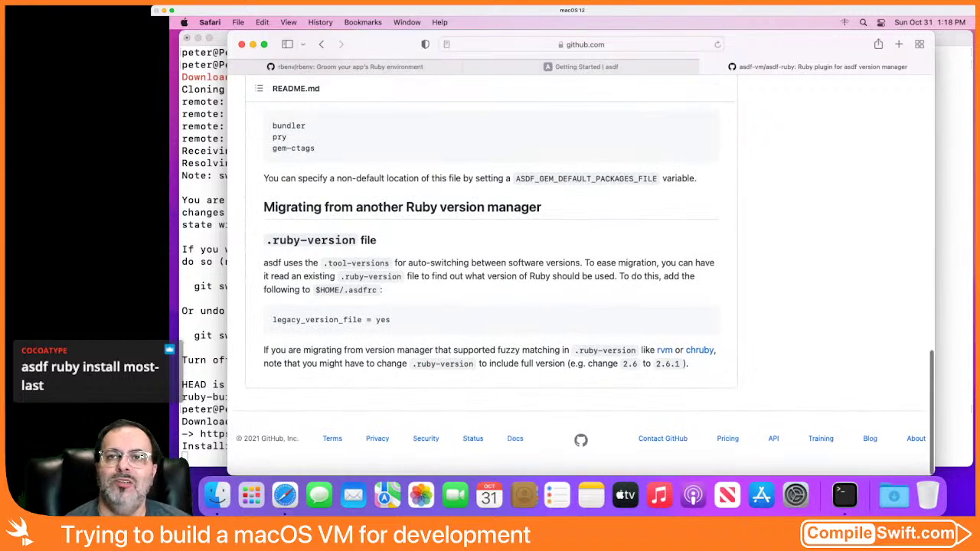
key("super+Up")
scroll(582, 284, "down", 1)
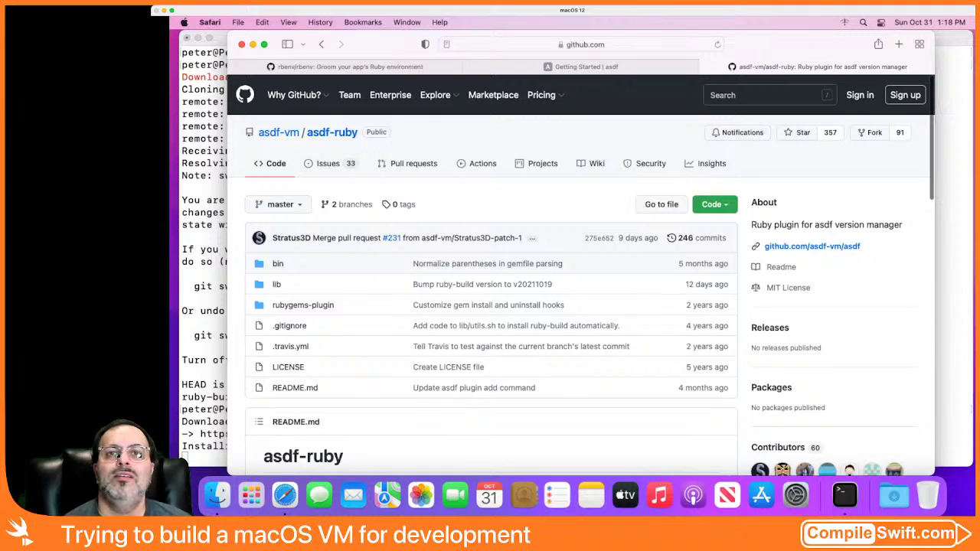
key("super+w")
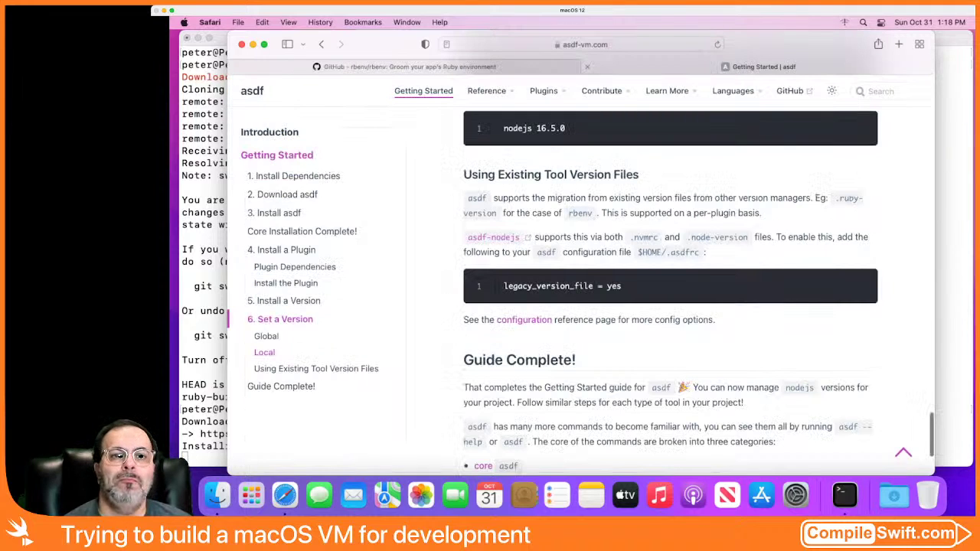
Step: Browse the plugin repositories on the asdf-community GitHub page linked from the asdf documentation, and close that page
scroll(670, 291, "down", 1)
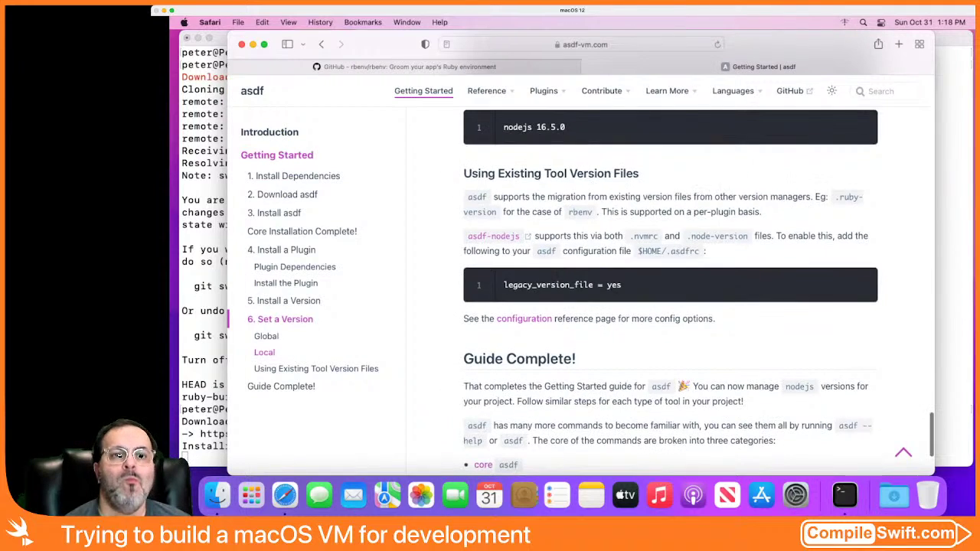
mouse_move(543, 90)
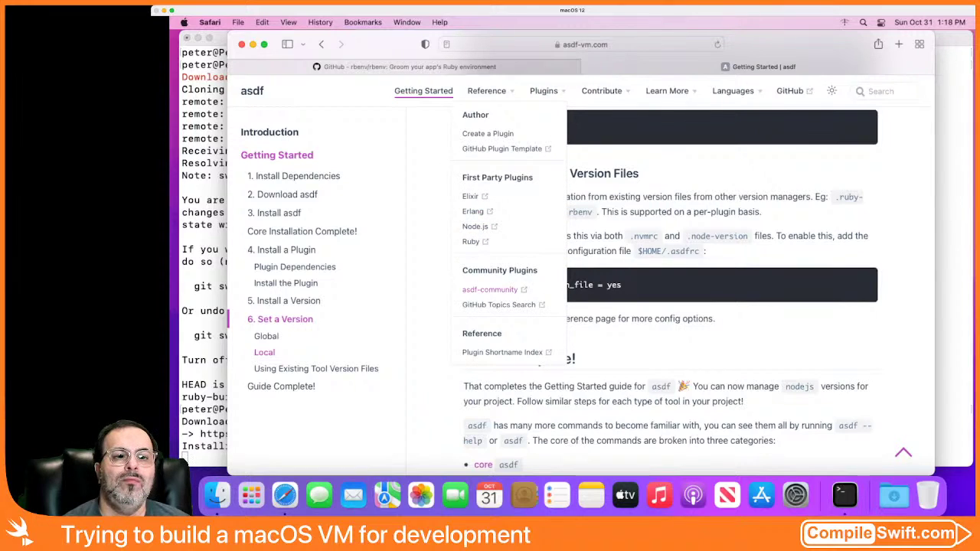
left_click(490, 290)
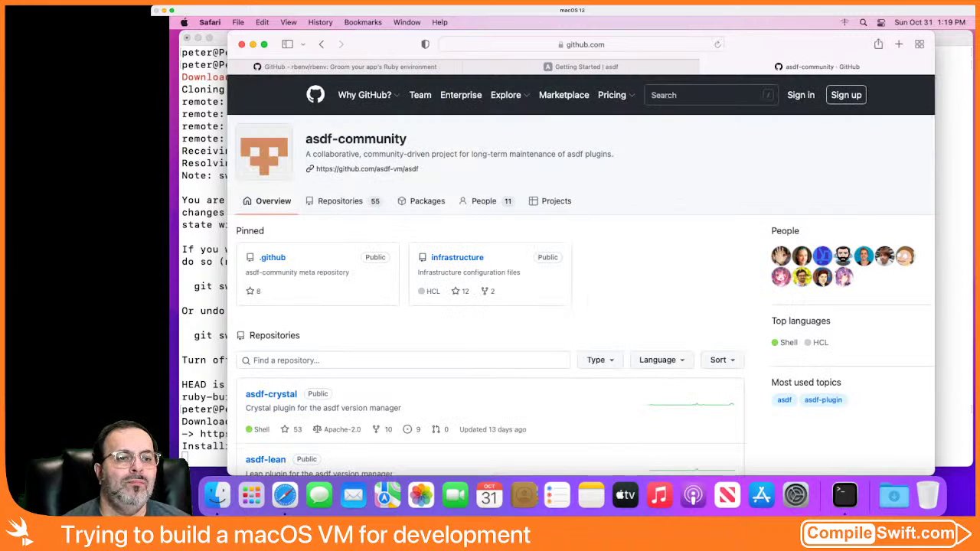
scroll(582, 307, "down", 3)
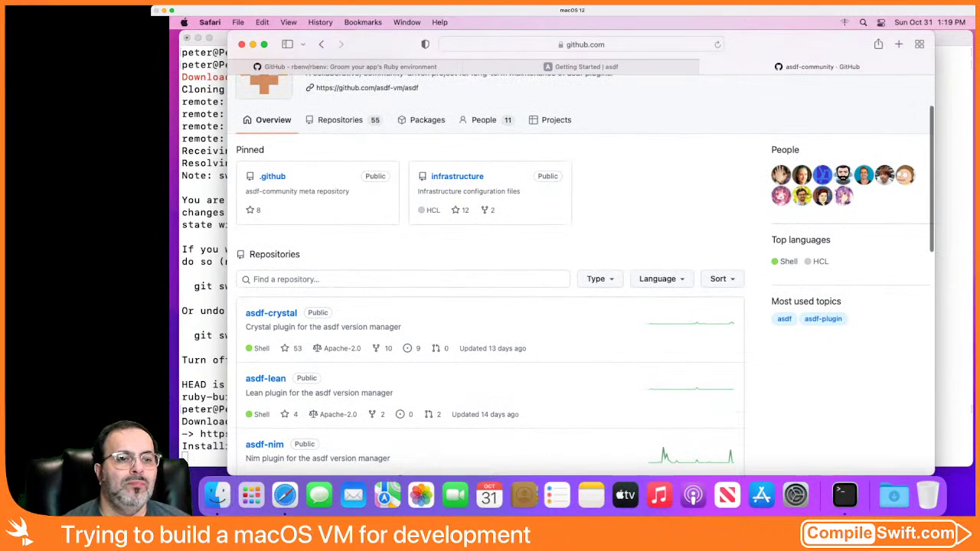
scroll(580, 276, "down", 10)
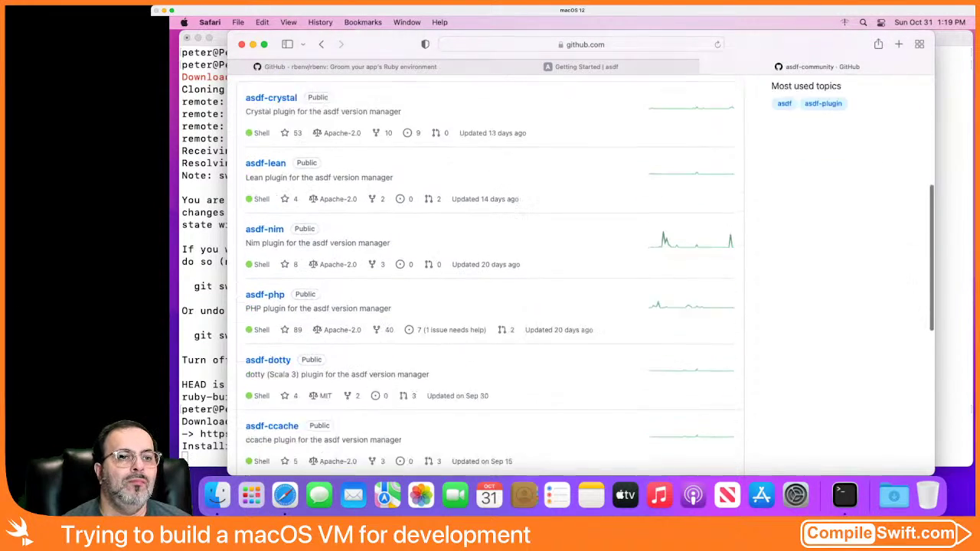
scroll(582, 307, "down", 3)
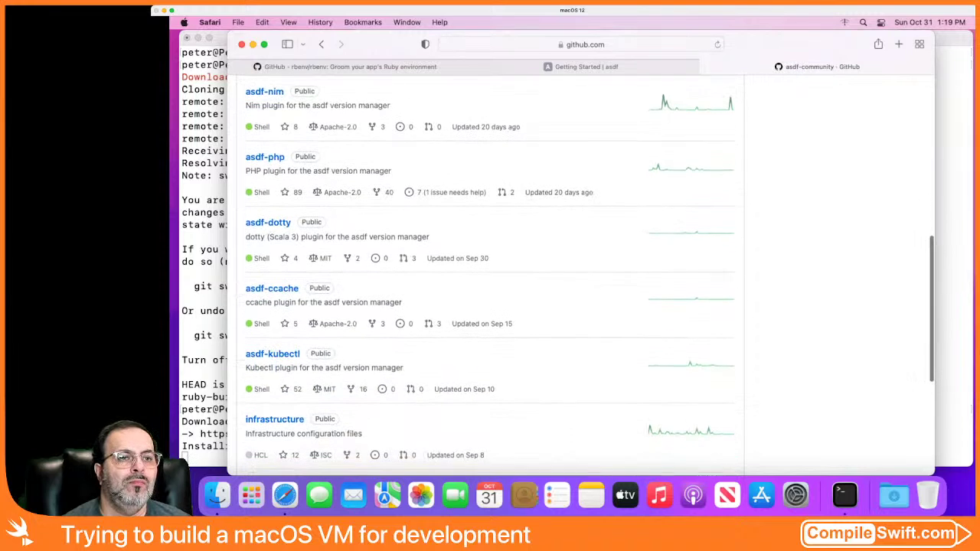
scroll(490, 276, "down", 8)
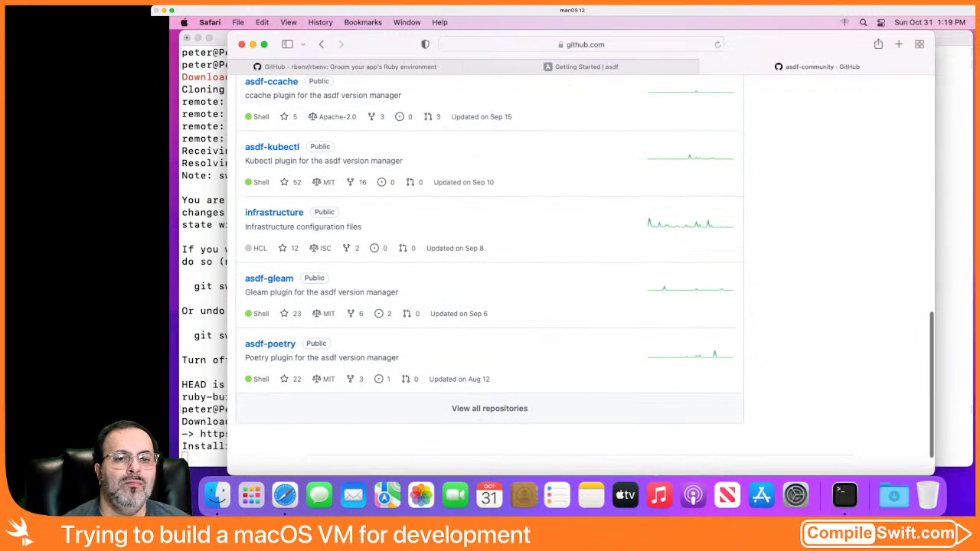
scroll(490, 276, "up", 20)
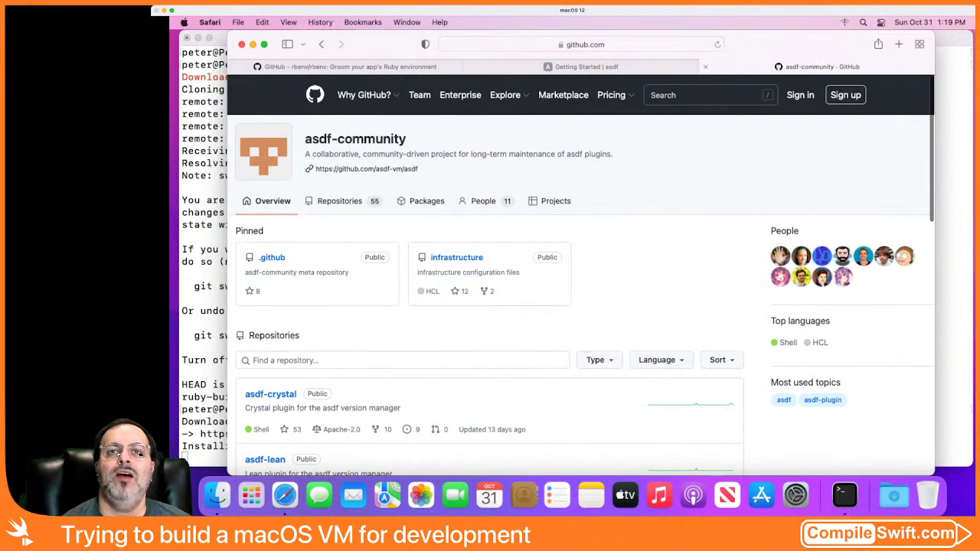
key("super+w")
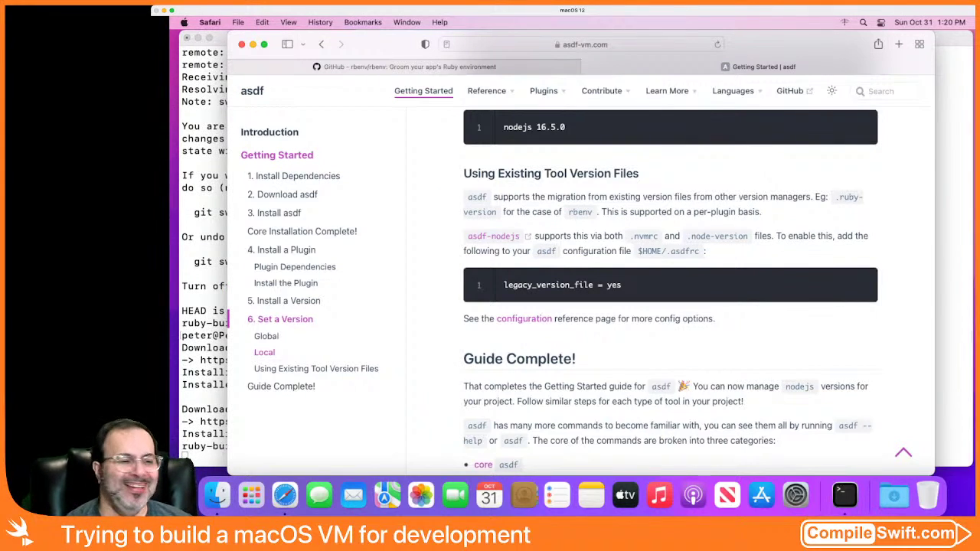
Step: Check the progress of the Ruby installation in Terminal and quit Safari
key("super+Tab")
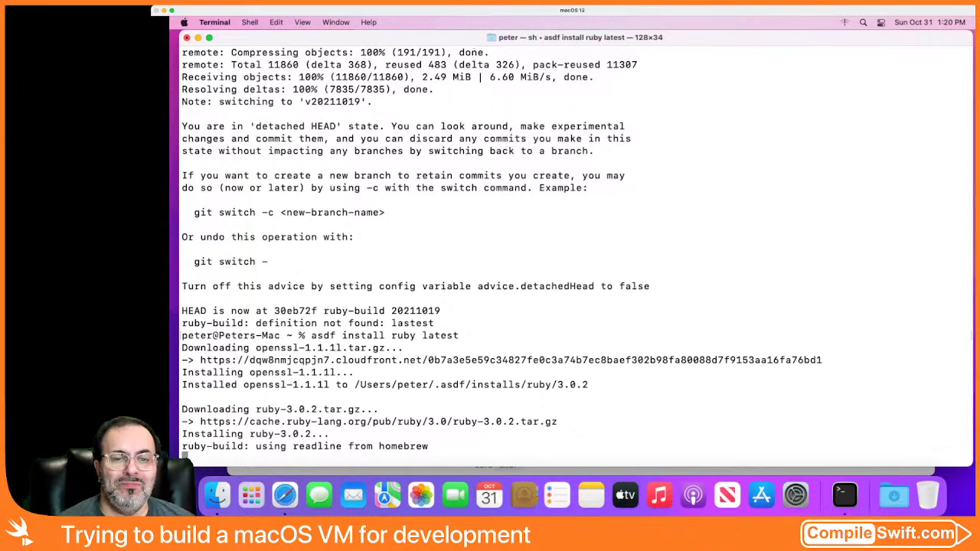
key("super+Tab")
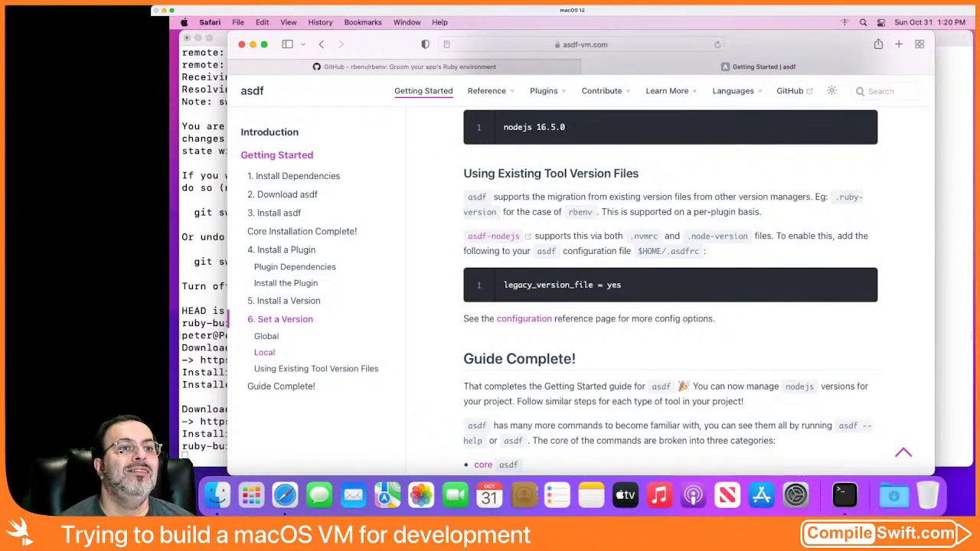
left_click(210, 21)
left_click(216, 193)
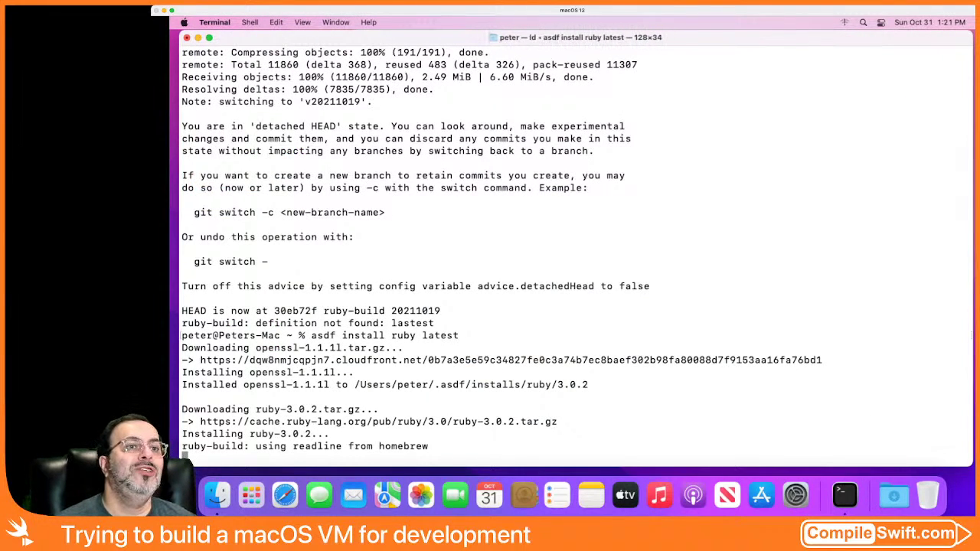
Step: Inspect the scaled resolutions in the Displays preferences, restore Default for Display, and quit System Preferences
left_click(184, 22)
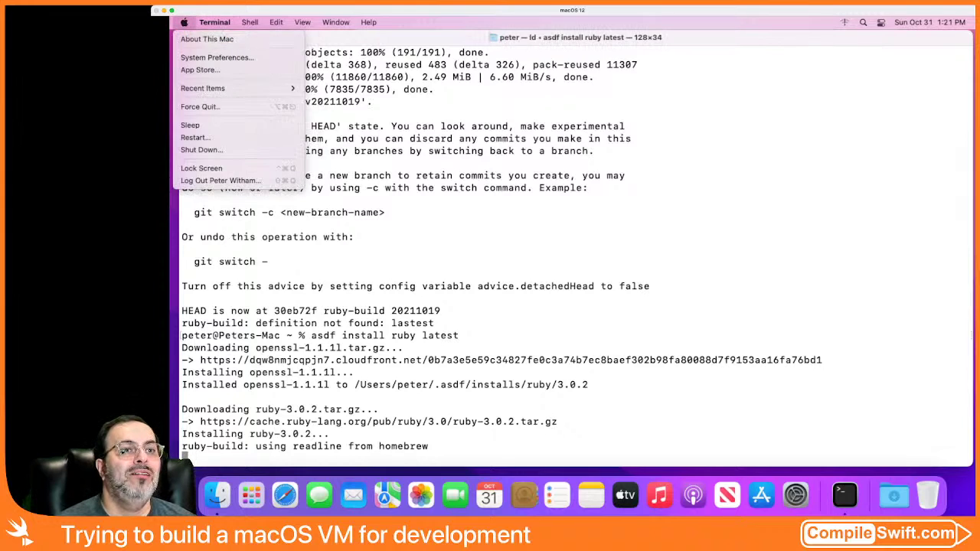
left_click(216, 58)
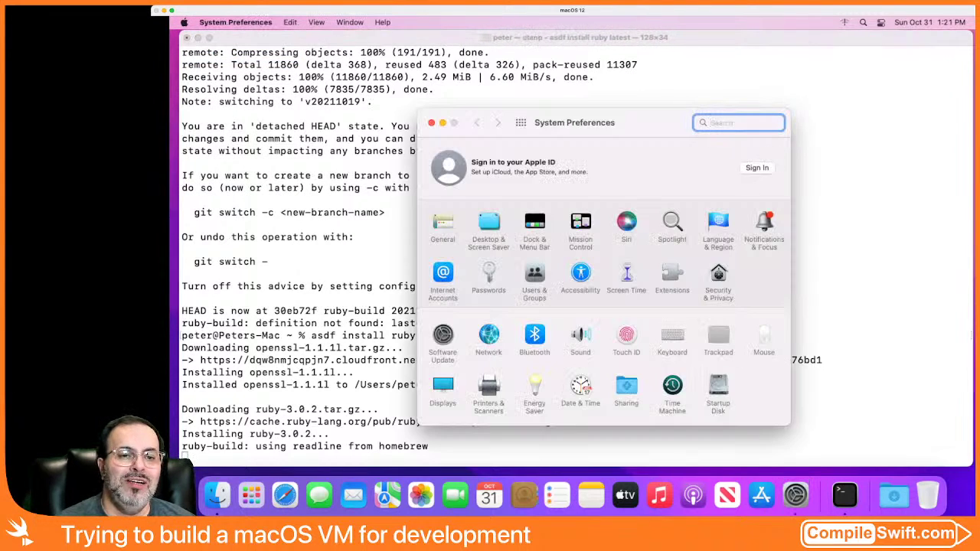
left_click(443, 389)
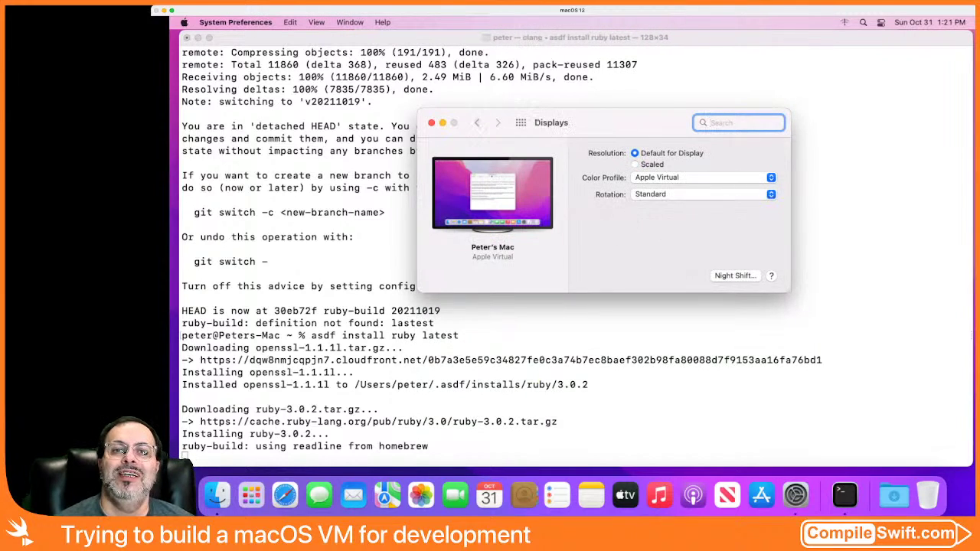
left_click(635, 164)
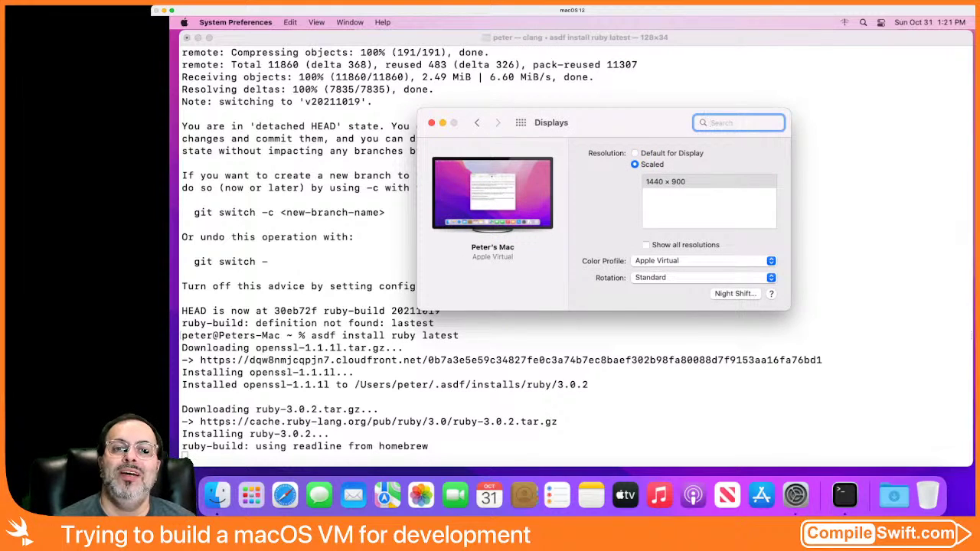
left_click(634, 153)
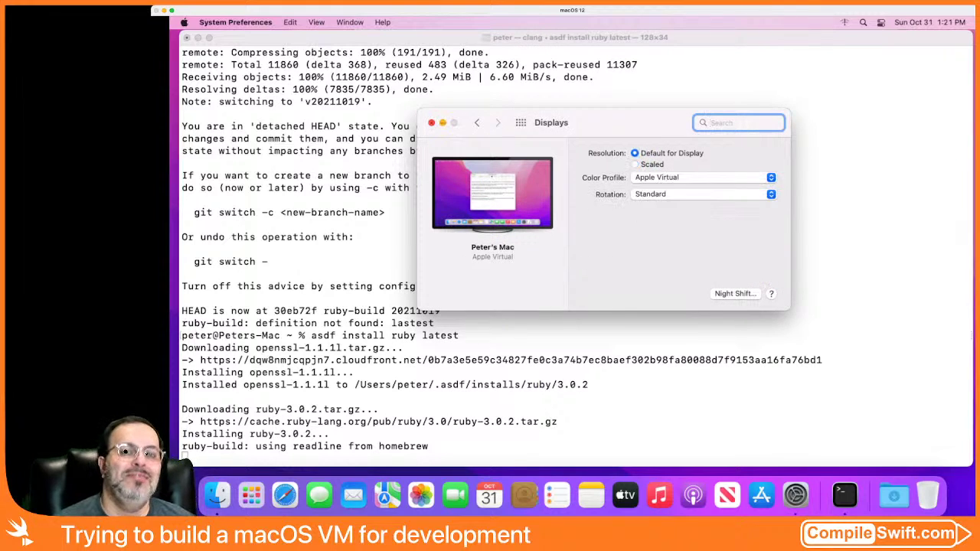
key("super+q")
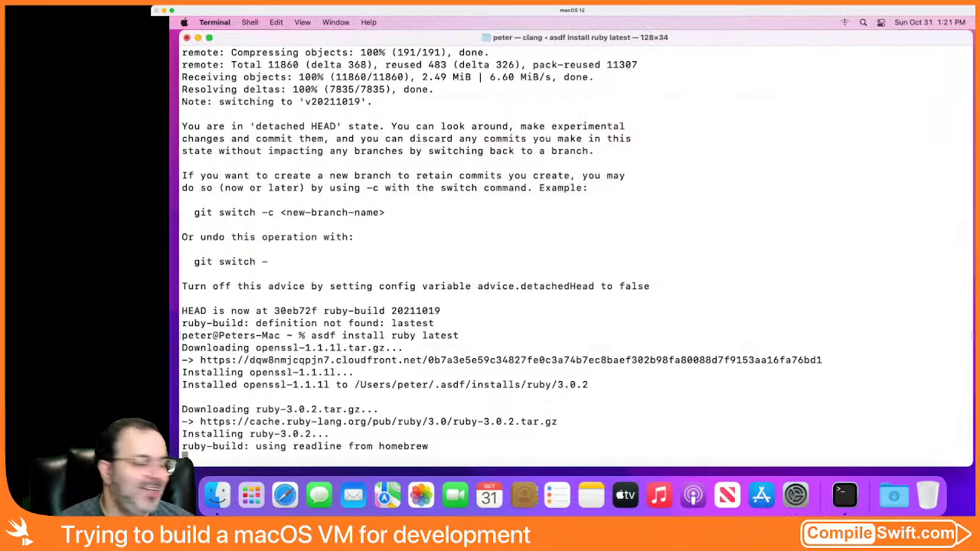
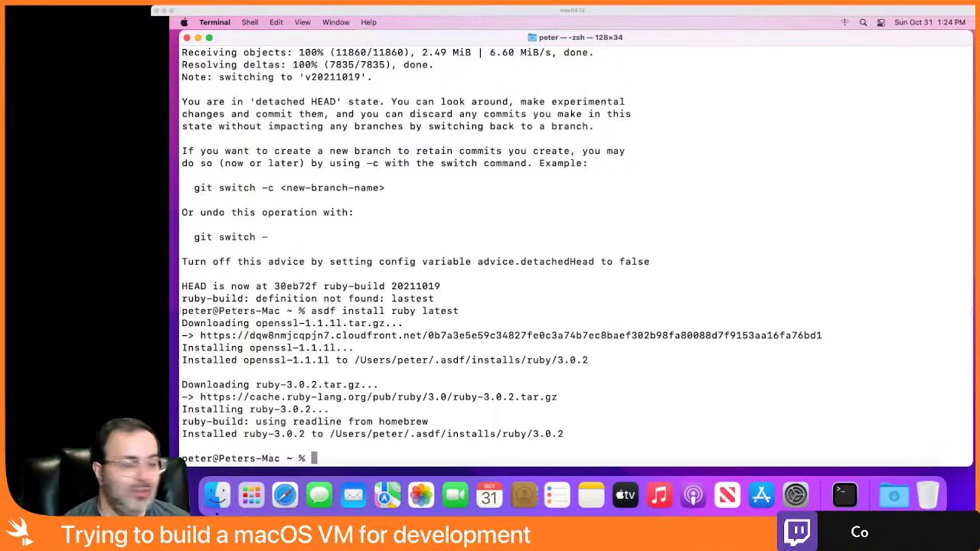
Step: Try to install the bundler, filewatcher and colorls gems with a single gem install command
type("ruby")
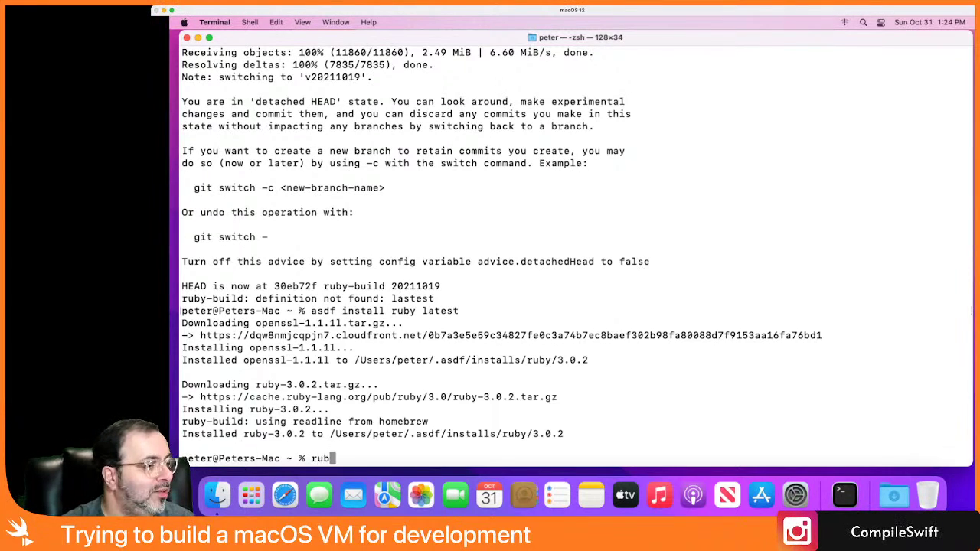
key("BackSpace")
key("BackSpace")
key("BackSpace")
key("BackSpace")
type("gem install ")
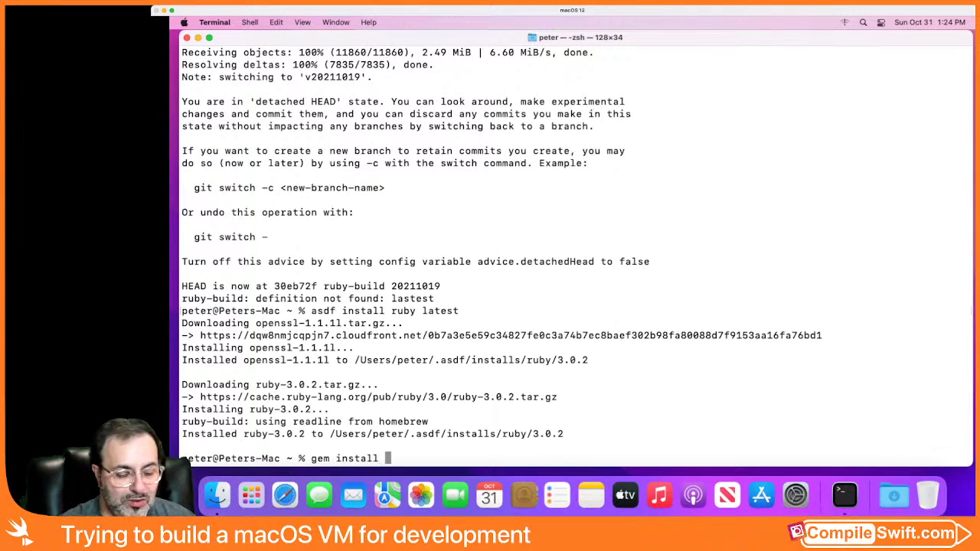
type("bundler filewatcher cocoa")
key("BackSpace")
key("BackSpace")
key("BackSpace")
key("BackSpace")
key("BackSpace")
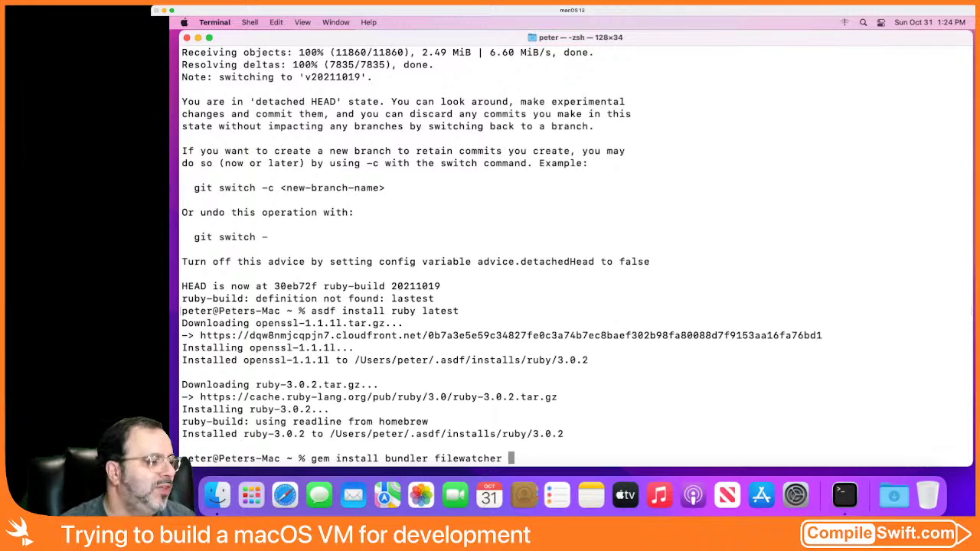
type("colorls")
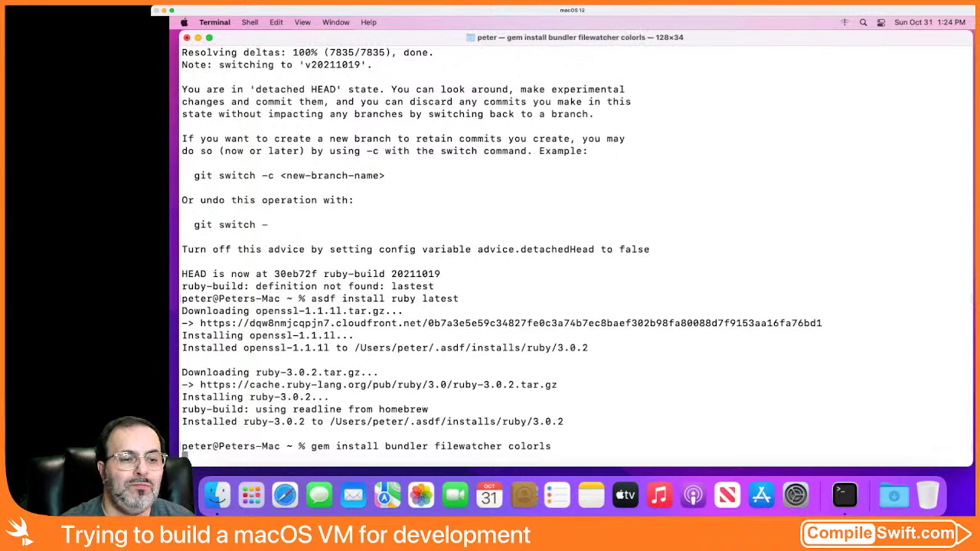
key("Return")
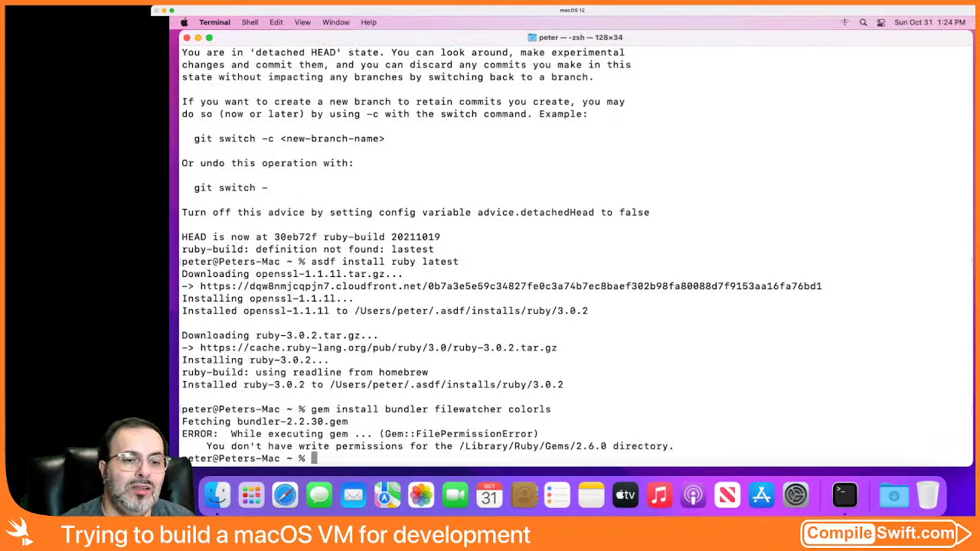
Step: Rerun the bundler, filewatcher and colorls gem installation with sudo, entering the account password
key("Up")
key("Left")
key("Left")
key("Left")
key("Left")
key("Left")
key("Left")
key("Left")
key("Left")
key("Left")
key("Left")
key("Left")
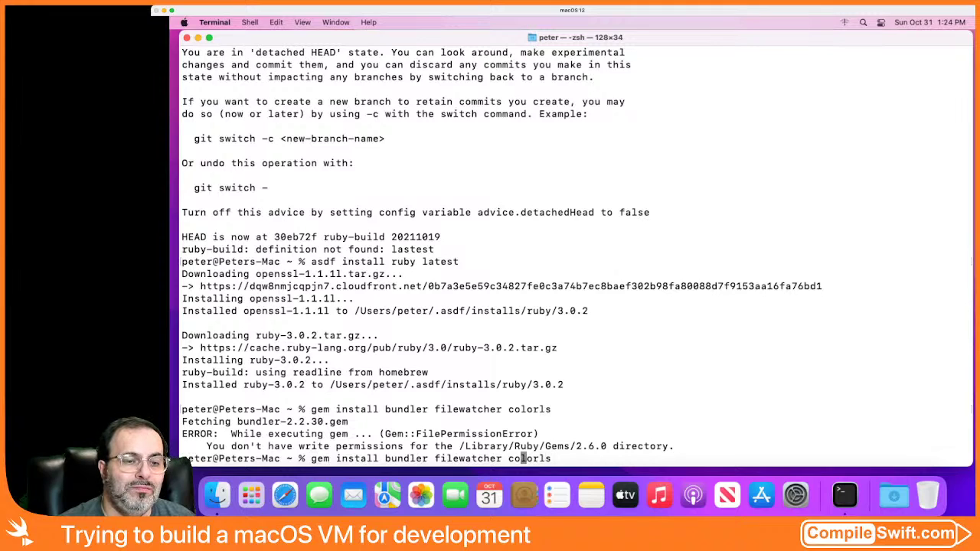
key("Left")
key("Left")
key("Left")
key("Left")
key("Left")
key("Left")
key("Left")
key("Left")
key("Left")
key("Left")
key("Left")
key("Left")
key("Left")
key("Left")
key("Left")
key("Left")
key("Left")
key("Left")
key("Left")
key("Left")
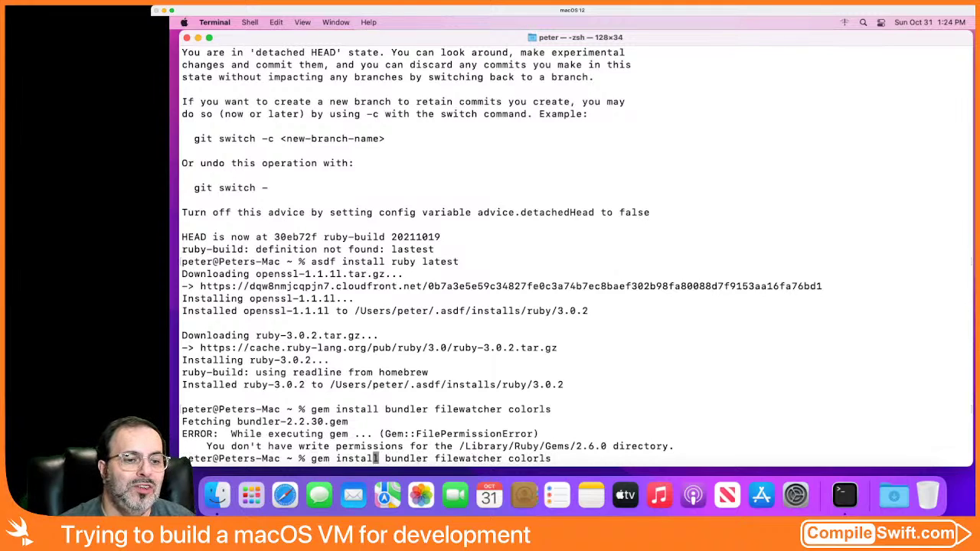
key("Left")
key("Left")
key("Left")
key("Left")
key("Left")
type("sudo")
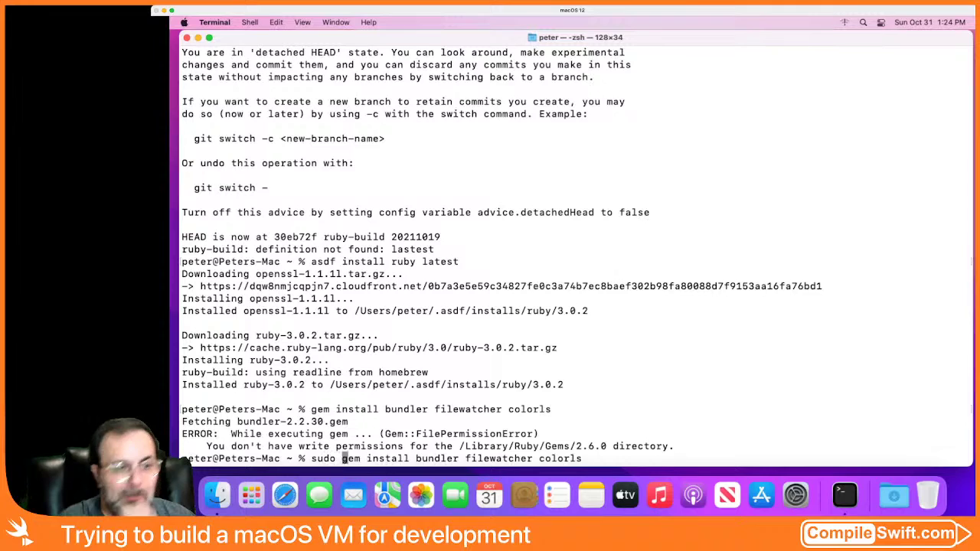
key("Return")
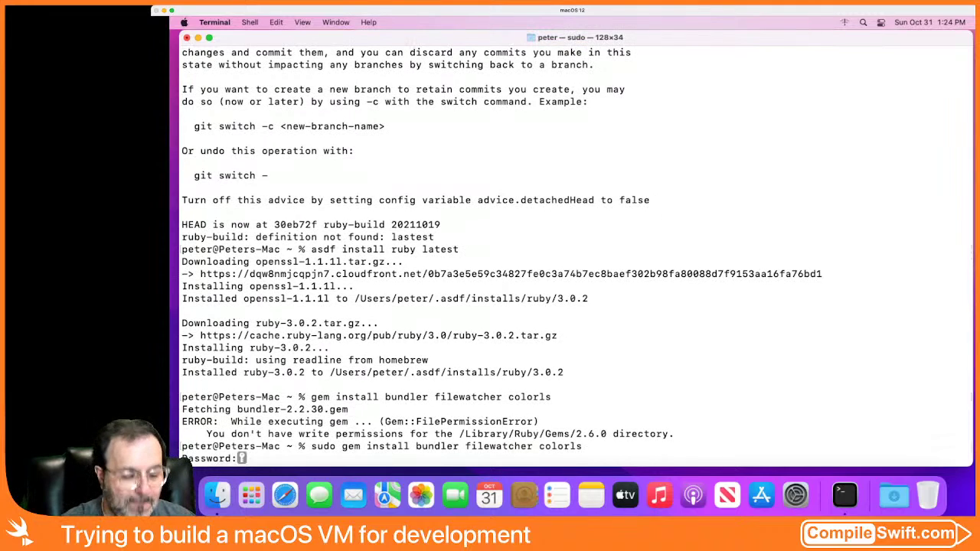
key("Return")
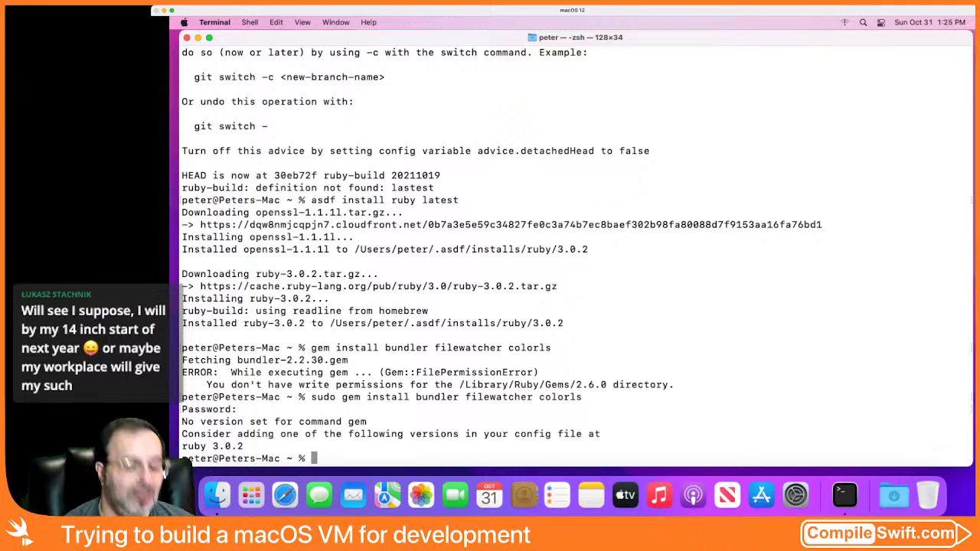
Step: Restart Terminal for a fresh session, with enlarged text and its window filling the screen
key("super+h")
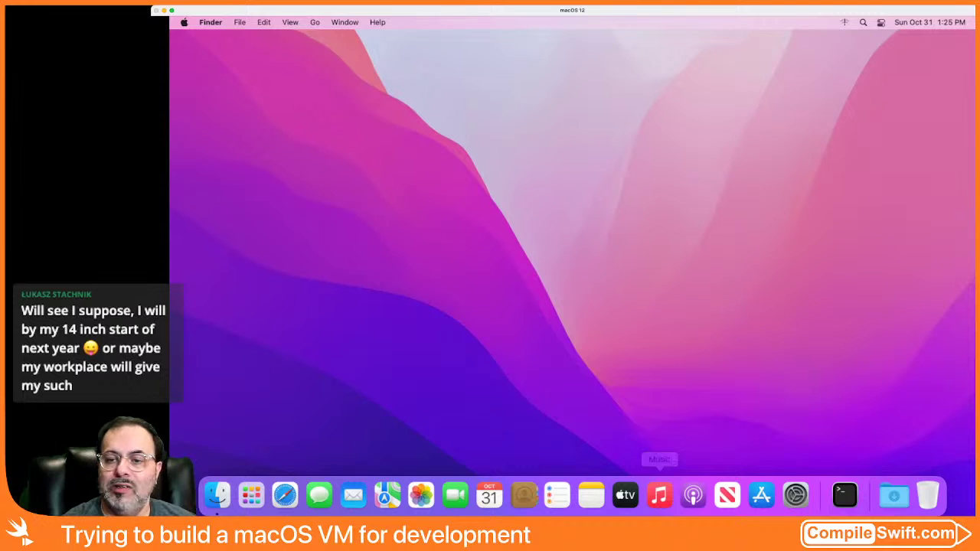
left_click(844, 493)
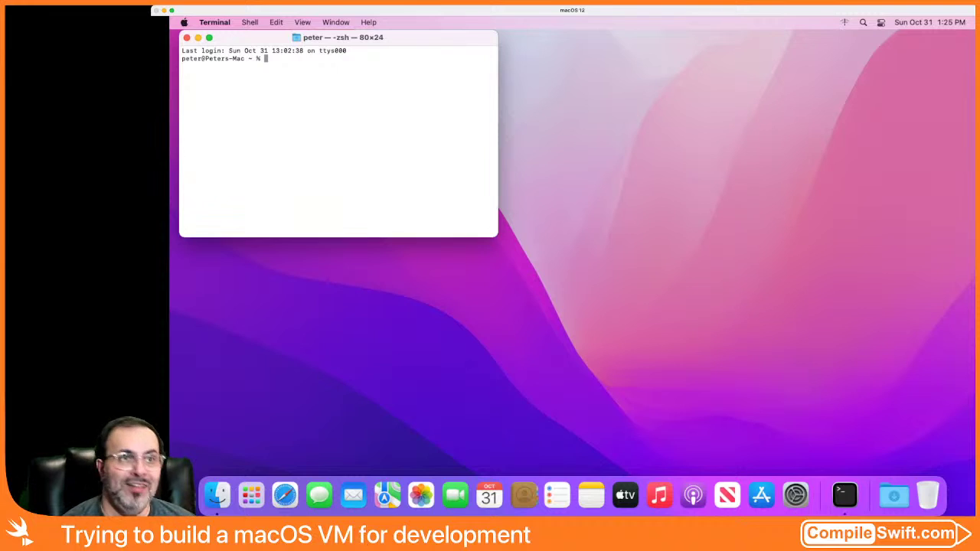
key("super+plus")
key("super+plus")
key("super+plus")
key("super+plus")
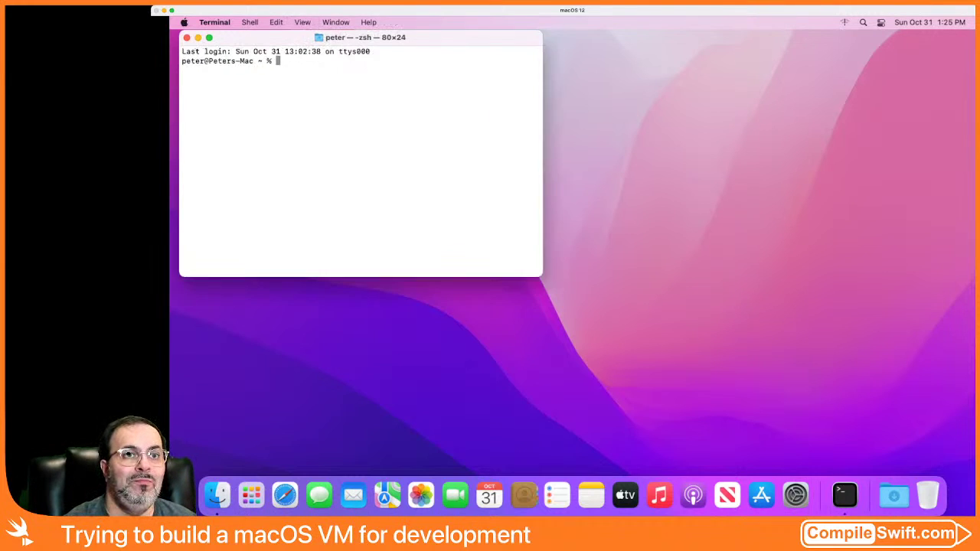
key("super+plus")
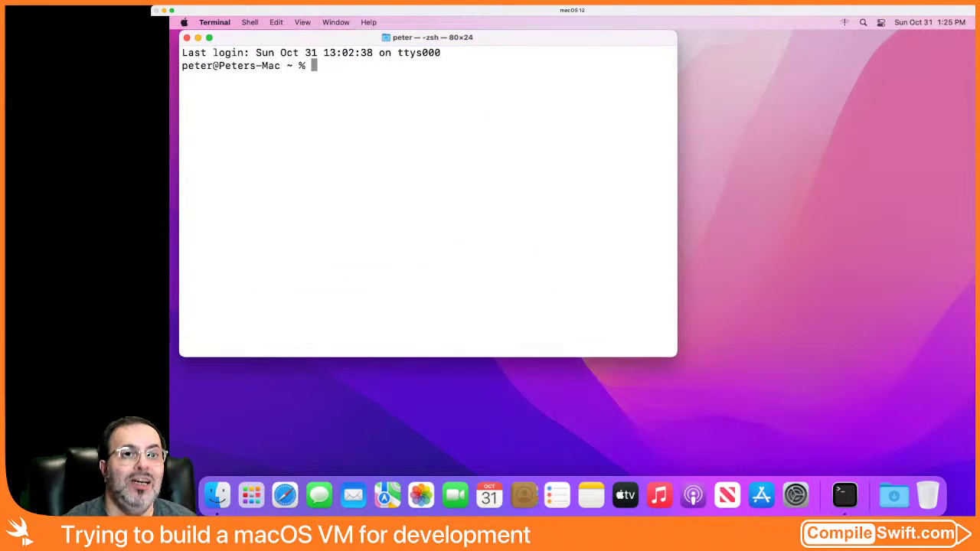
key("super+plus")
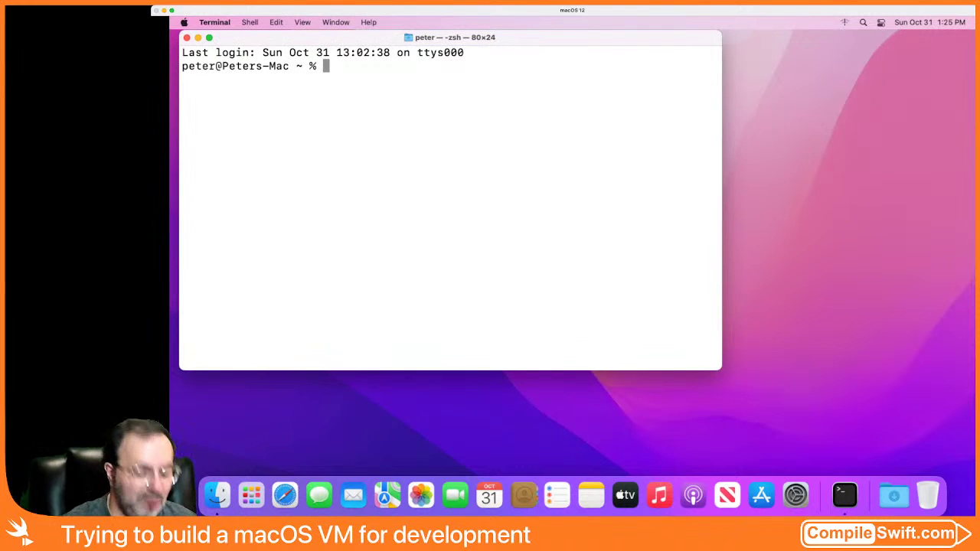
key("super+minus")
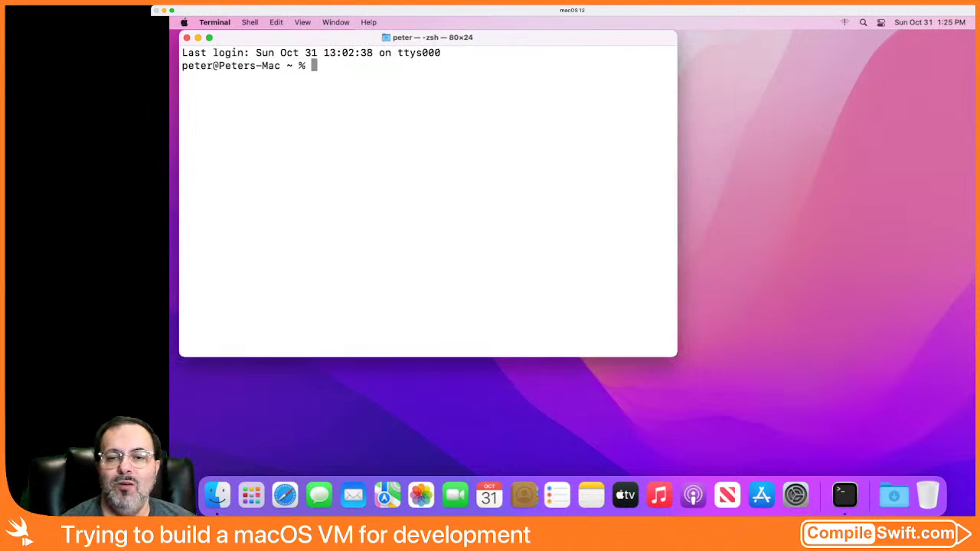
key("ctrl+alt+Return")
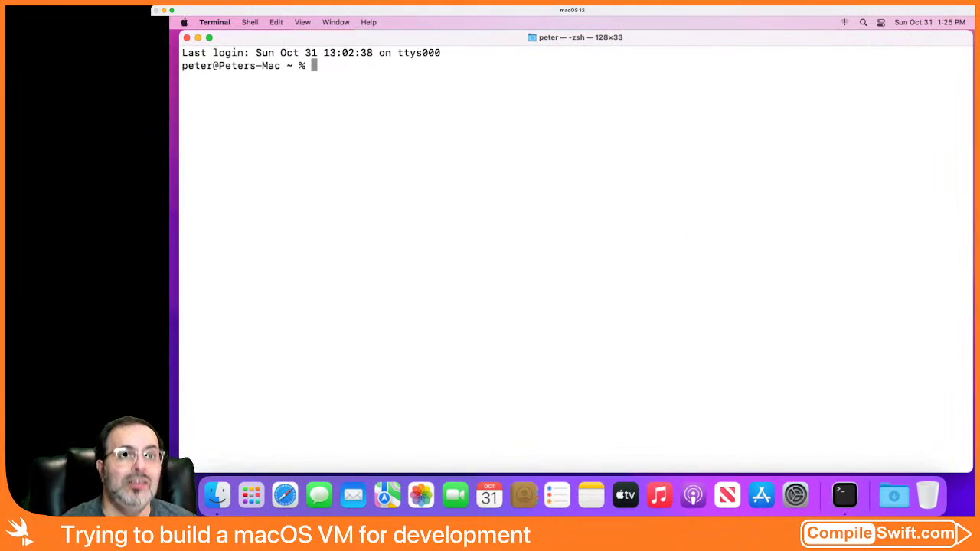
Step: Run sudo gem install bundler filewatcher colorls in the new session and enter the account password
type("sudo gem install bundler filewatcher colorls")
key("Return")
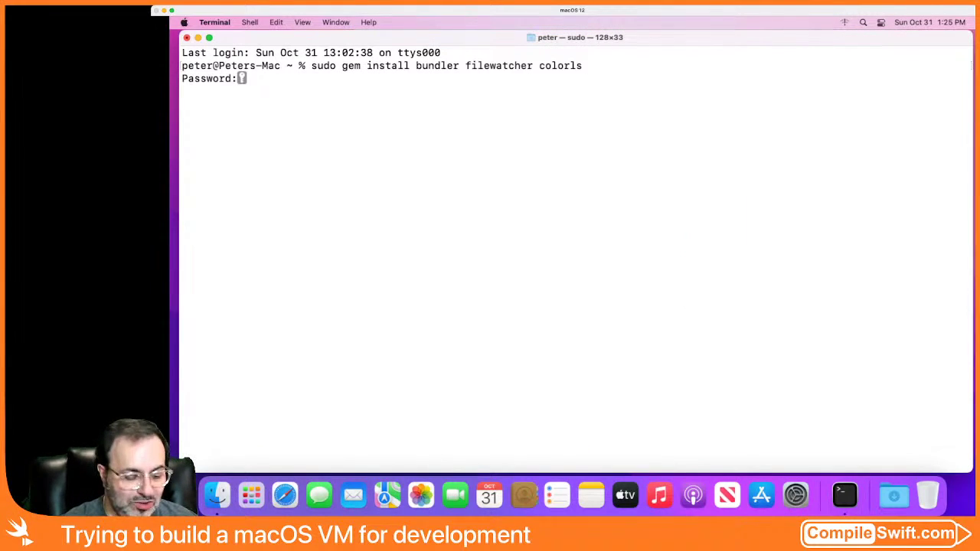
key("Return")
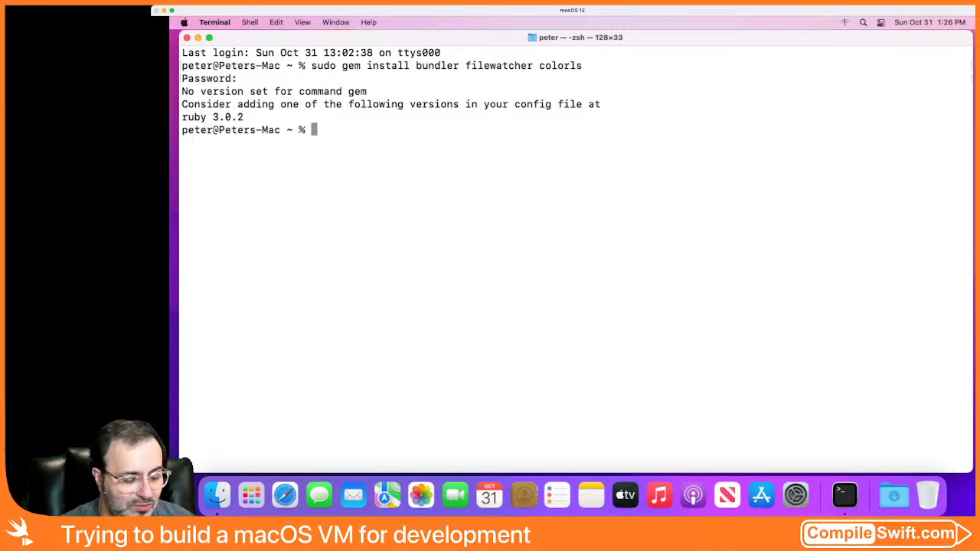
Step: Go to the home directory and list all its files in detail, including hidden ones
type("cd ~")
key("Return")
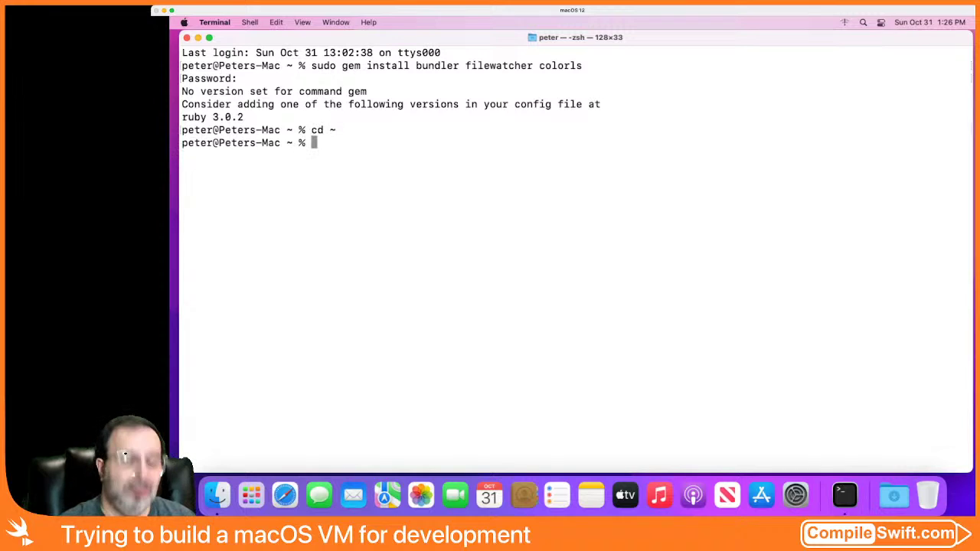
type("ls -al")
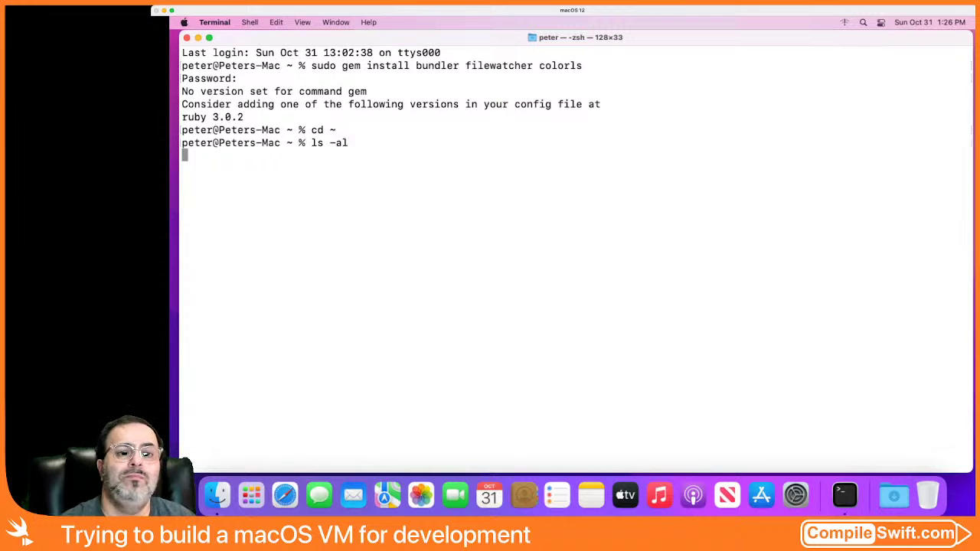
key("Return")
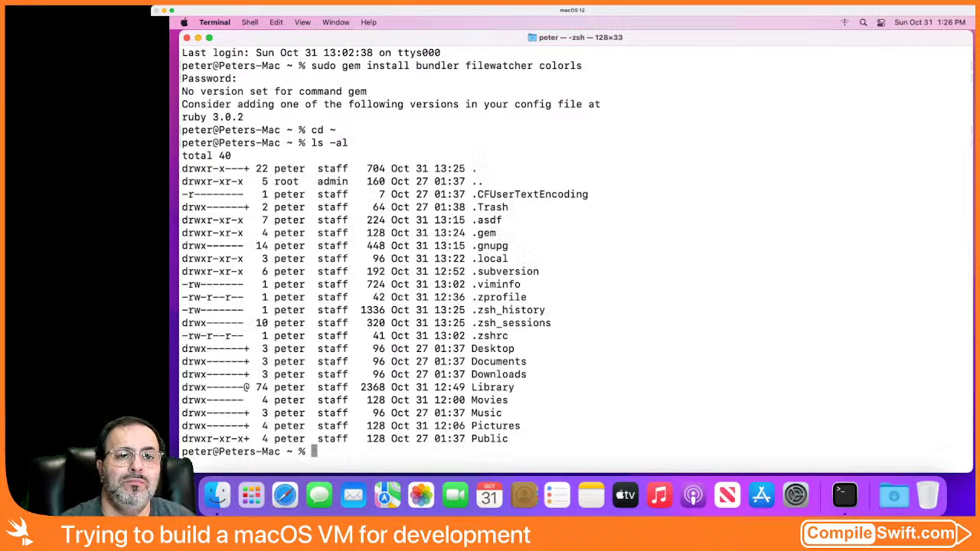
Step: Enter the .gem directory and list all its contents in detail
type("cd .gem")
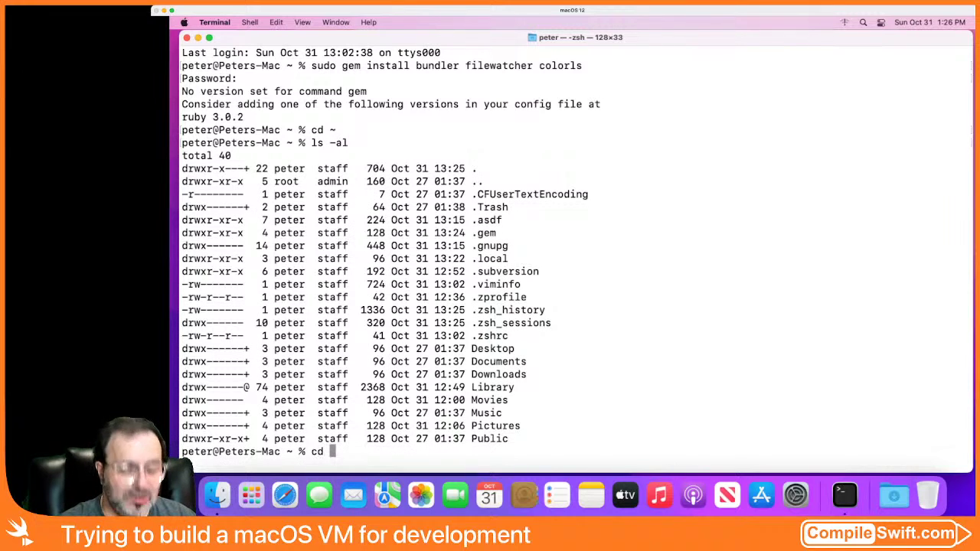
key("Return")
type("ll")
key("Return")
type("ls -al")
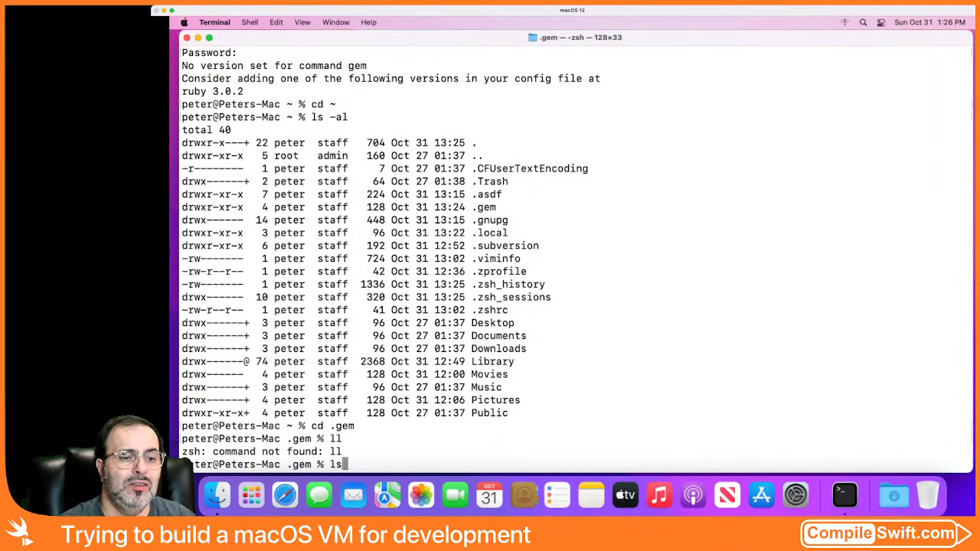
key("Return")
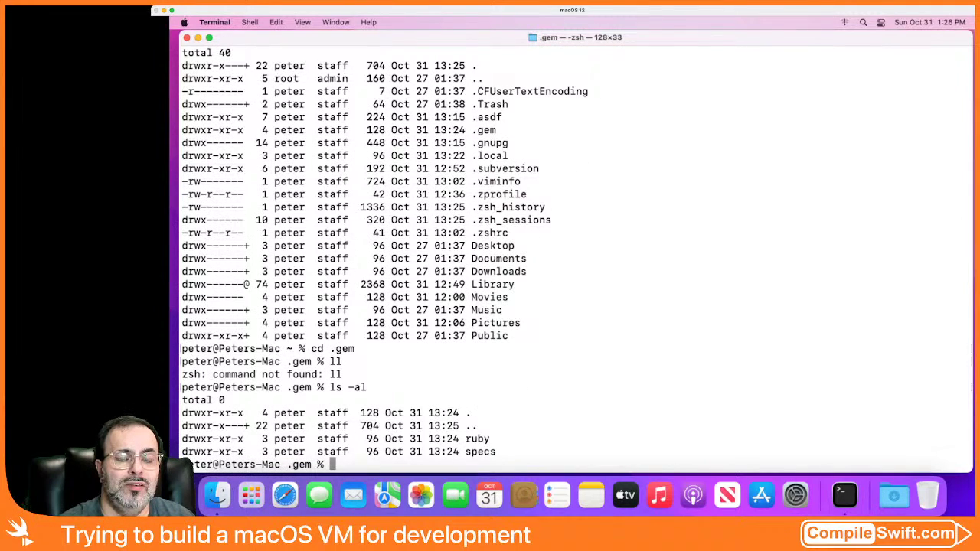
Step: Return to the home directory and list all its files in detail again
type("cd ..")
key("Return")
type("ls -al")
key("Return")
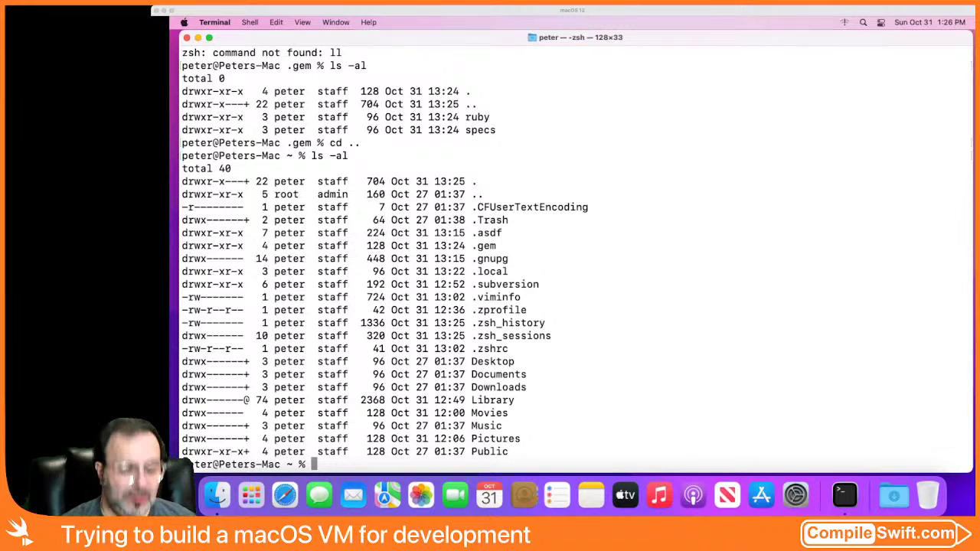
Step: Try to install only the bundler gem with sudo
type("gem isnt")
key("BackSpace")
key("BackSpace")
key("BackSpace")
key("BackSpace")
key("BackSpace")
key("BackSpace")
key("BackSpace")
key("BackSpace")
type("sudo gem install bun")
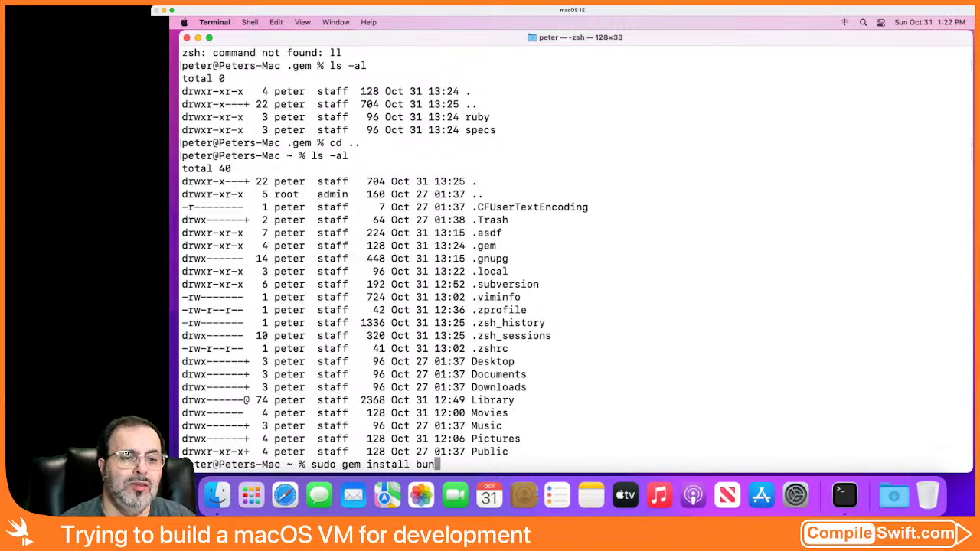
type("dler")
key("Return")
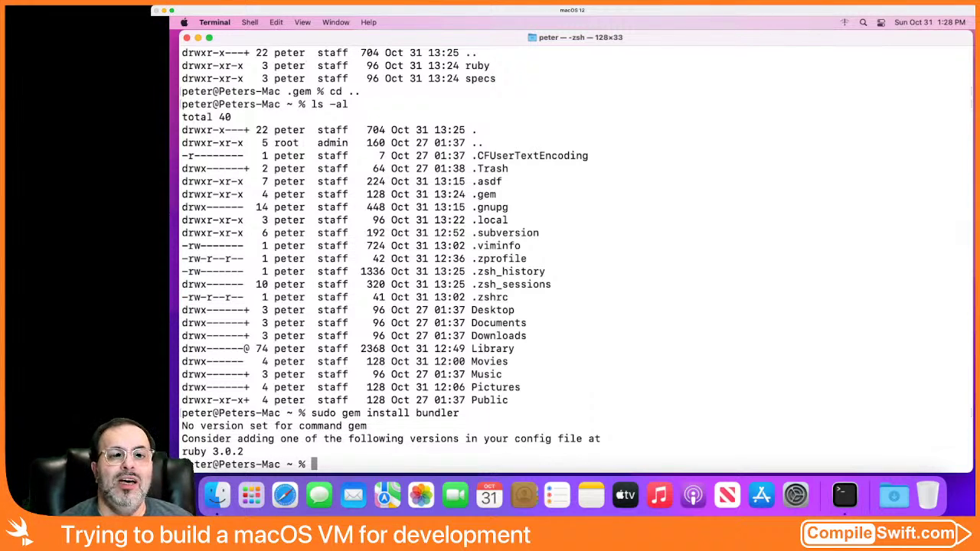
Step: Open .asdf in vim to inspect it, and quit vim
type("vim .asdf")
key("Return")
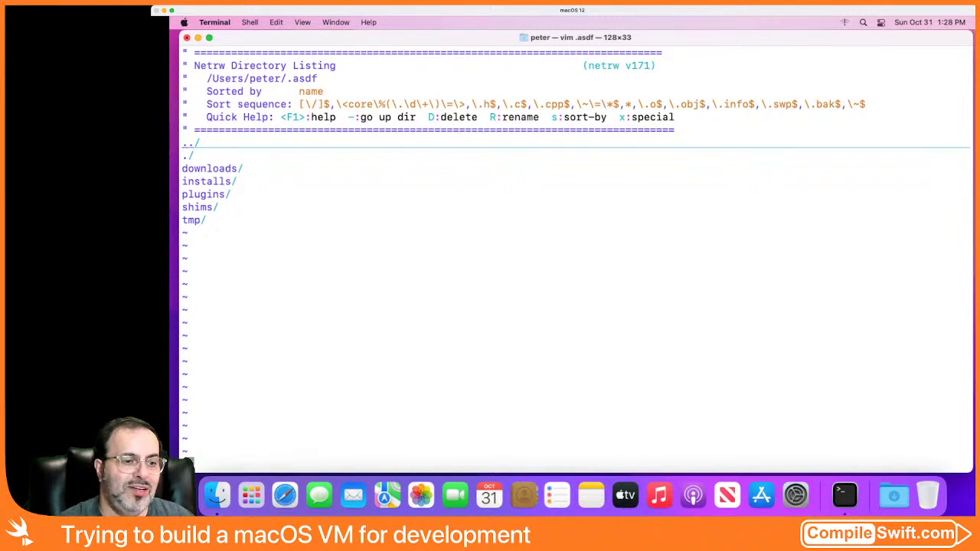
key("Return")
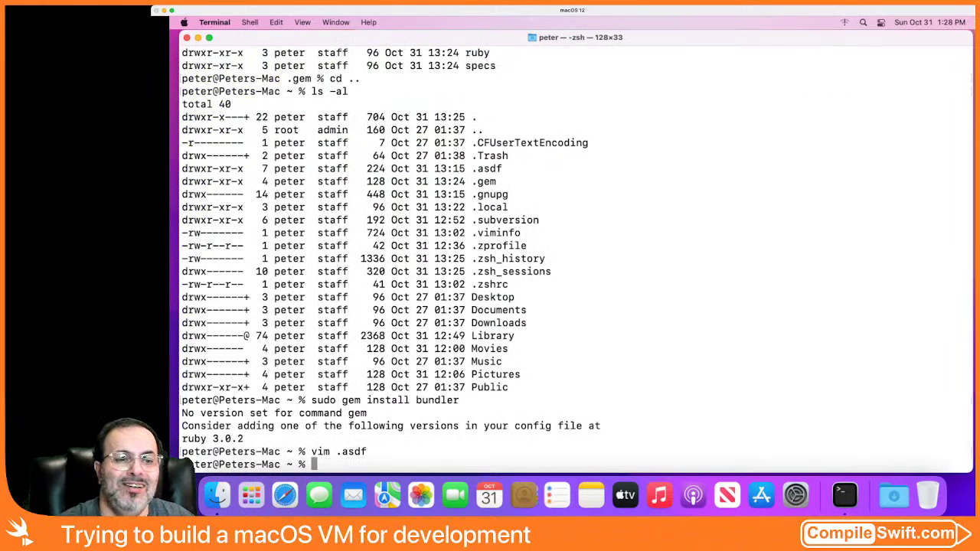
Step: List all contents of the .asdf directory in detail and return to the home directory
type("cd .asdf")
key("Return")
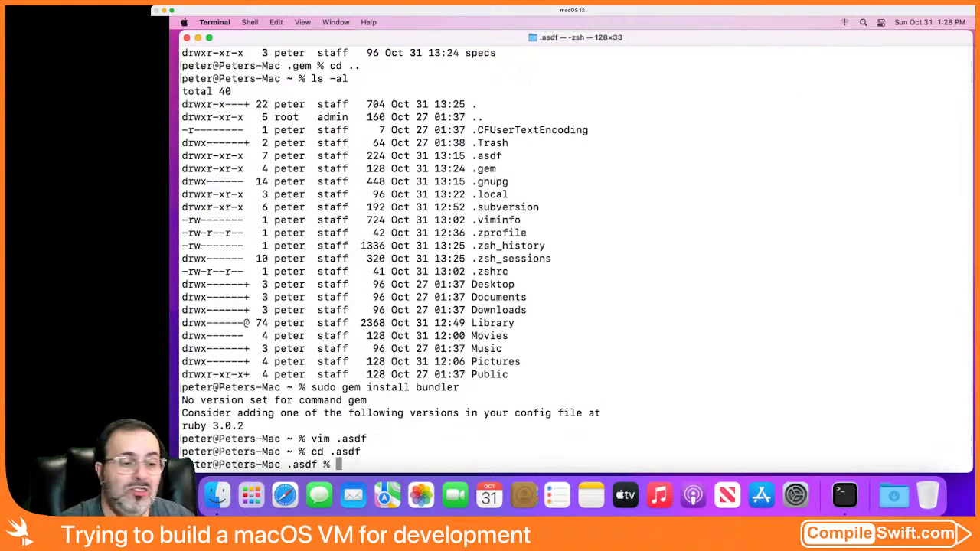
type("ls -al")
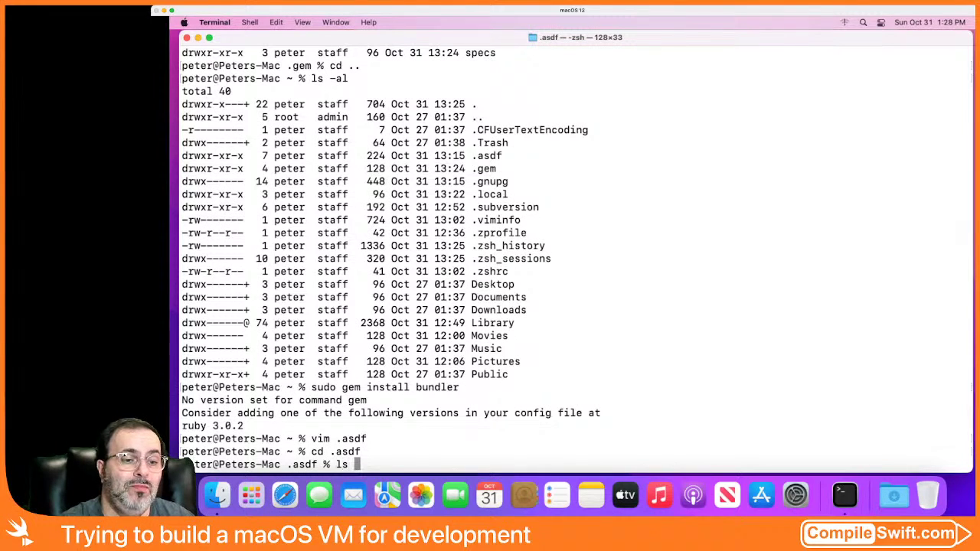
key("Return")
type("cd ..")
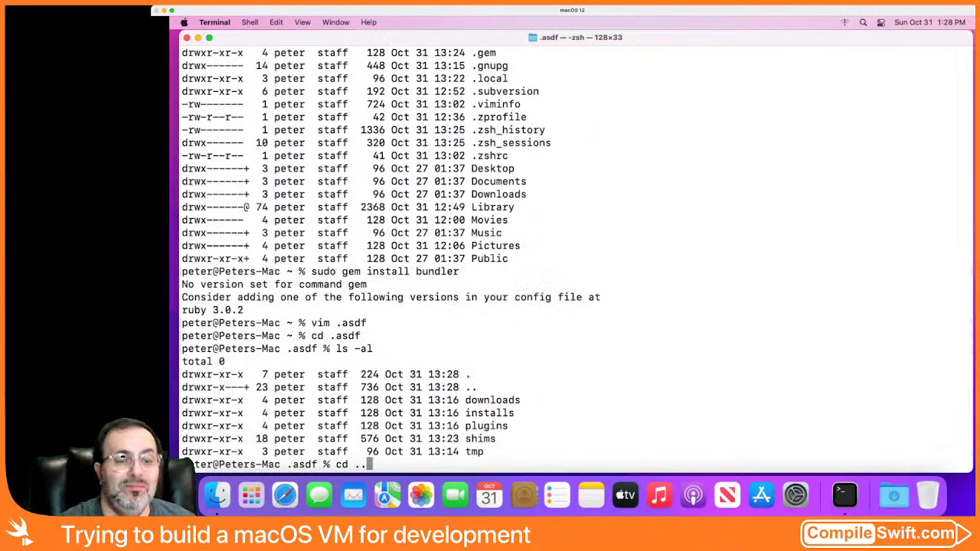
key("Return")
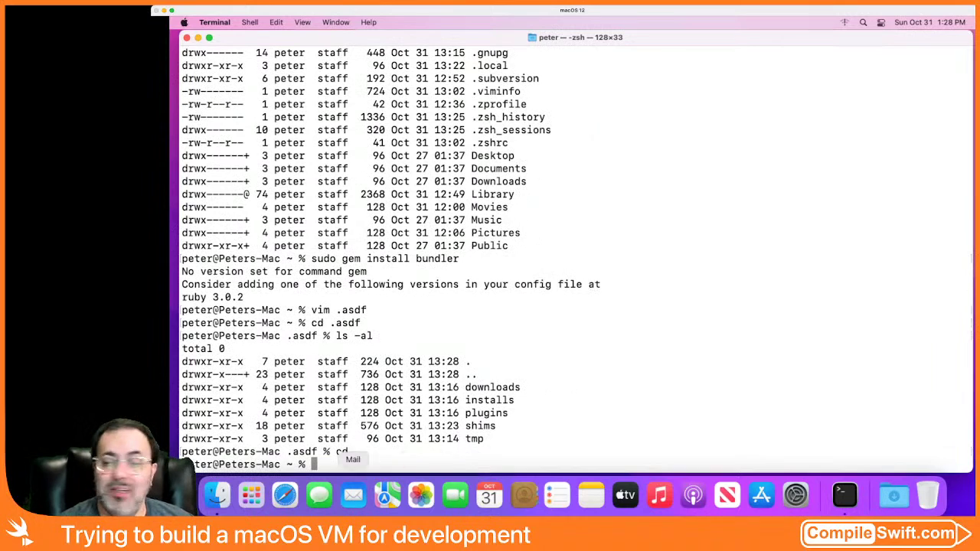
Step: Set Ruby 3.0.2 as the global version with asdf from the home directory
left_click(285, 494)
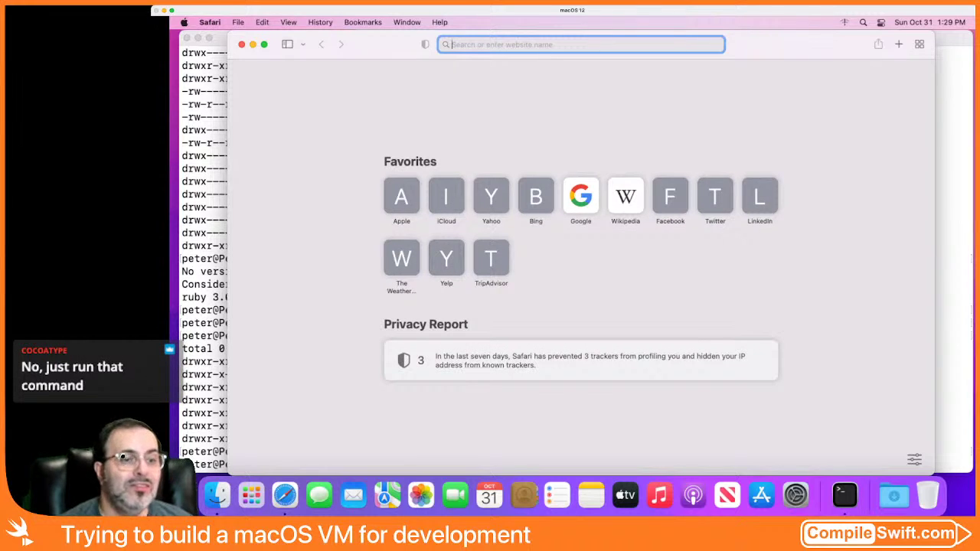
key("super+Tab")
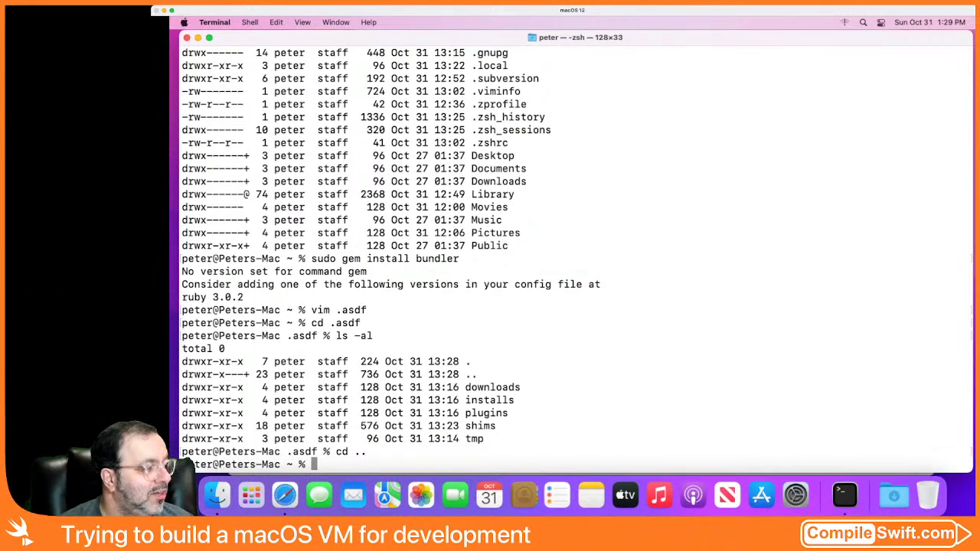
type("asdf ")
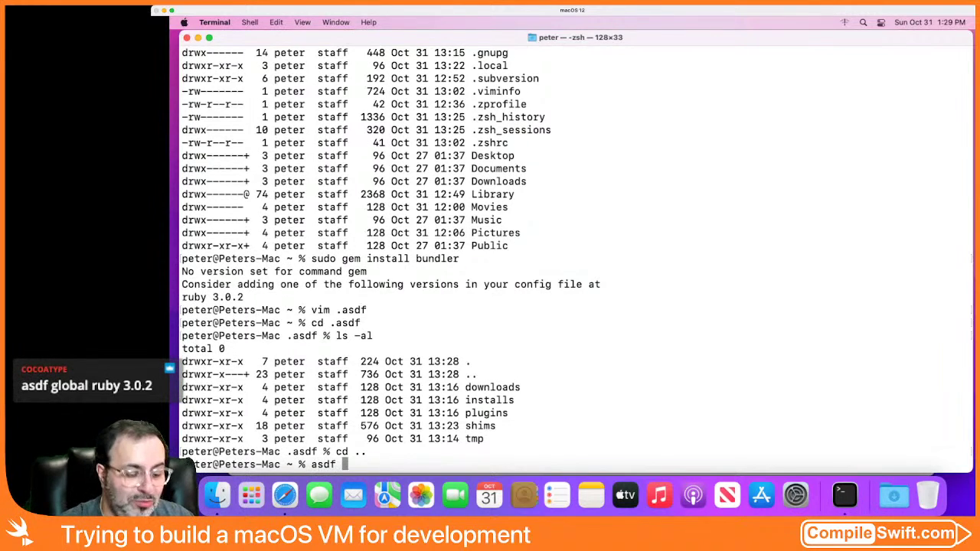
type("global ")
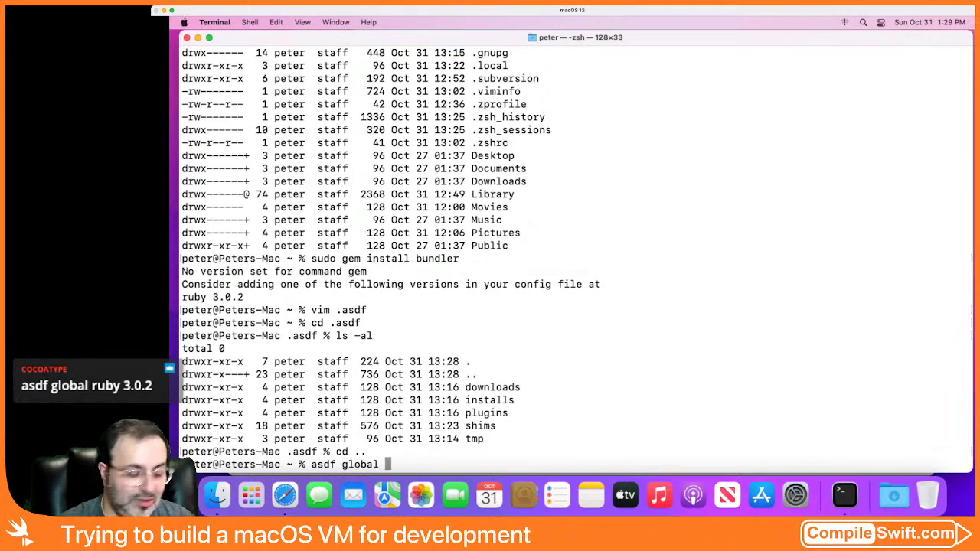
type("ruby 3.0.2")
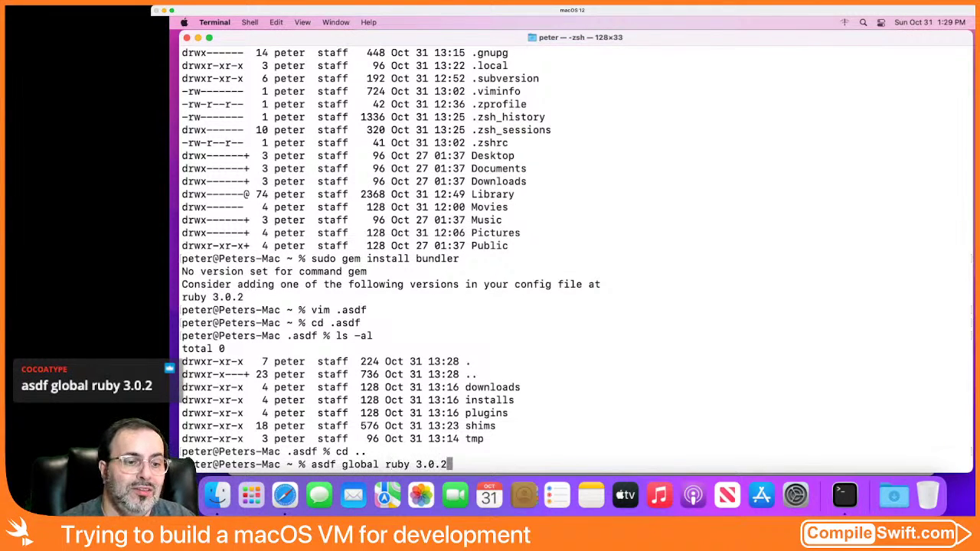
key("Return")
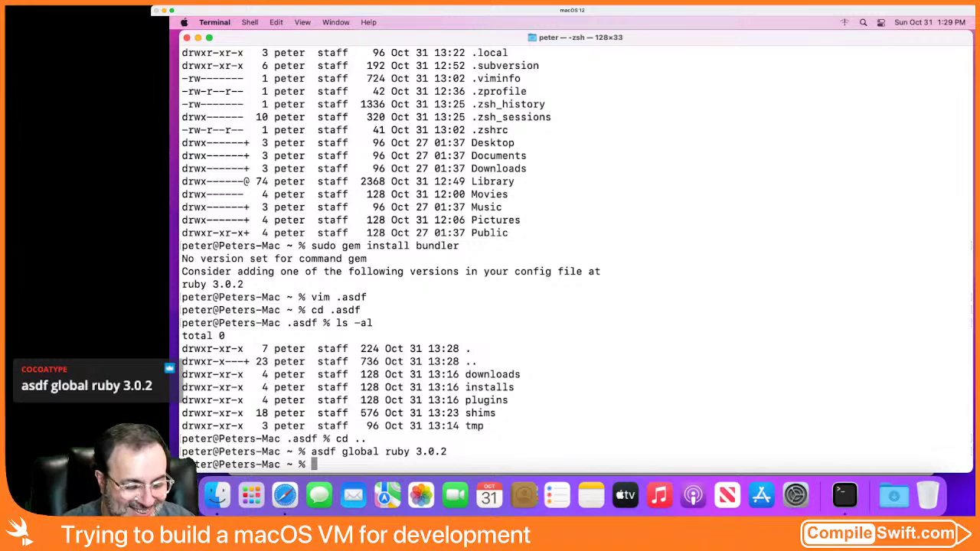
Step: Rerun the earlier sudo command that installs the bundler, filewatcher and colorls gems
key("Up")
key("Up")
key("Up")
key("Up")
key("Up")
key("Up")
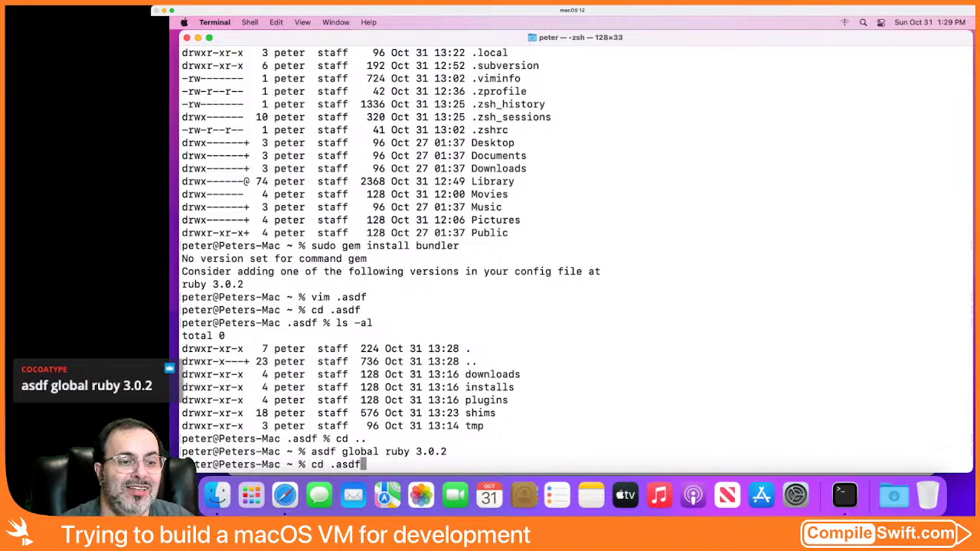
key("Up")
key("Up")
key("Down")
key("Up")
key("Down")
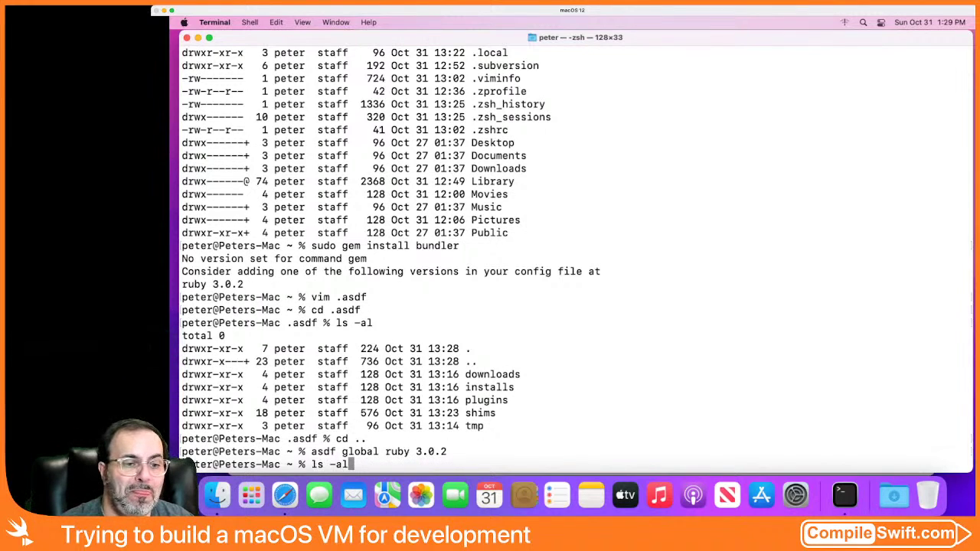
key("Down")
key("Up")
key("Up")
key("Up")
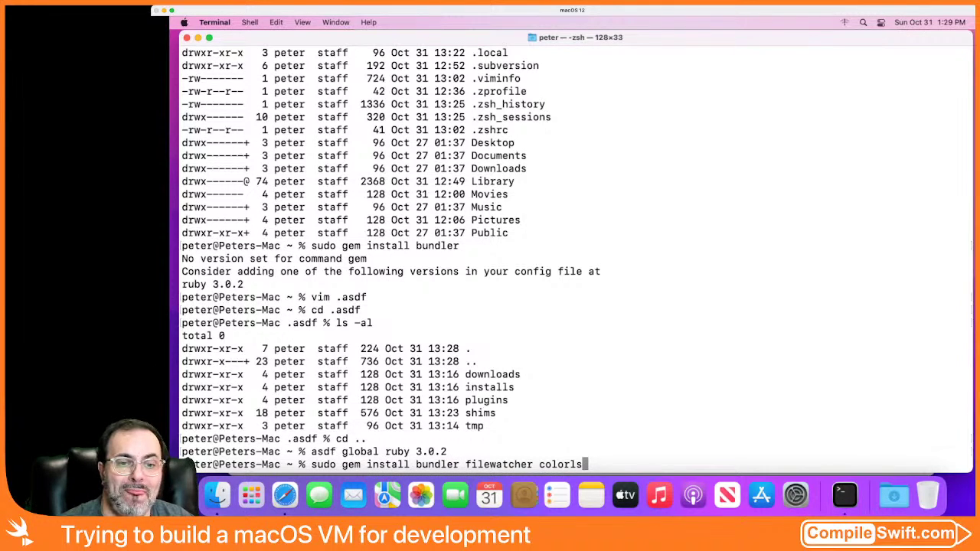
key("Return")
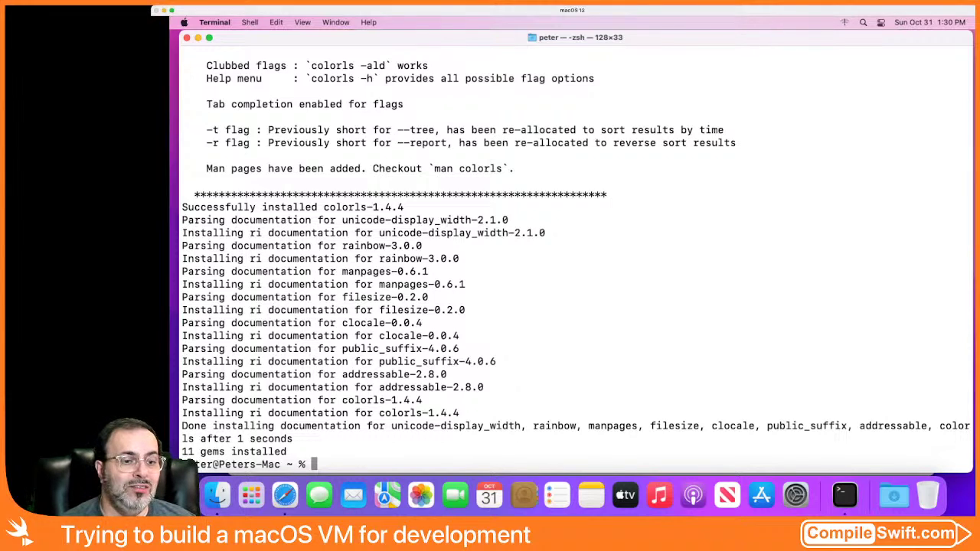
Step: Switch to Safari, go to gist.github.com/grfxguru, and open the bootstrap_mac.sh gist
left_click(285, 495)
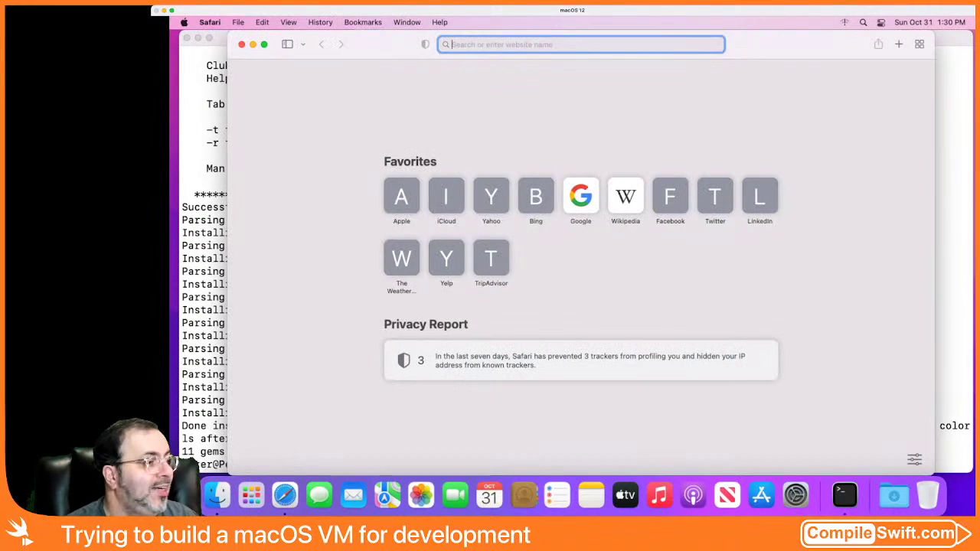
type("gist.")
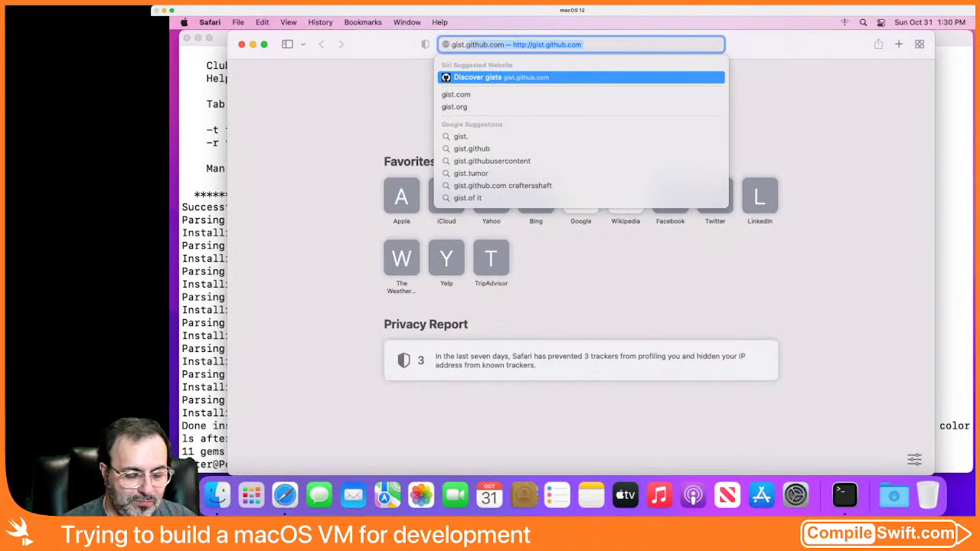
type("github.com")
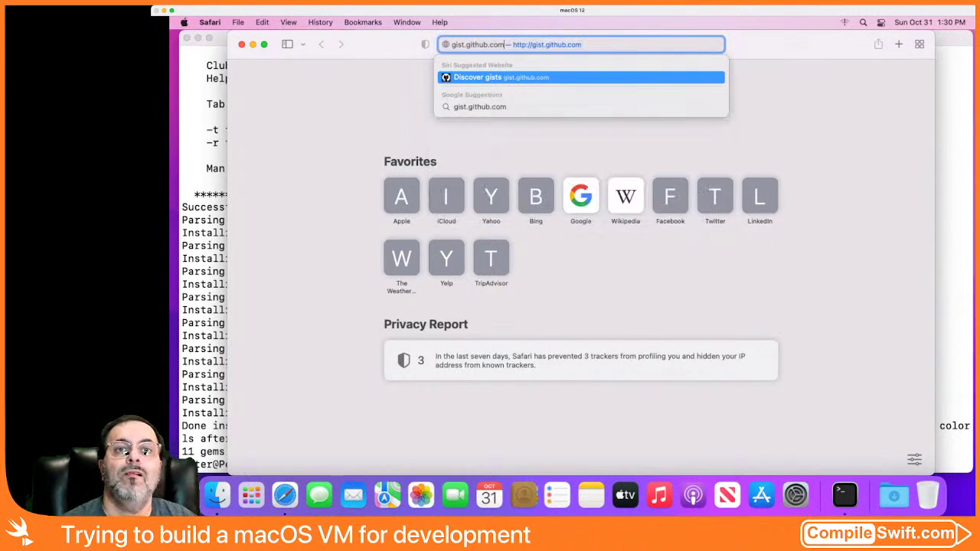
type("/grfxguru")
key("Return")
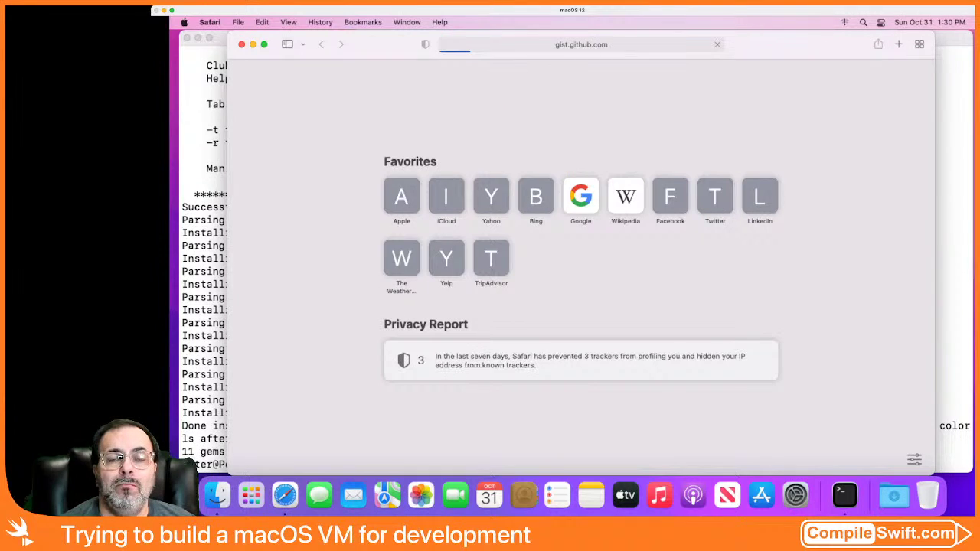
mouse_move(368, 45)
left_mouse_down()
mouse_move(385, 108)
mouse_move(379, 121)
mouse_move(359, 71)
mouse_move(369, 88)
mouse_move(360, 122)
mouse_move(357, 43)
left_mouse_up()
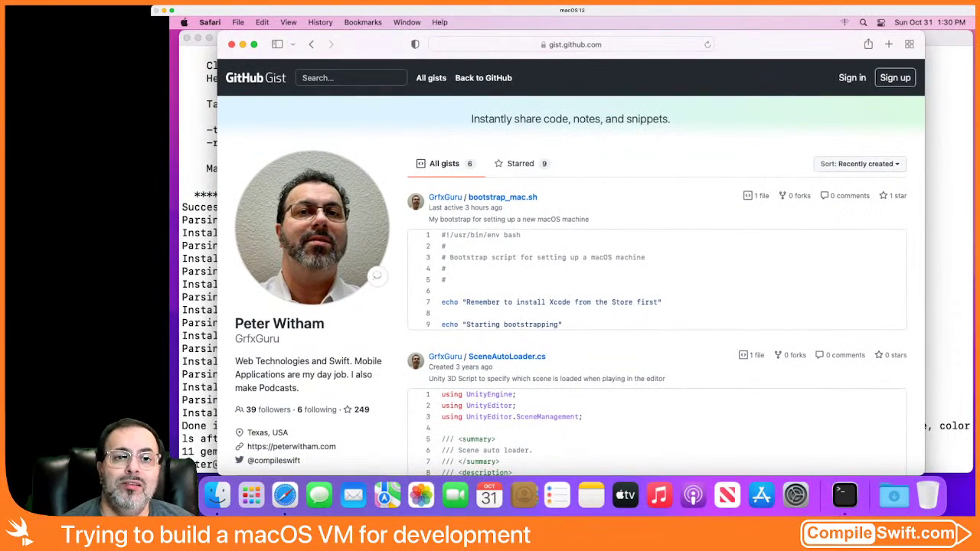
left_click(582, 280)
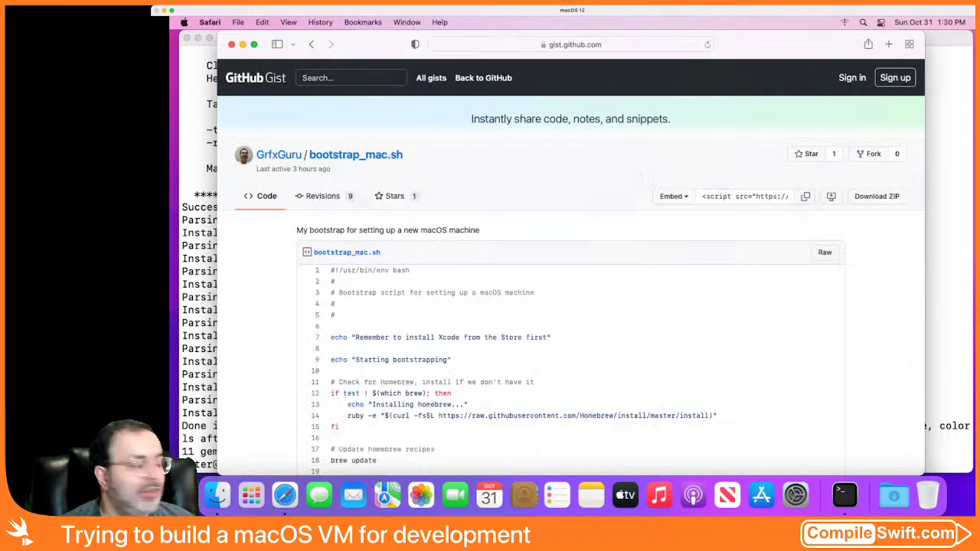
Step: Copy the script's fast key repeat command, defaults write NSGlobalDomain KeyRepeat -int 0, run it in Terminal, and shrink that window to half the screen width
scroll(571, 307, "down", 2)
scroll(570, 306, "up", 2)
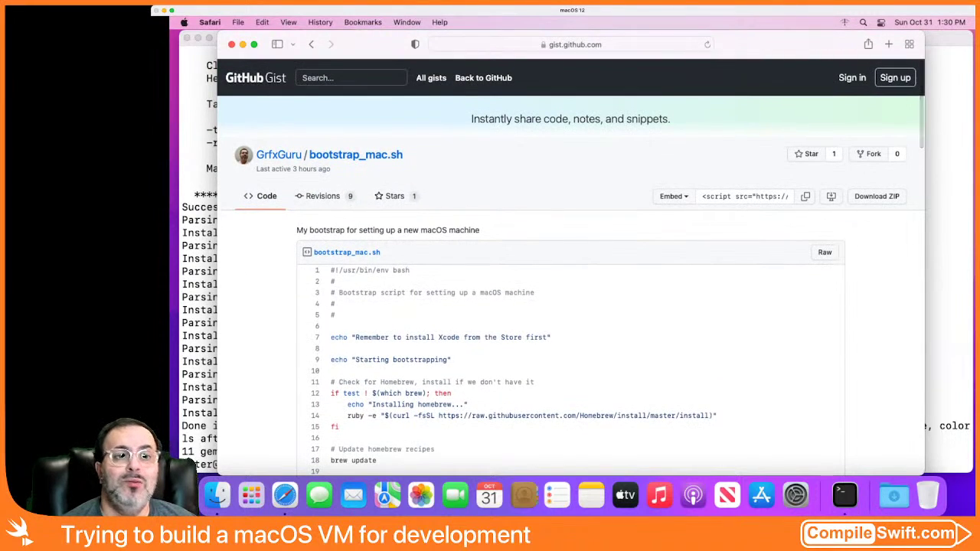
scroll(571, 307, "down", 5)
scroll(570, 307, "down", 12)
scroll(570, 306, "down", 7)
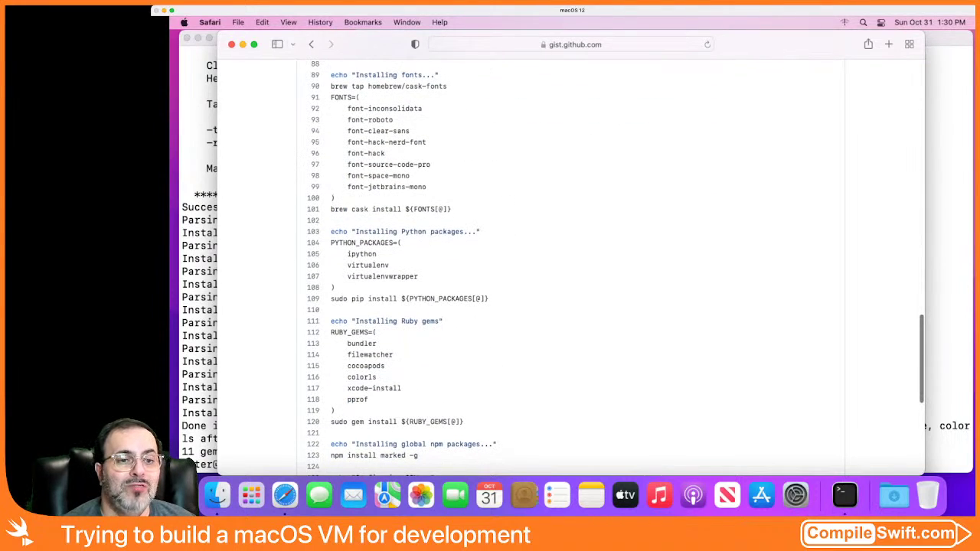
scroll(571, 306, "down", 3)
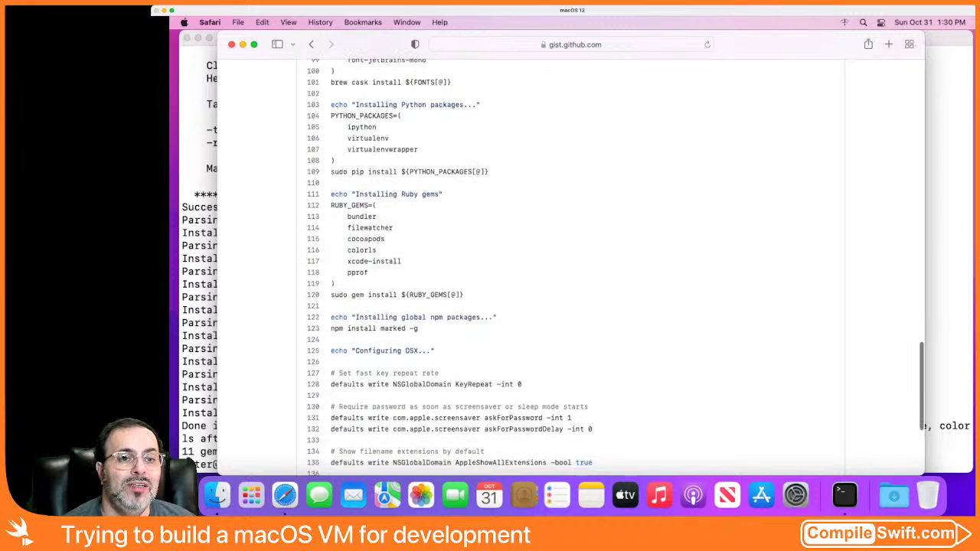
scroll(570, 307, "down", 3)
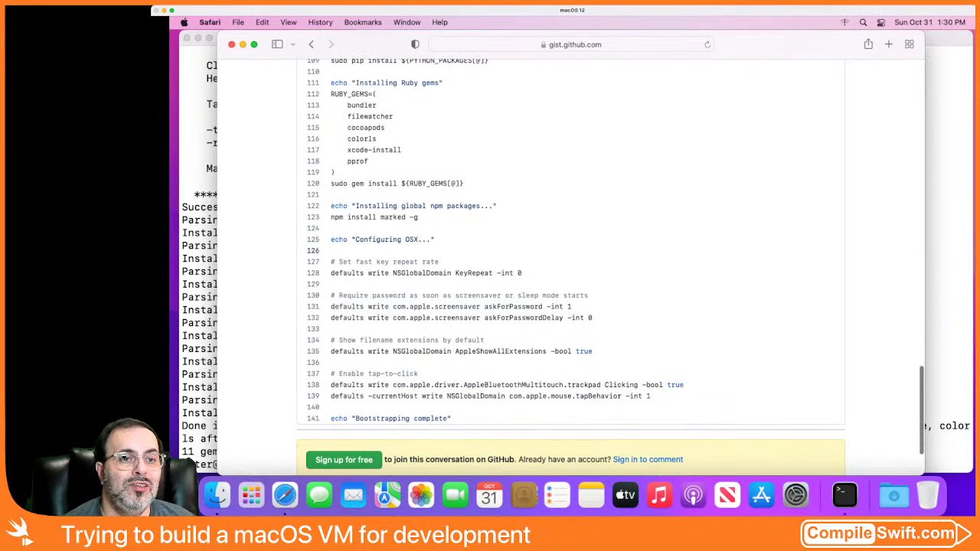
left_click_drag(331, 272, 523, 272)
key("super+c")
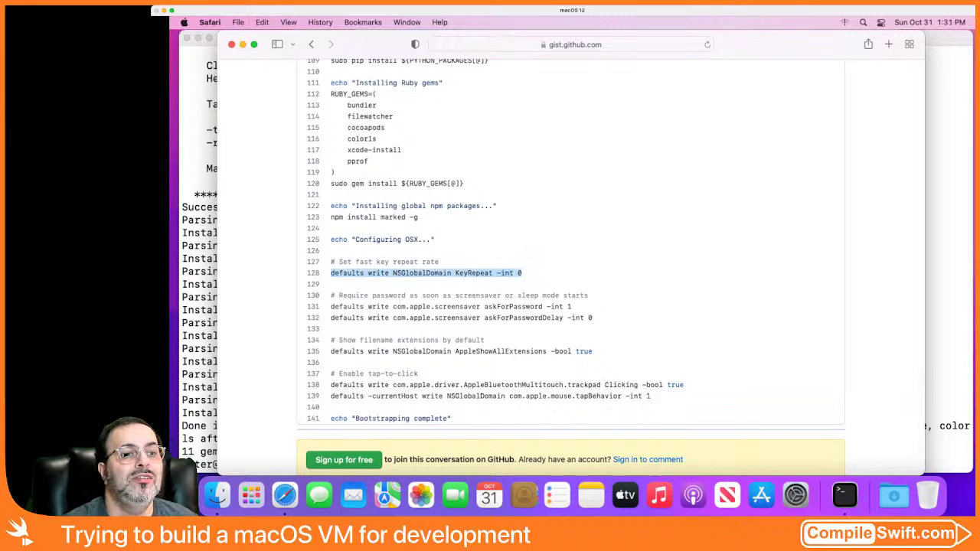
key("super+Tab")
key("super+v")
key("Return")
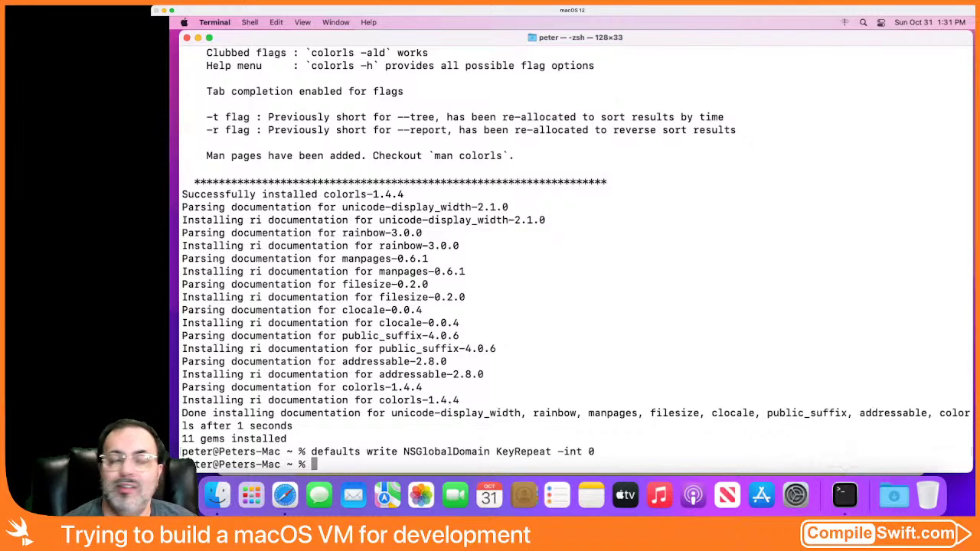
key("ctrl+alt+Left")
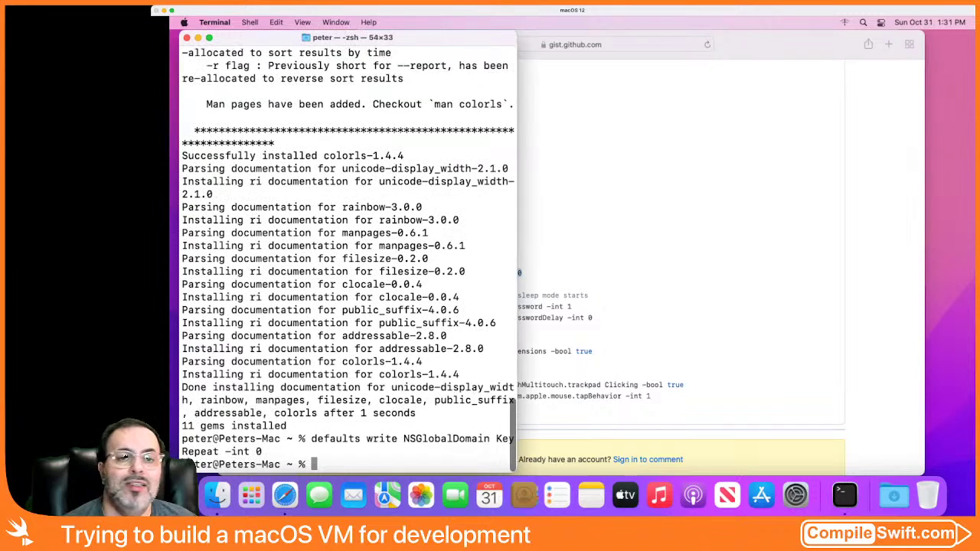
Step: Copy the gist's filename extensions command, defaults write NSGlobalDomain AppleShowAllExtensions -bool true, and run it in Terminal
key("super+Tab")
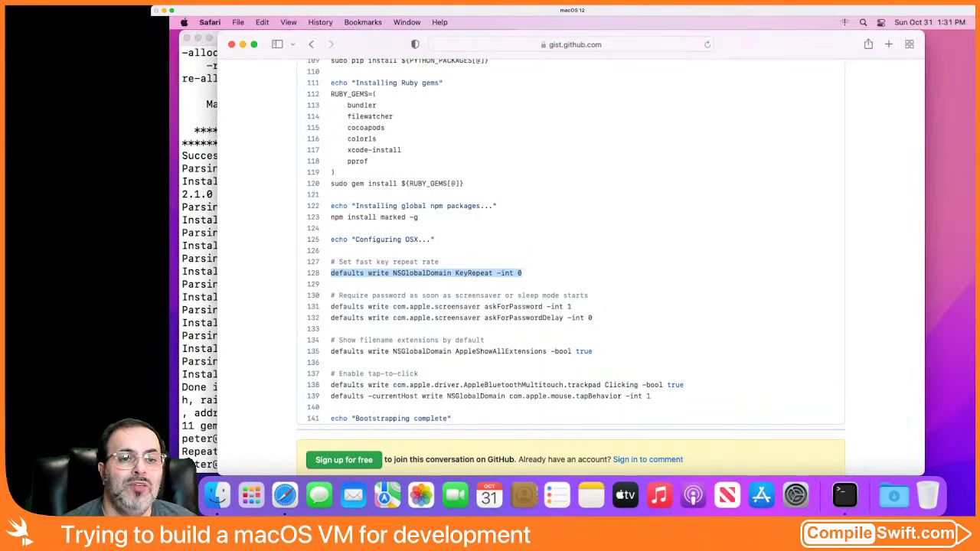
left_click_drag(331, 351, 593, 351)
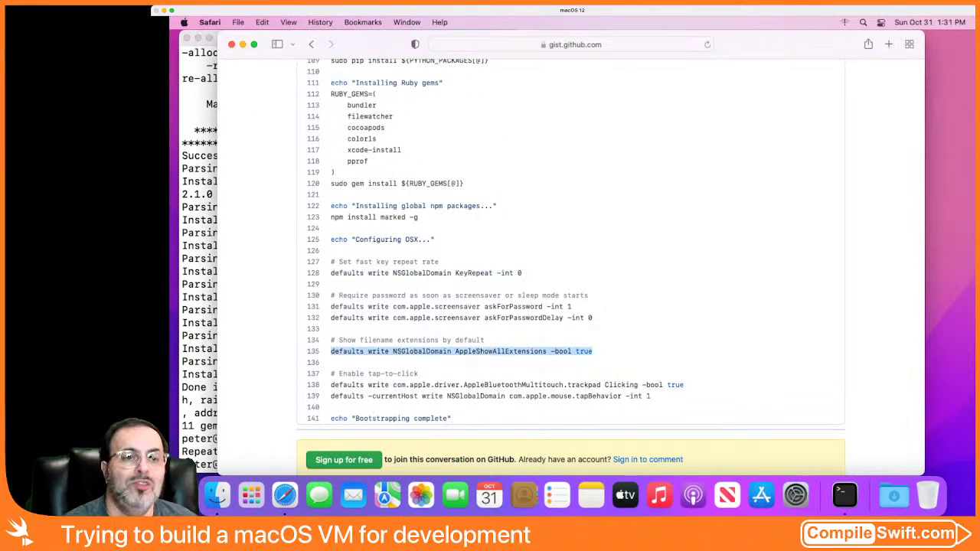
key("super+c")
key("super+Tab")
key("super+v")
key("Return")
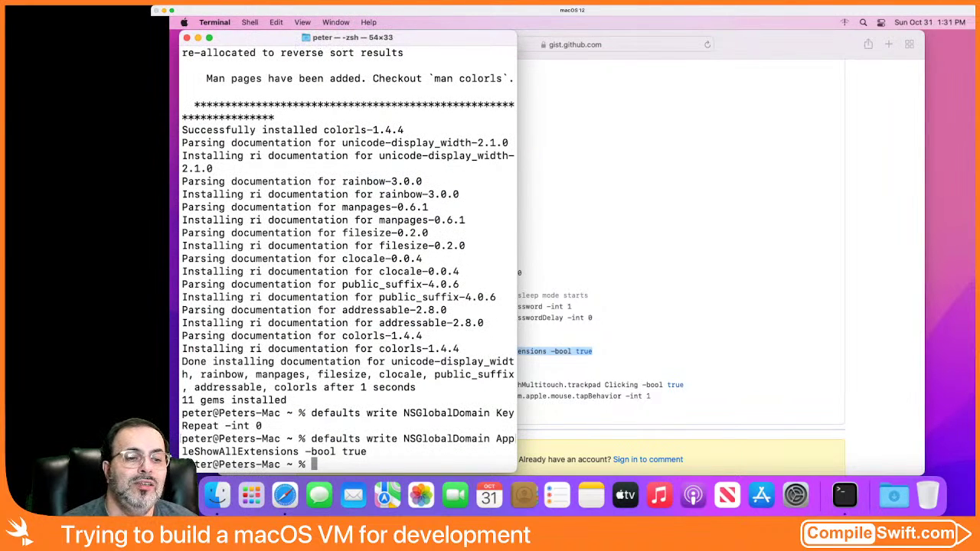
Step: Copy the gist's first tap-to-click command, defaults write com.apple.driver.AppleBluetoothMultitouch.trackpad Clicking -bool true, and run it in Terminal
key("super+Tab")
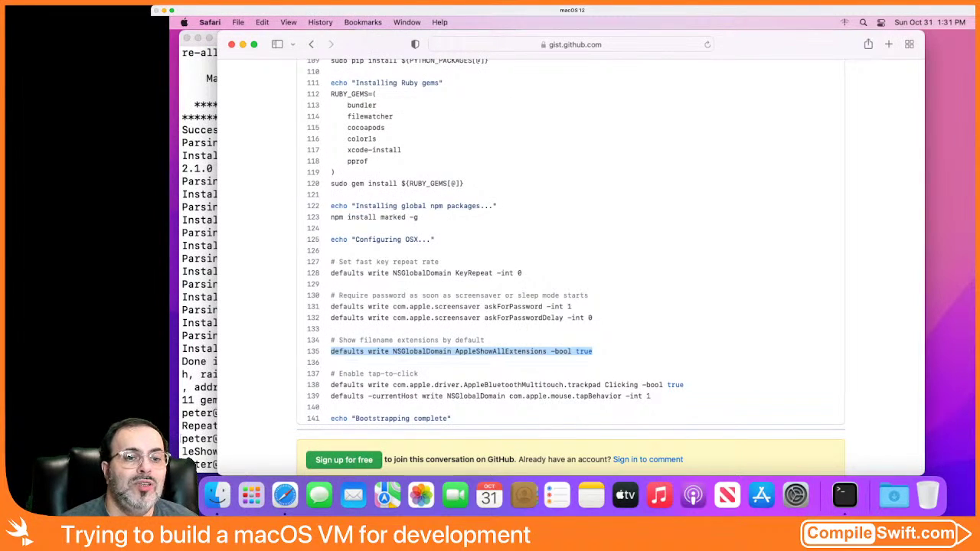
left_click_drag(331, 385, 684, 385)
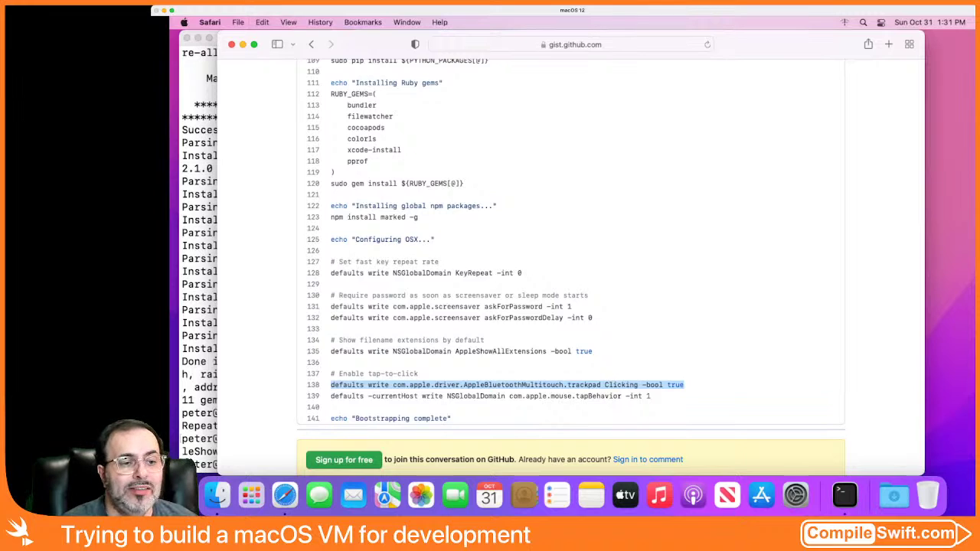
key("super+Tab")
key("super+v")
key("Return")
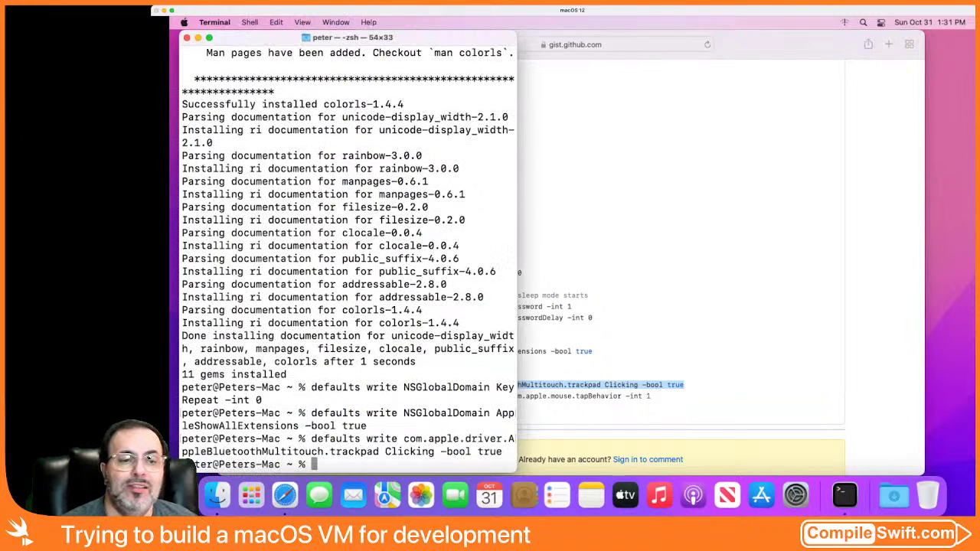
Step: Copy the gist's second tap-to-click command, defaults -currentHost write NSGlobalDomain com.apple.mouse.tapBehavior -int 1, and run it in Terminal
key("super+Tab")
left_click_drag(331, 396, 651, 396)
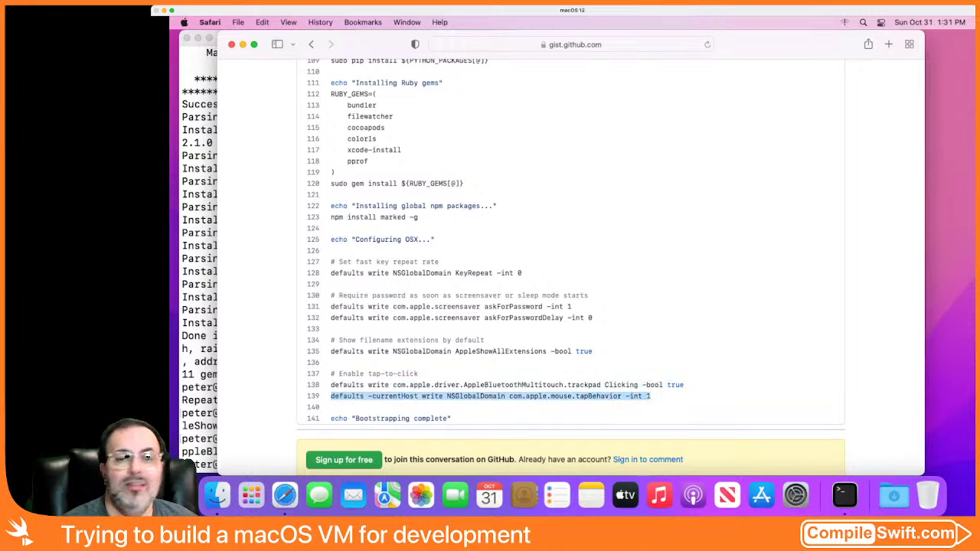
key("super+c")
key("super+Tab")
key("super+v")
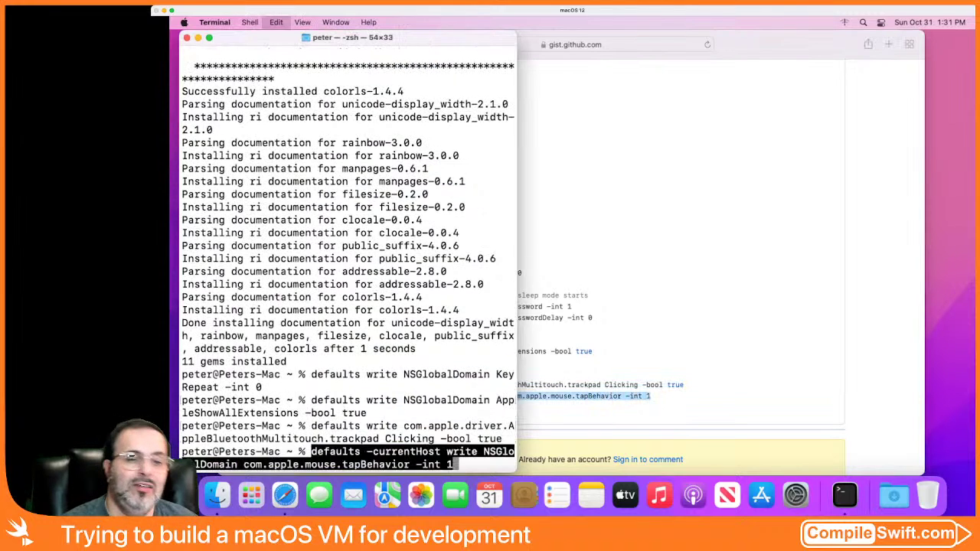
key("Return")
Step: Quit Safari and widen the Terminal window to about 123 columns
key("super+Tab")
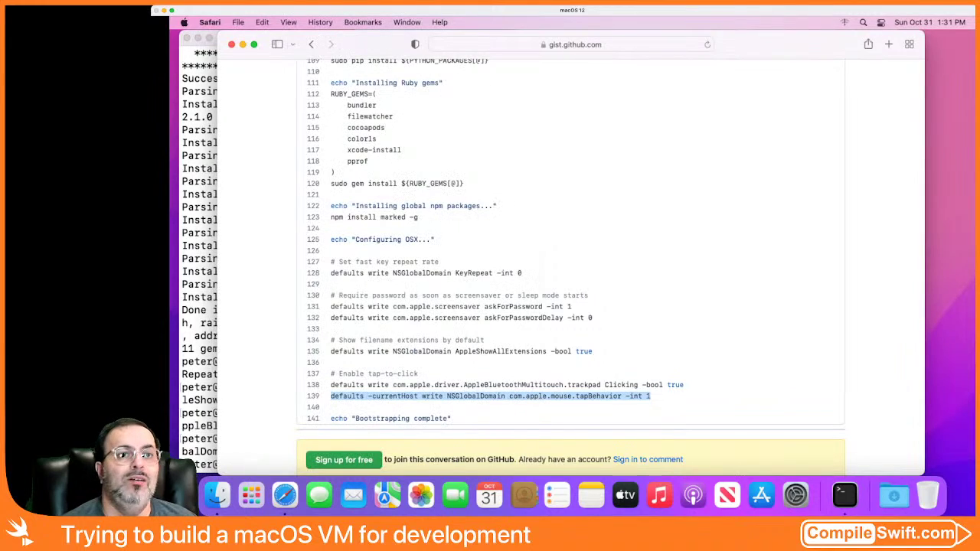
left_click(209, 23)
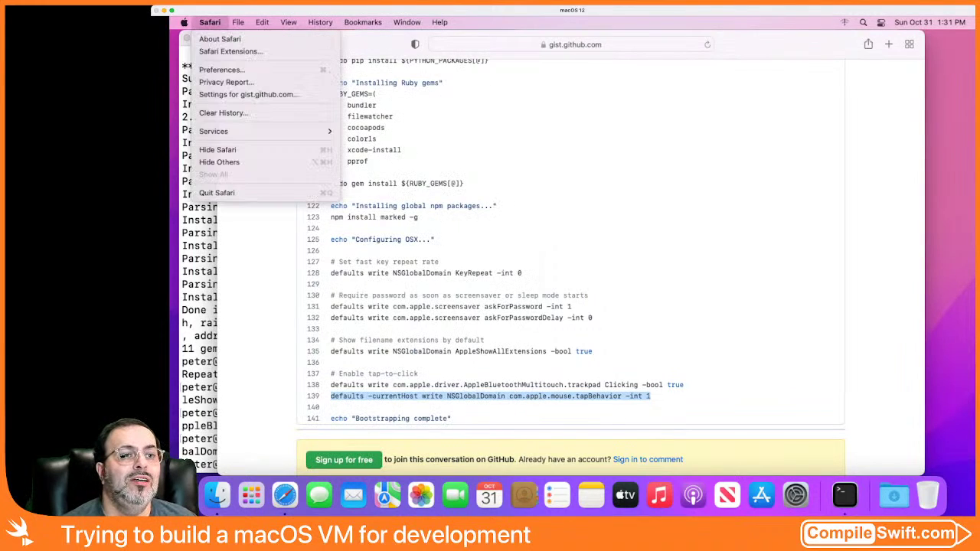
left_click(230, 192)
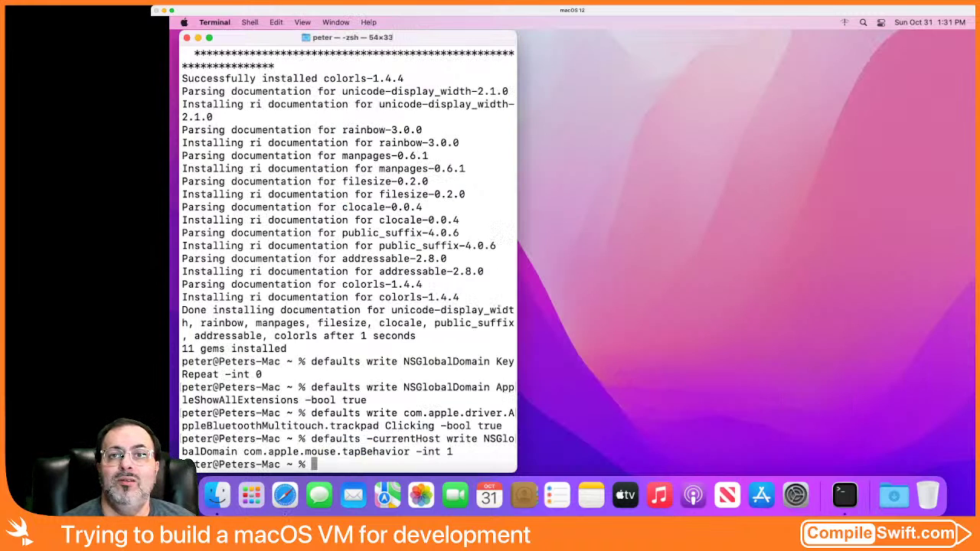
scroll(555, 259, "up", 10)
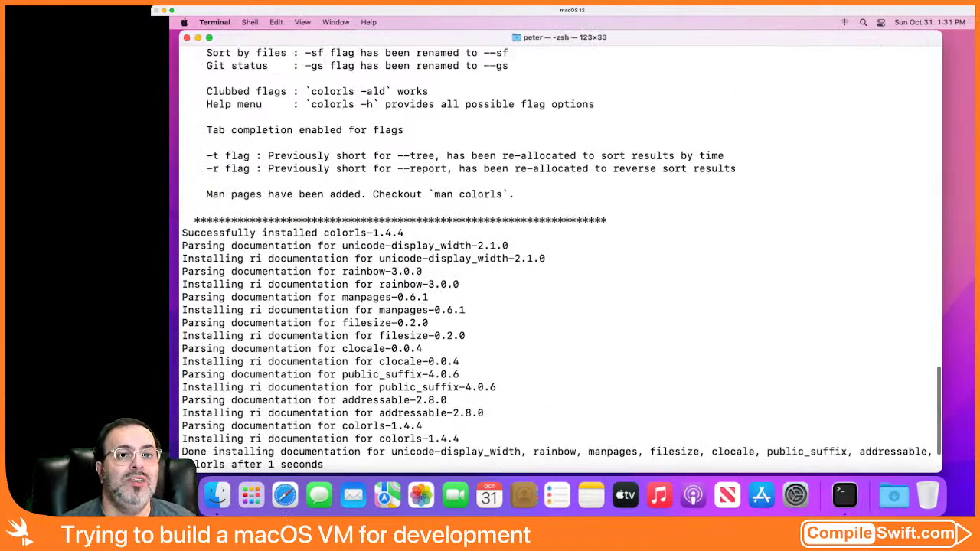
scroll(555, 260, "down", 10)
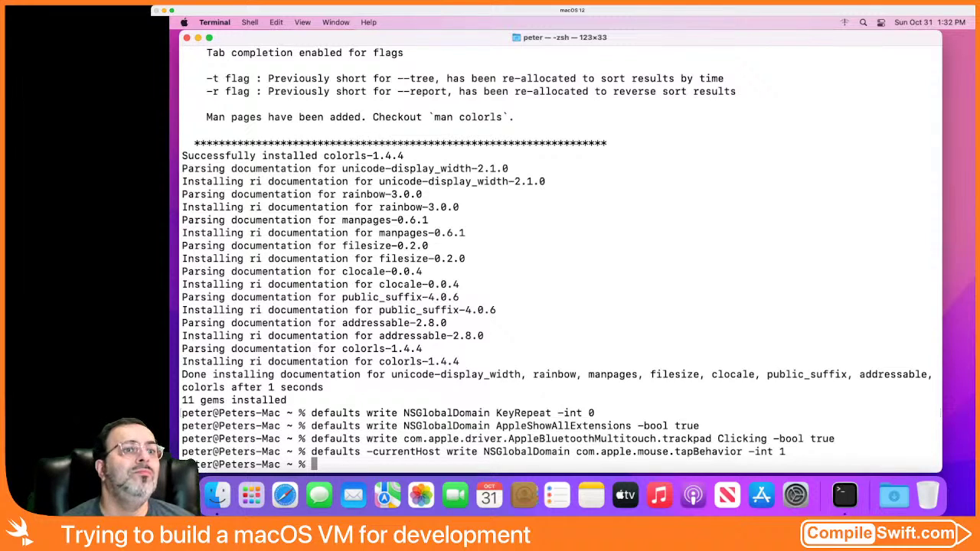
left_click(214, 22)
mouse_move(184, 22)
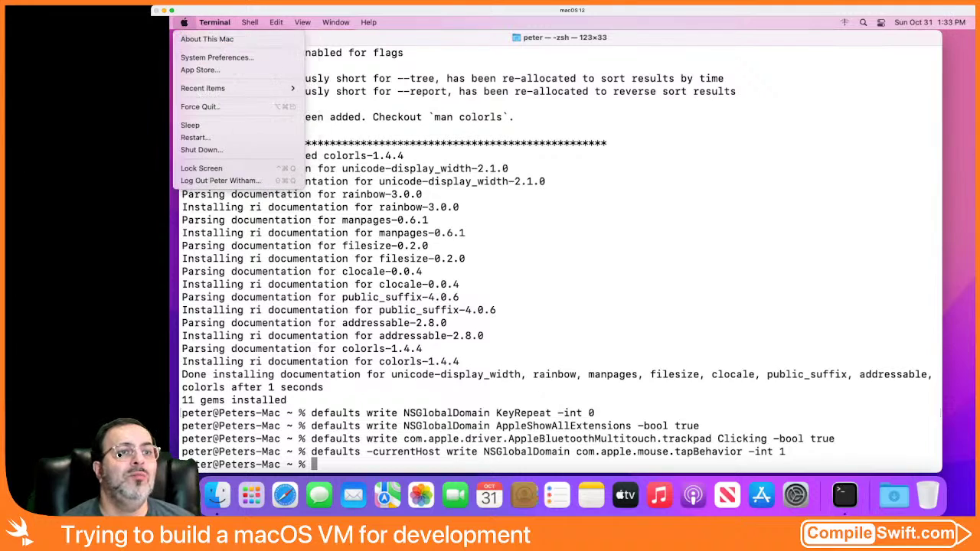
left_click(217, 58)
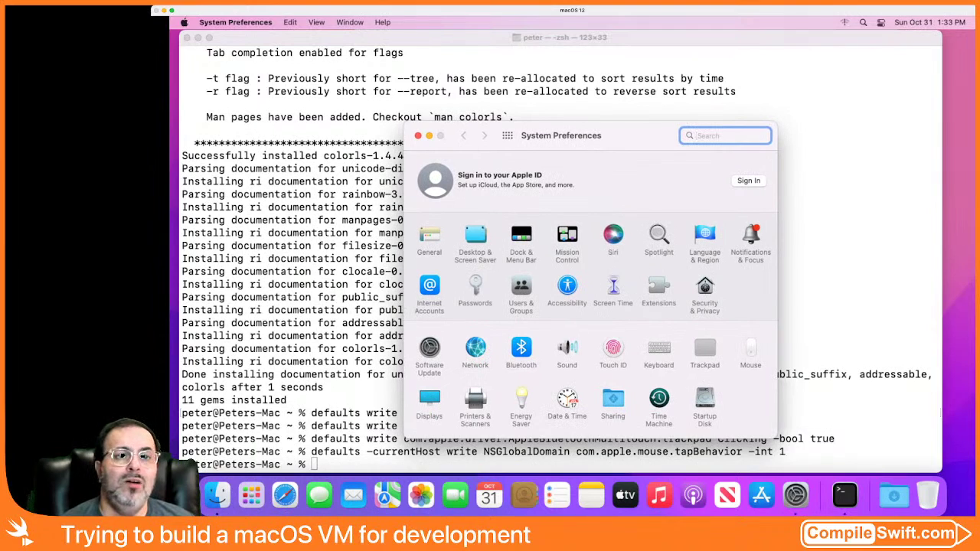
key("super+q")
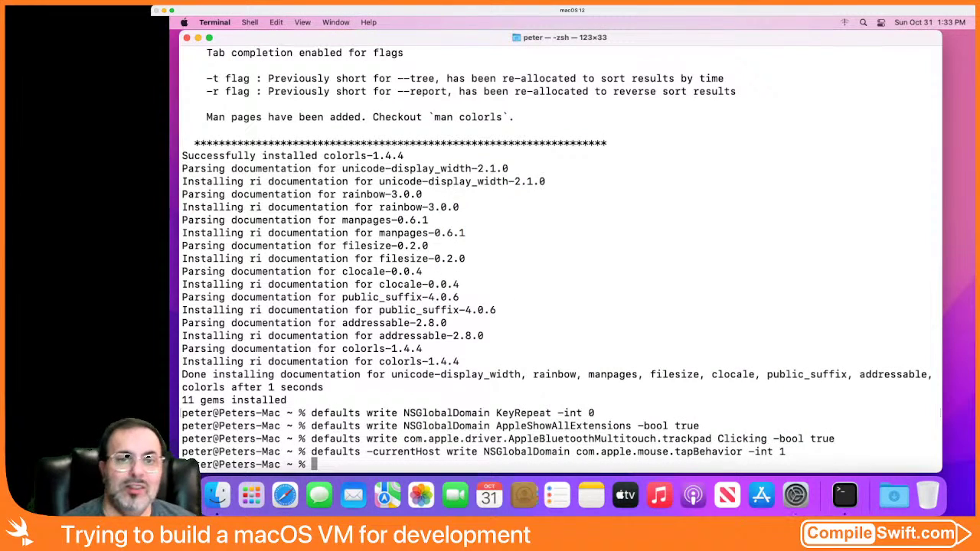
Step: Examine the capacity, used space and free space of Macintosh HD in Disk Utility, and quit Disk Utility
key("super+space")
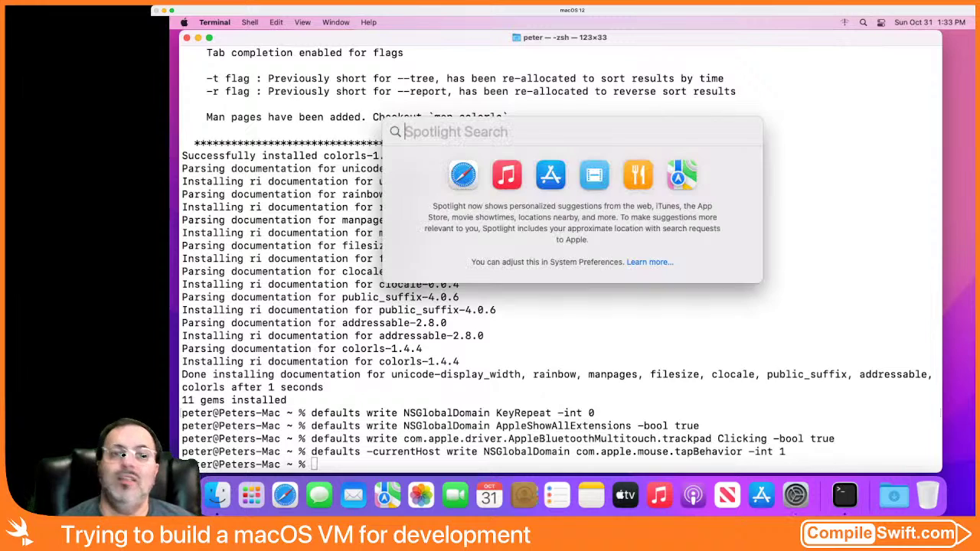
type("disk")
key("Return")
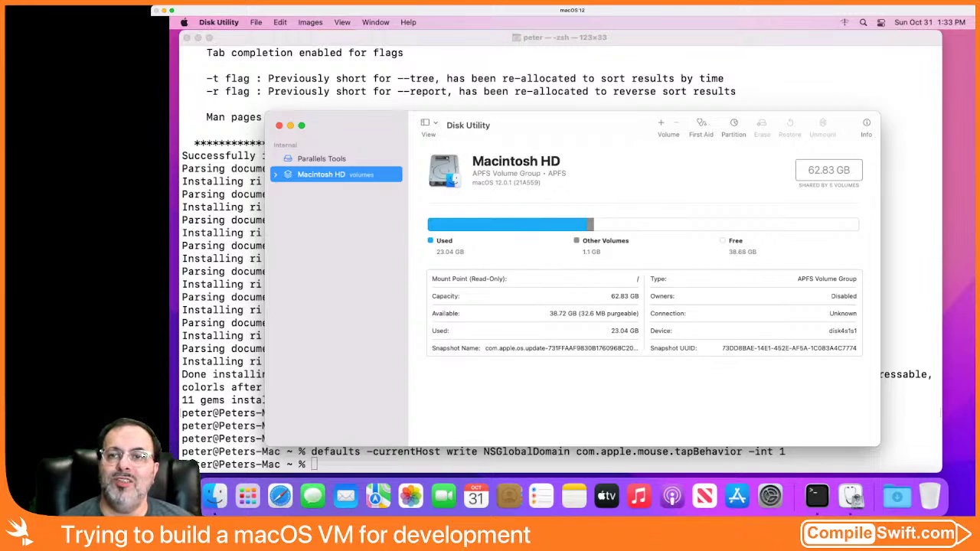
key("Tab")
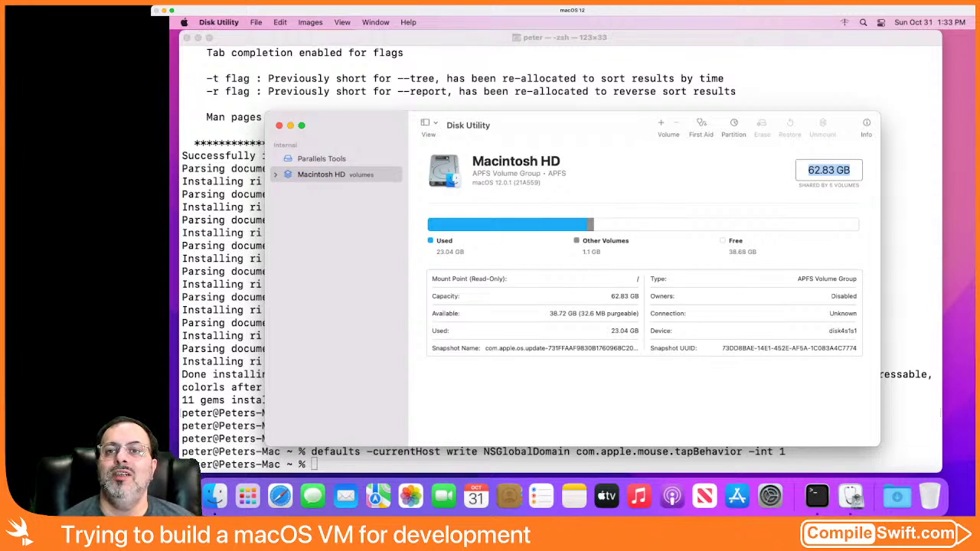
key("Tab")
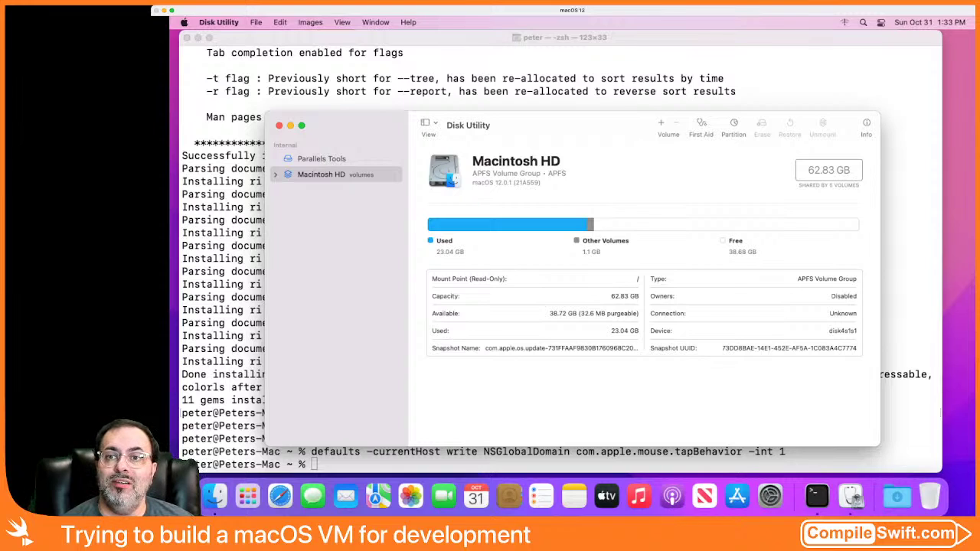
left_click_drag(808, 170, 850, 170)
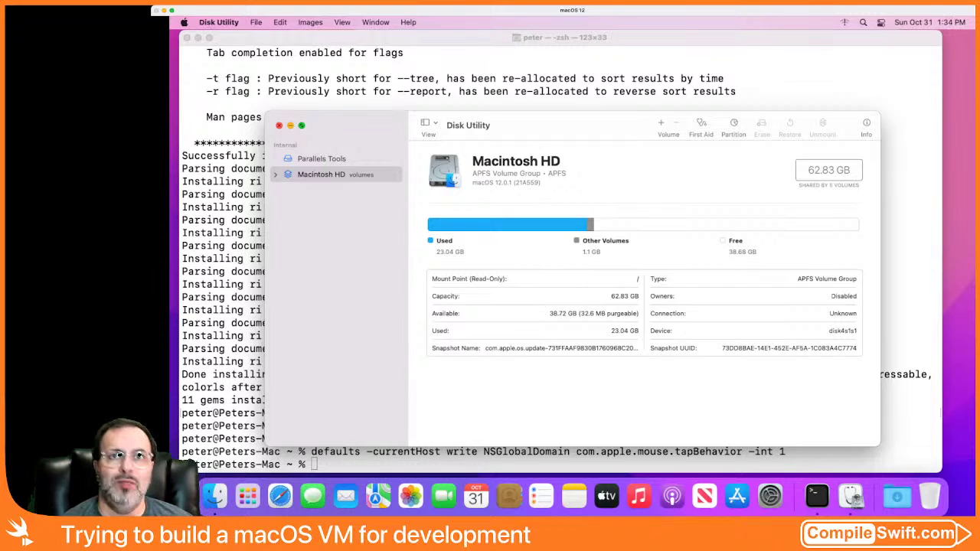
left_click(279, 125)
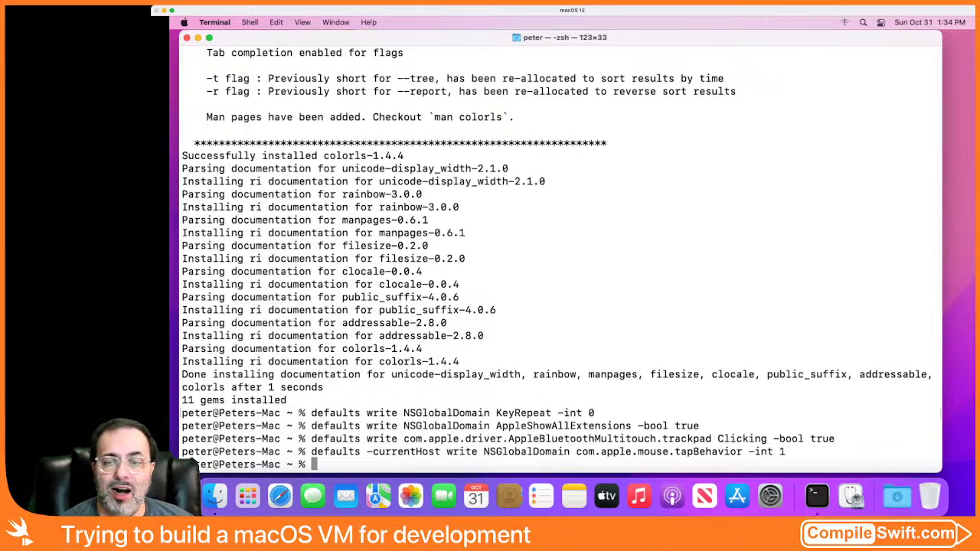
left_click(852, 497)
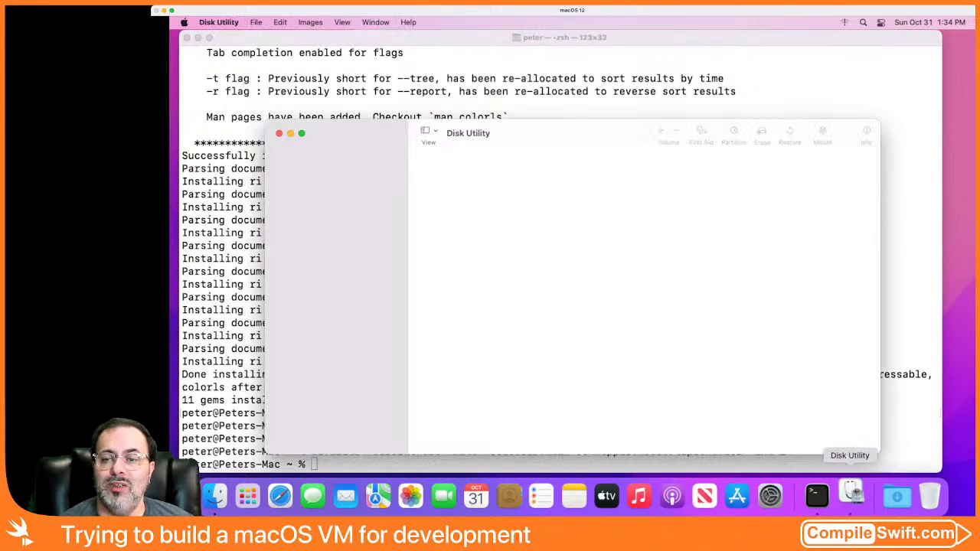
right_click(852, 496)
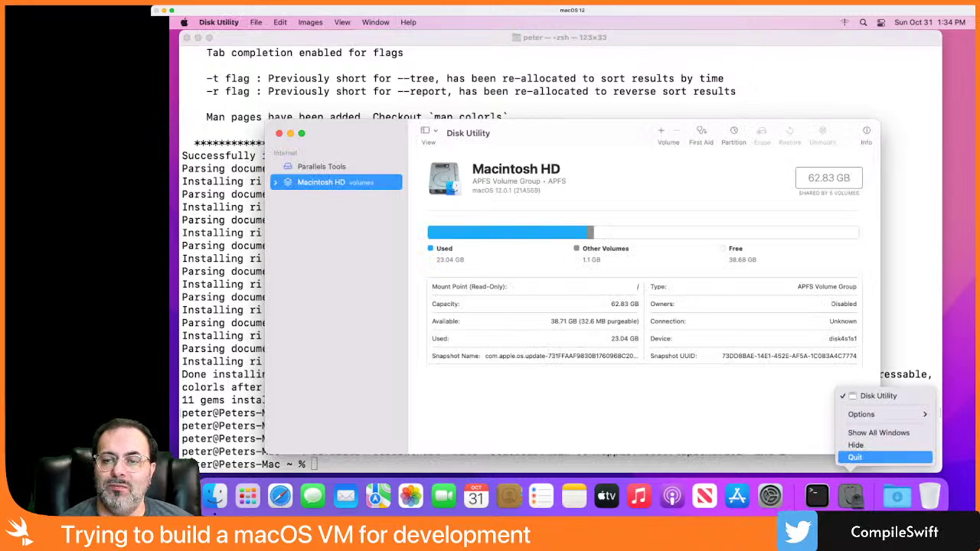
left_click(854, 457)
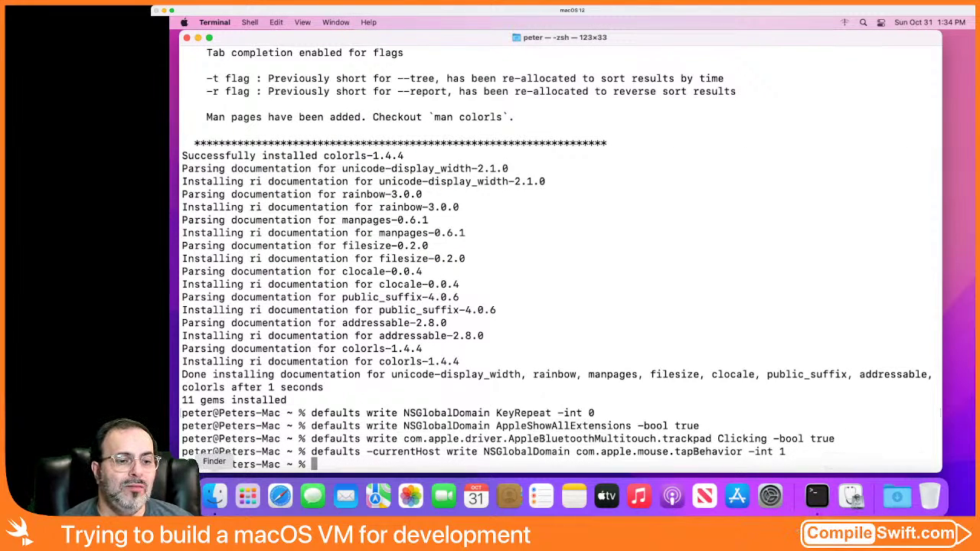
Step: Launch Visual Studio Code from the installed applications and approve opening the downloaded app
left_click(247, 496)
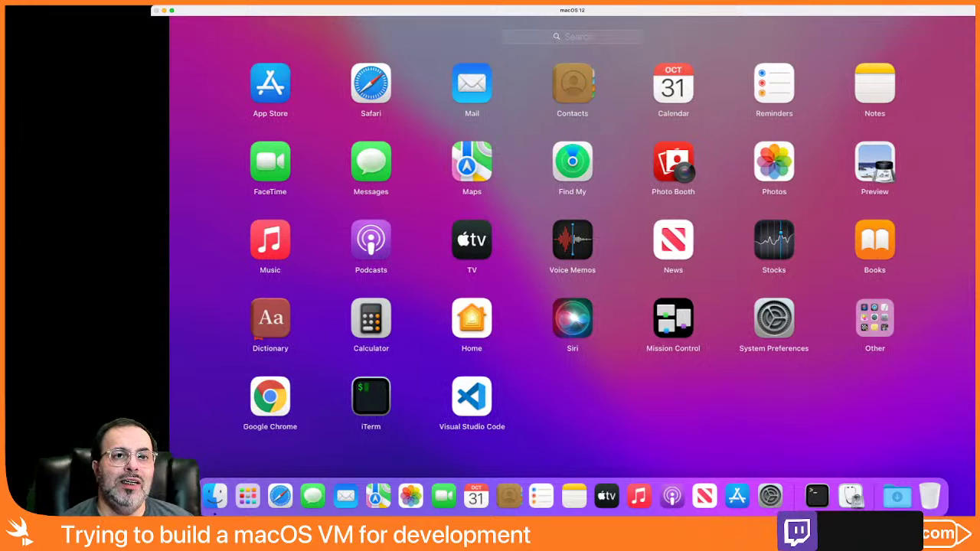
key("Escape")
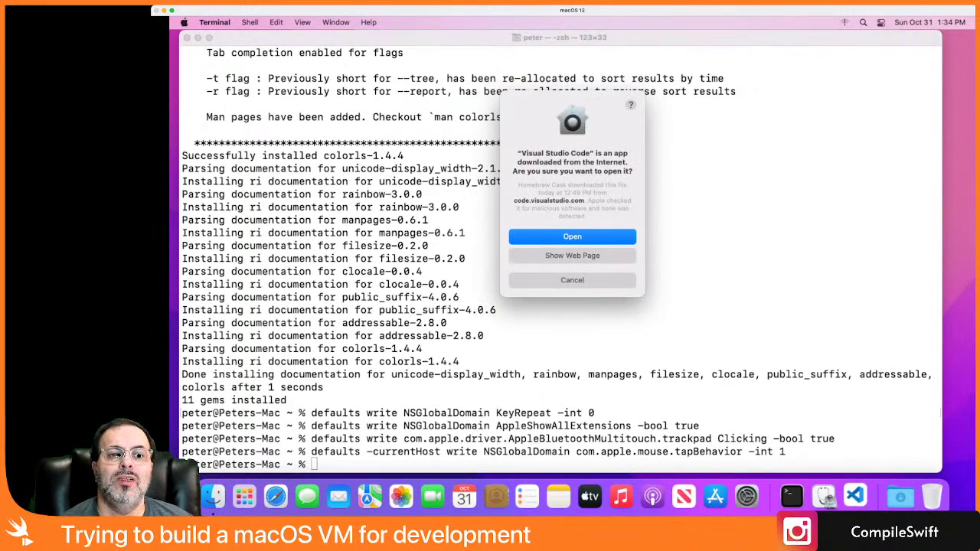
key("Return")
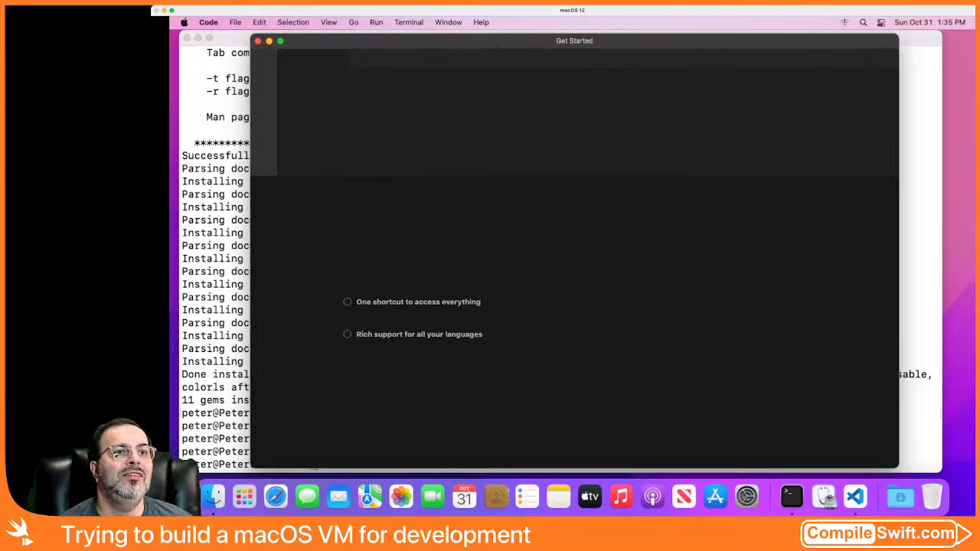
Step: Check Visual Studio Code for updates and quit it
left_click(209, 22)
mouse_move(230, 88)
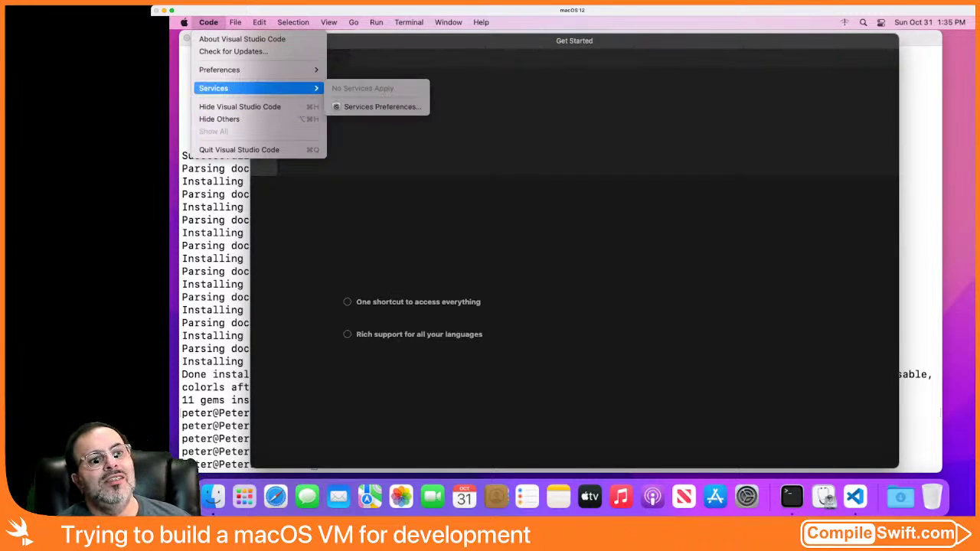
left_click(233, 51)
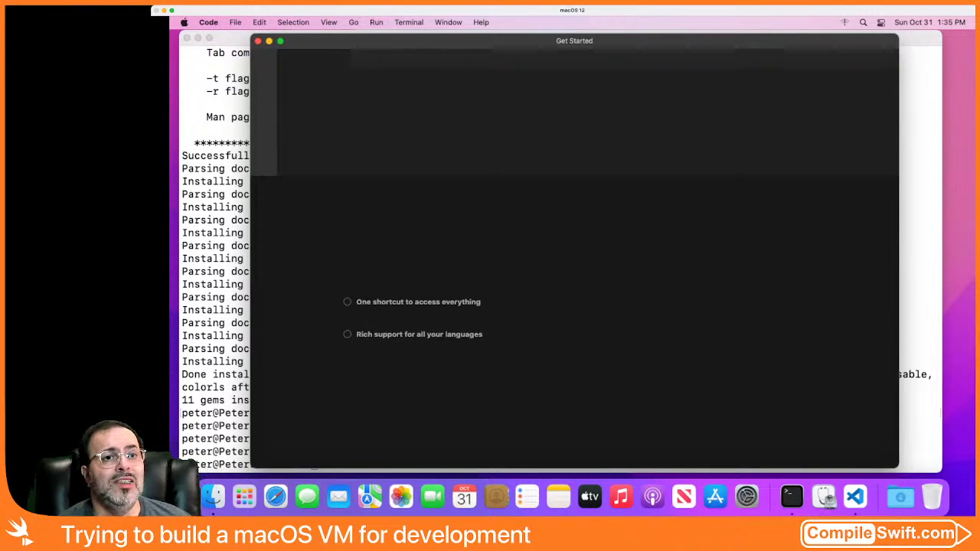
left_click(208, 22)
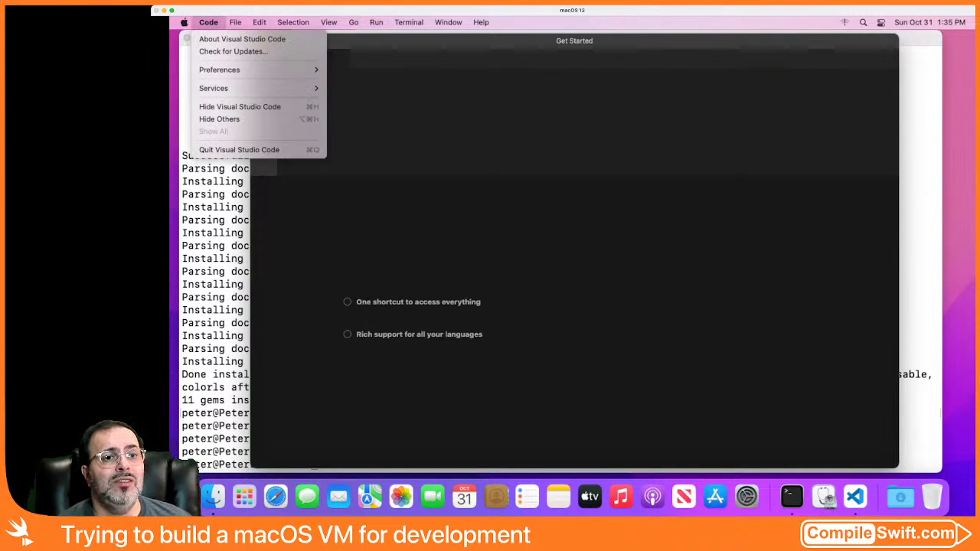
left_click(239, 149)
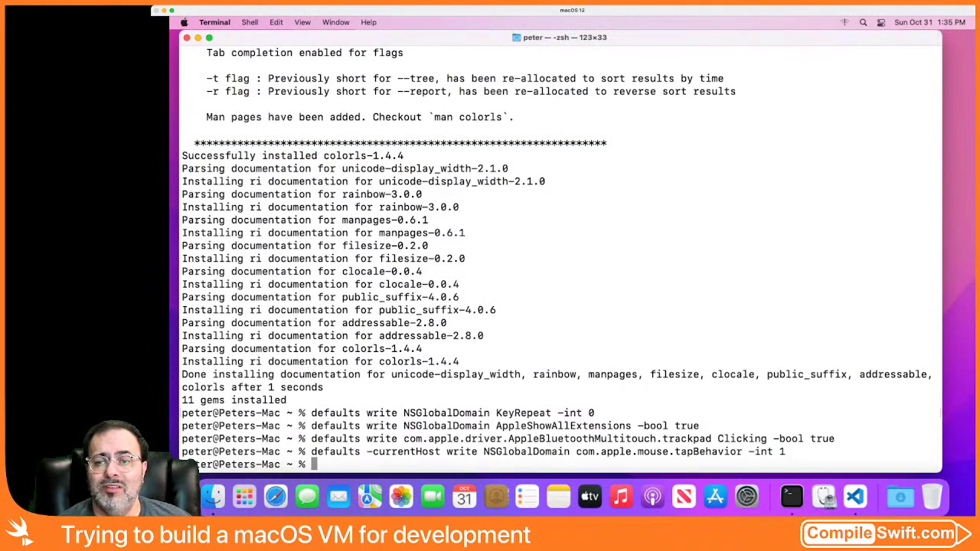
Step: Relaunch Visual Studio Code, select the "Rich support for all your languages" item in Get Started, and quit the editor
key("F4")
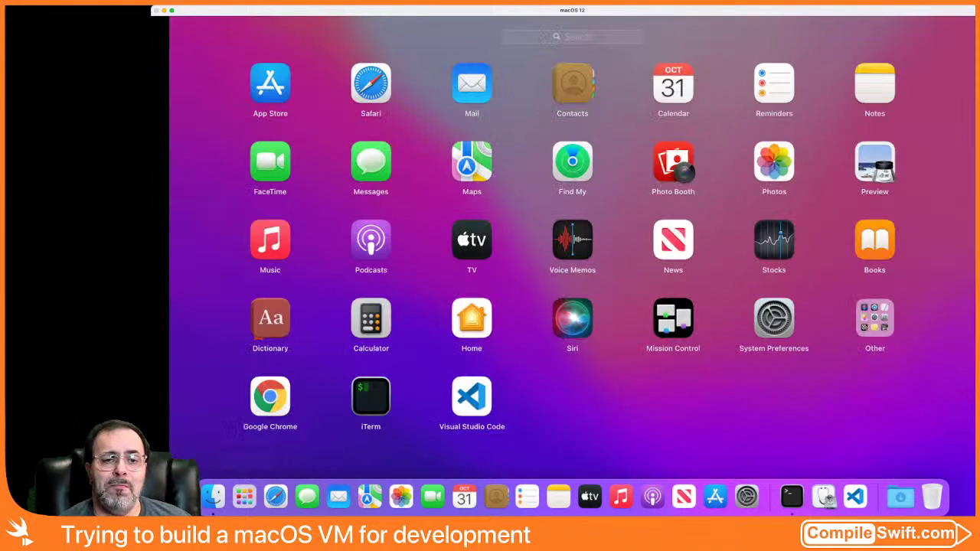
key("Escape")
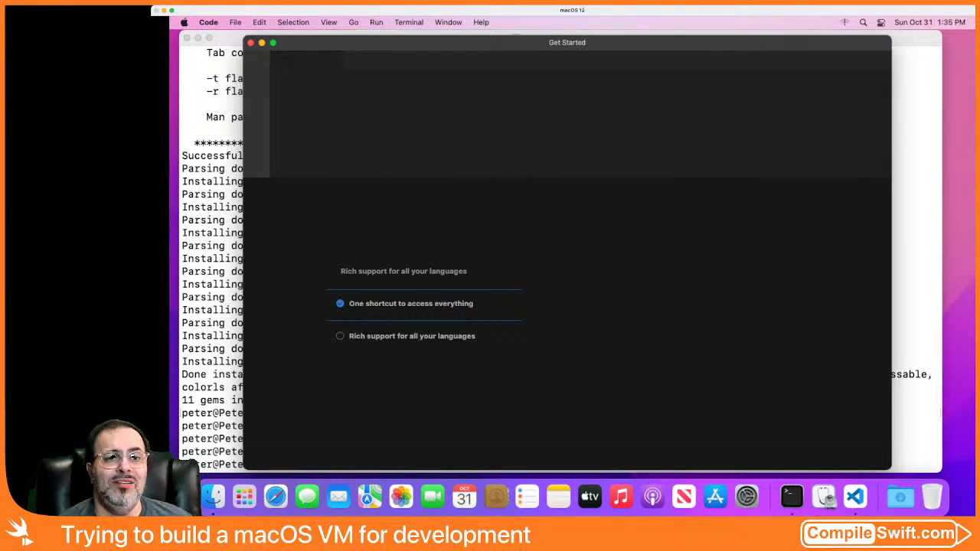
left_click(412, 337)
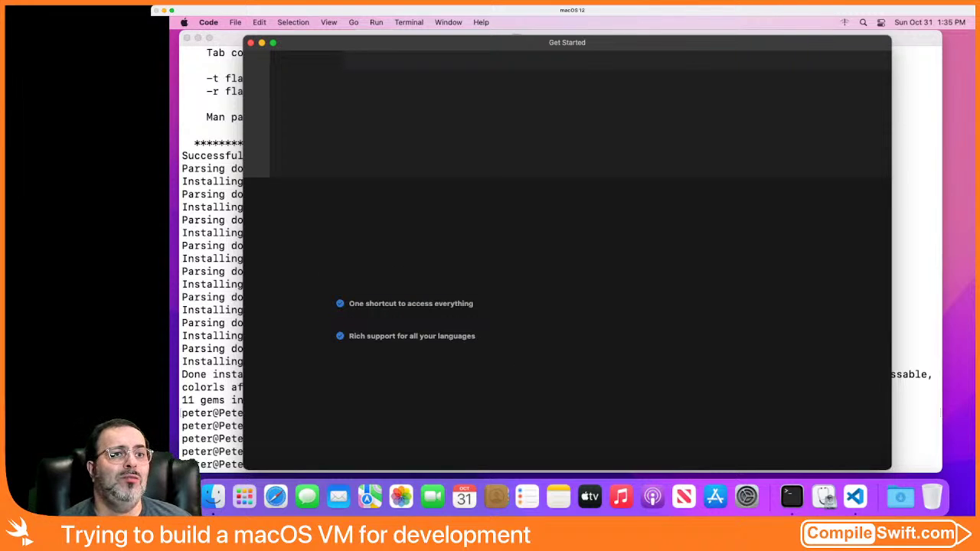
left_click(235, 22)
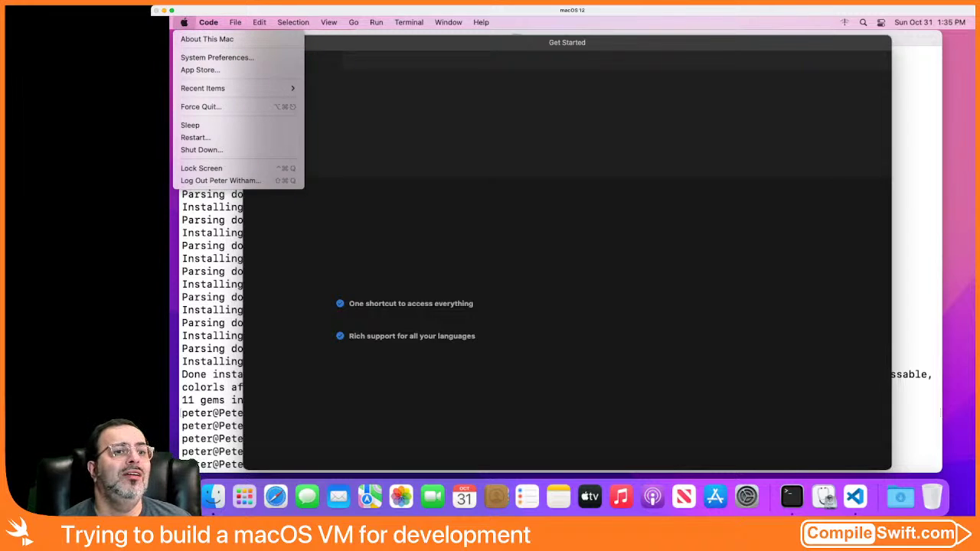
left_click(237, 150)
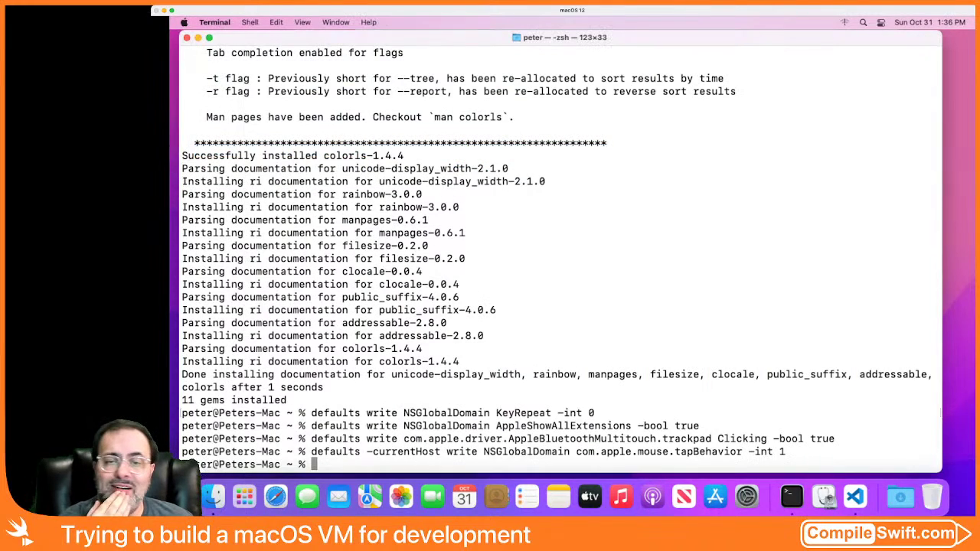
Step: Launch iTerm, approve opening the downloaded app, and list the home folder's contents with ls -al
left_click(244, 497)
left_click(370, 395)
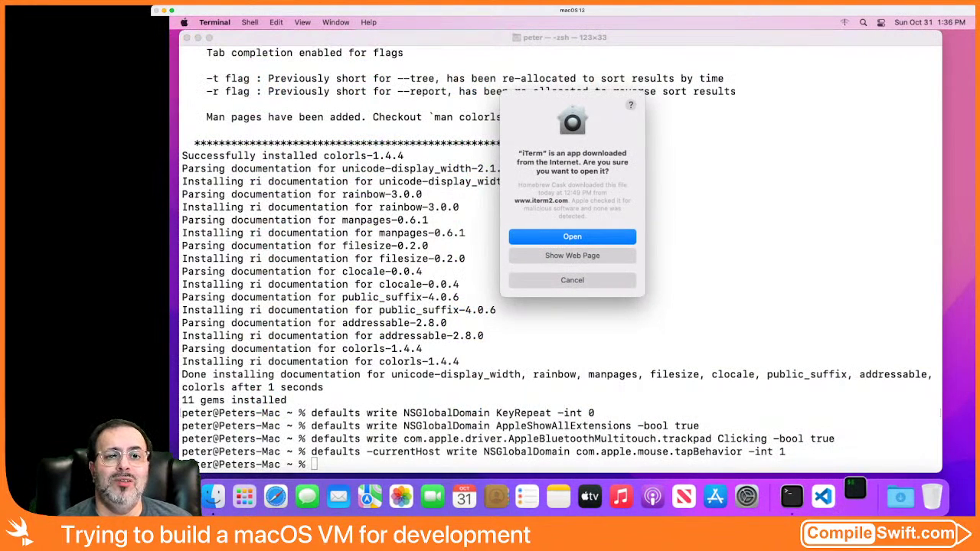
key("Return")
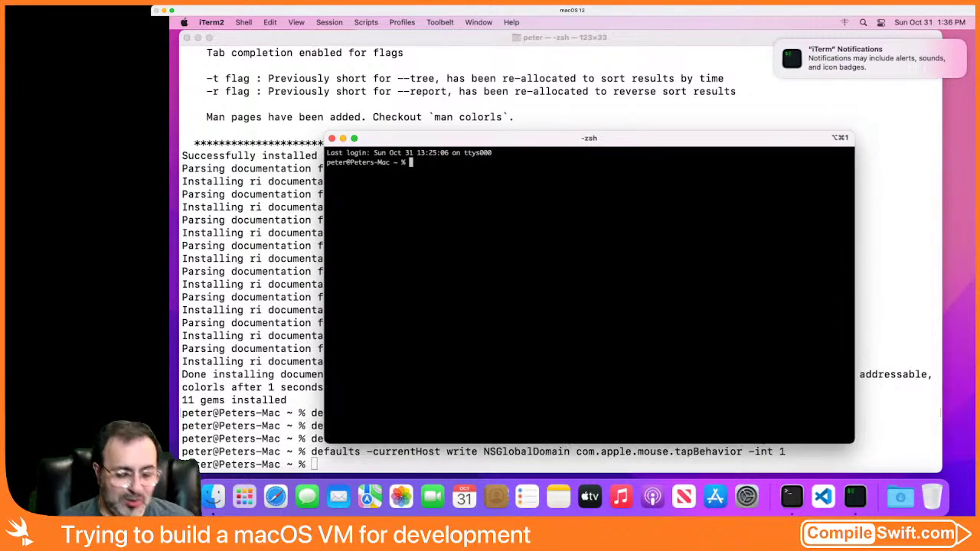
type("ls -al")
key("Return")
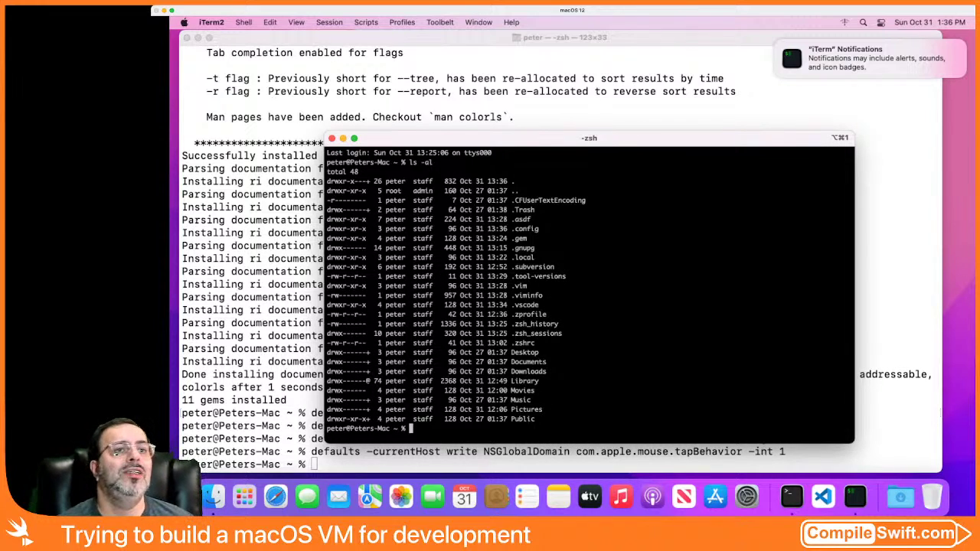
Step: Quit iTerm, confirming the prompt, and quit Terminal as well
left_click(211, 22)
left_click(230, 261)
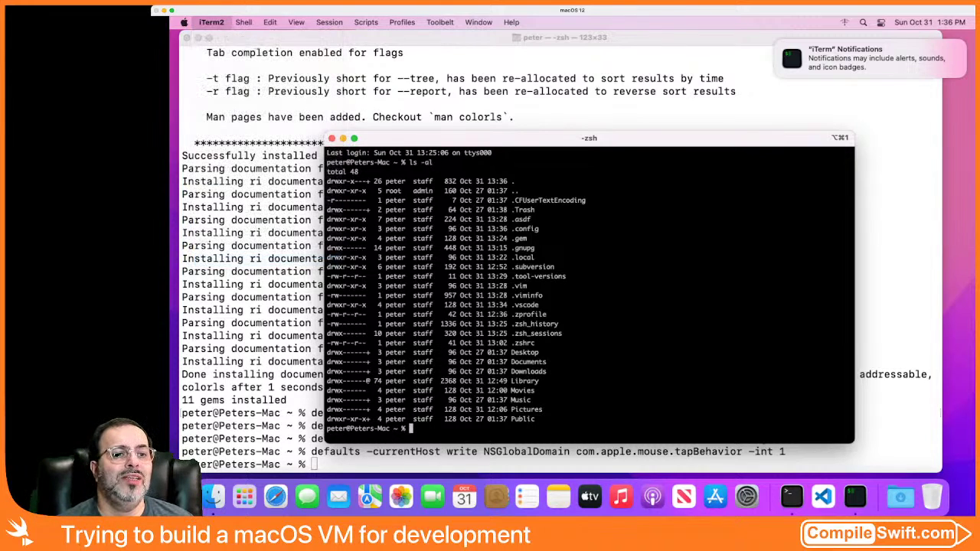
key("Return")
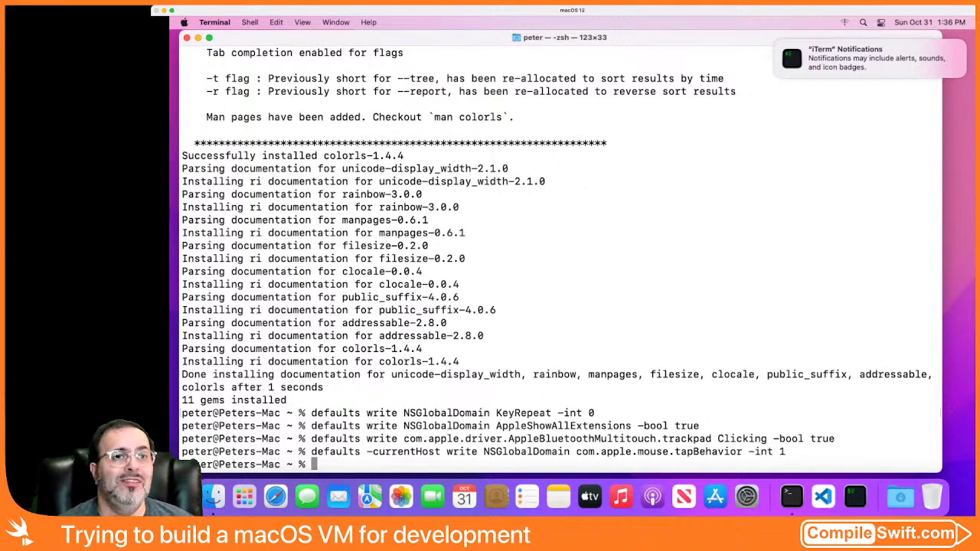
left_click(214, 22)
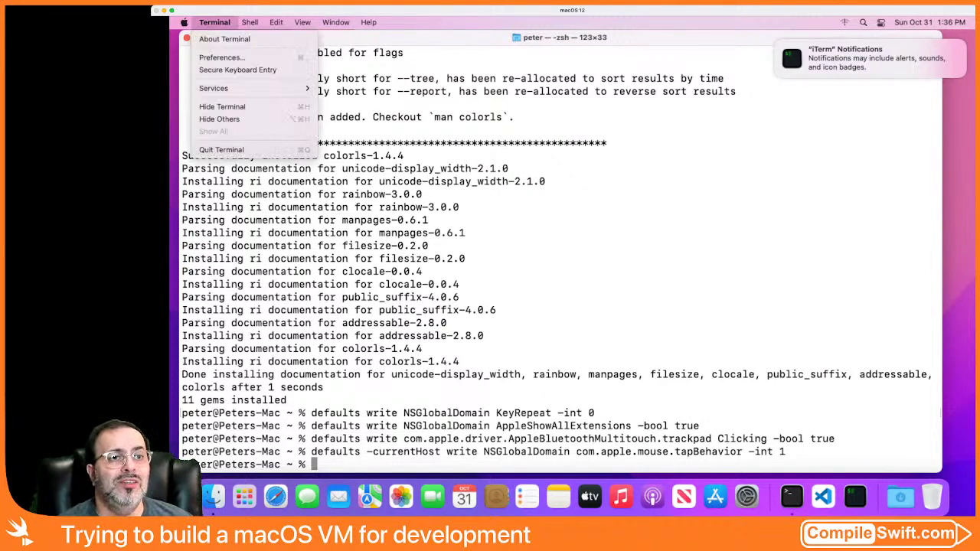
left_click(221, 150)
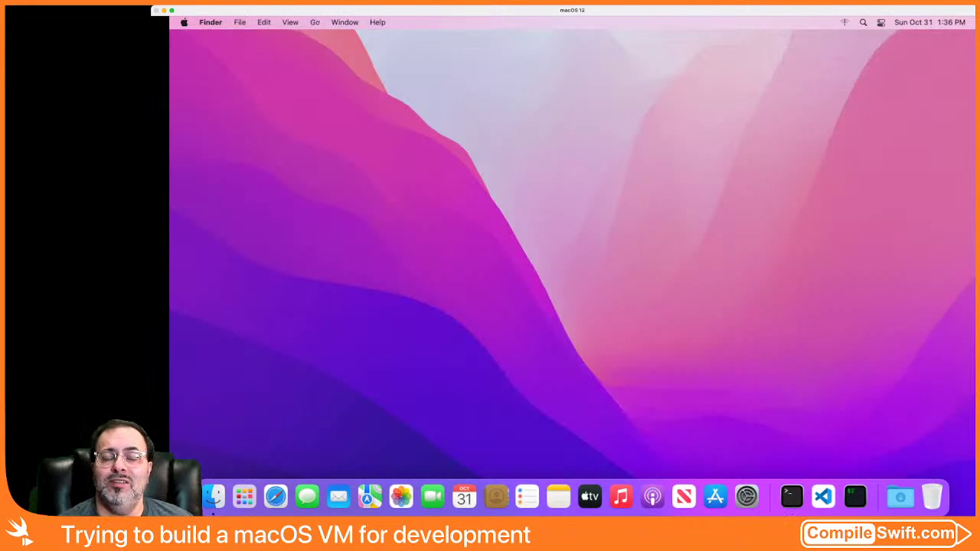
Step: Look over the installed applications in Launchpad and return to the desktop
left_click(900, 498)
left_click(901, 497)
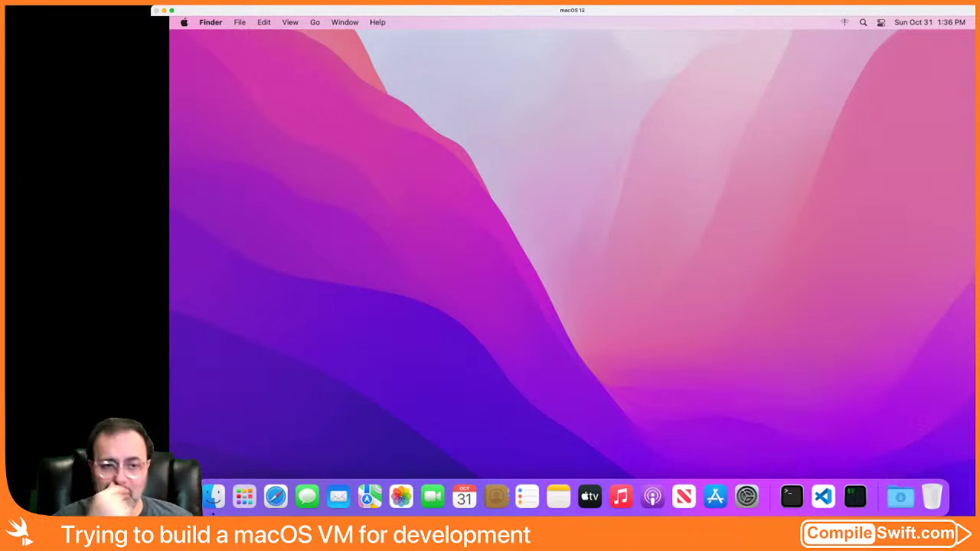
left_click(244, 498)
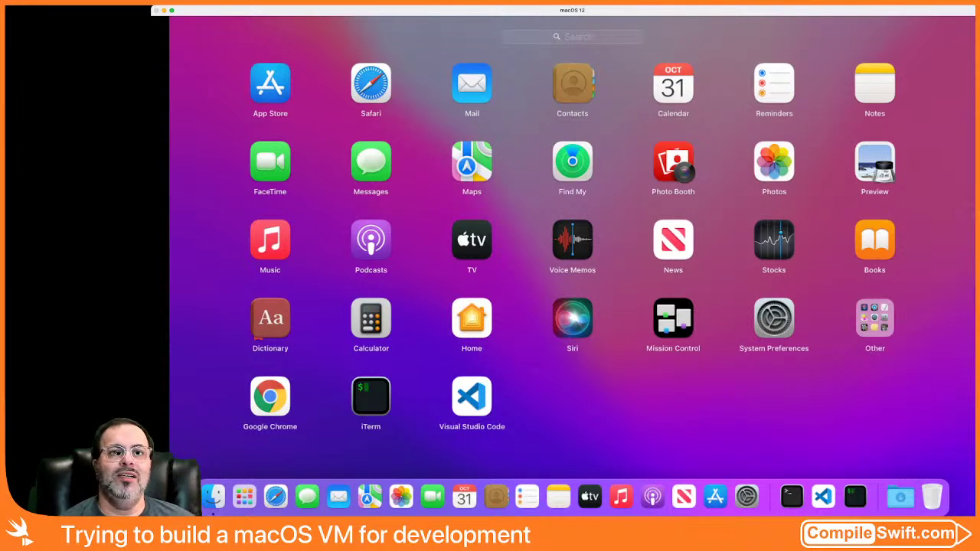
key("Escape")
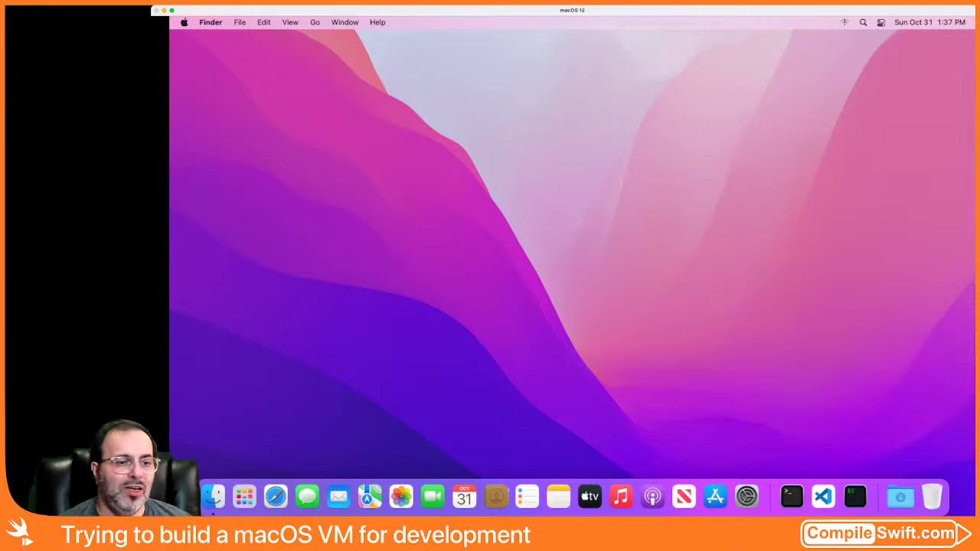
left_click(244, 498)
left_click(276, 497)
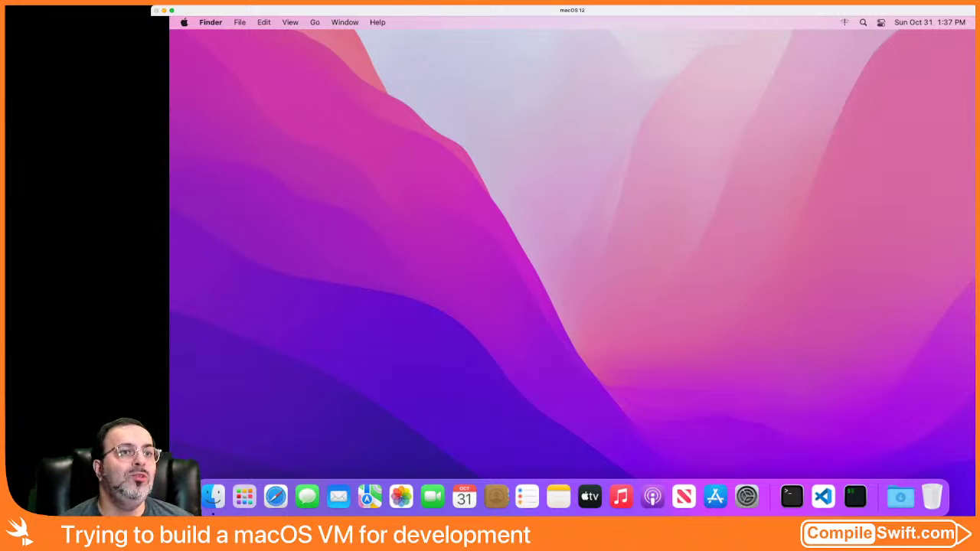
Step: Show the virtual machine's About This Mac information, checking the Displays and Resources pages and returning to Overview
left_click(183, 22)
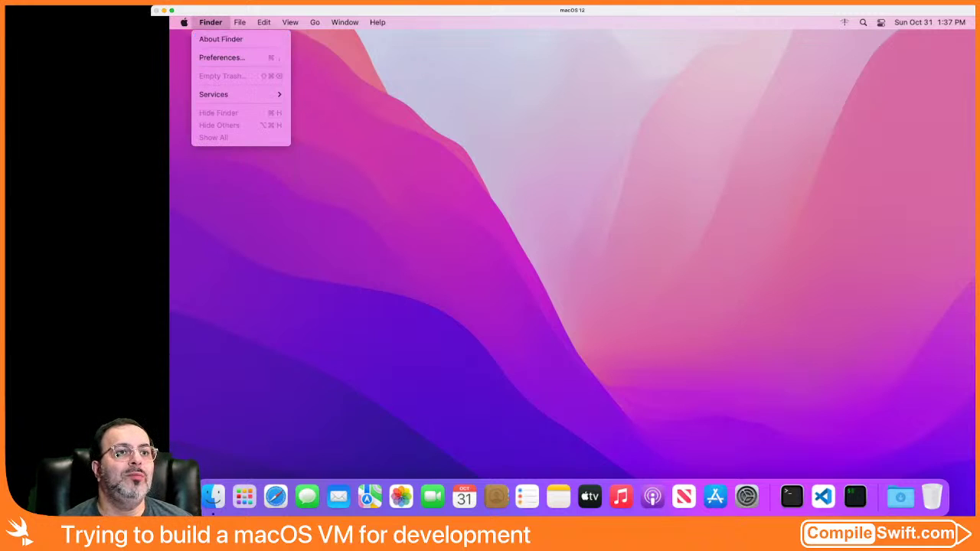
left_click(207, 40)
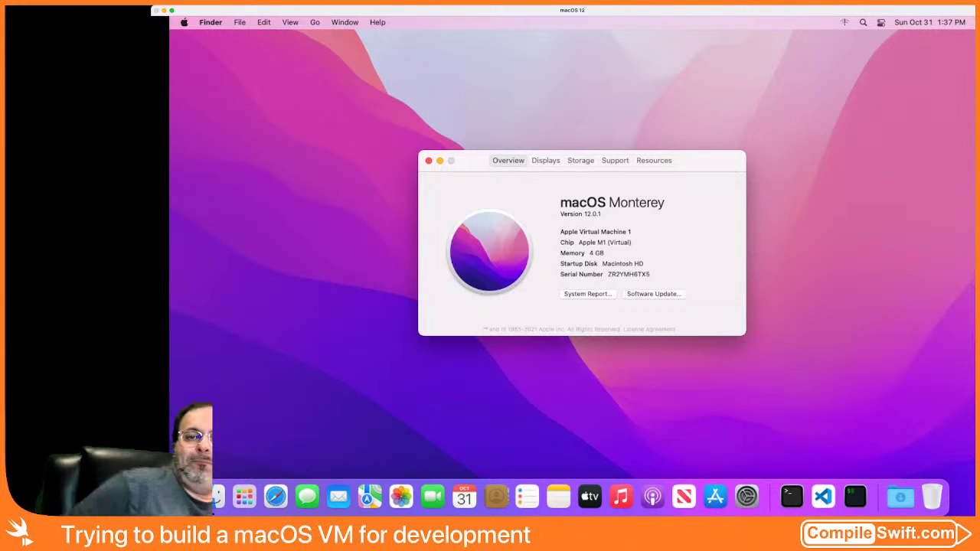
left_click(545, 160)
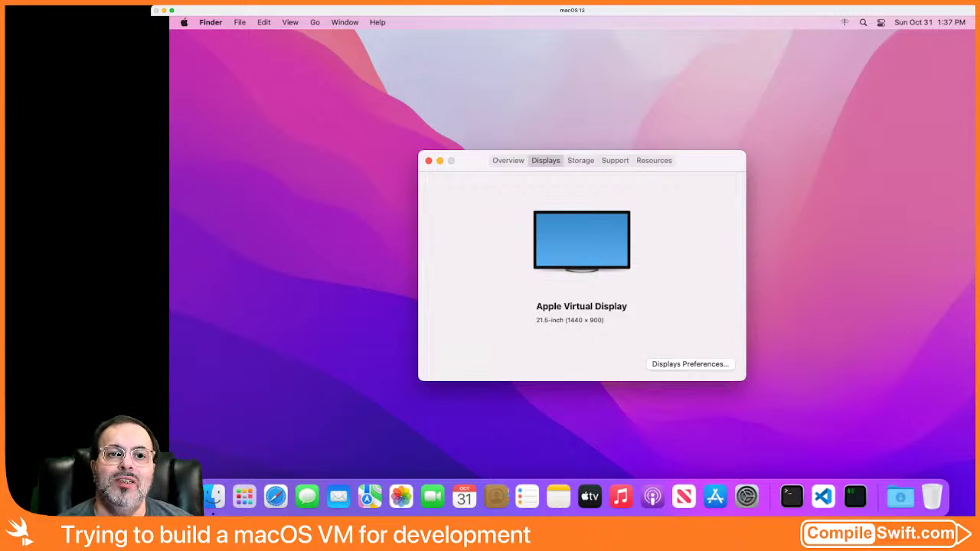
left_click(654, 160)
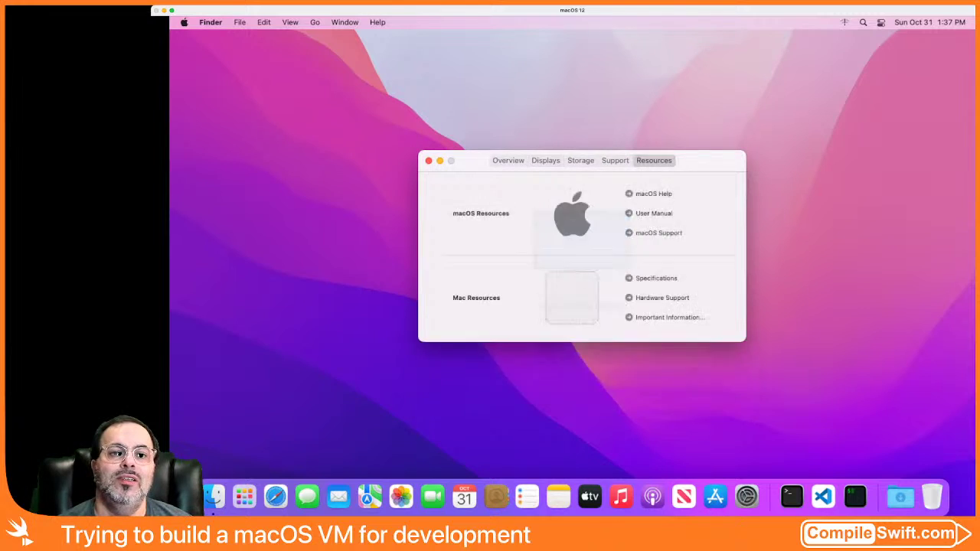
left_click(508, 160)
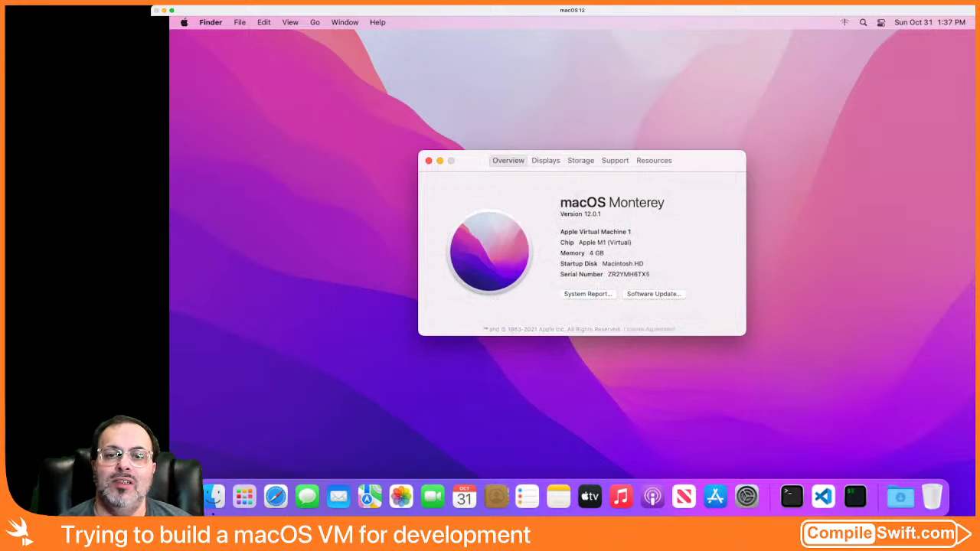
Step: Open the full system report, examine the virtual machine's hardware overview, and quit System Information
left_click(587, 293)
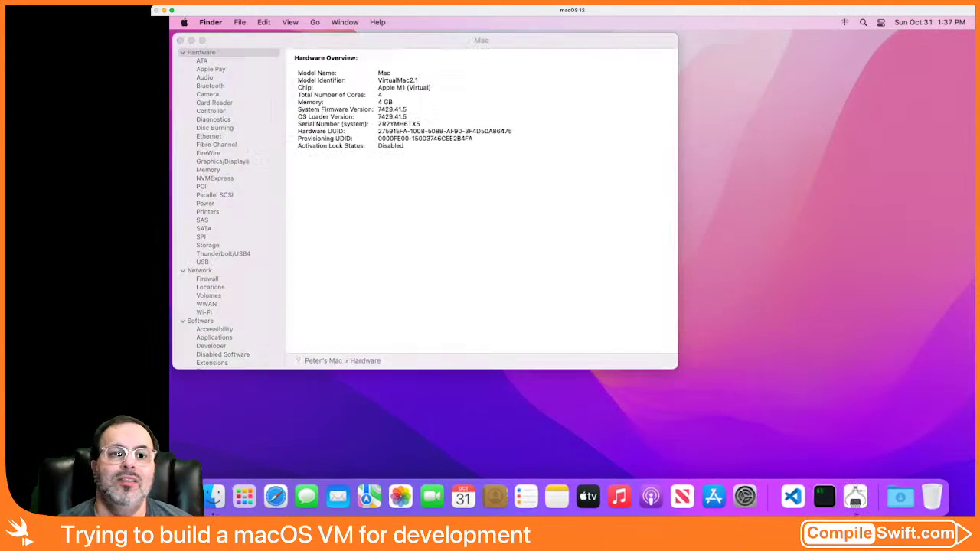
left_click_drag(481, 40, 603, 103)
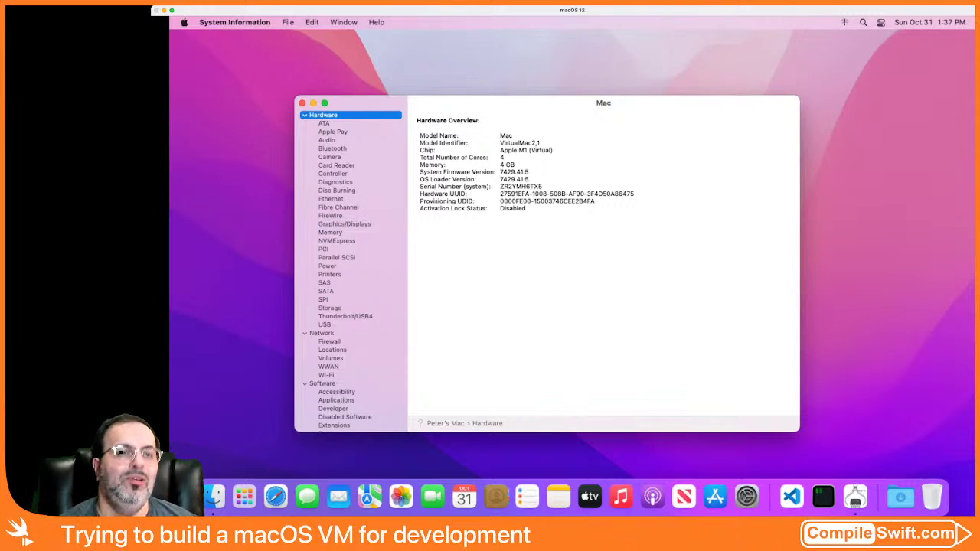
left_click(234, 22)
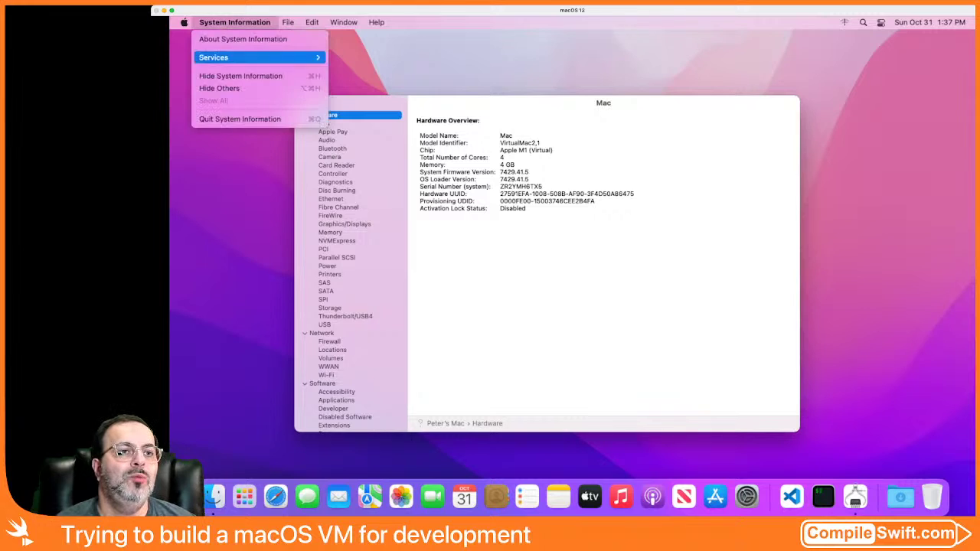
left_click(241, 116)
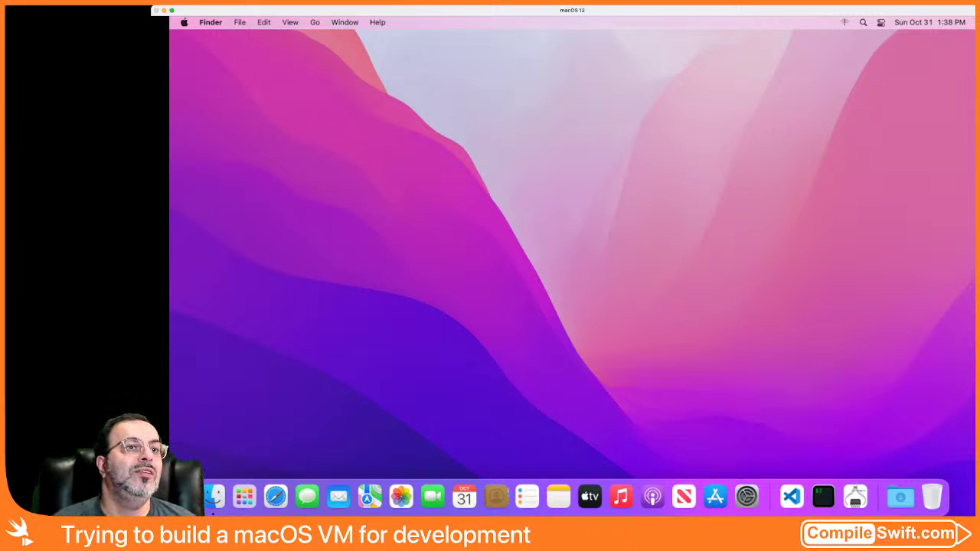
Step: Shut down the macOS virtual machine and confirm the shutdown
left_click(184, 22)
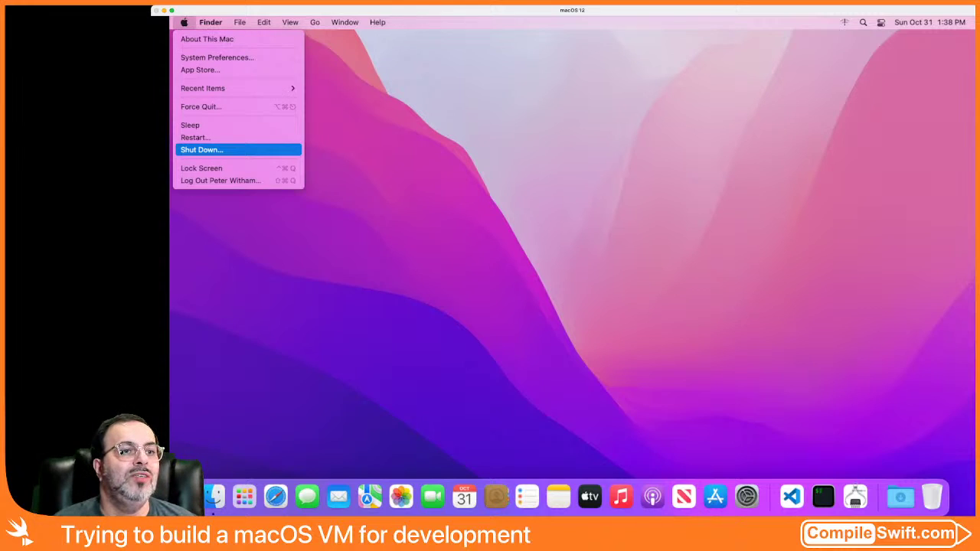
left_click(201, 149)
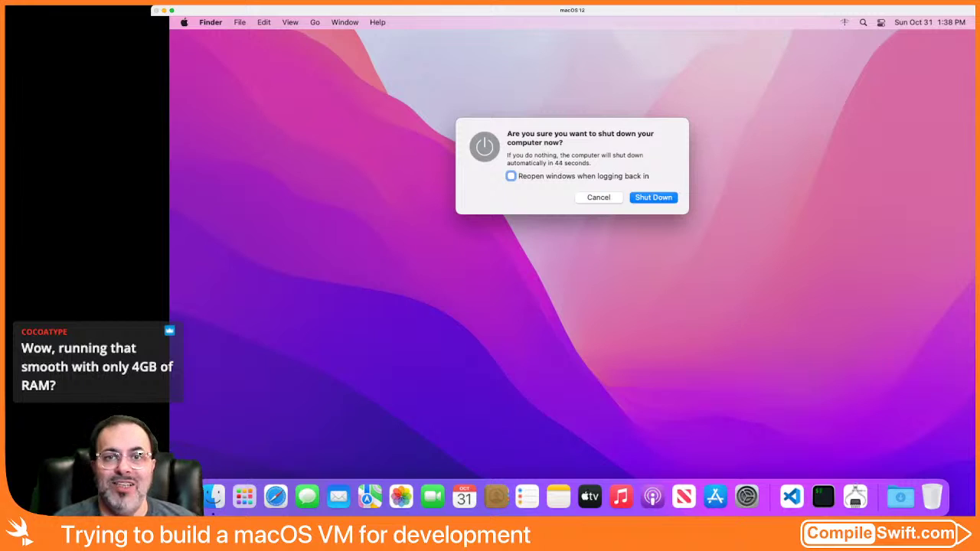
key("Return")
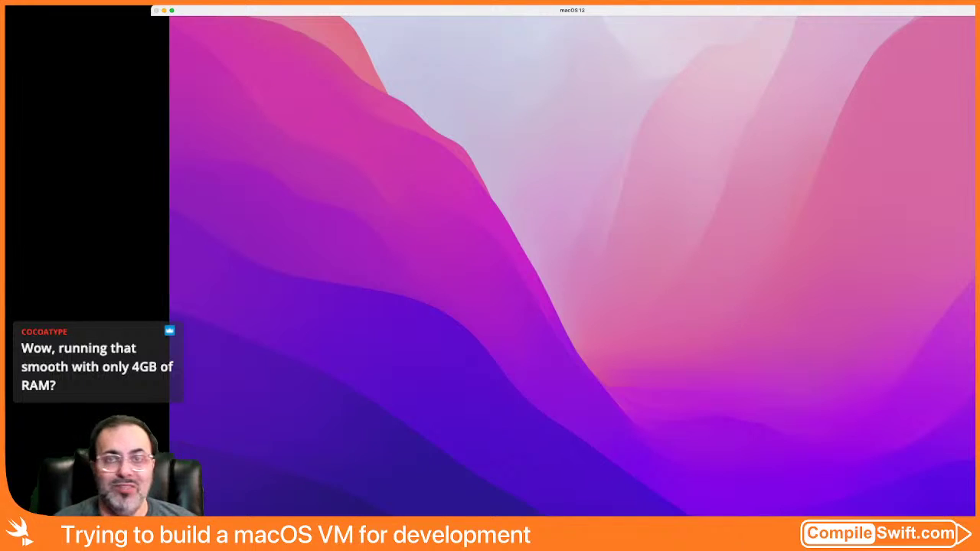